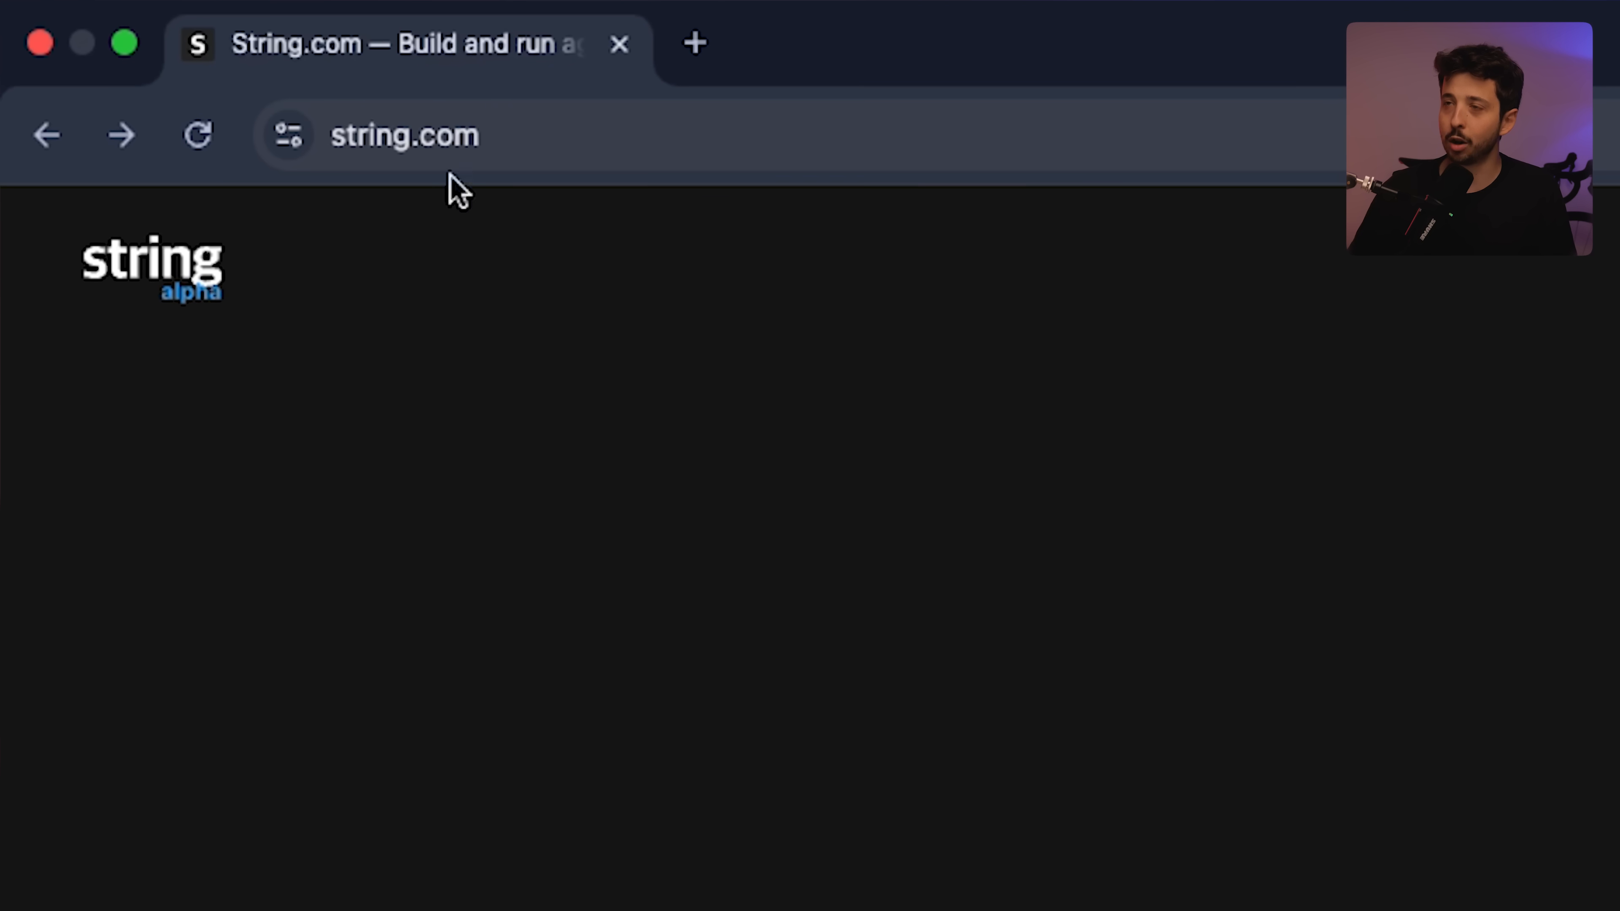
Sign up for String on string.com through Pipedream using a Google account
{"action": "left_click", "coordinate": [178, 275]}
{"action": "left_click_drag", "start_coordinate": [345, 132], "coordinate": [659, 138]}
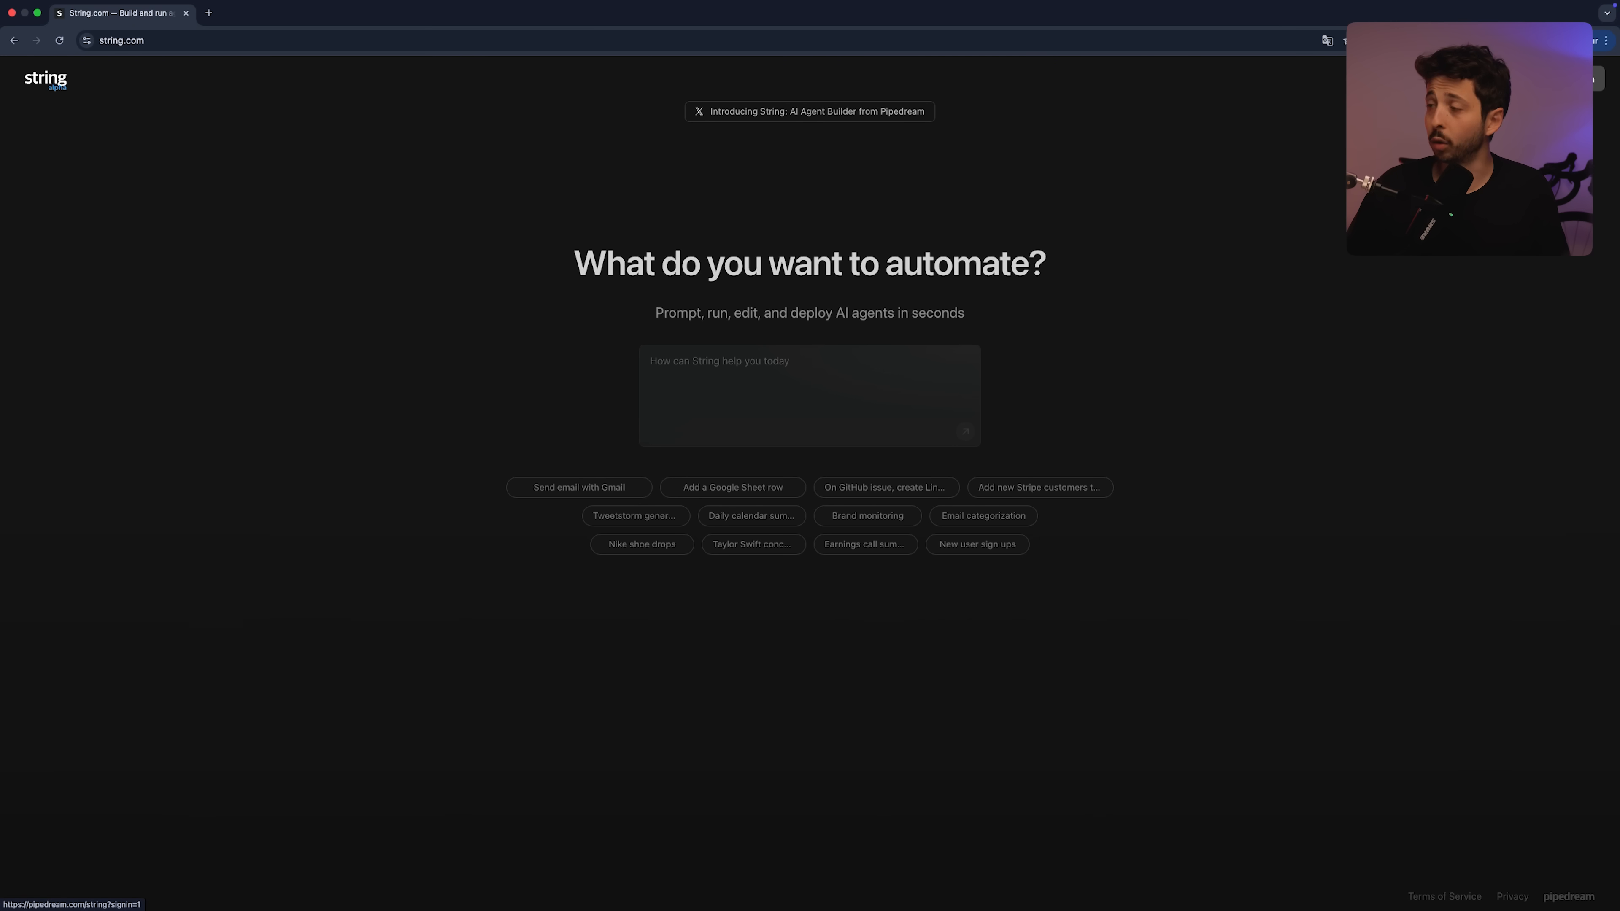
{"action": "left_click", "coordinate": [1594, 79]}
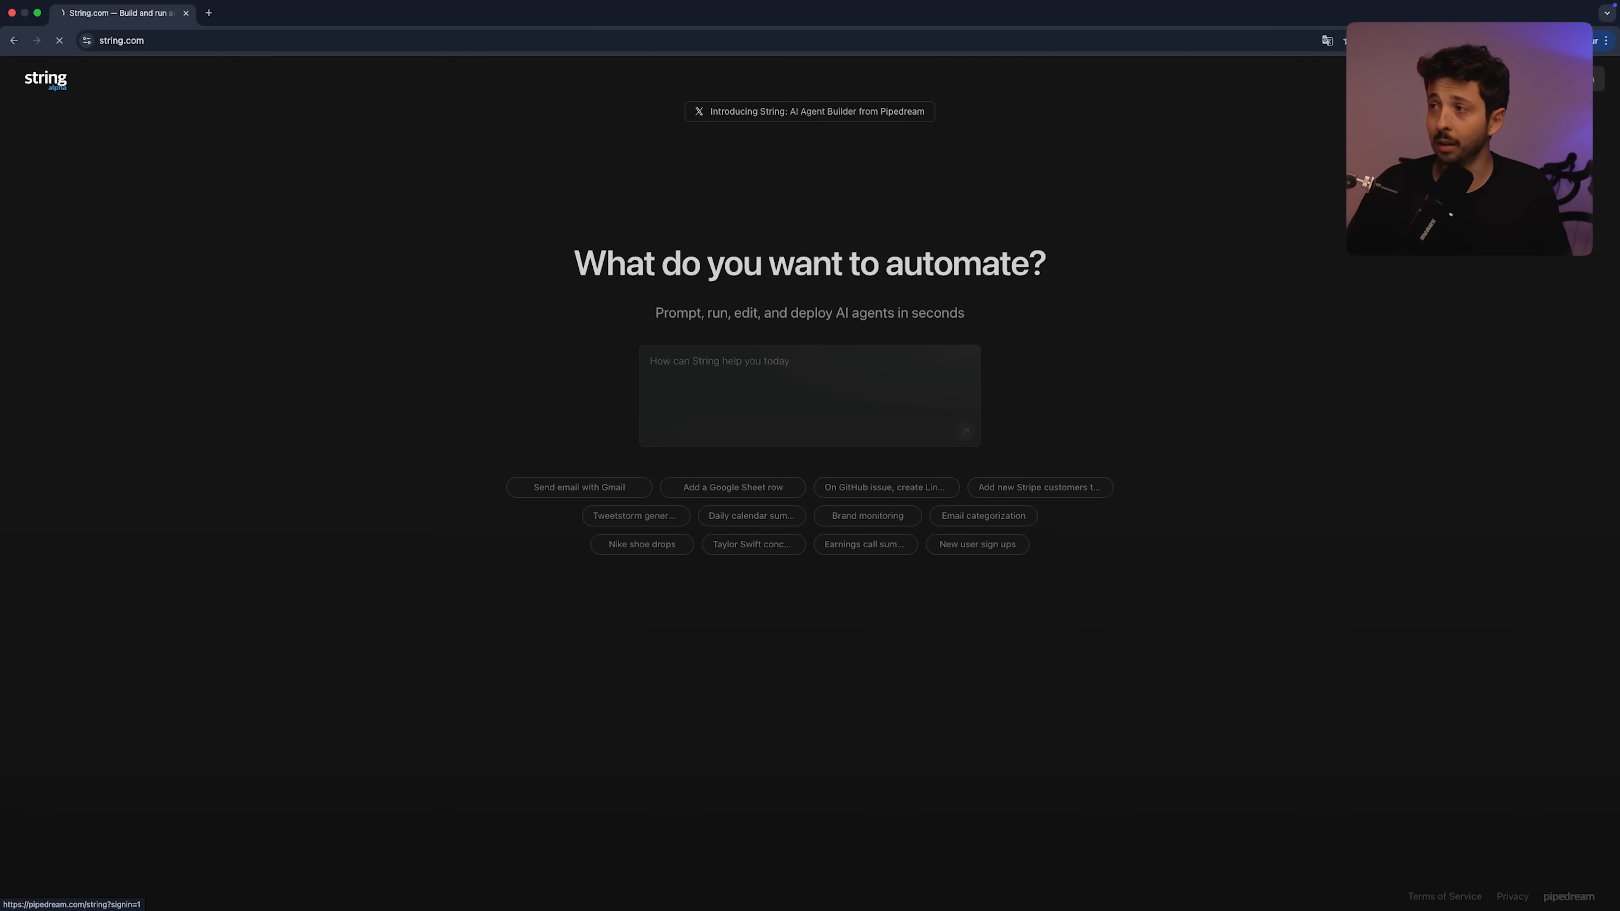
{"action": "left_click", "coordinate": [785, 176]}
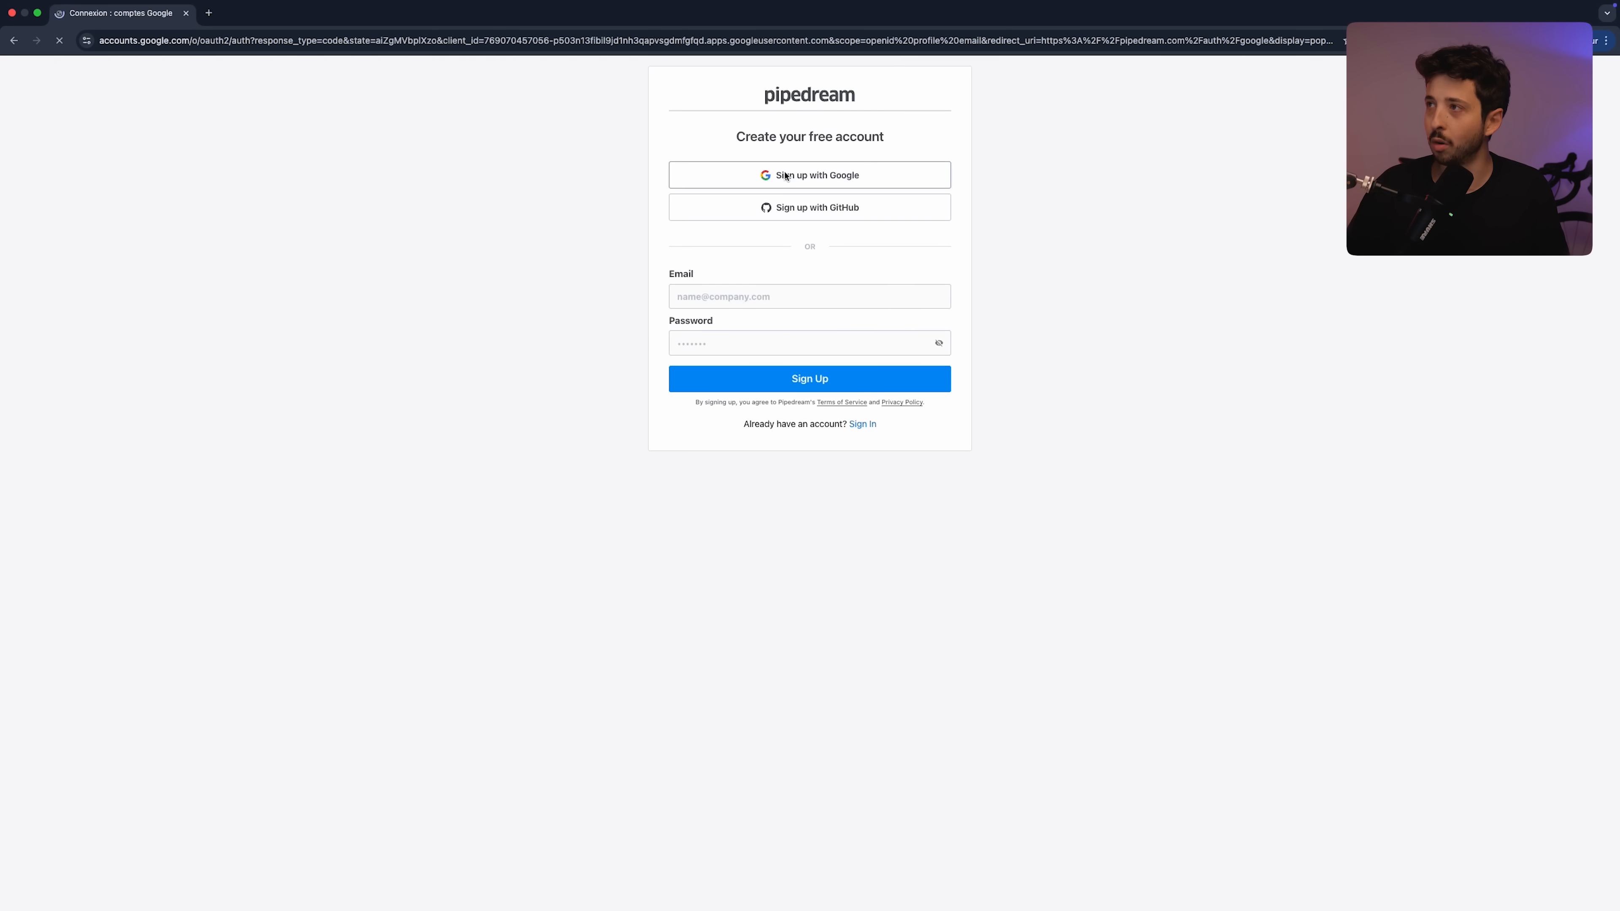
{"action": "left_click", "coordinate": [1040, 564]}
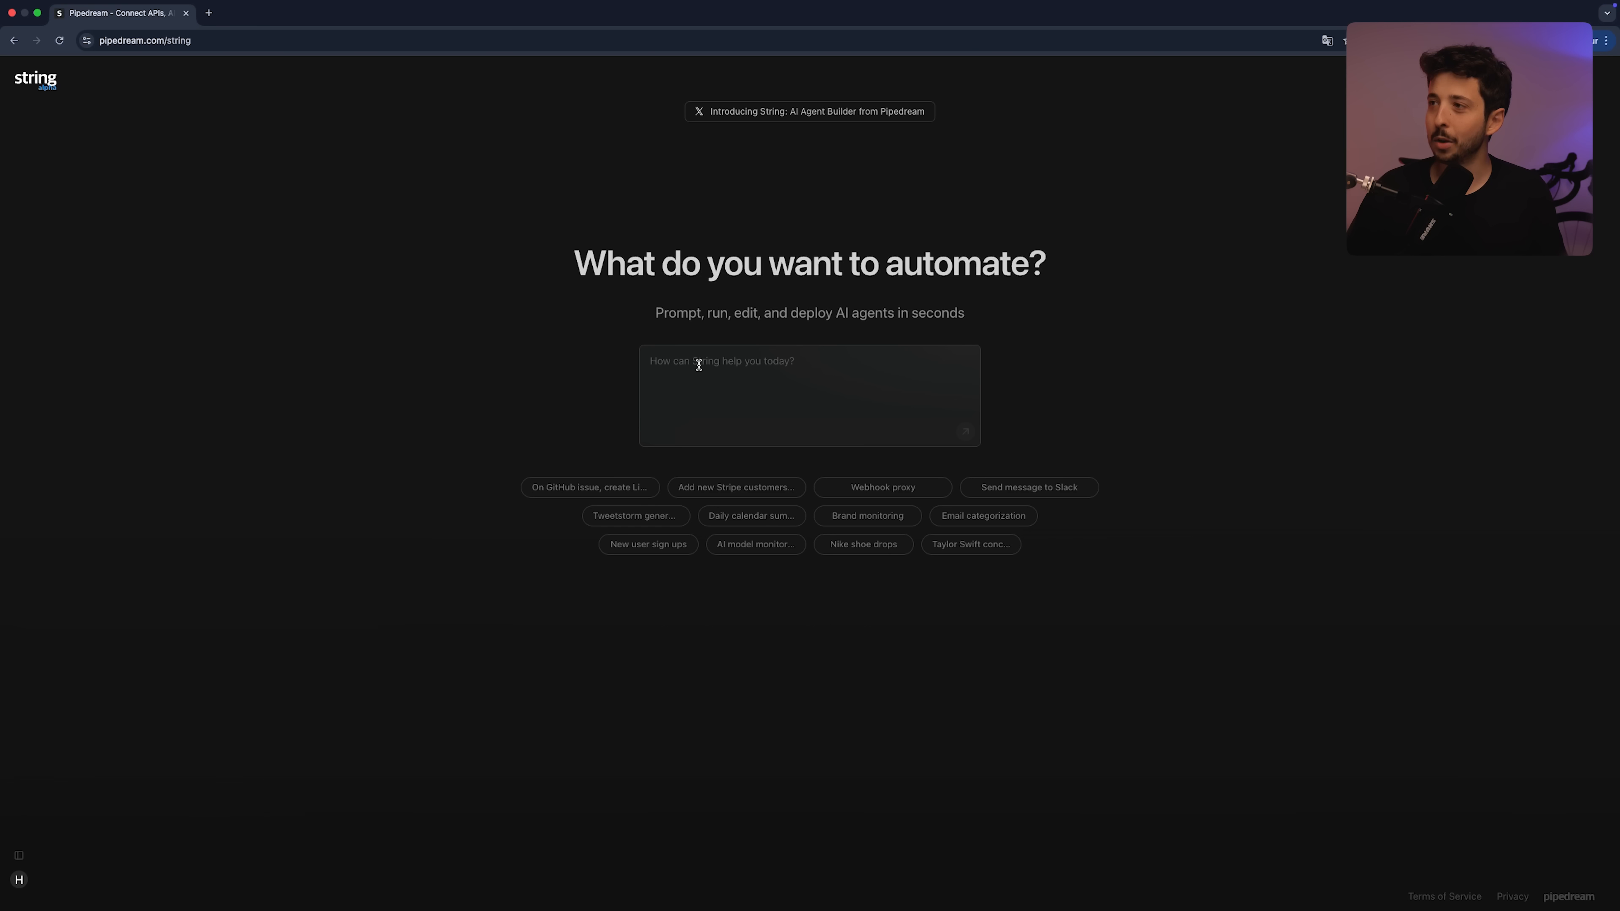
Submit the prompt "Crée un agent IA qui récupère tous mes emails non lus tous les matins à 9h et m'envoie un récap sur via telegram"
{"action": "type", "text": "Crée un agent IA qui récupère tous mes emails non lus tous les matins à 9h et m'envoie un récap sur via telegram"}
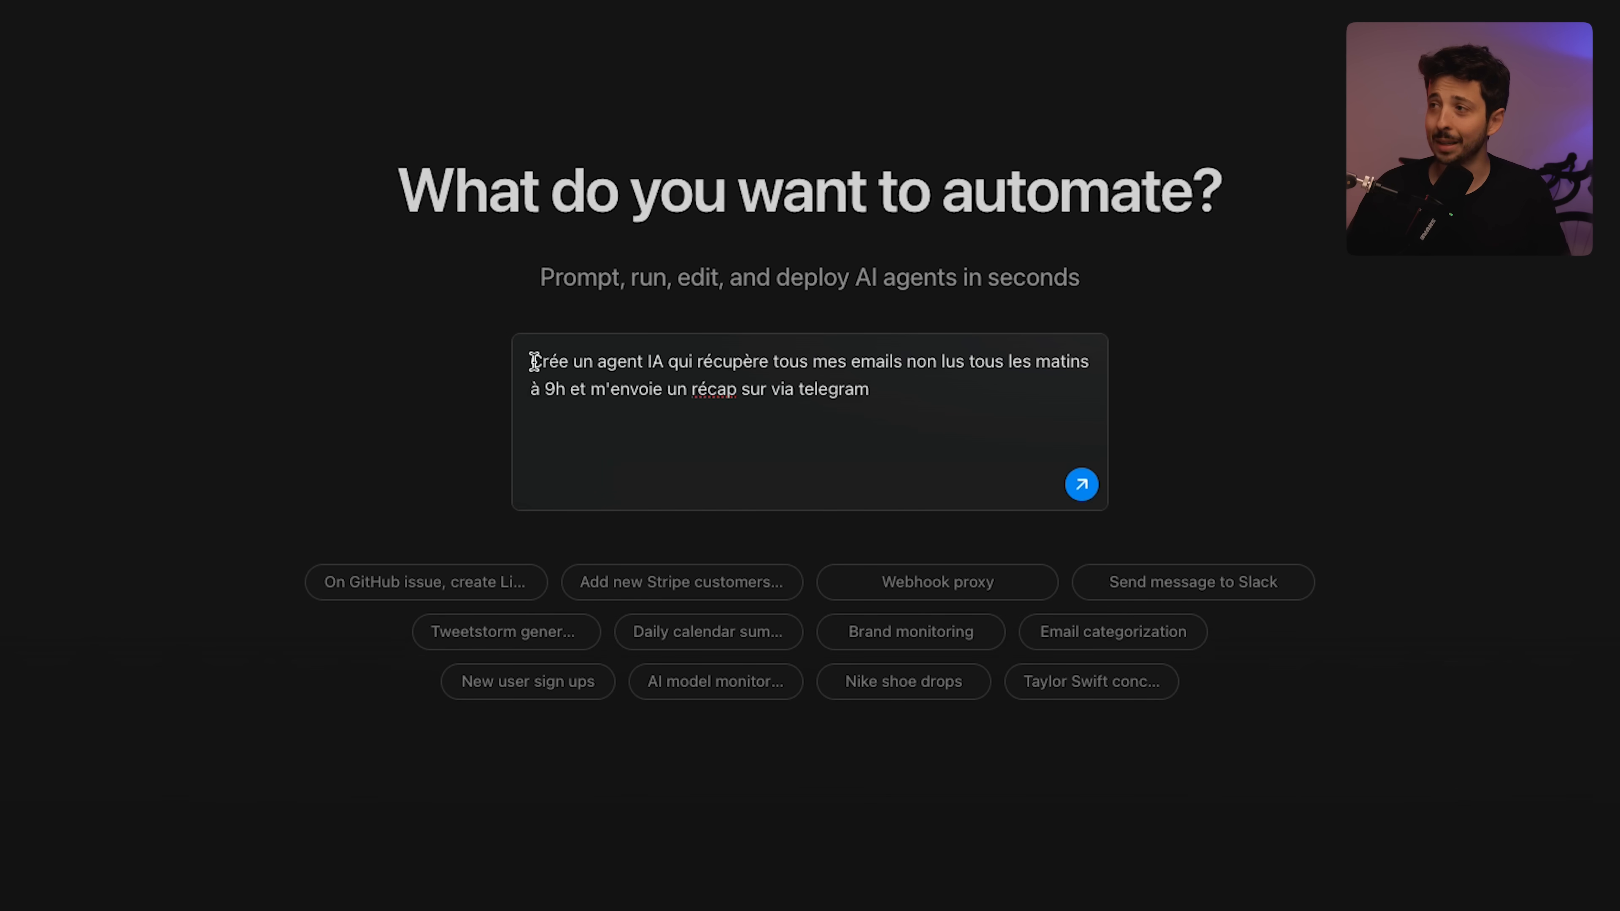
{"action": "left_click_drag", "start_coordinate": [534, 361], "coordinate": [662, 362]}
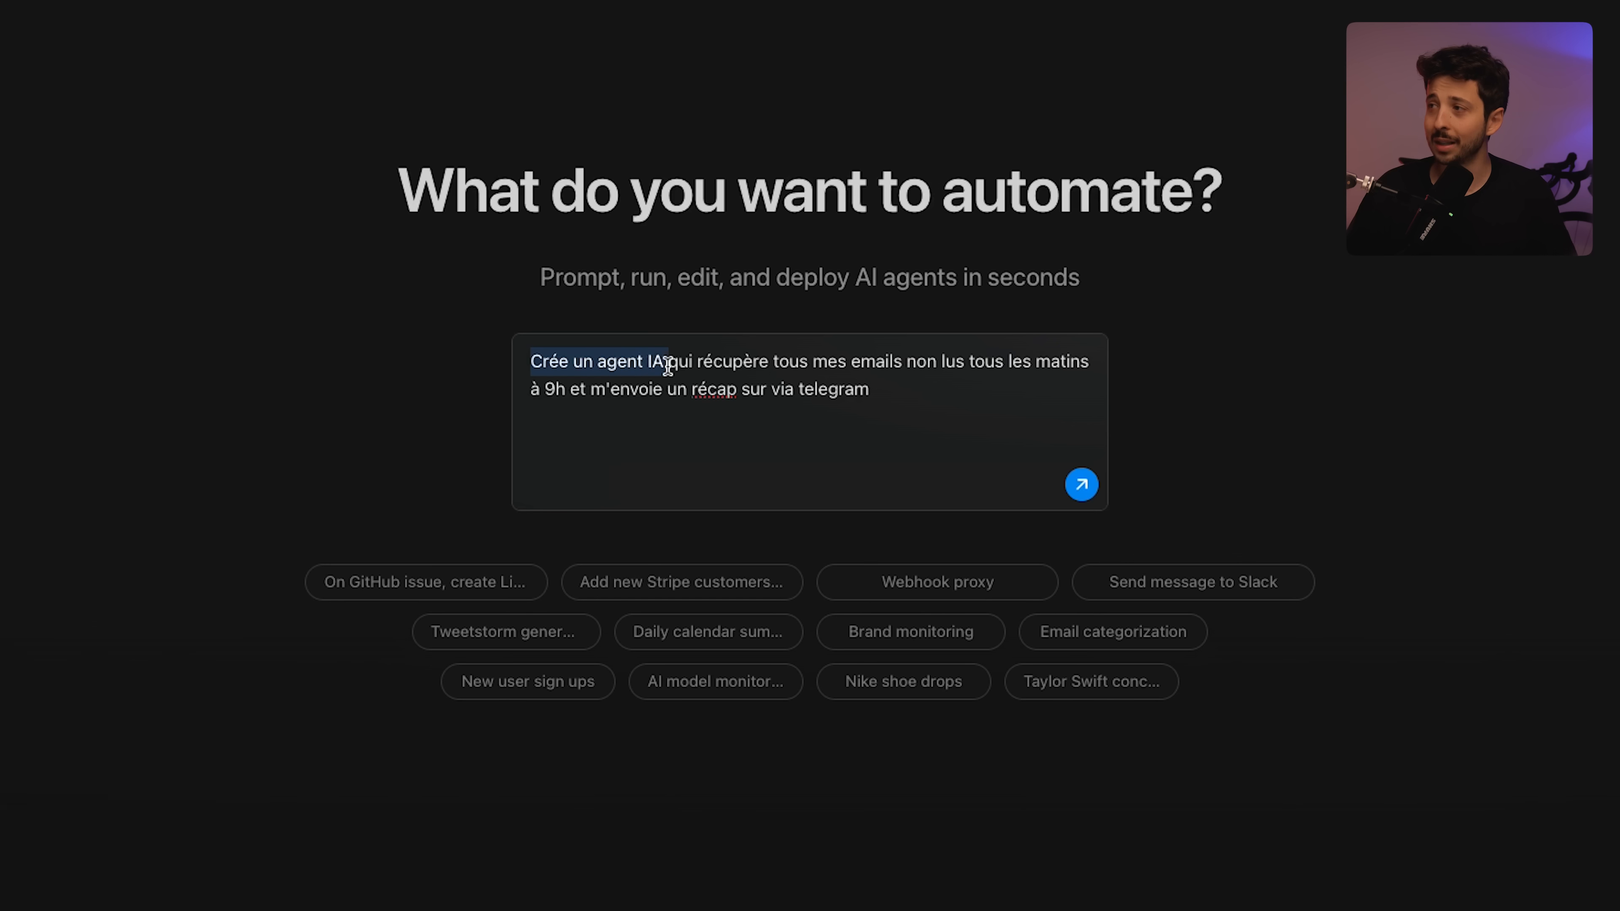
{"action": "left_click", "coordinate": [830, 352]}
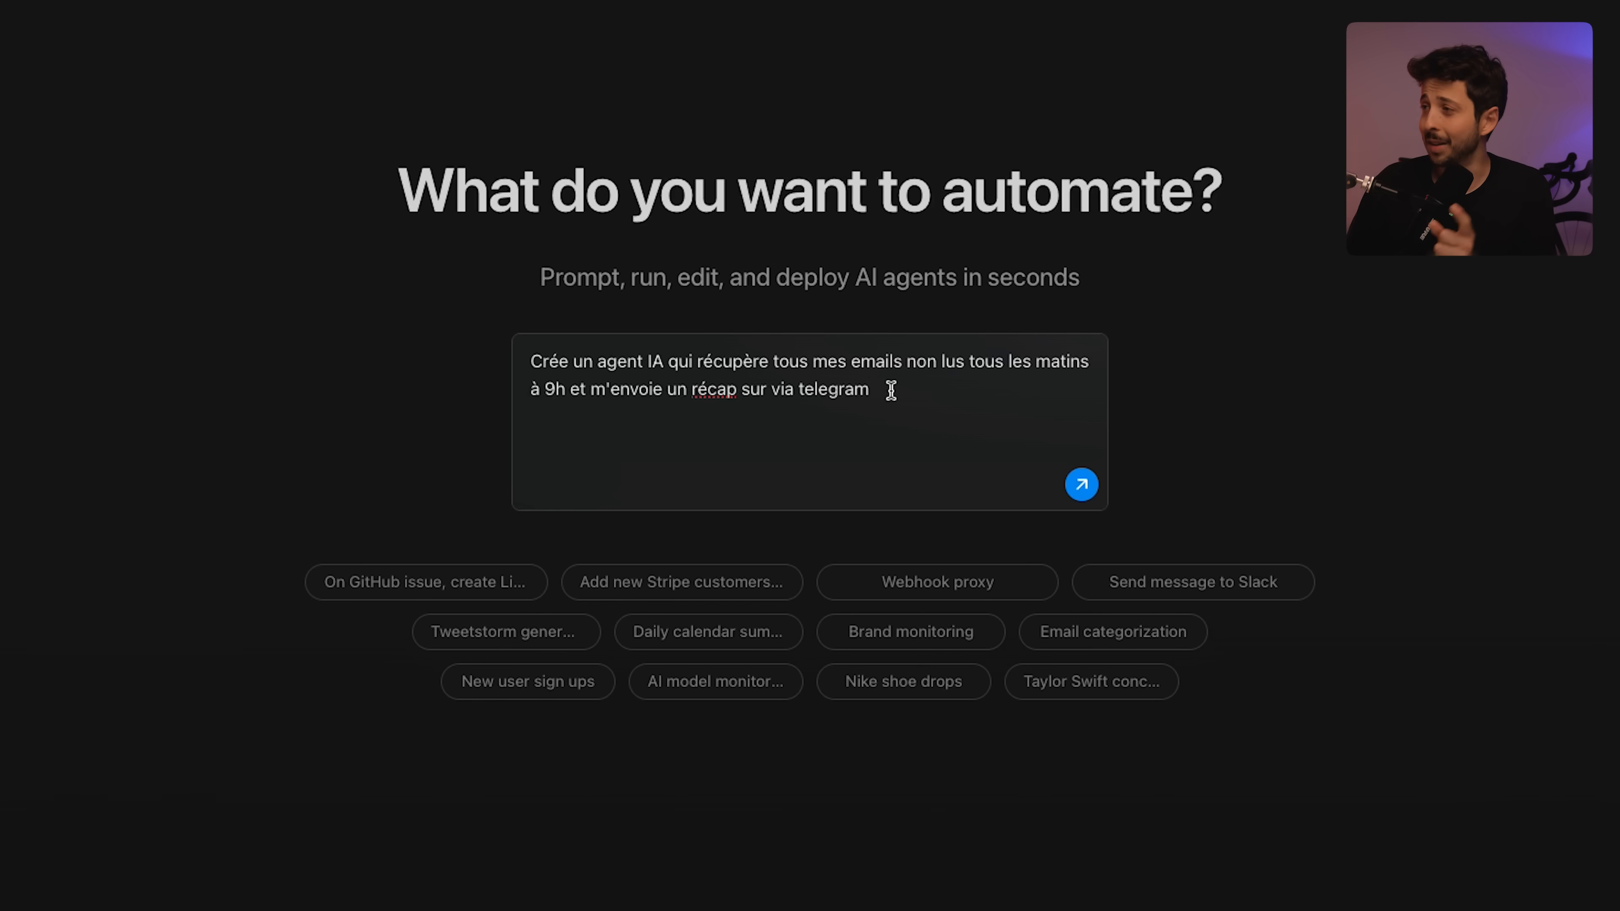
{"action": "left_click", "coordinate": [1083, 487]}
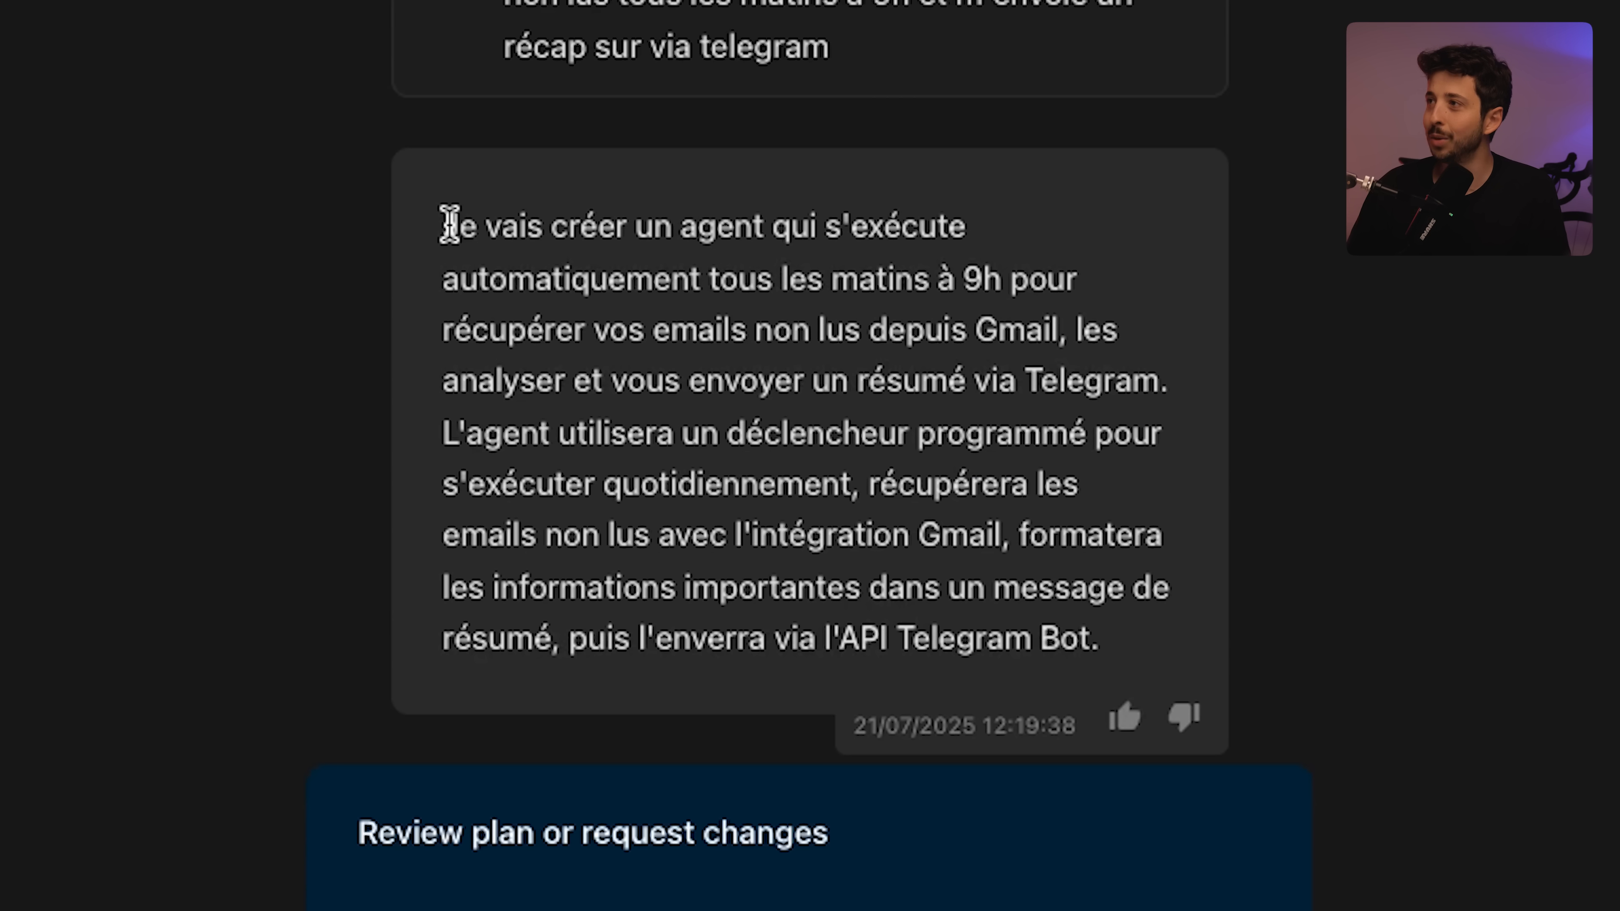
Read through the proposed plan for the daily unread-email recap agent, and approve it to start the build
{"action": "left_click_drag", "start_coordinate": [700, 172], "coordinate": [852, 172]}
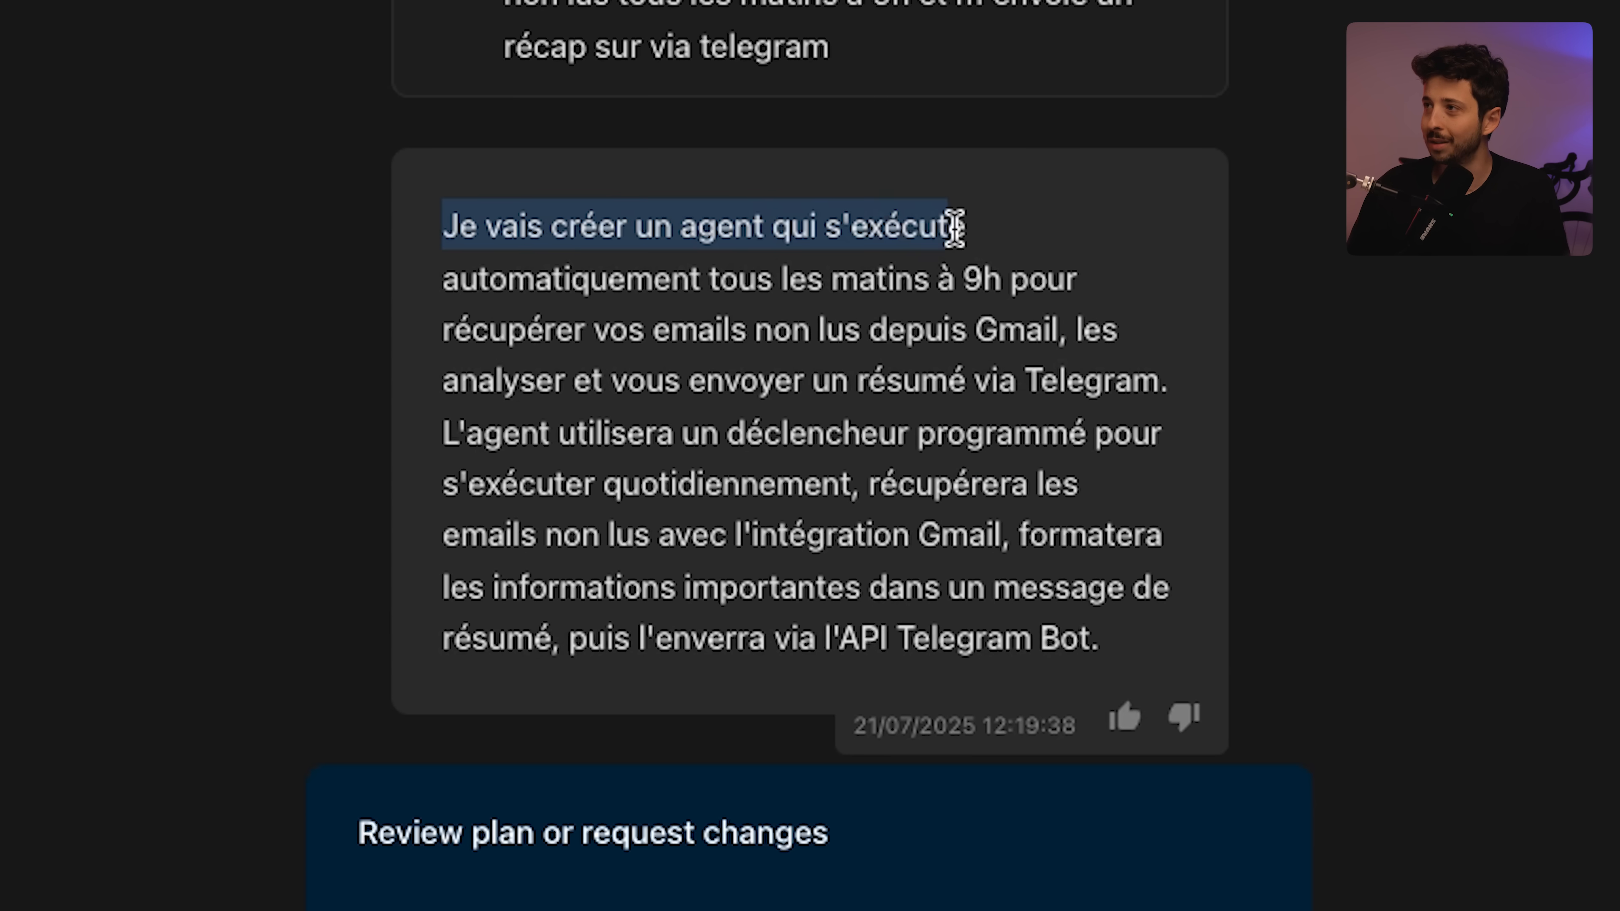
{"action": "left_click", "coordinate": [852, 173]}
{"action": "left_click_drag", "start_coordinate": [515, 292], "coordinate": [969, 286]}
{"action": "left_click", "coordinate": [1009, 282]}
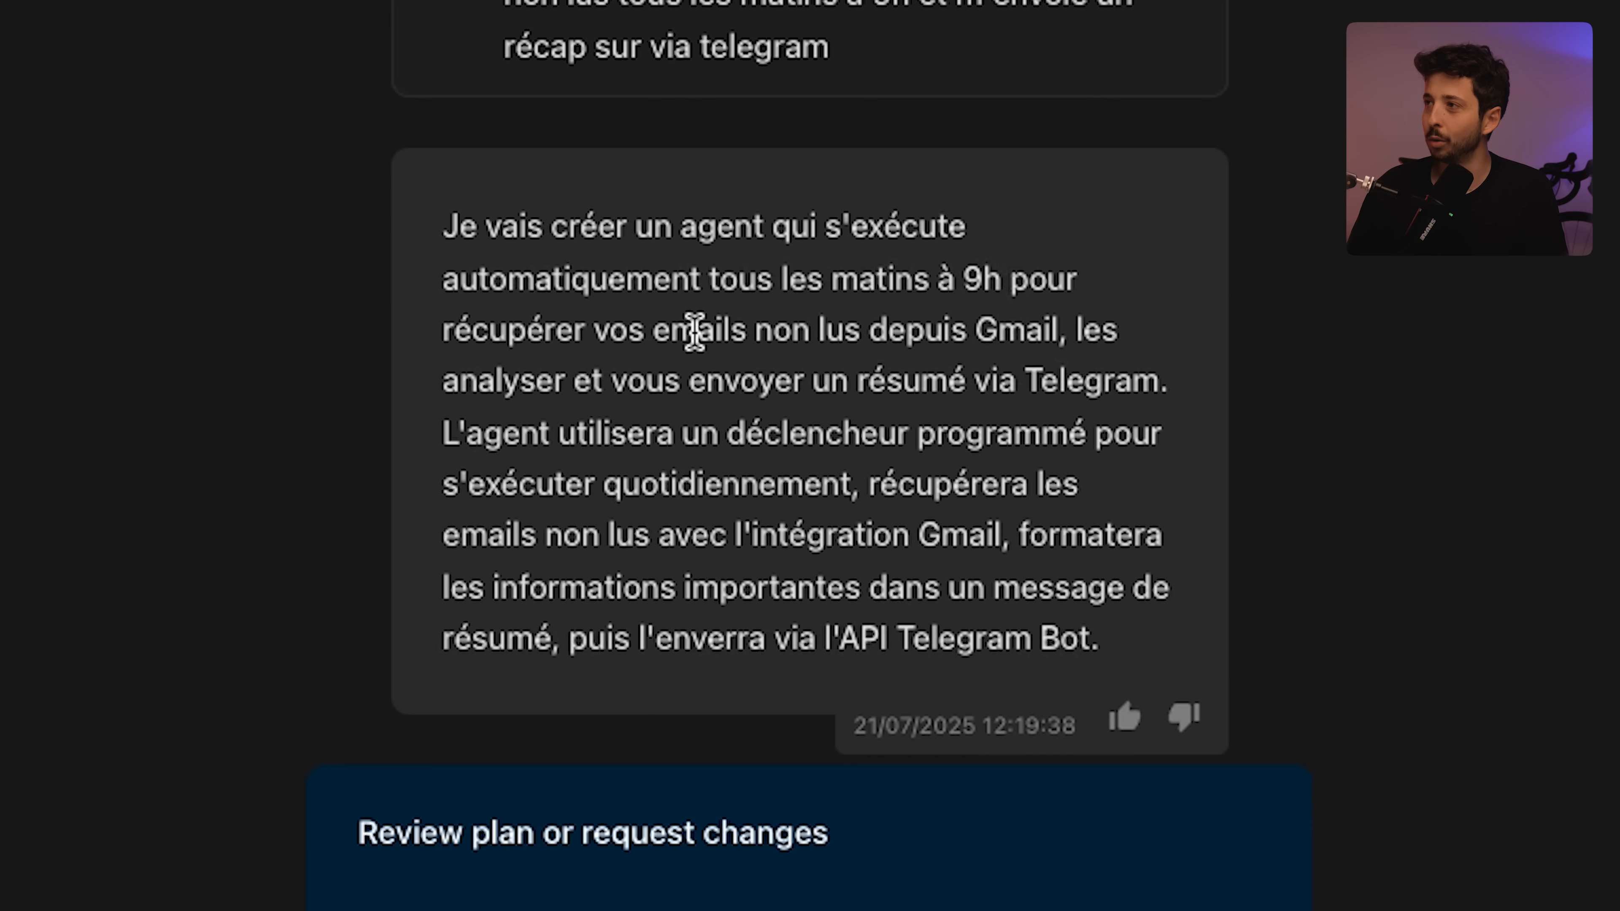
{"action": "left_click_drag", "start_coordinate": [791, 330], "coordinate": [1057, 332]}
{"action": "left_click", "coordinate": [1058, 332]}
{"action": "left_click_drag", "start_coordinate": [612, 381], "coordinate": [908, 382]}
{"action": "left_click", "coordinate": [1139, 373]}
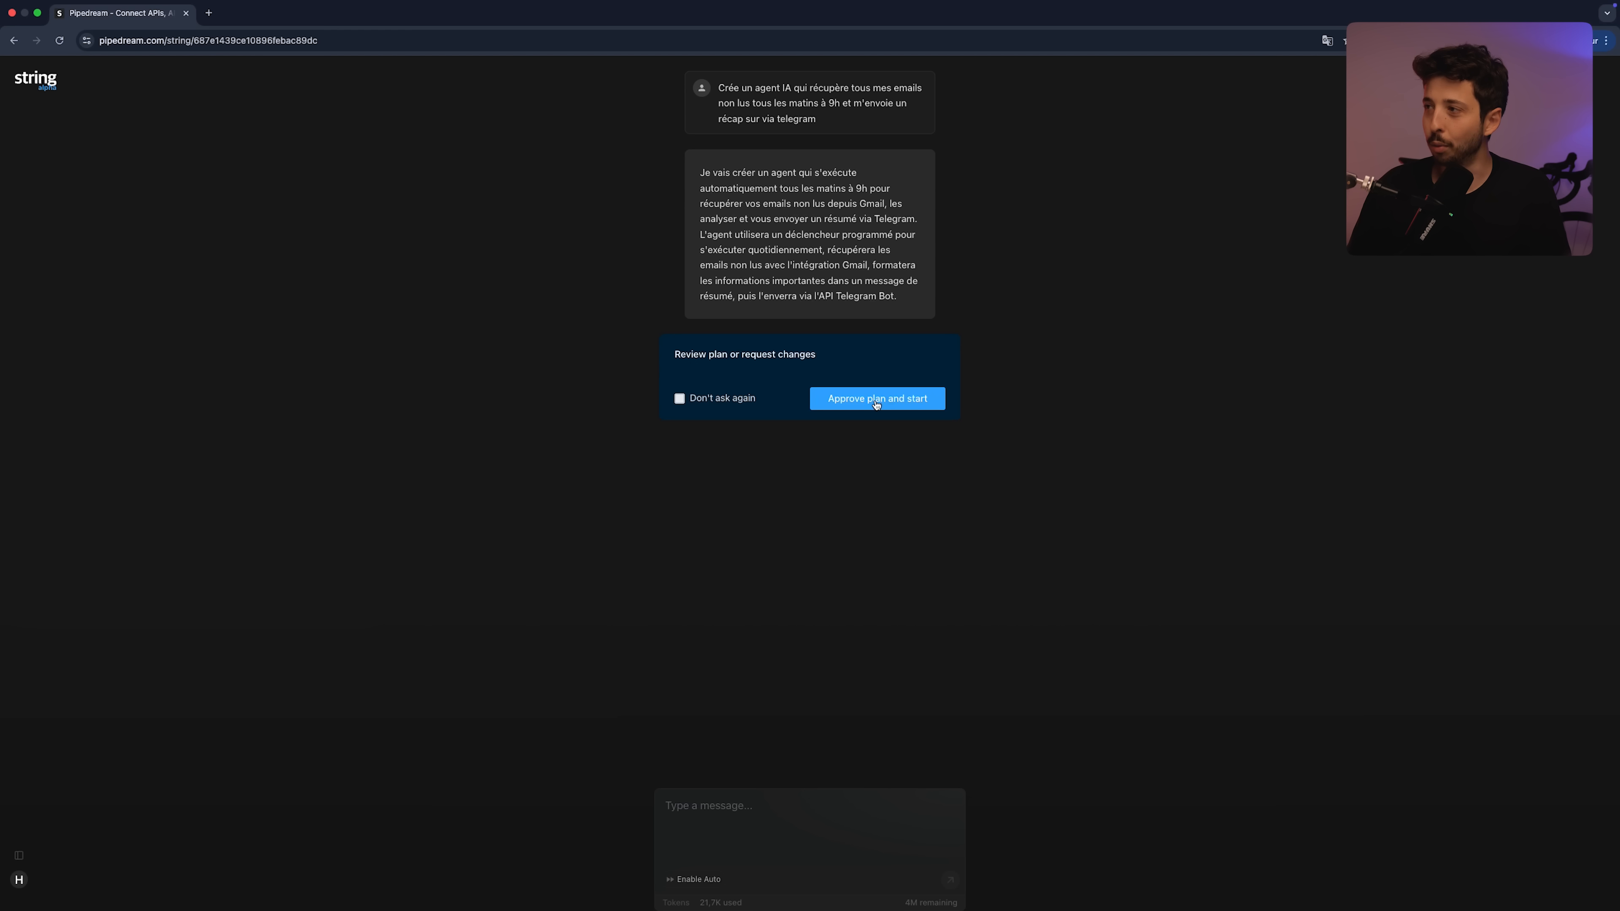
{"action": "left_click", "coordinate": [876, 399]}
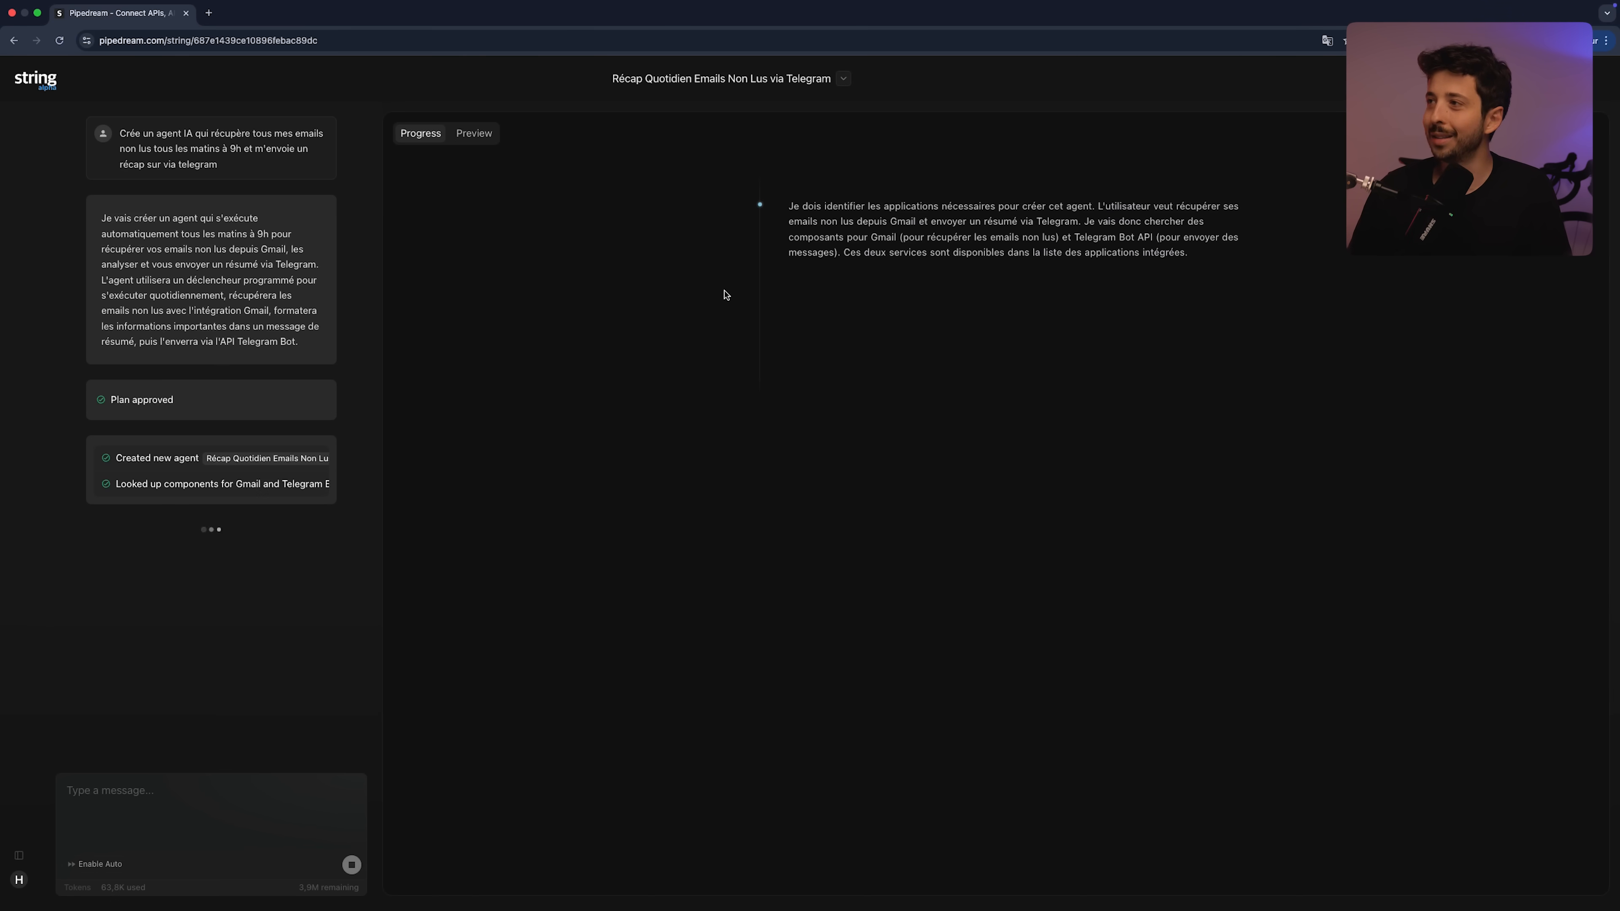
Follow the agent build by reading its progress reasoning and viewing the workflow preview
{"action": "left_click_drag", "start_coordinate": [790, 203], "coordinate": [1215, 253]}
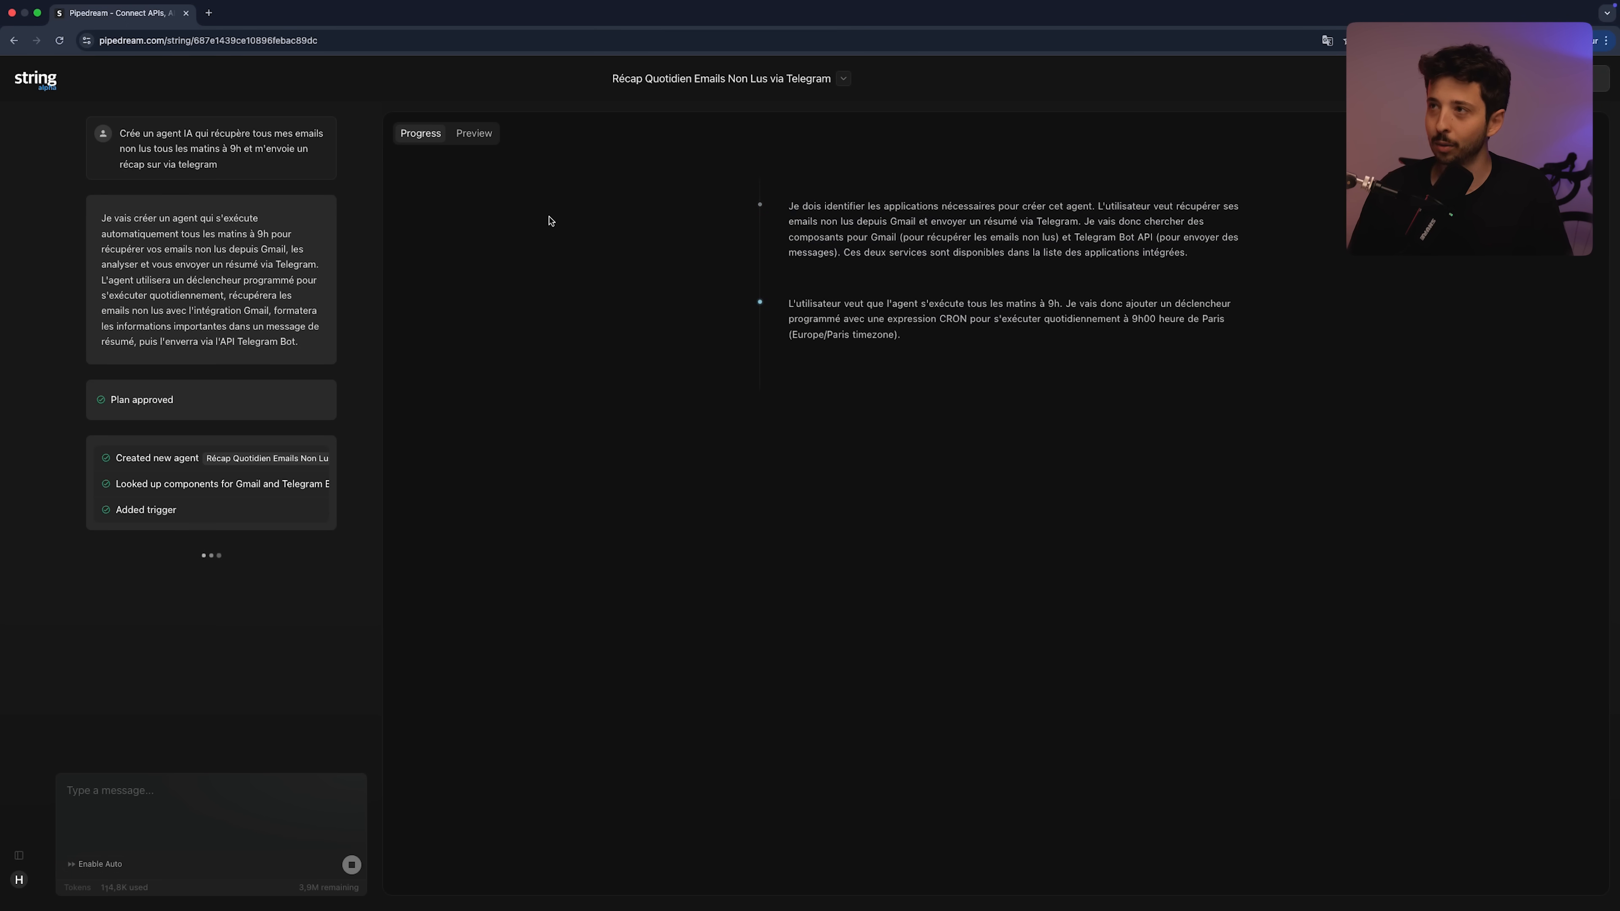
{"action": "left_click", "coordinate": [470, 136]}
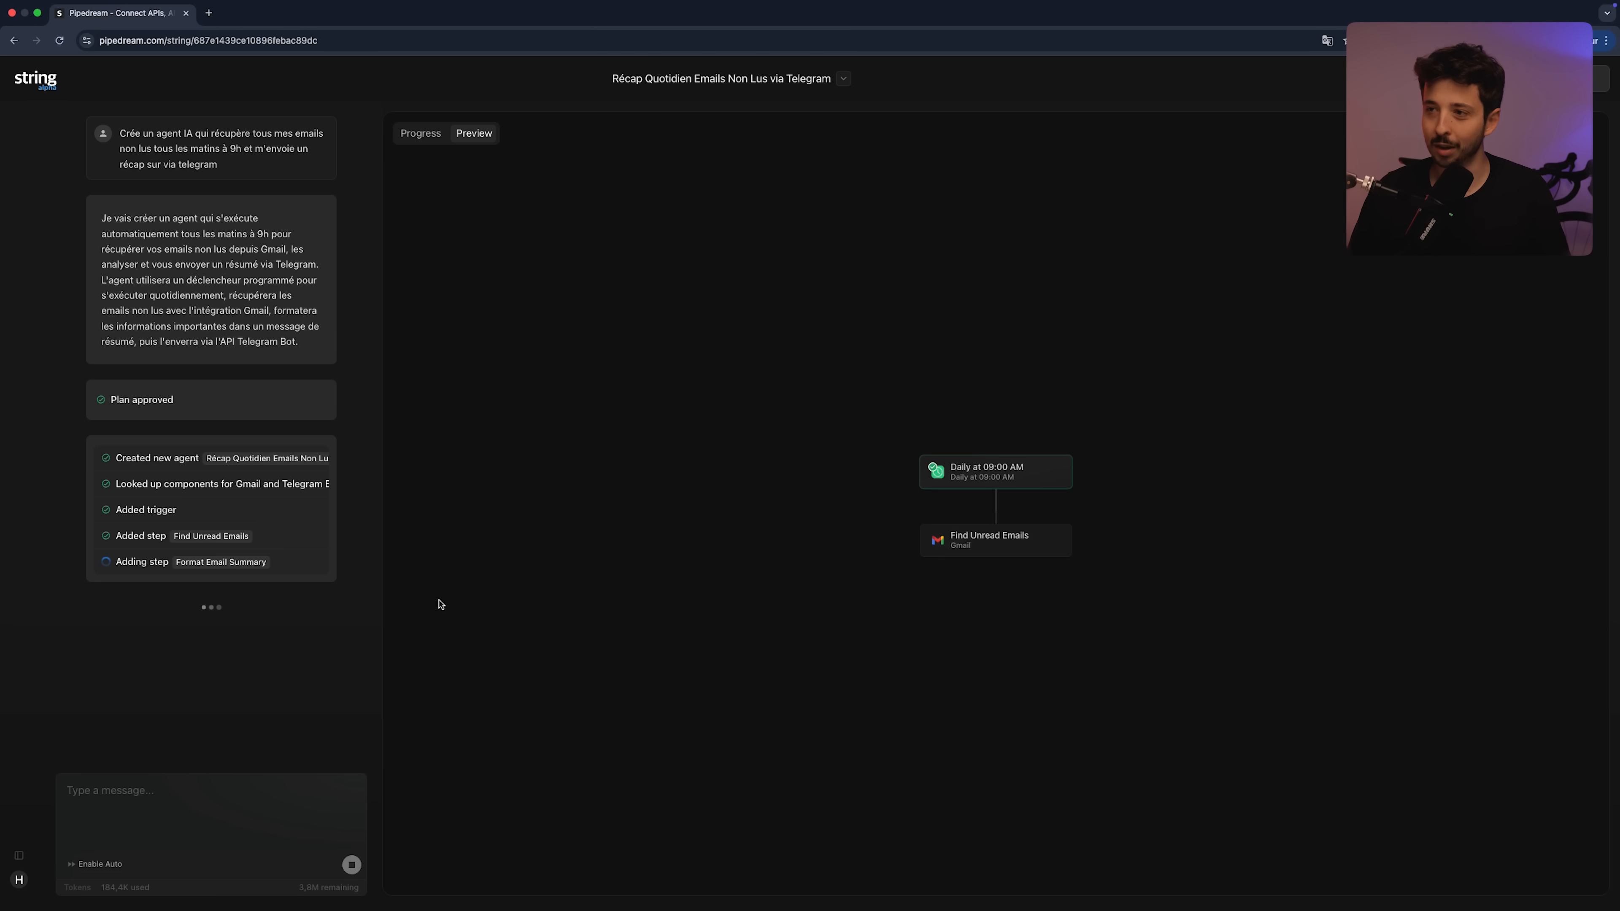
{"action": "left_click", "coordinate": [418, 134]}
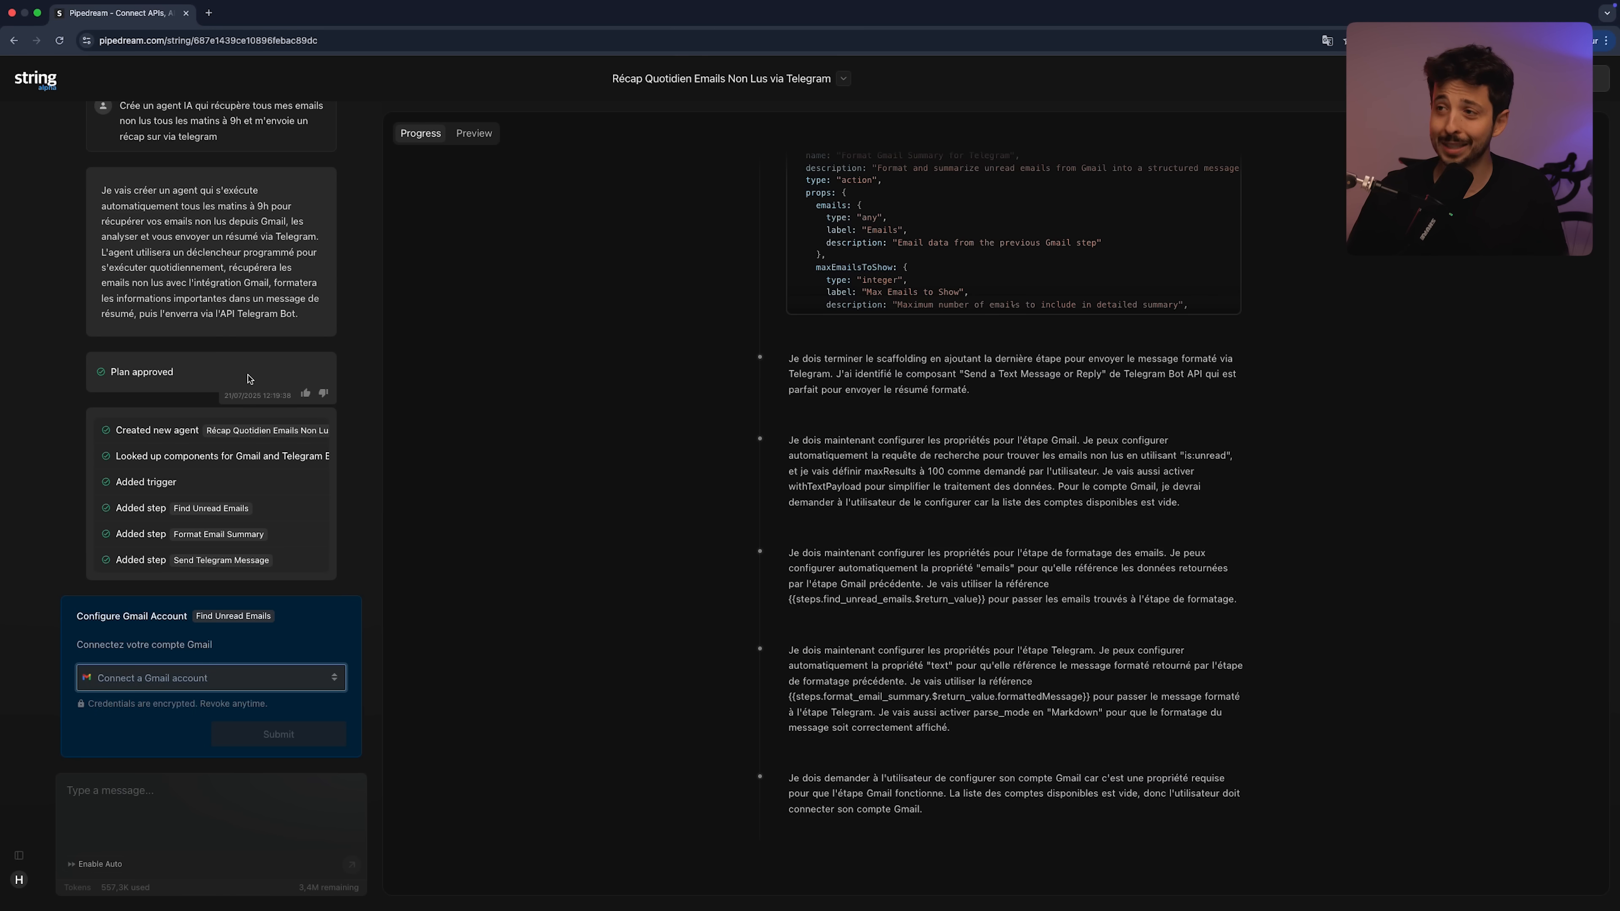
Connect a new Gmail account to the Find Unread Emails step, granting Pipedream continuous access and all requested permissions
{"action": "left_click", "coordinate": [219, 681]}
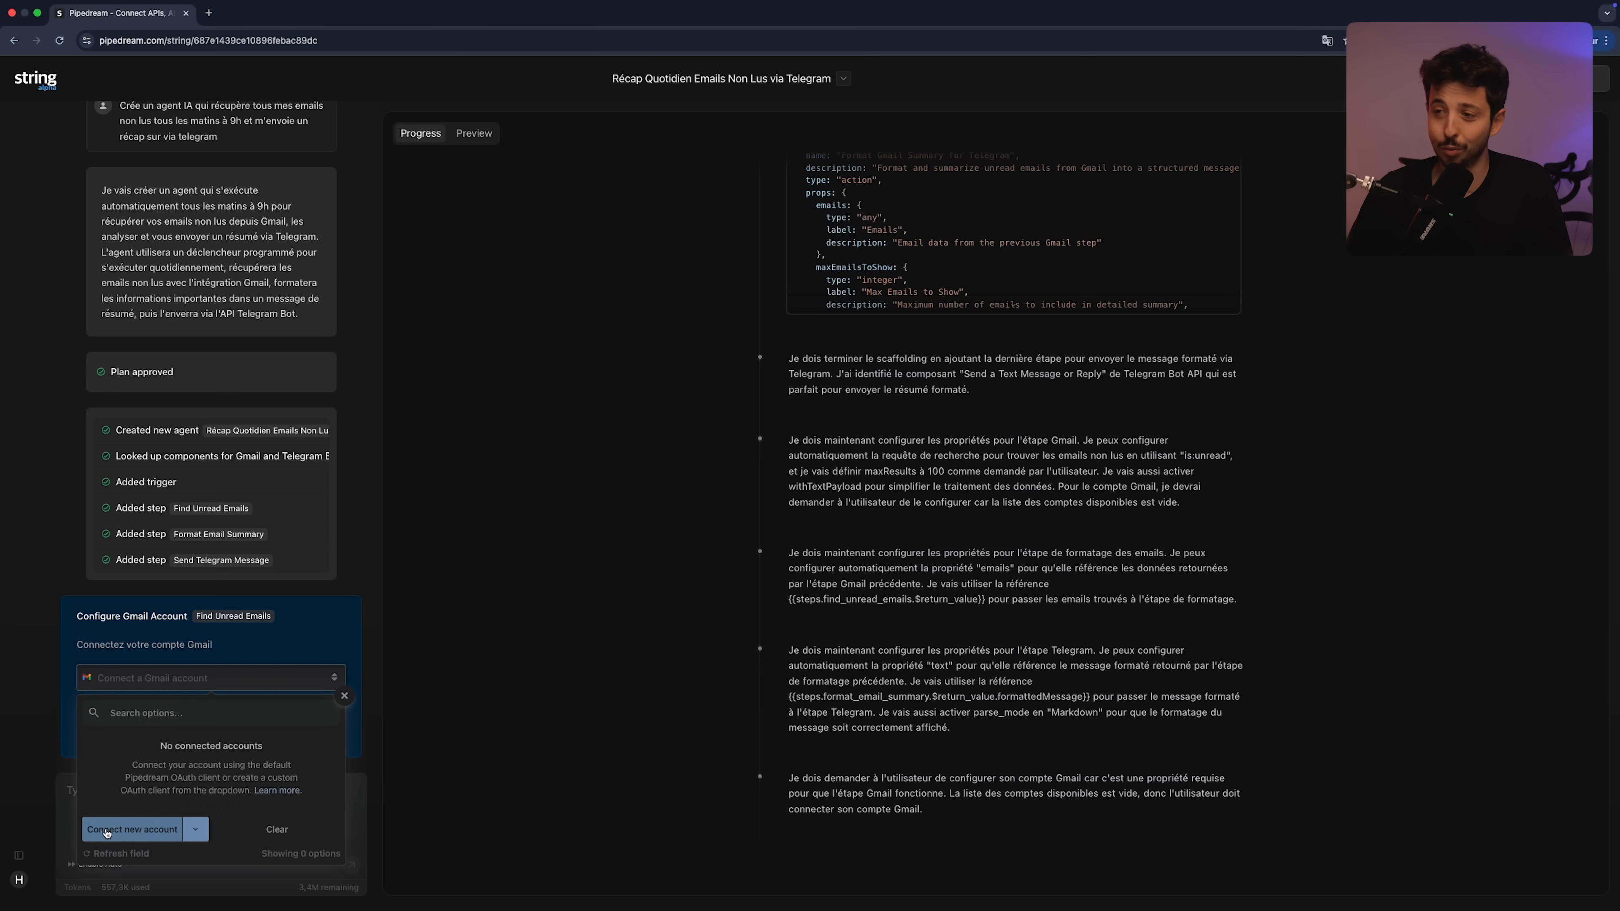
{"action": "left_click", "coordinate": [133, 830]}
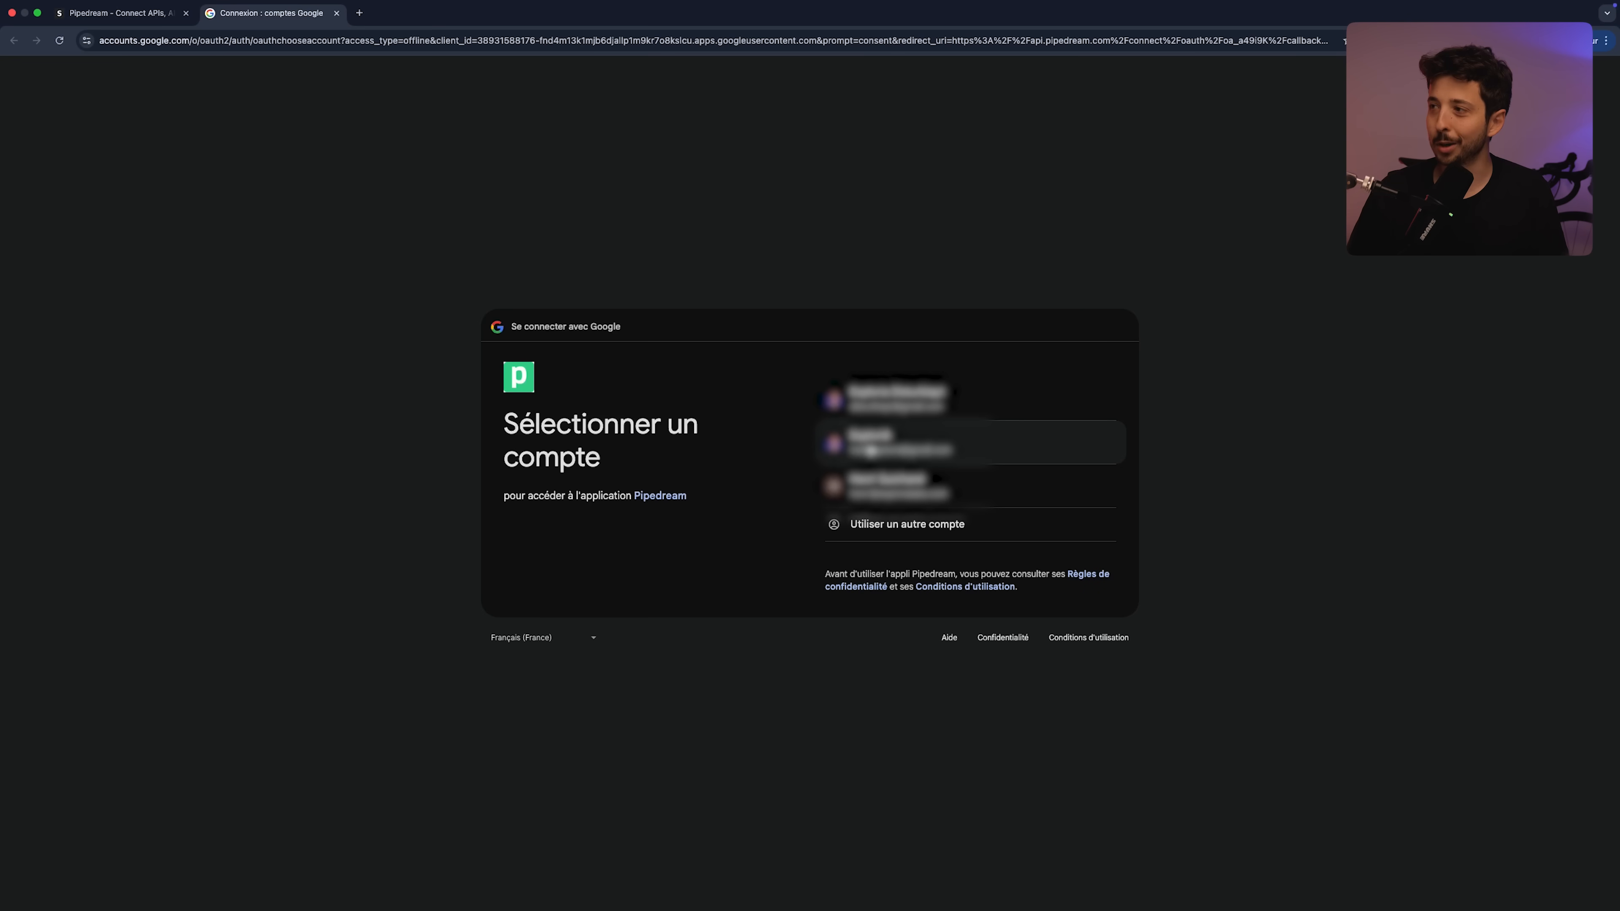
{"action": "left_click", "coordinate": [870, 449]}
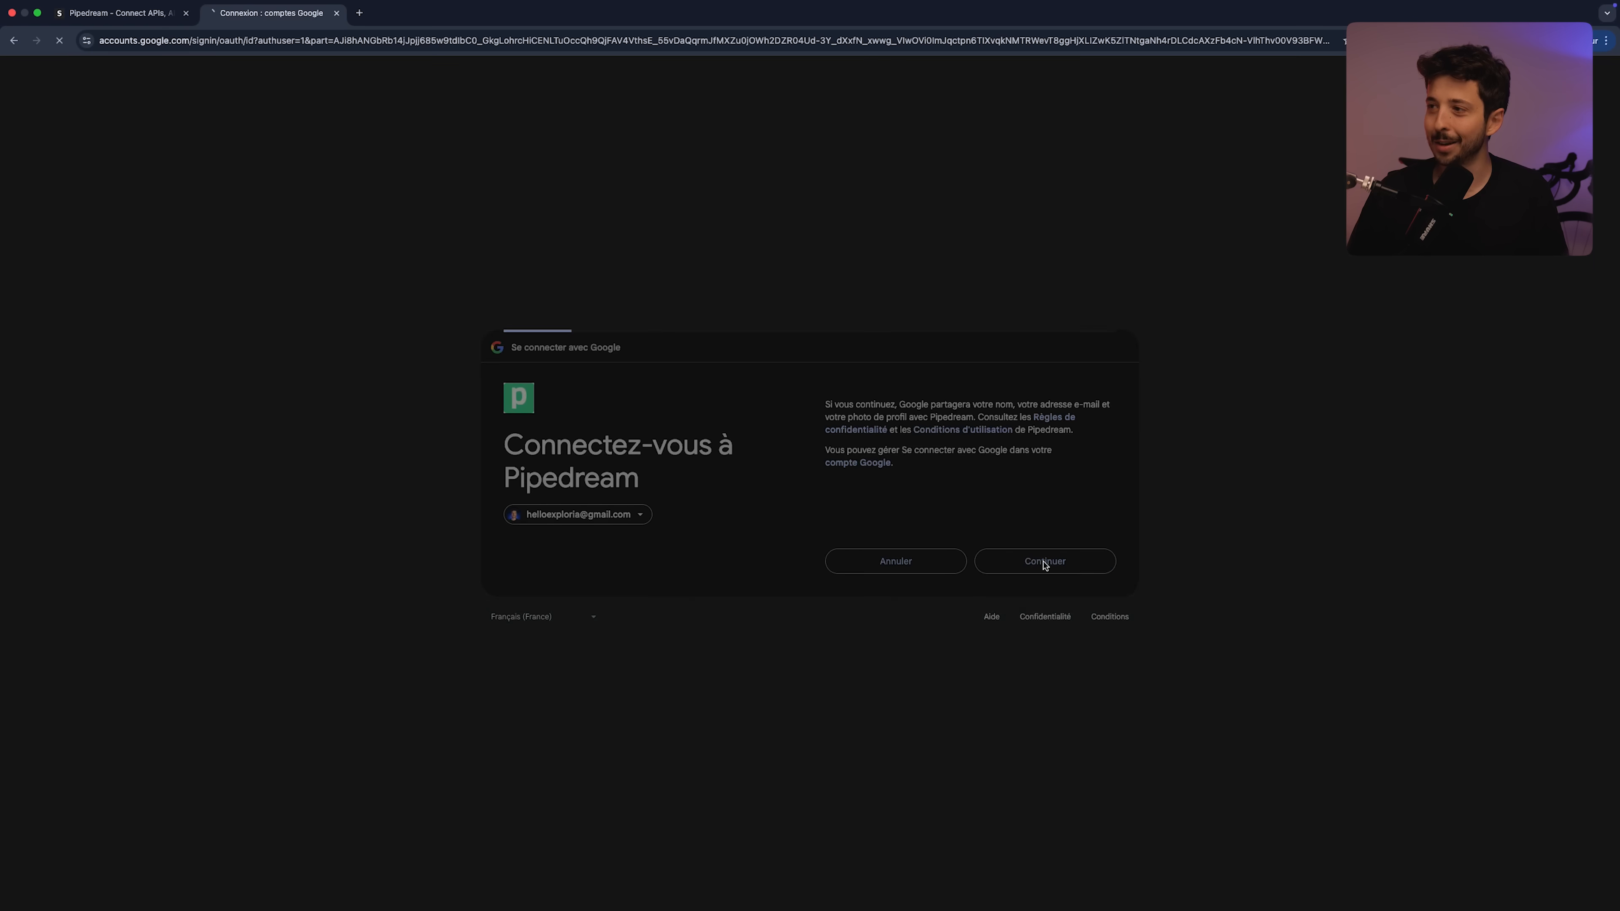
{"action": "left_click", "coordinate": [865, 292]}
{"action": "left_click", "coordinate": [843, 411]}
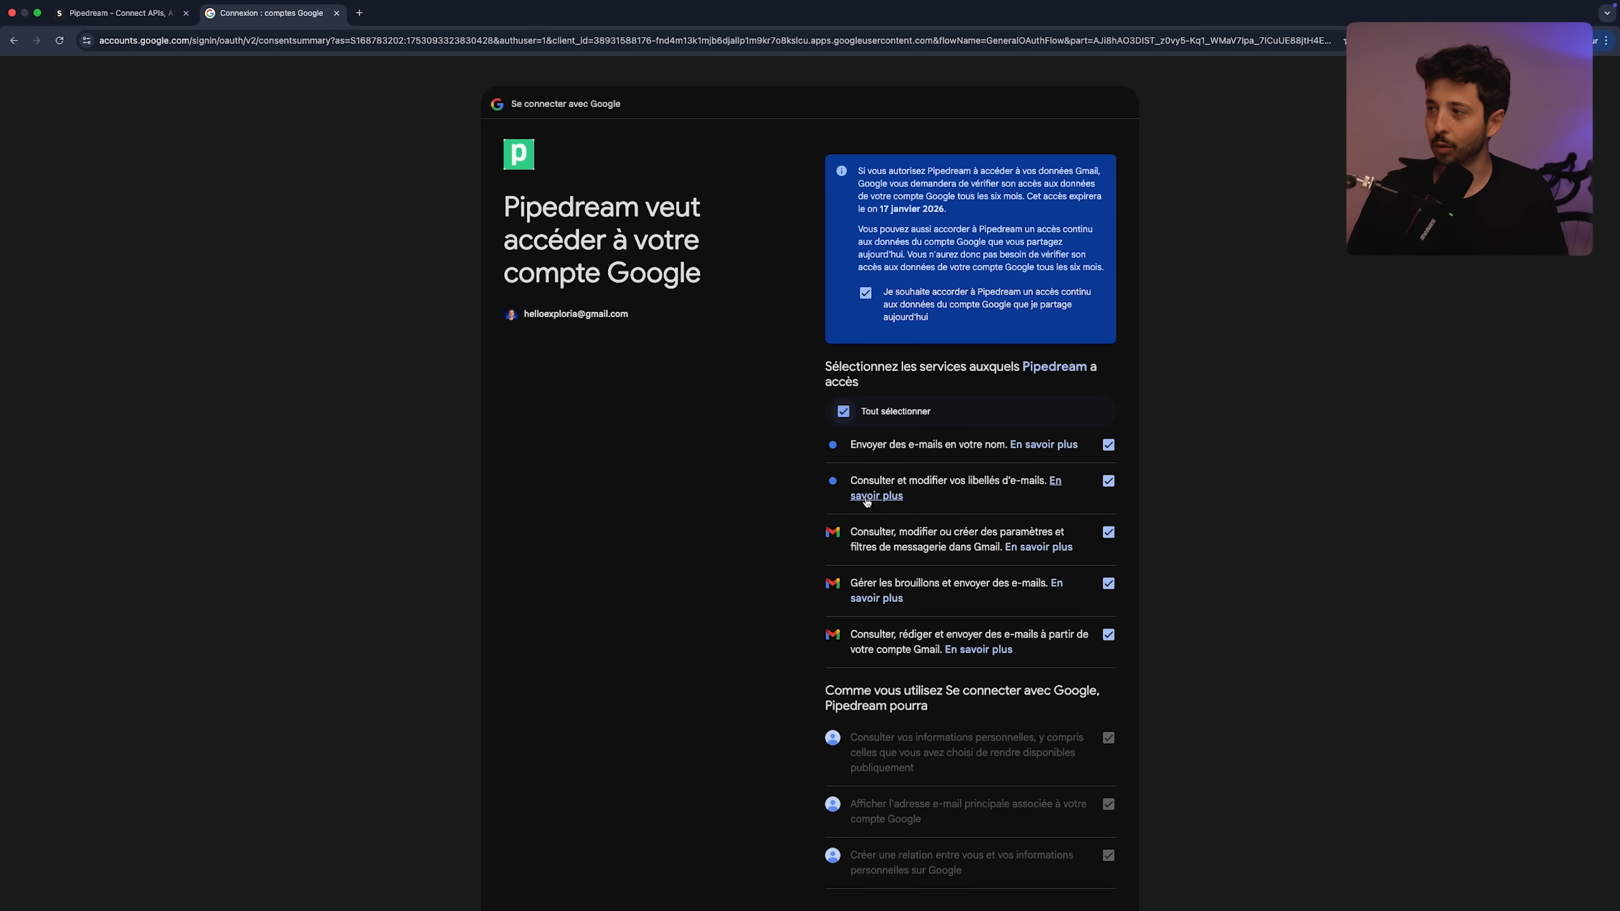
{"action": "scroll", "coordinate": [933, 549], "scroll_direction": "down", "scroll_amount": 5}
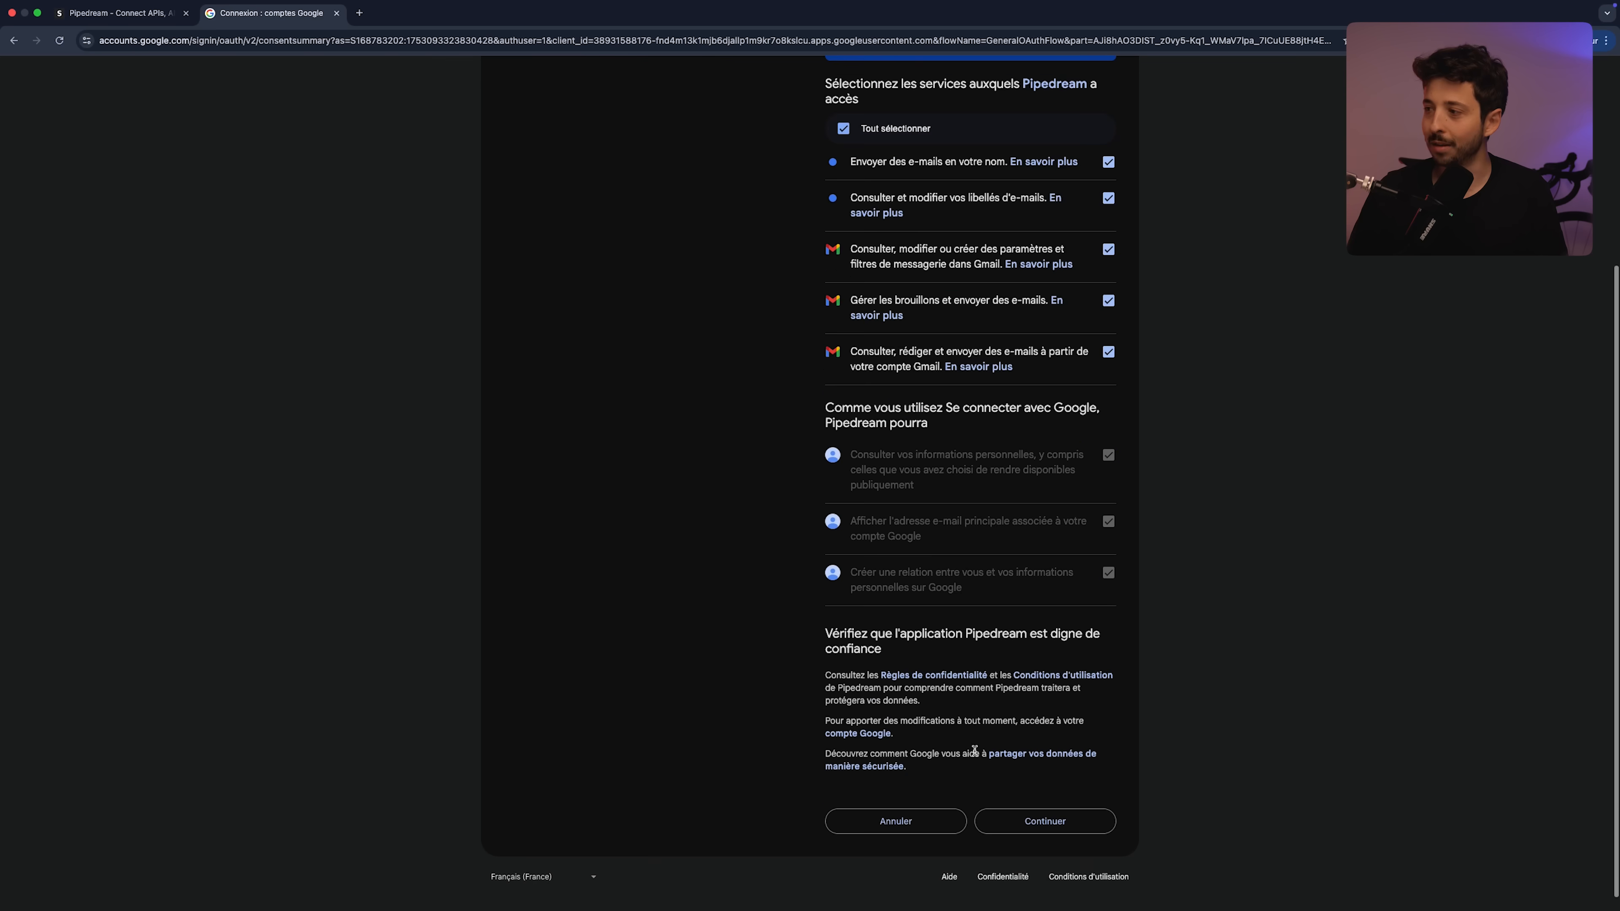
{"action": "left_click", "coordinate": [1071, 826]}
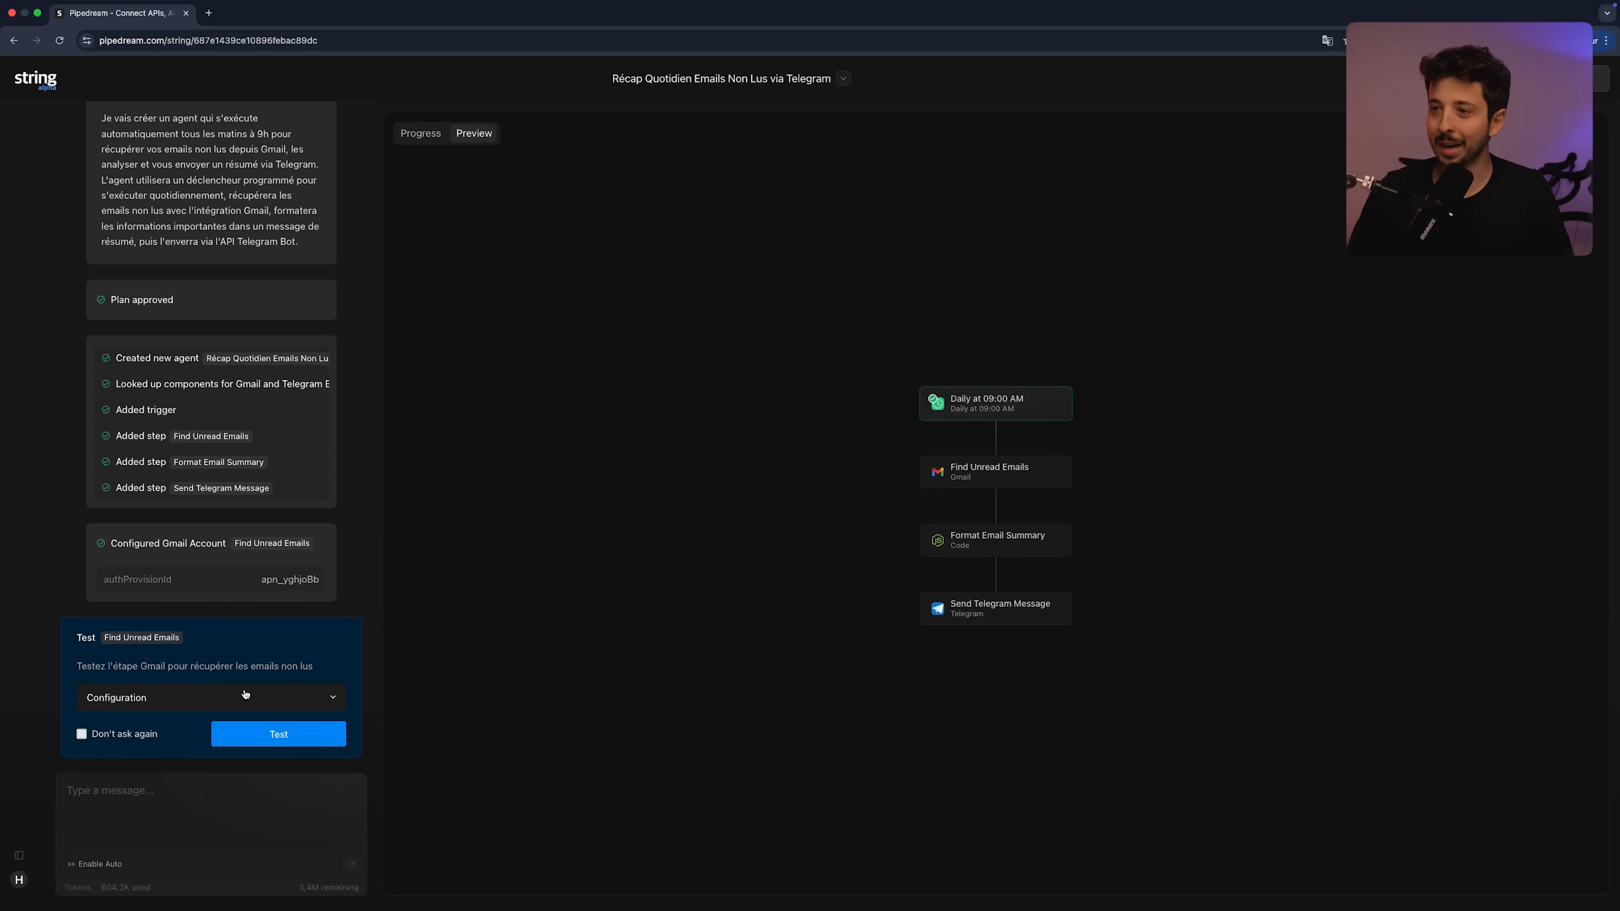
Test the Find Unread Emails and Format Email Summary steps, and turn on automatic approval for actions that need no configuration
{"action": "left_click", "coordinate": [275, 735]}
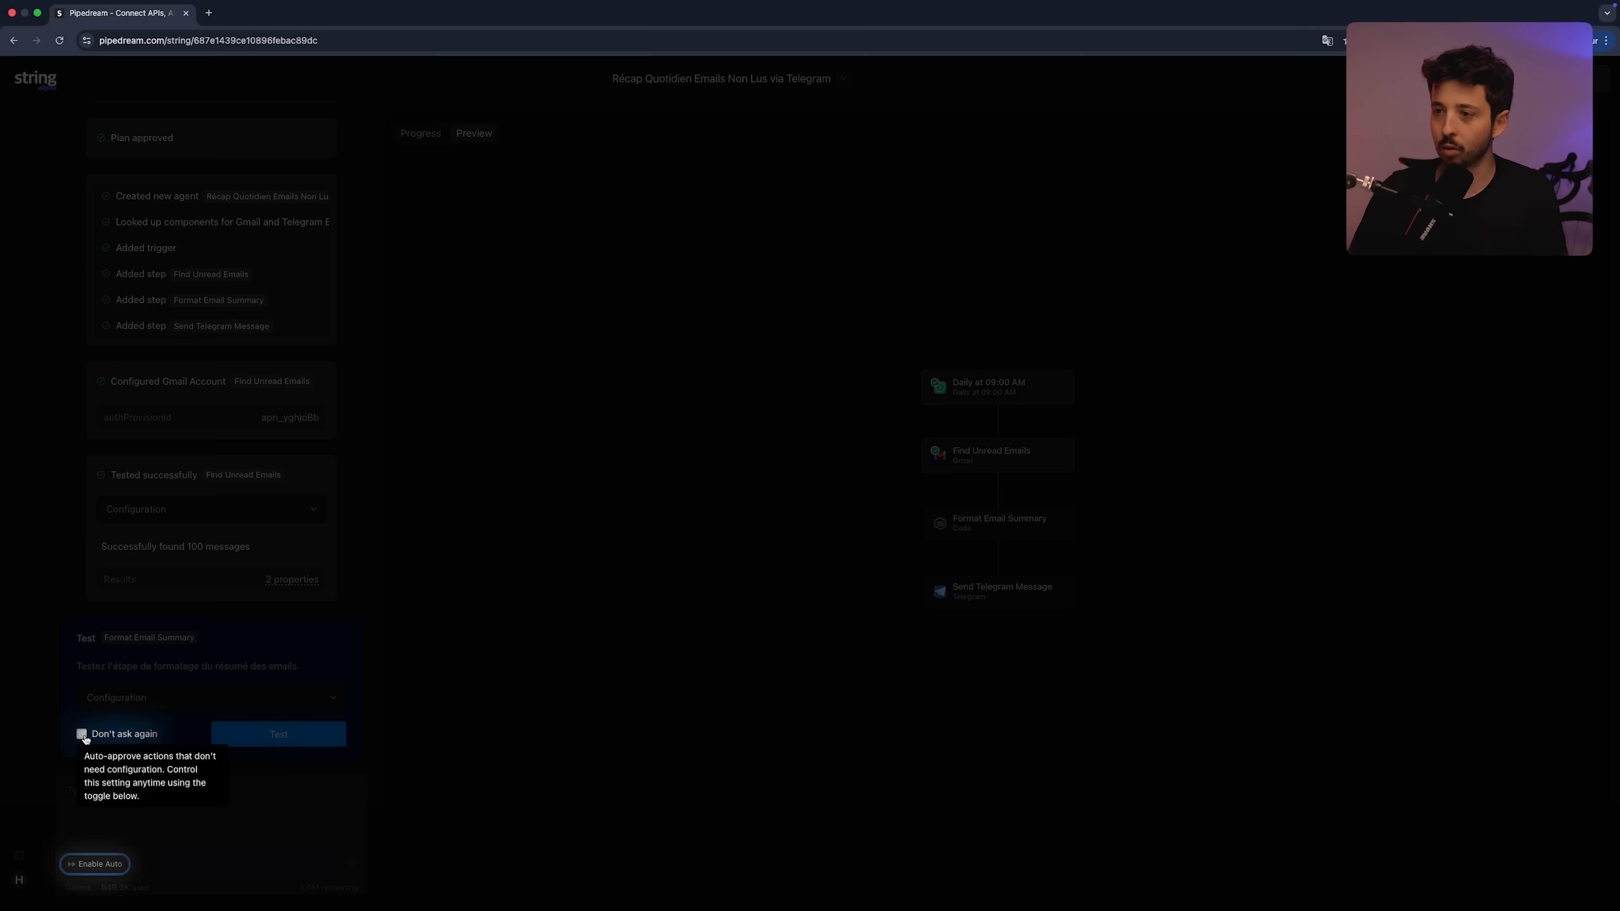
{"action": "left_click", "coordinate": [81, 734]}
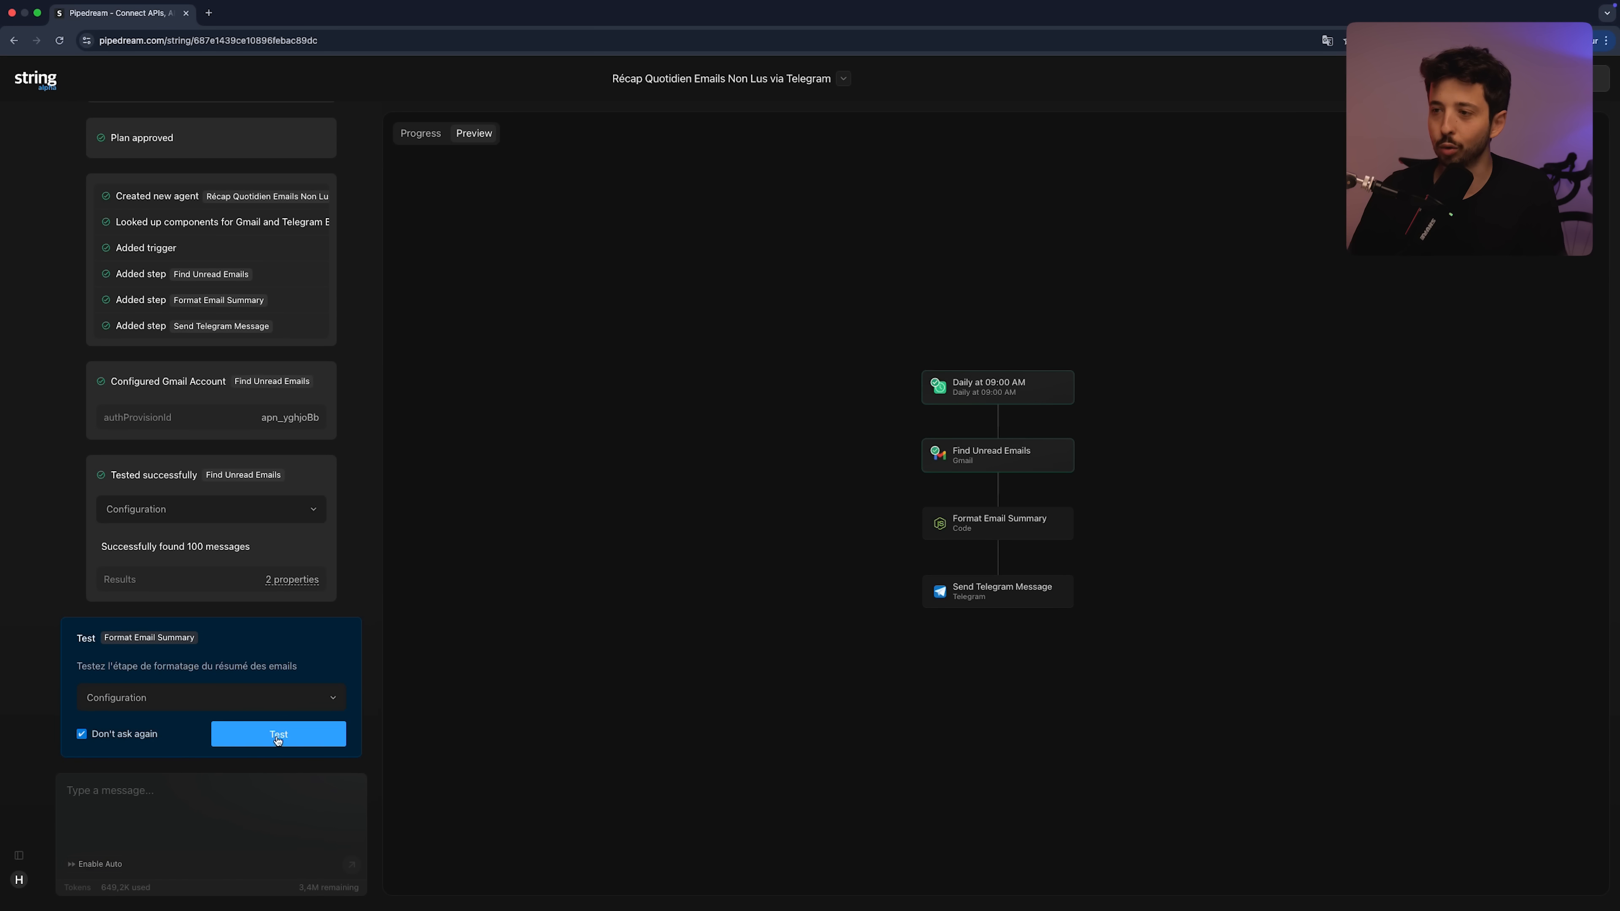
{"action": "left_click", "coordinate": [278, 738]}
{"action": "left_click", "coordinate": [96, 864]}
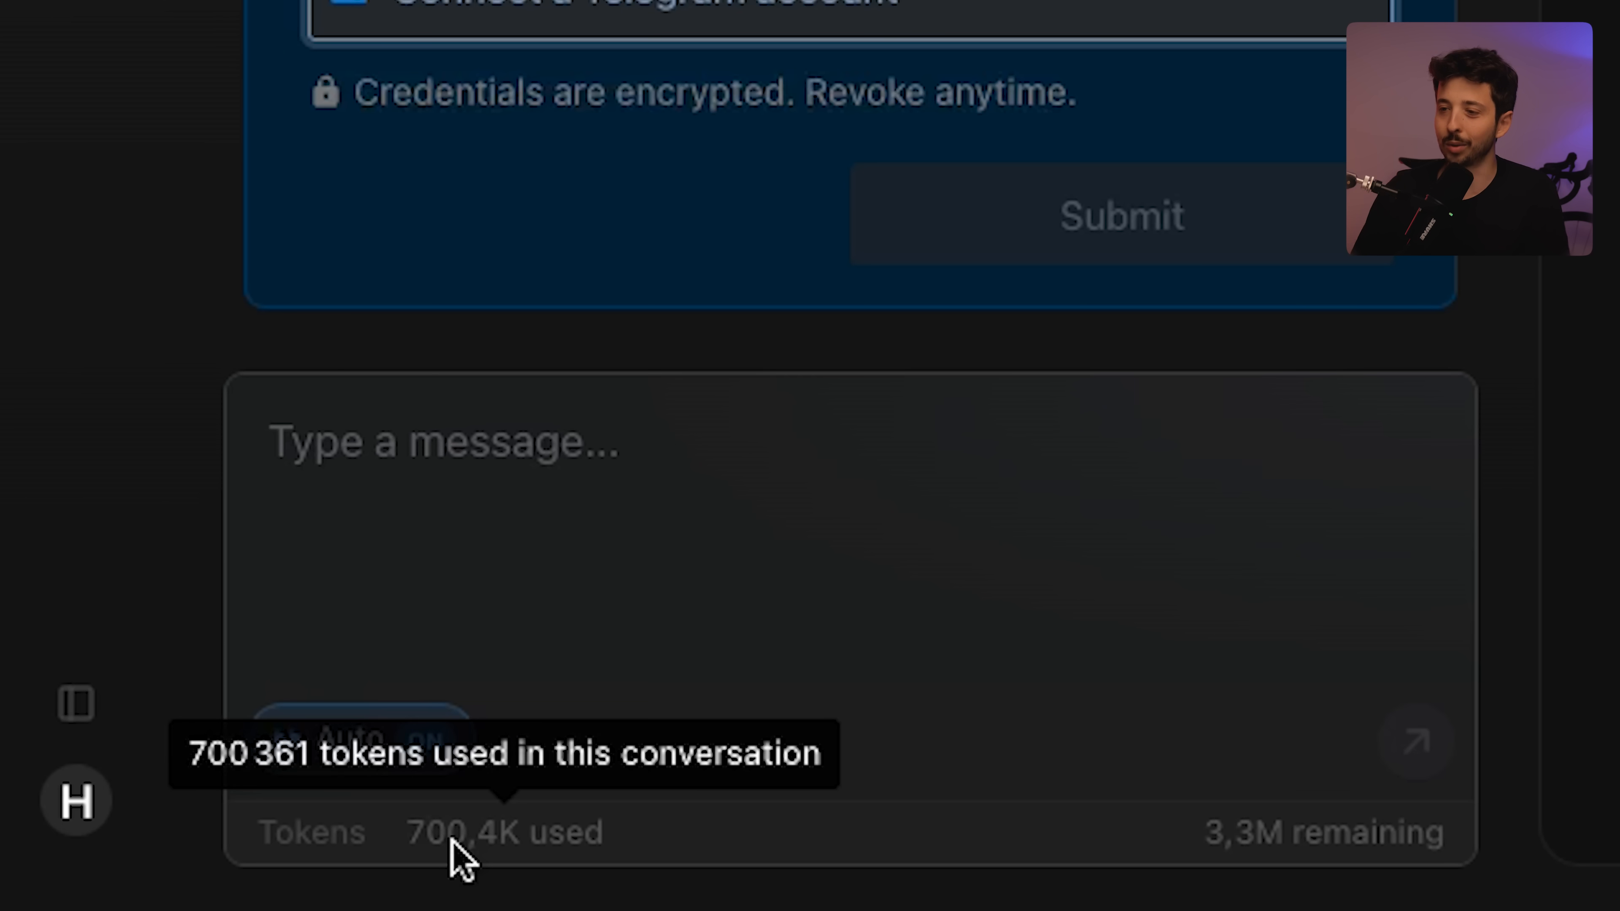
{"action": "mouse_move", "coordinate": [1288, 865]}
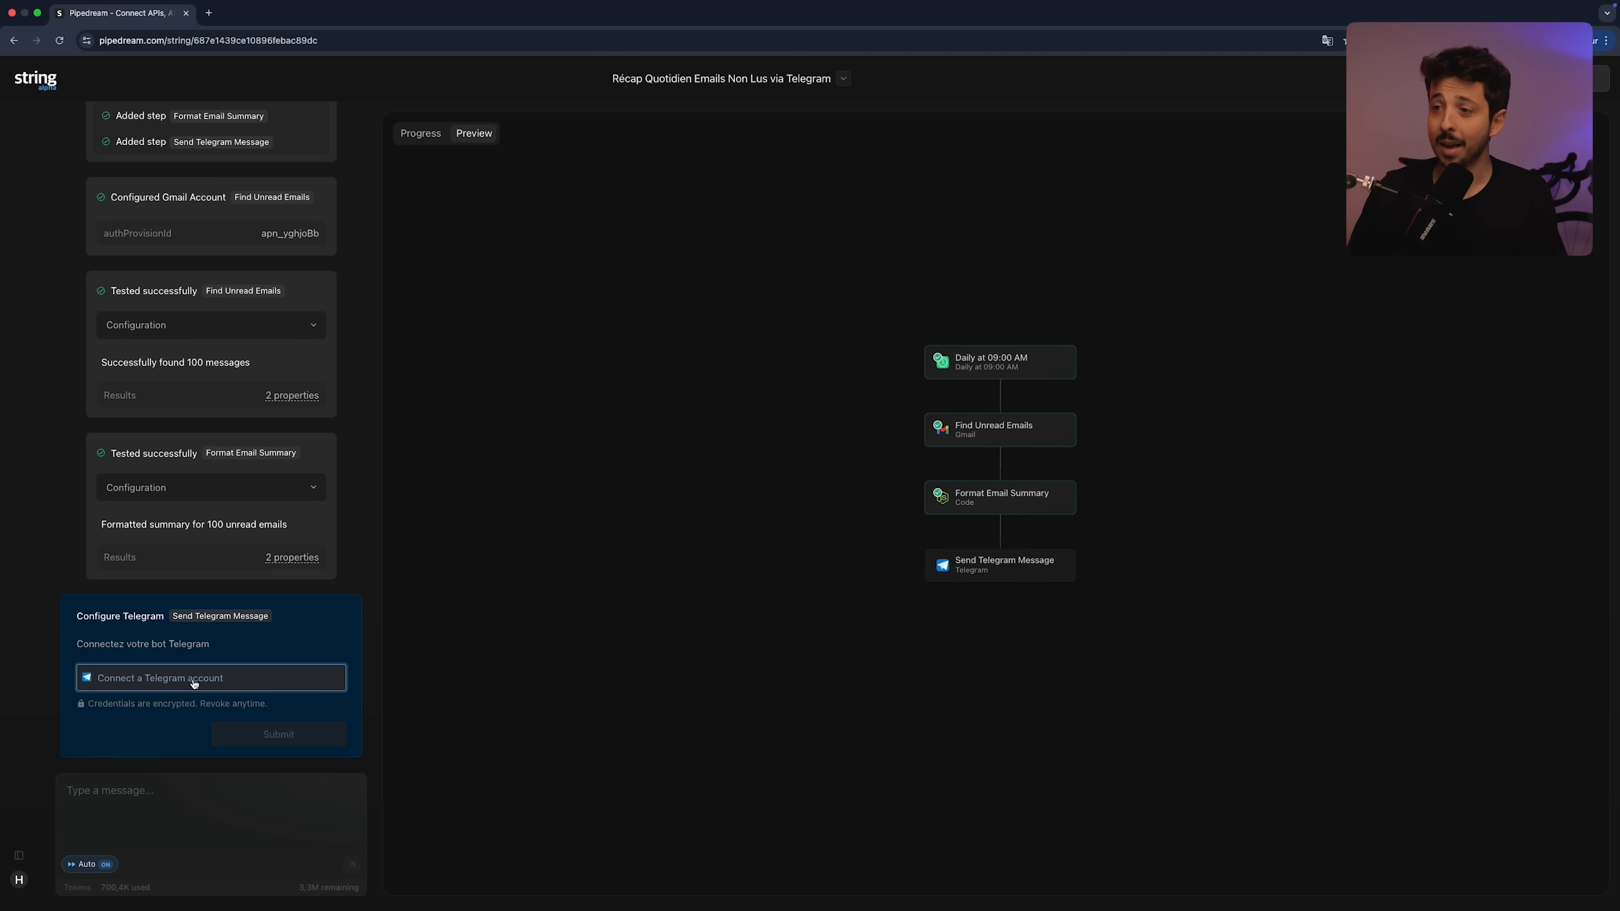
Open a new Telegram connection for the Send Telegram Message step, at its Bot Token field
{"action": "left_click", "coordinate": [195, 683]}
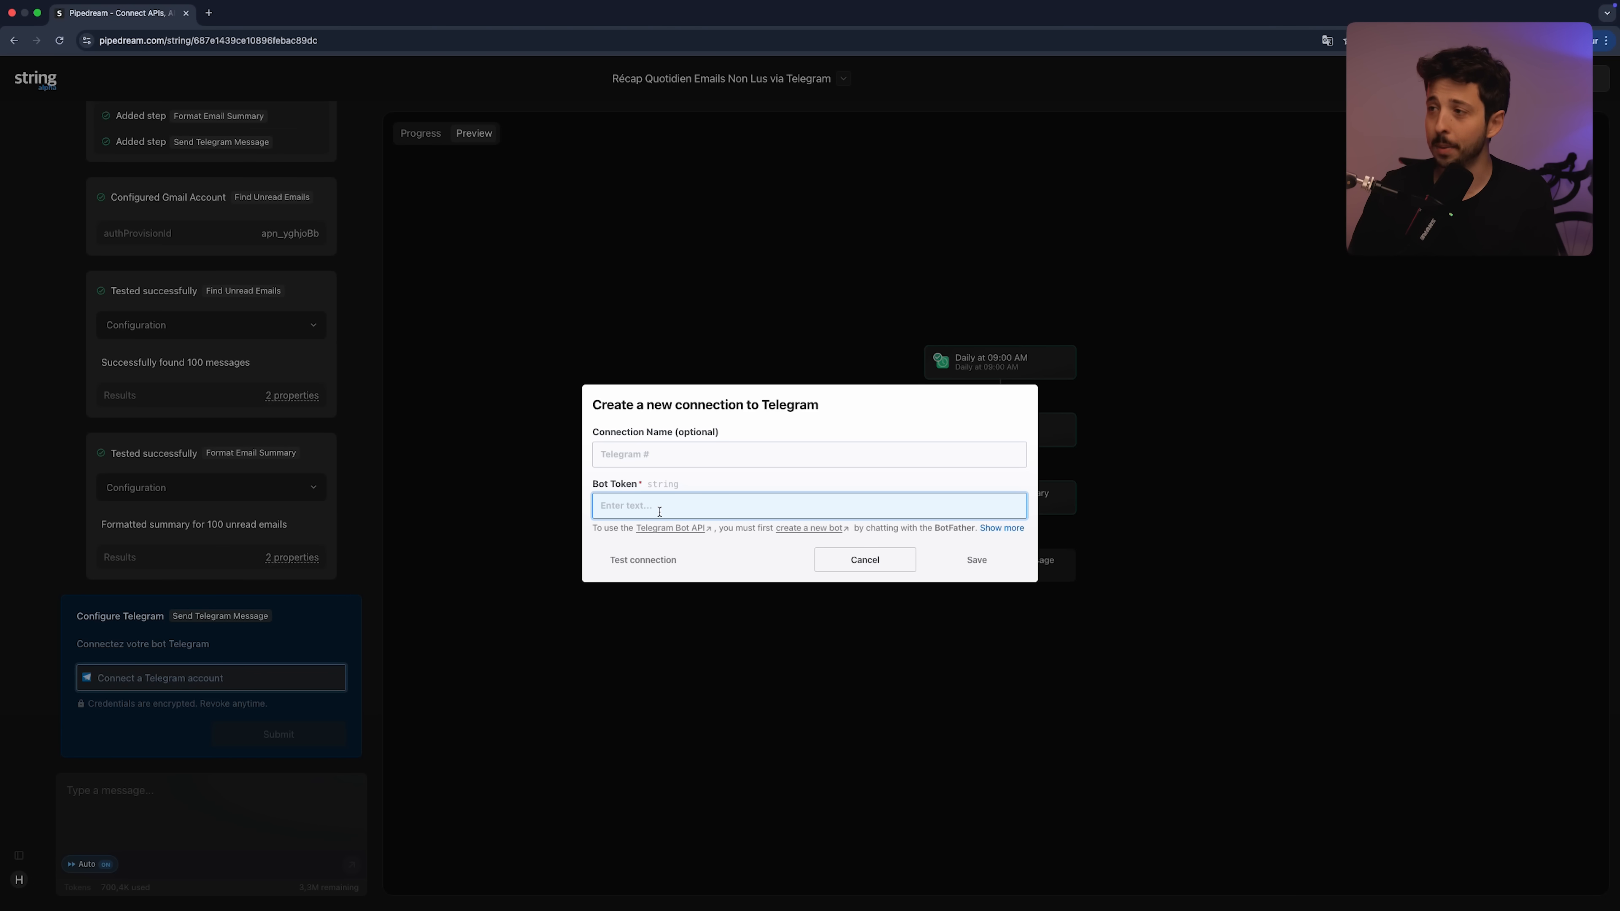
{"action": "left_click_drag", "start_coordinate": [594, 486], "coordinate": [661, 488]}
{"action": "left_click", "coordinate": [662, 488]}
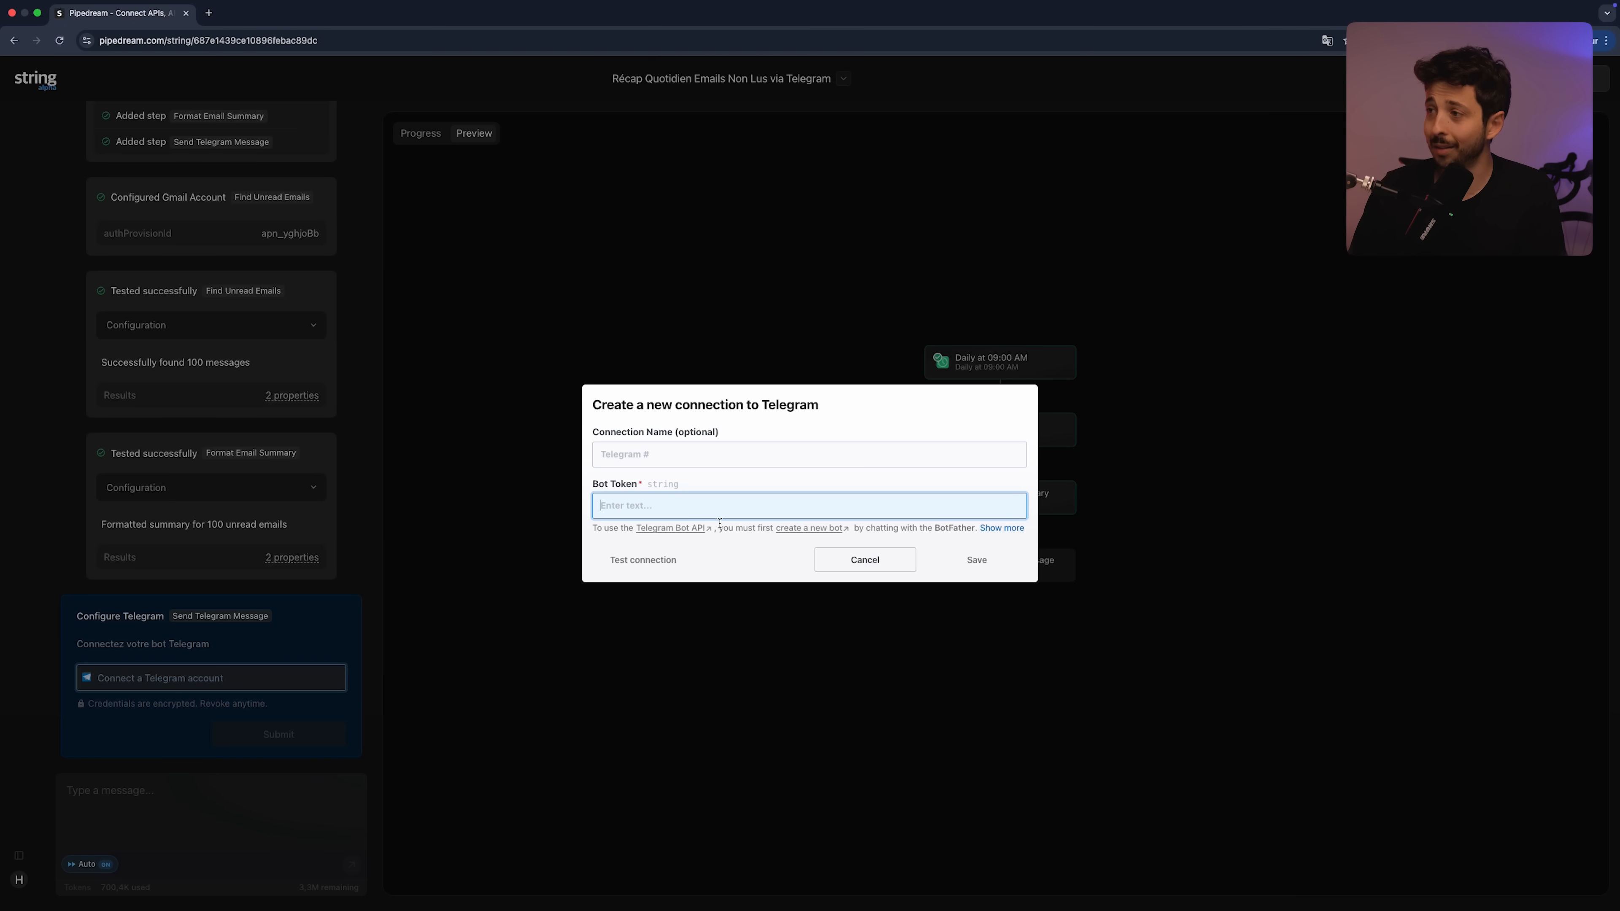
{"action": "left_click", "coordinate": [806, 529]}
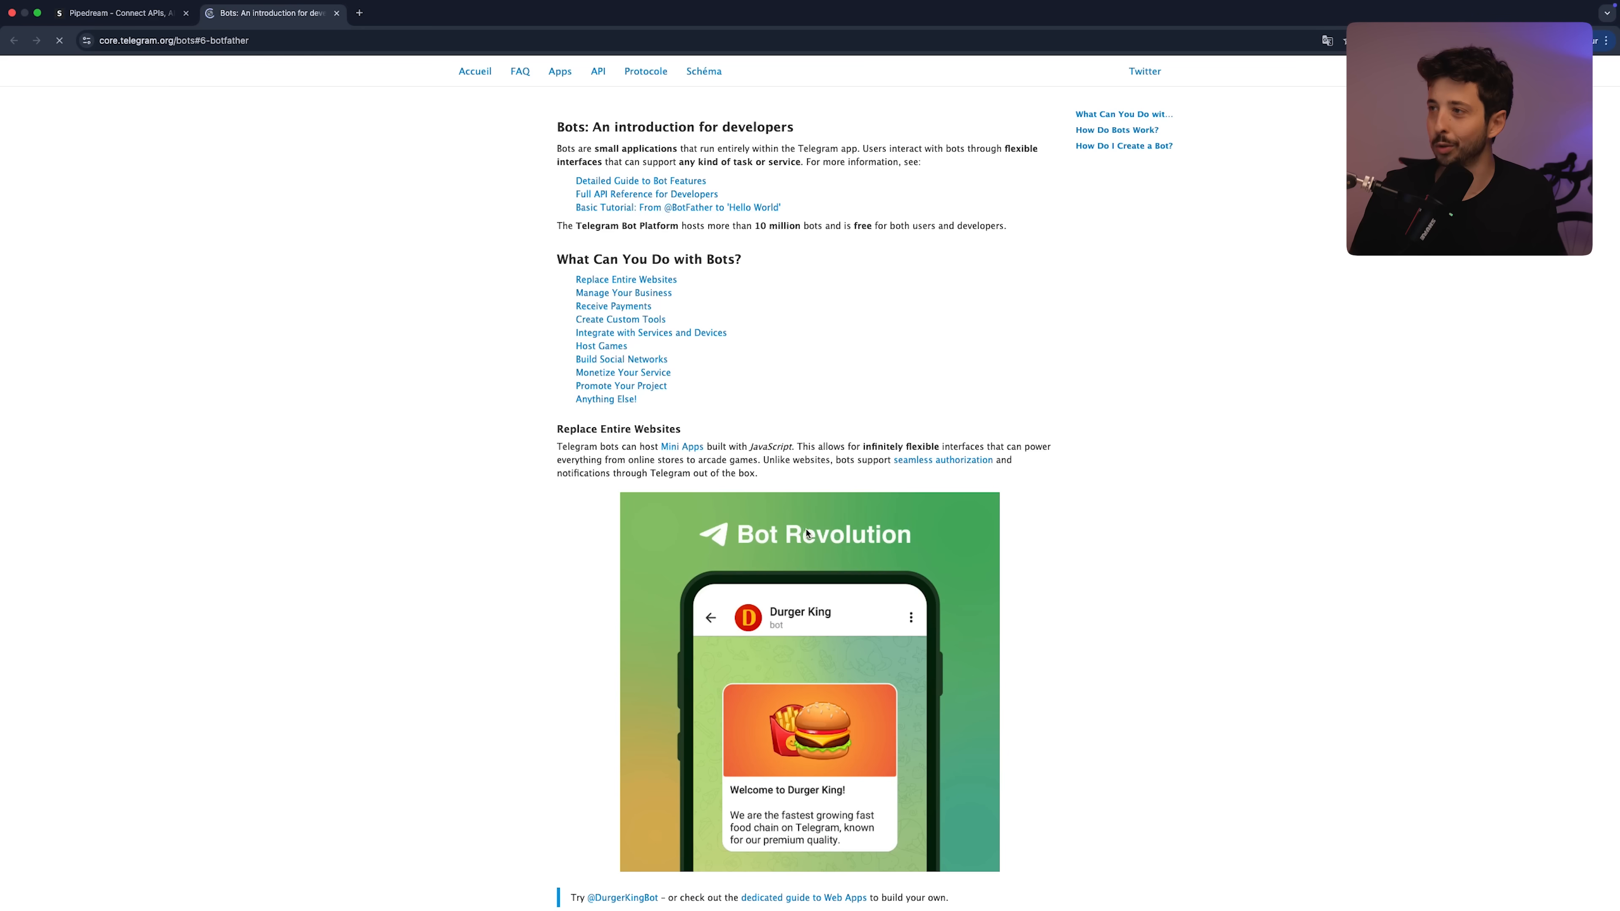
{"action": "scroll", "coordinate": [813, 478], "scroll_direction": "down", "scroll_amount": 20}
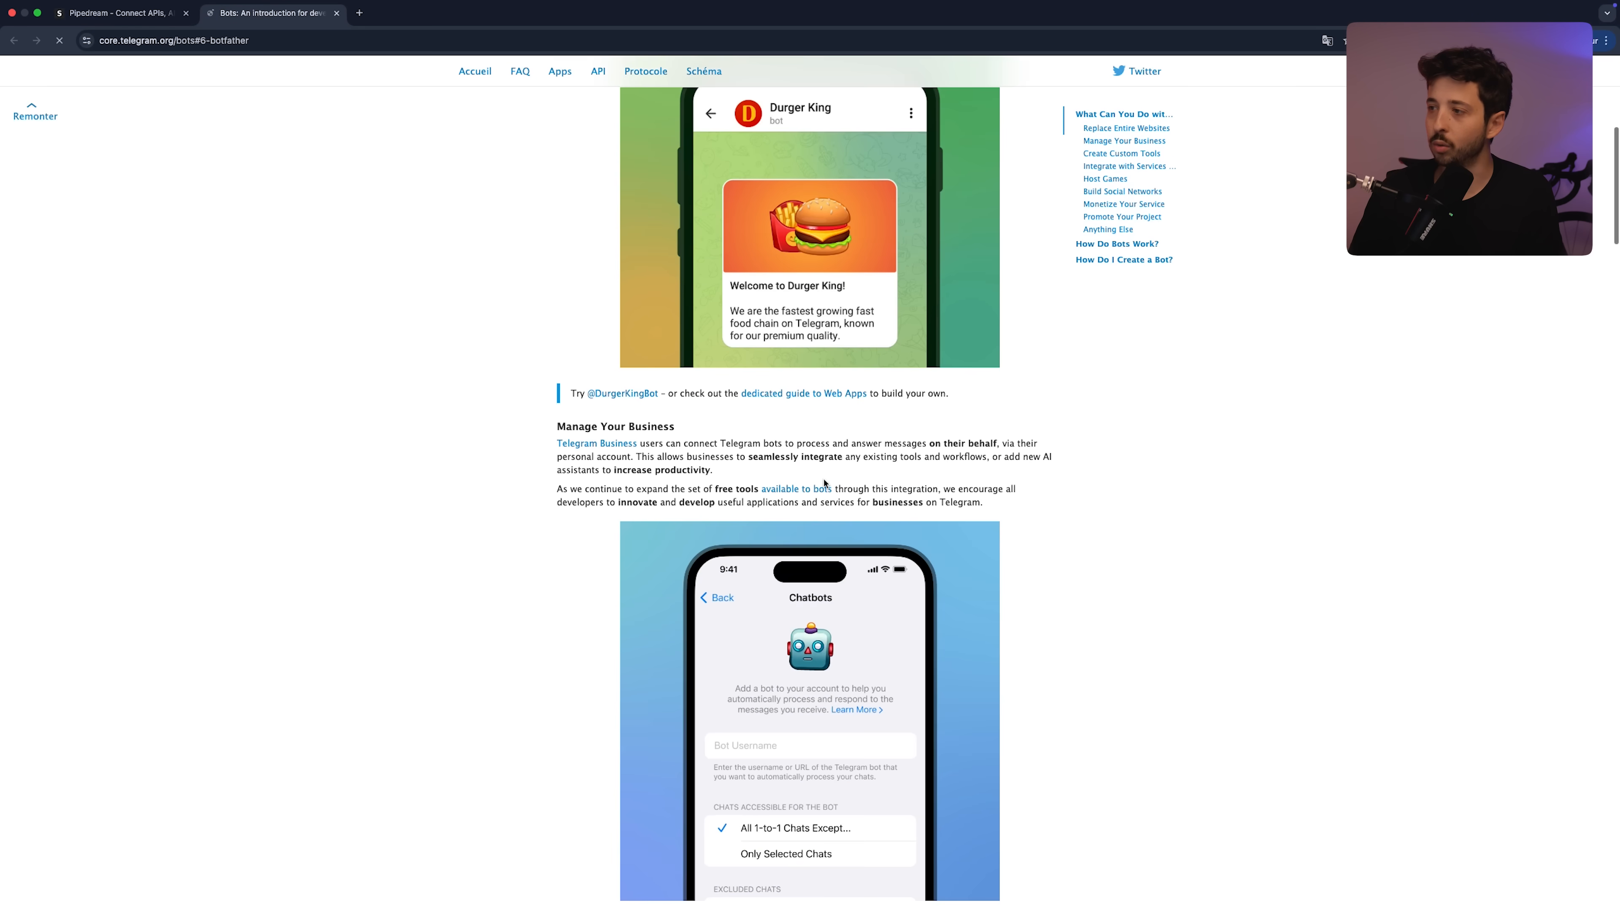
{"action": "scroll", "coordinate": [824, 484], "scroll_direction": "down", "scroll_amount": 20}
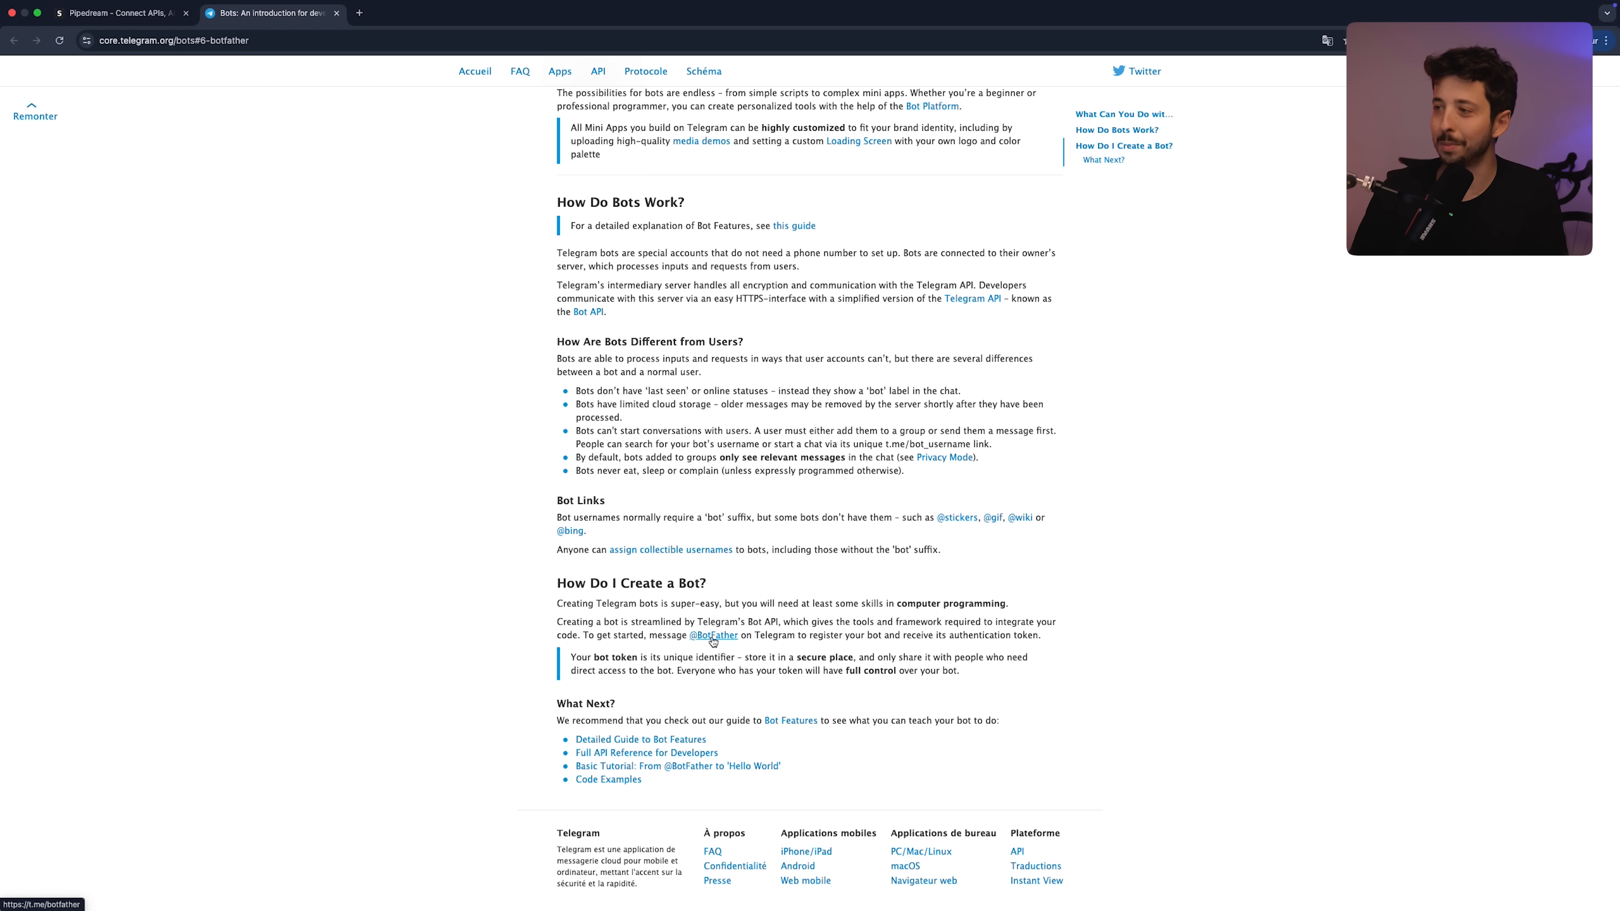
{"action": "left_click", "coordinate": [713, 634]}
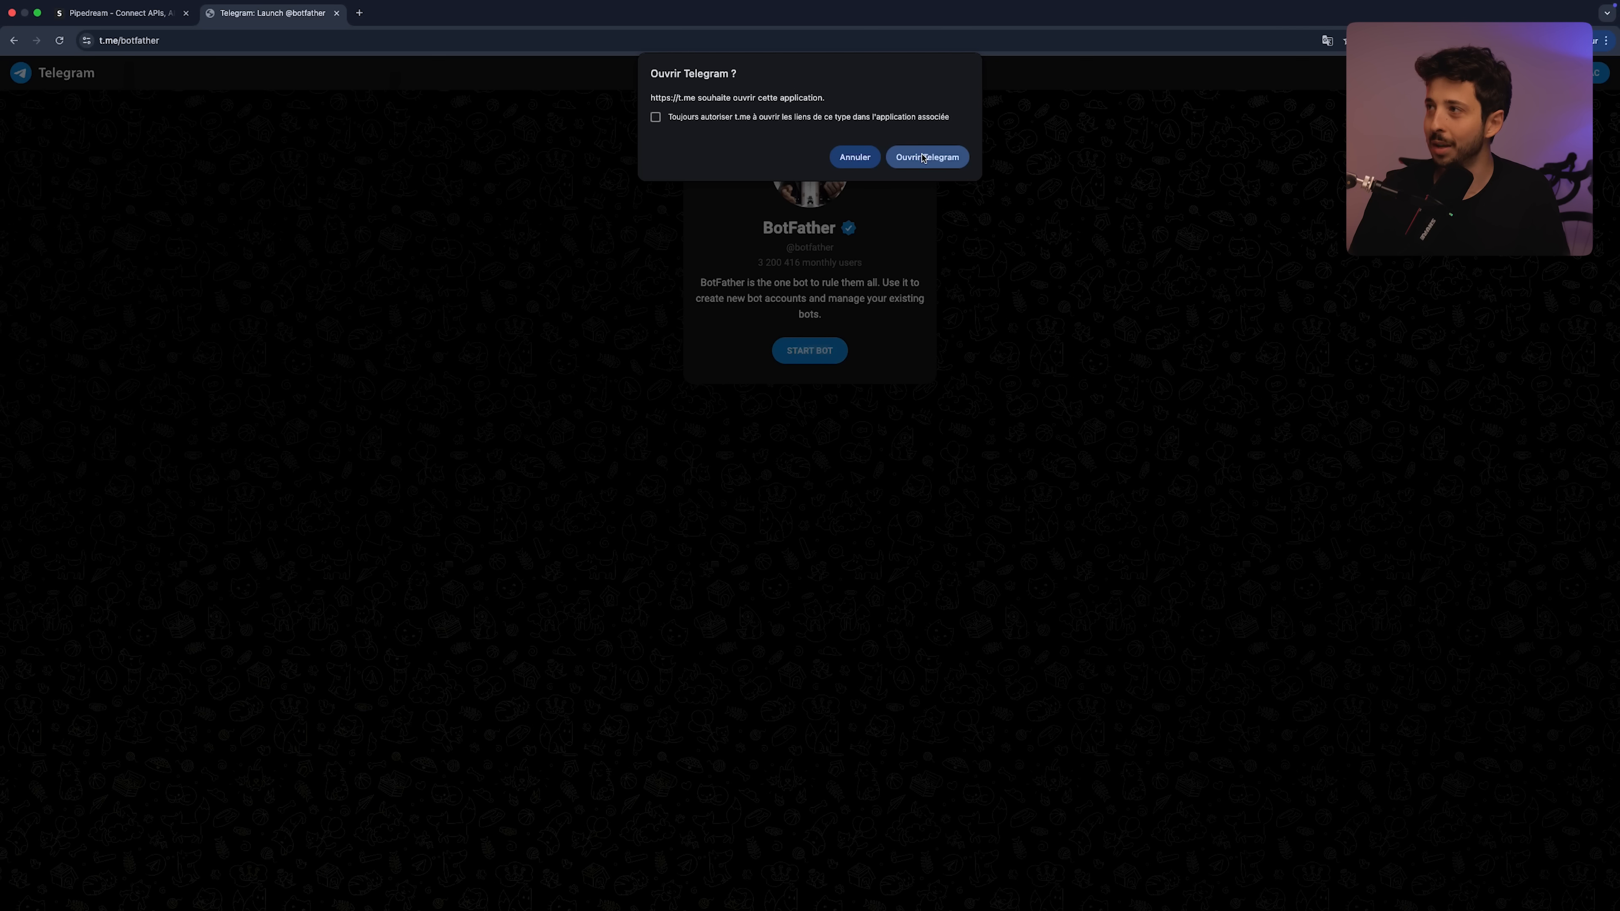
{"action": "left_click", "coordinate": [925, 157]}
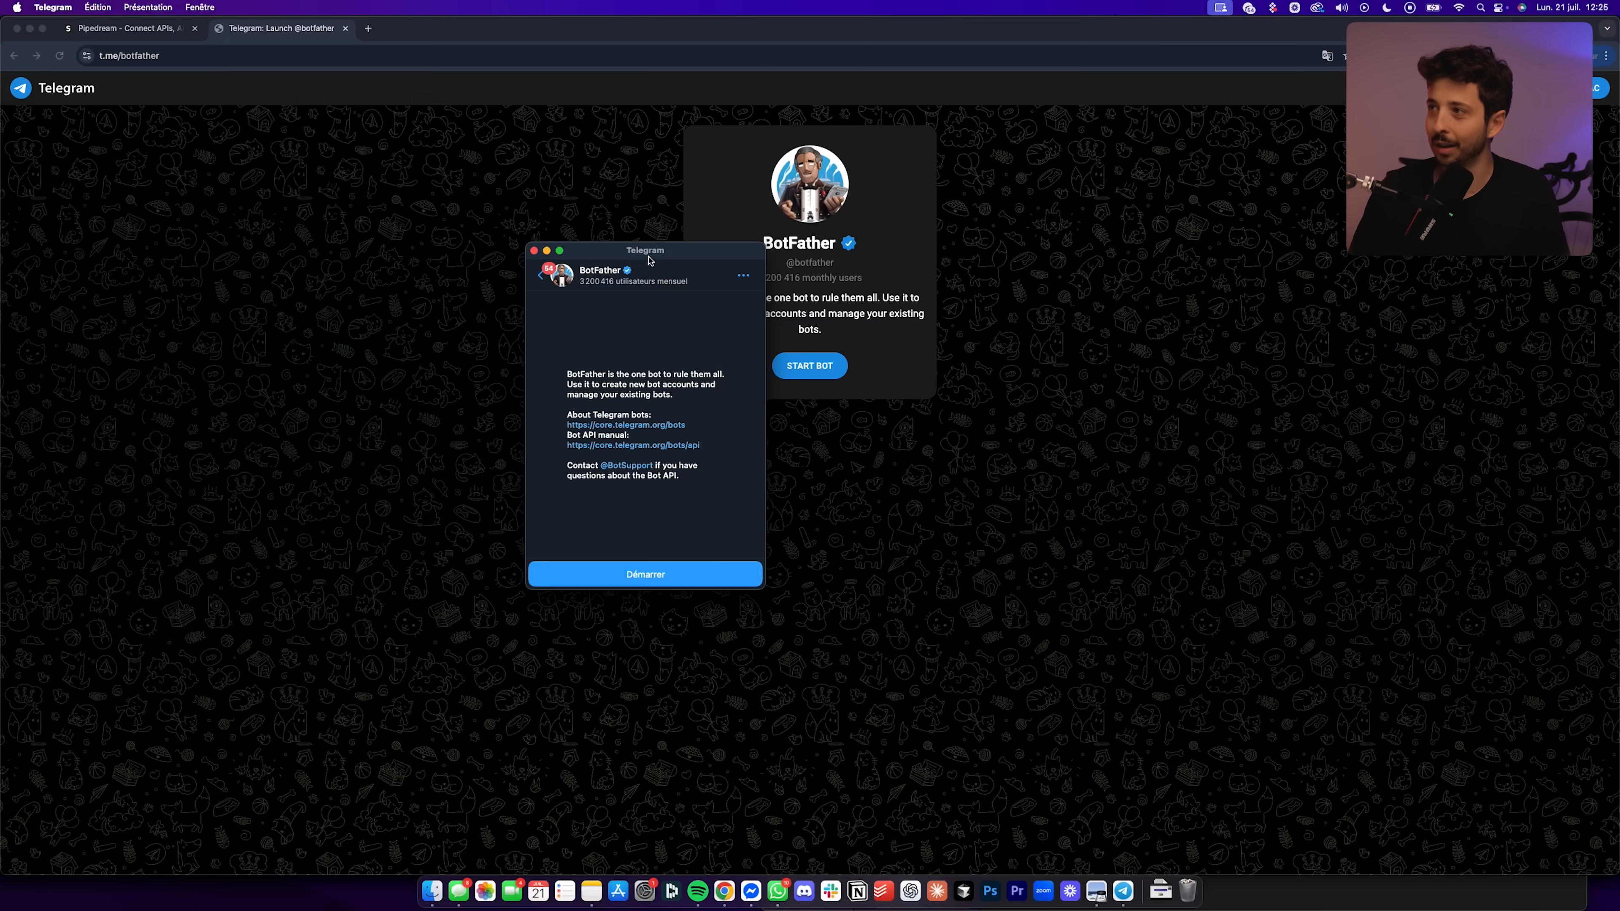
Start the BotFather chat and send the /newbot command to create a bot
{"action": "left_click_drag", "start_coordinate": [647, 257], "coordinate": [654, 241]}
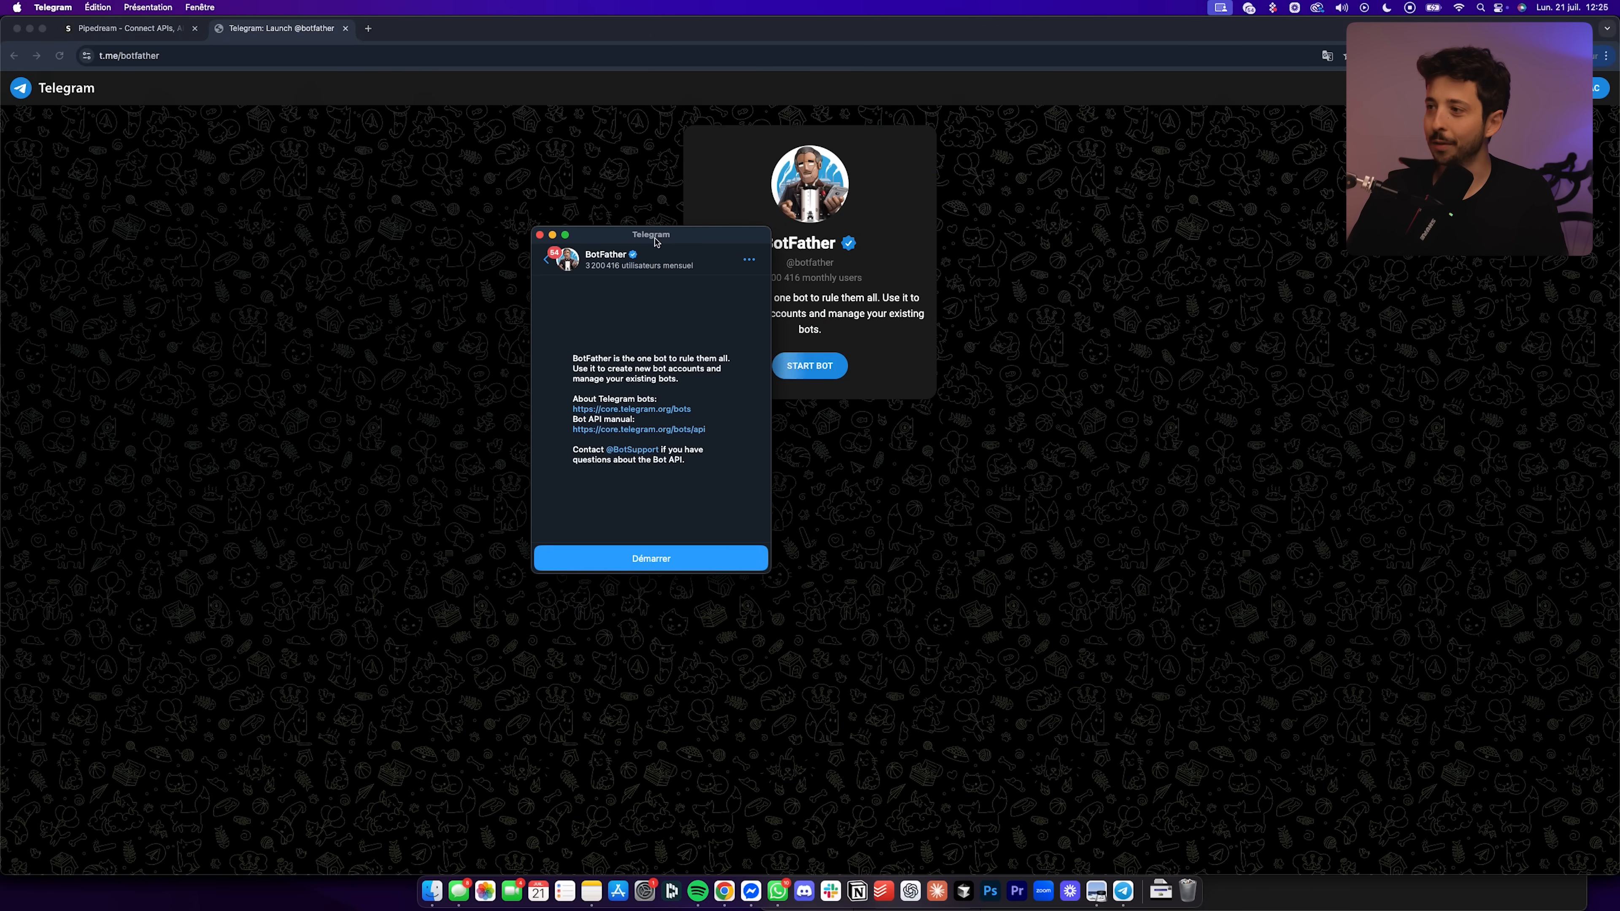
{"action": "left_click", "coordinate": [661, 559]}
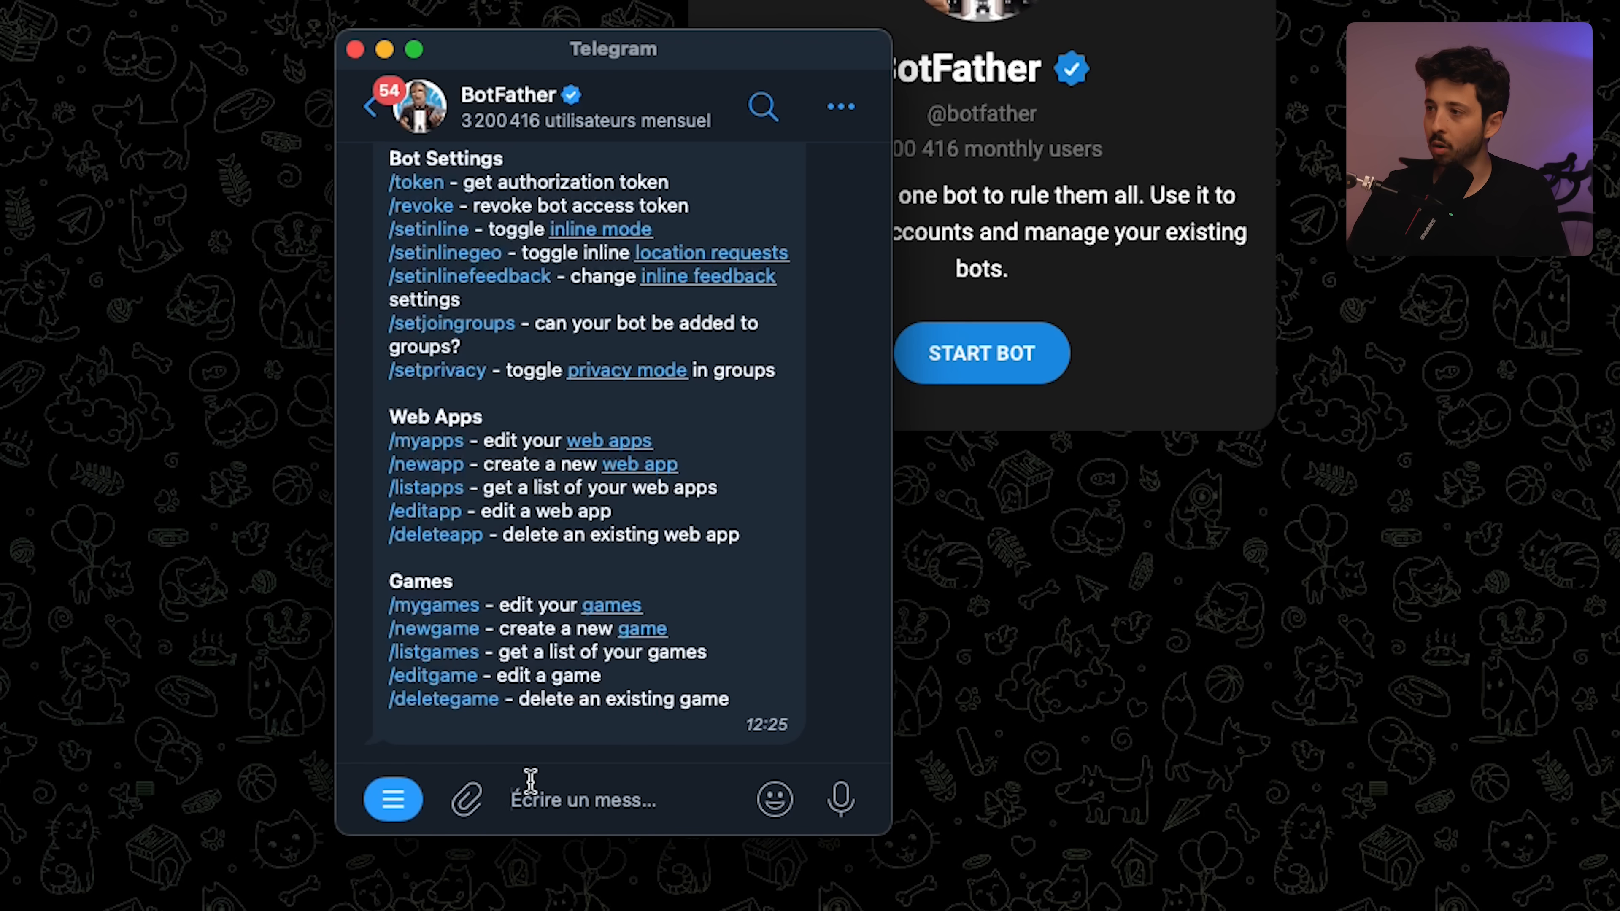
{"action": "left_click", "coordinate": [530, 780]}
{"action": "type", "text": "/newbot"}
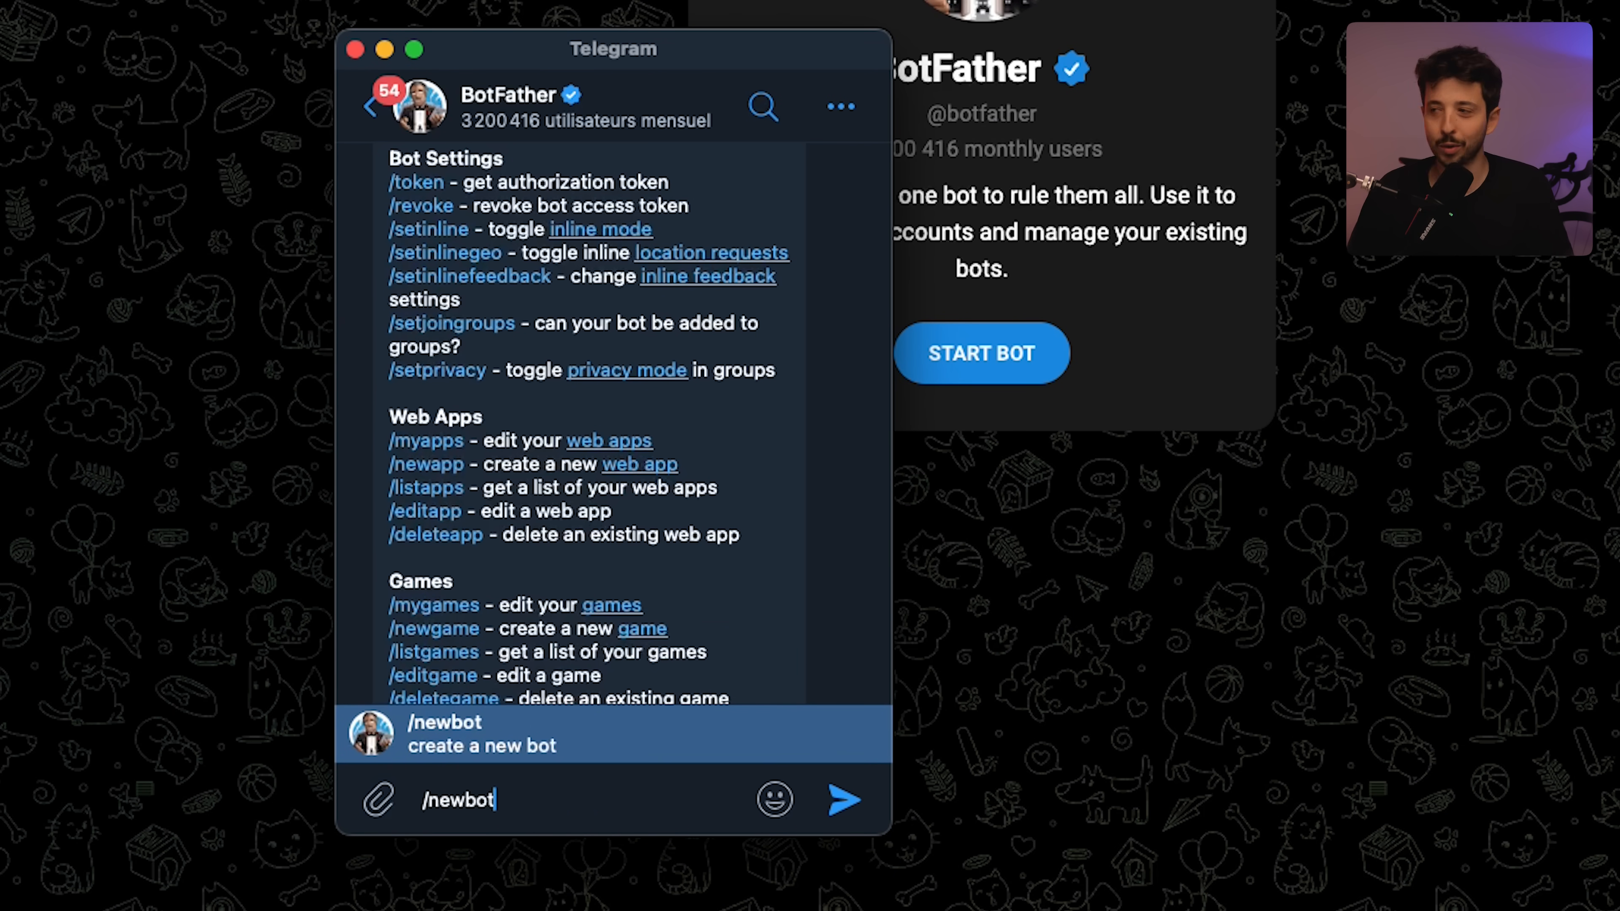
{"action": "key", "text": "Return"}
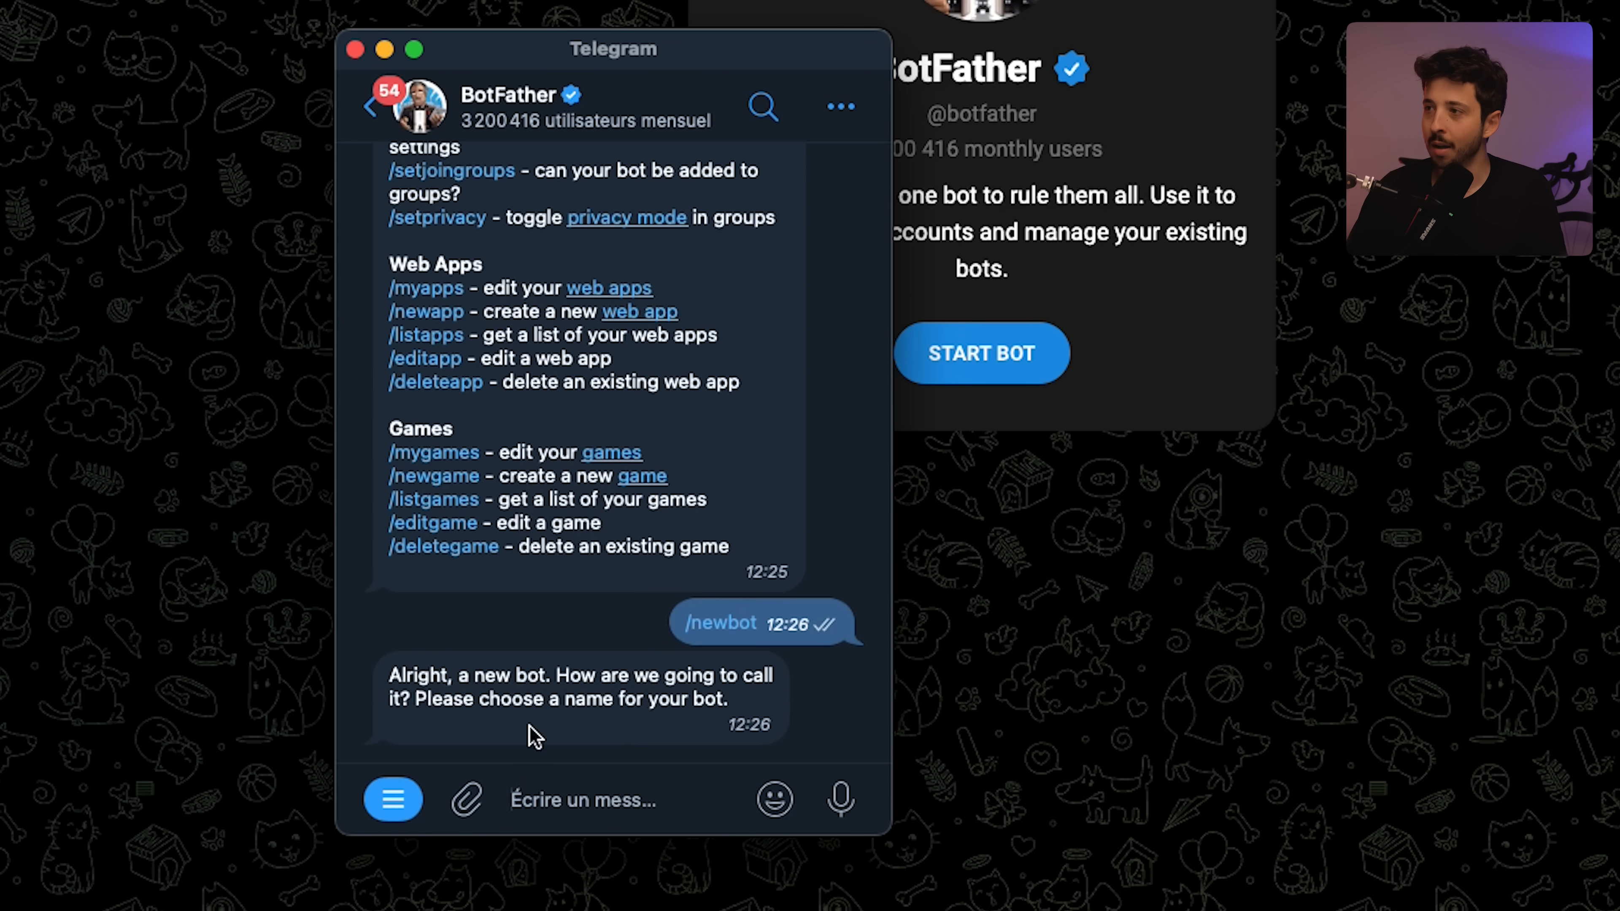
Answer BotFather with agenttelegramexploria as the new bot's name
{"action": "left_click_drag", "start_coordinate": [390, 675], "coordinate": [515, 680]}
{"action": "left_click", "coordinate": [515, 679]}
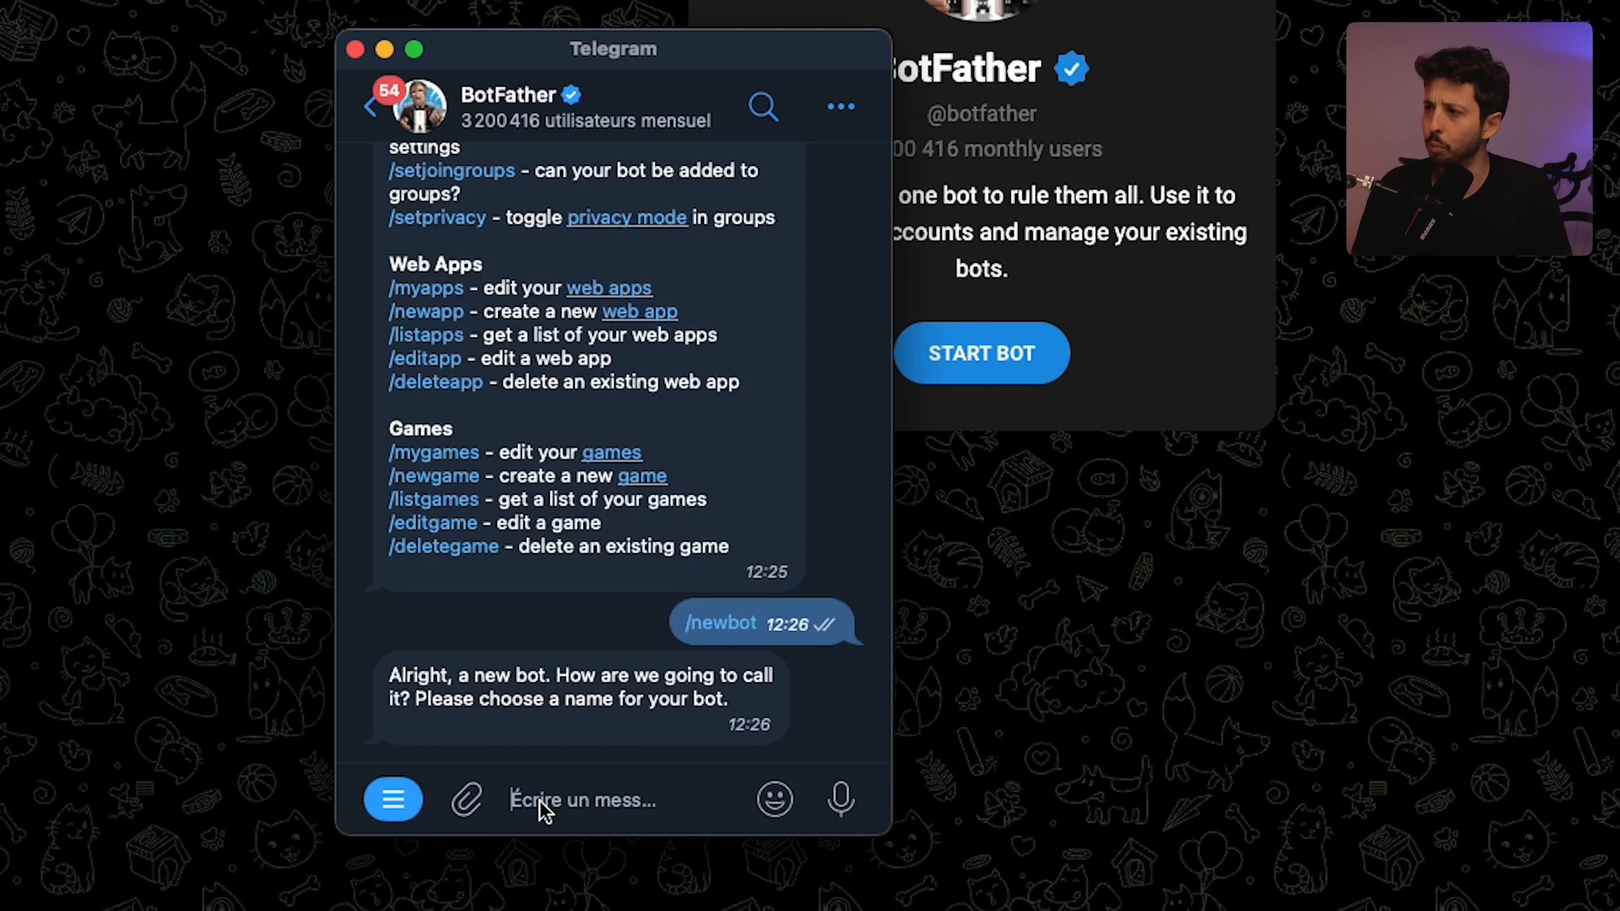
{"action": "type", "text": "agentt"}
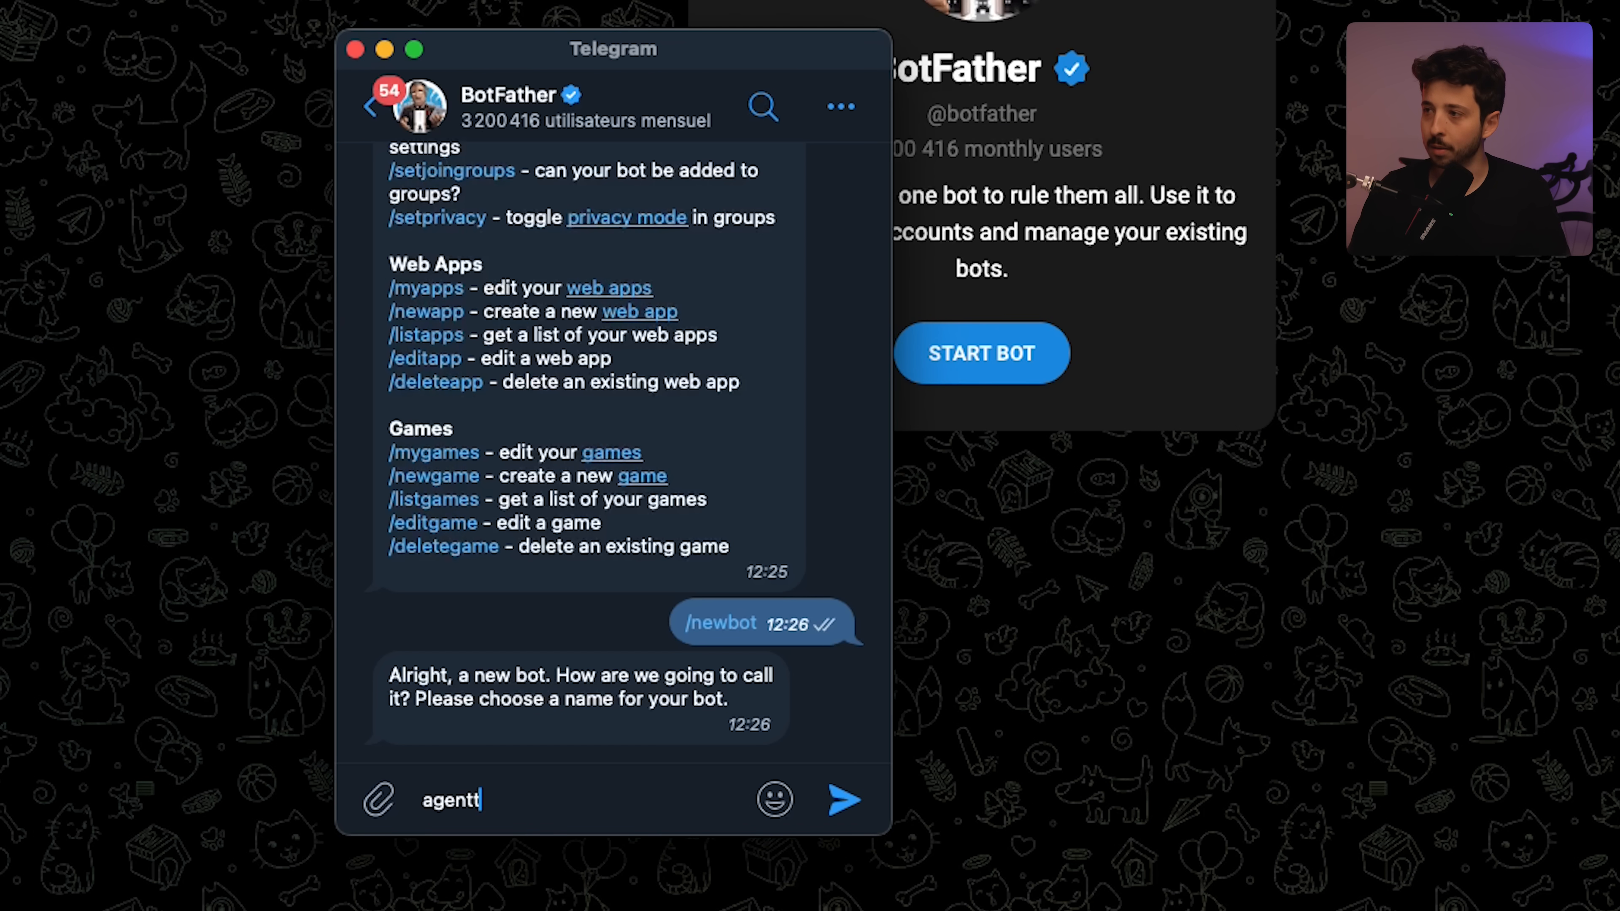
{"action": "type", "text": "elegramexploria"}
{"action": "key", "text": "Return"}
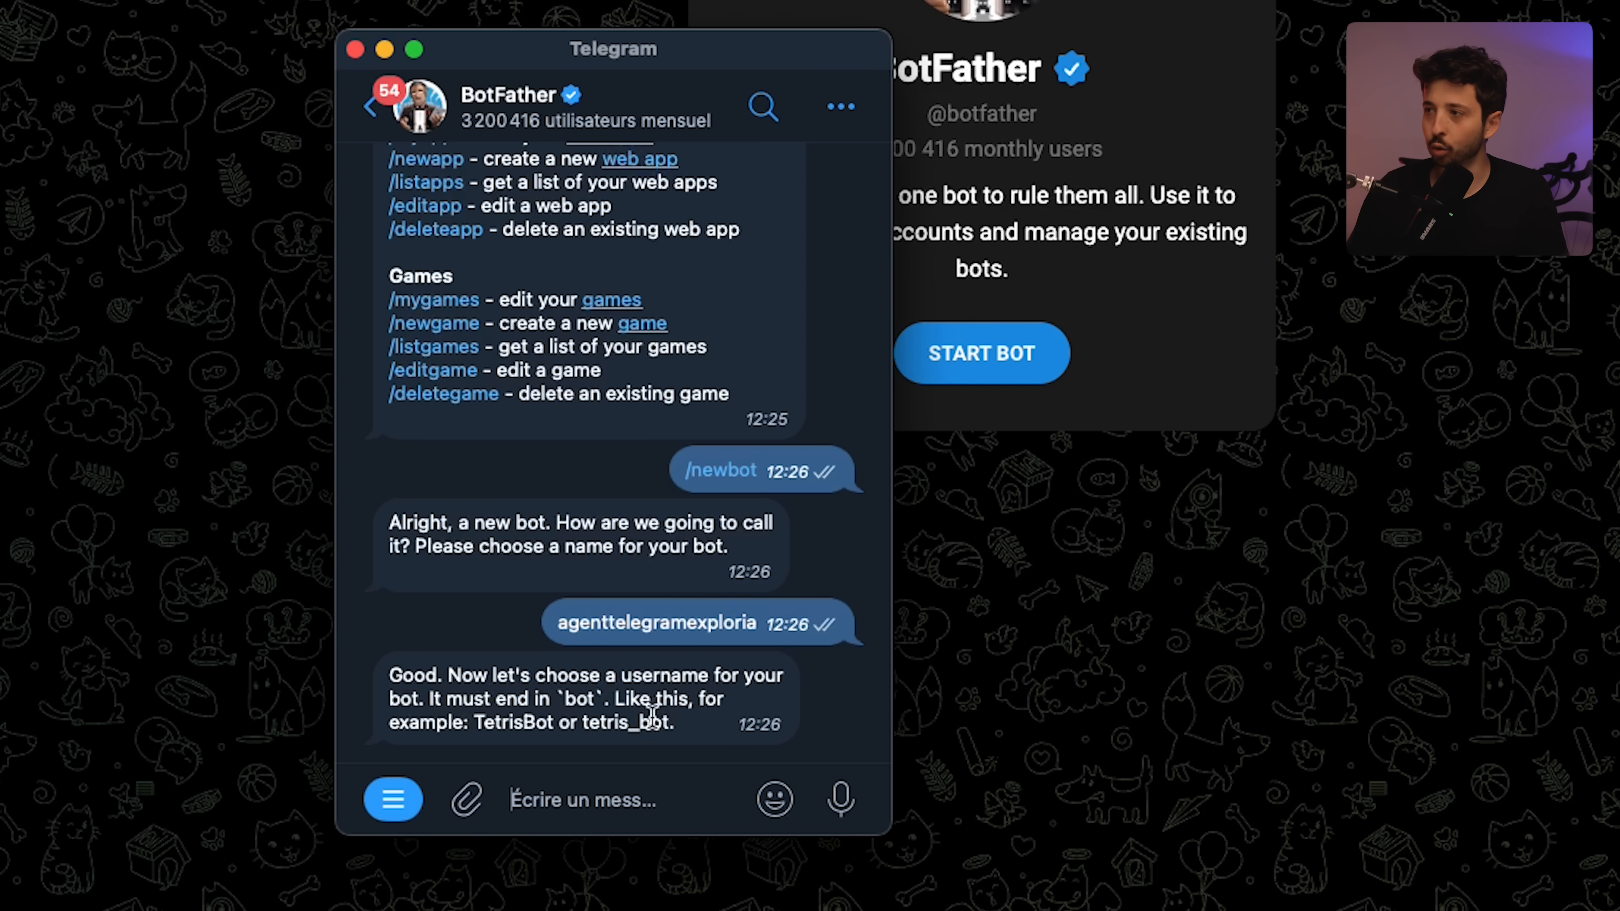
Reuse the bot's name to give BotFather the username agenttelegramexploria_bot
{"action": "double_click", "coordinate": [662, 624]}
{"action": "key", "text": "super+c"}
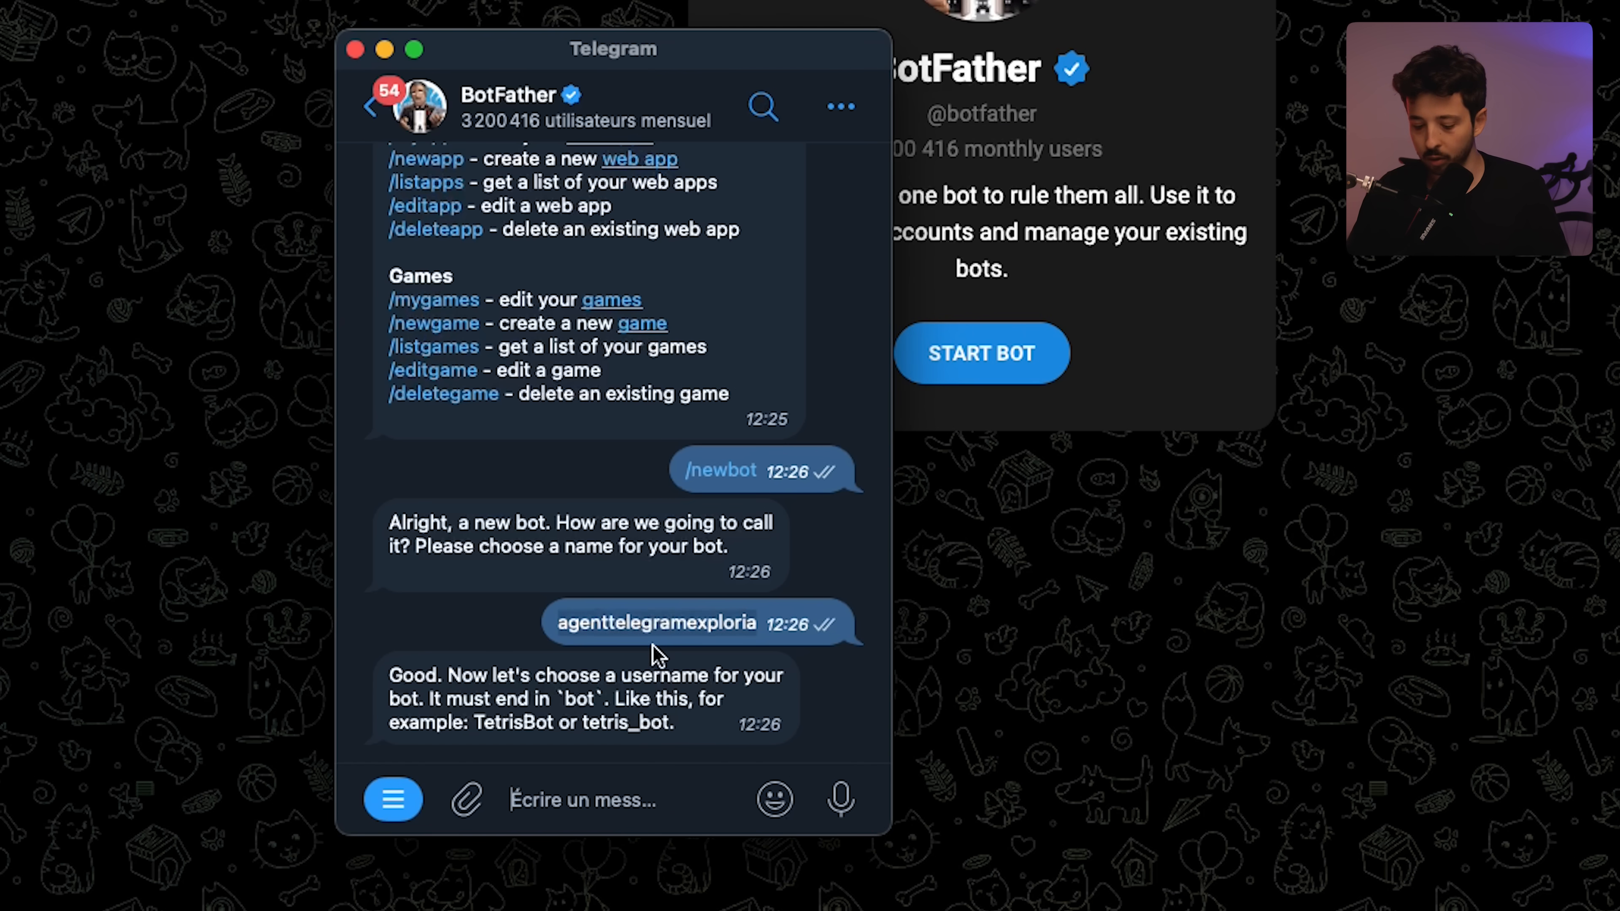
{"action": "left_click", "coordinate": [553, 798]}
{"action": "key", "text": "super+v"}
{"action": "type", "text": "_"}
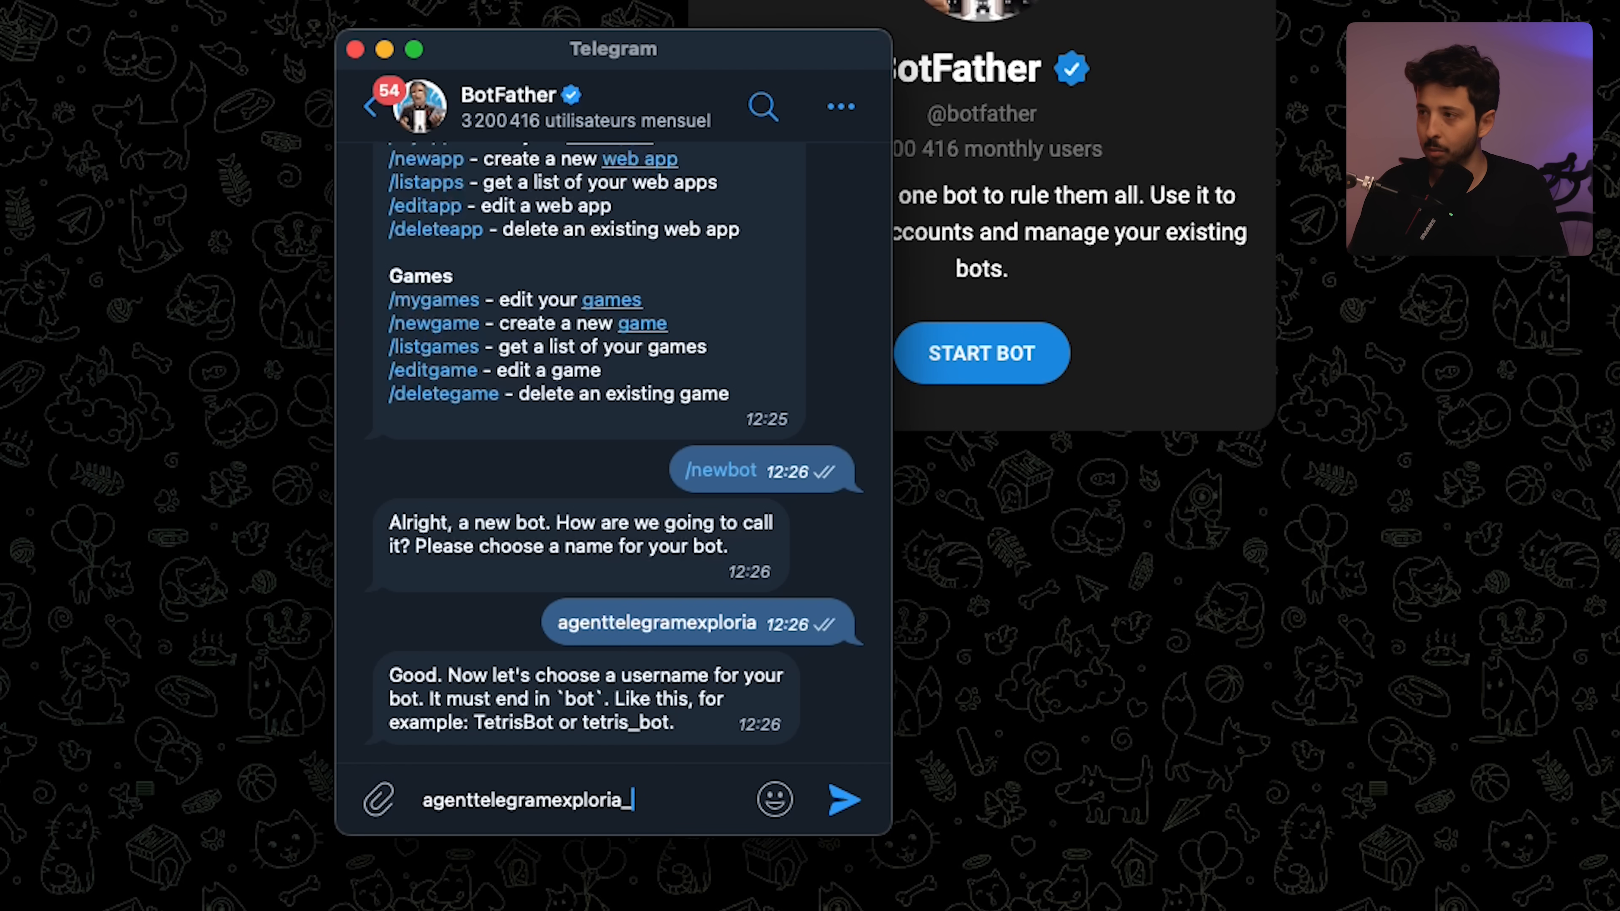
{"action": "type", "text": "b"}
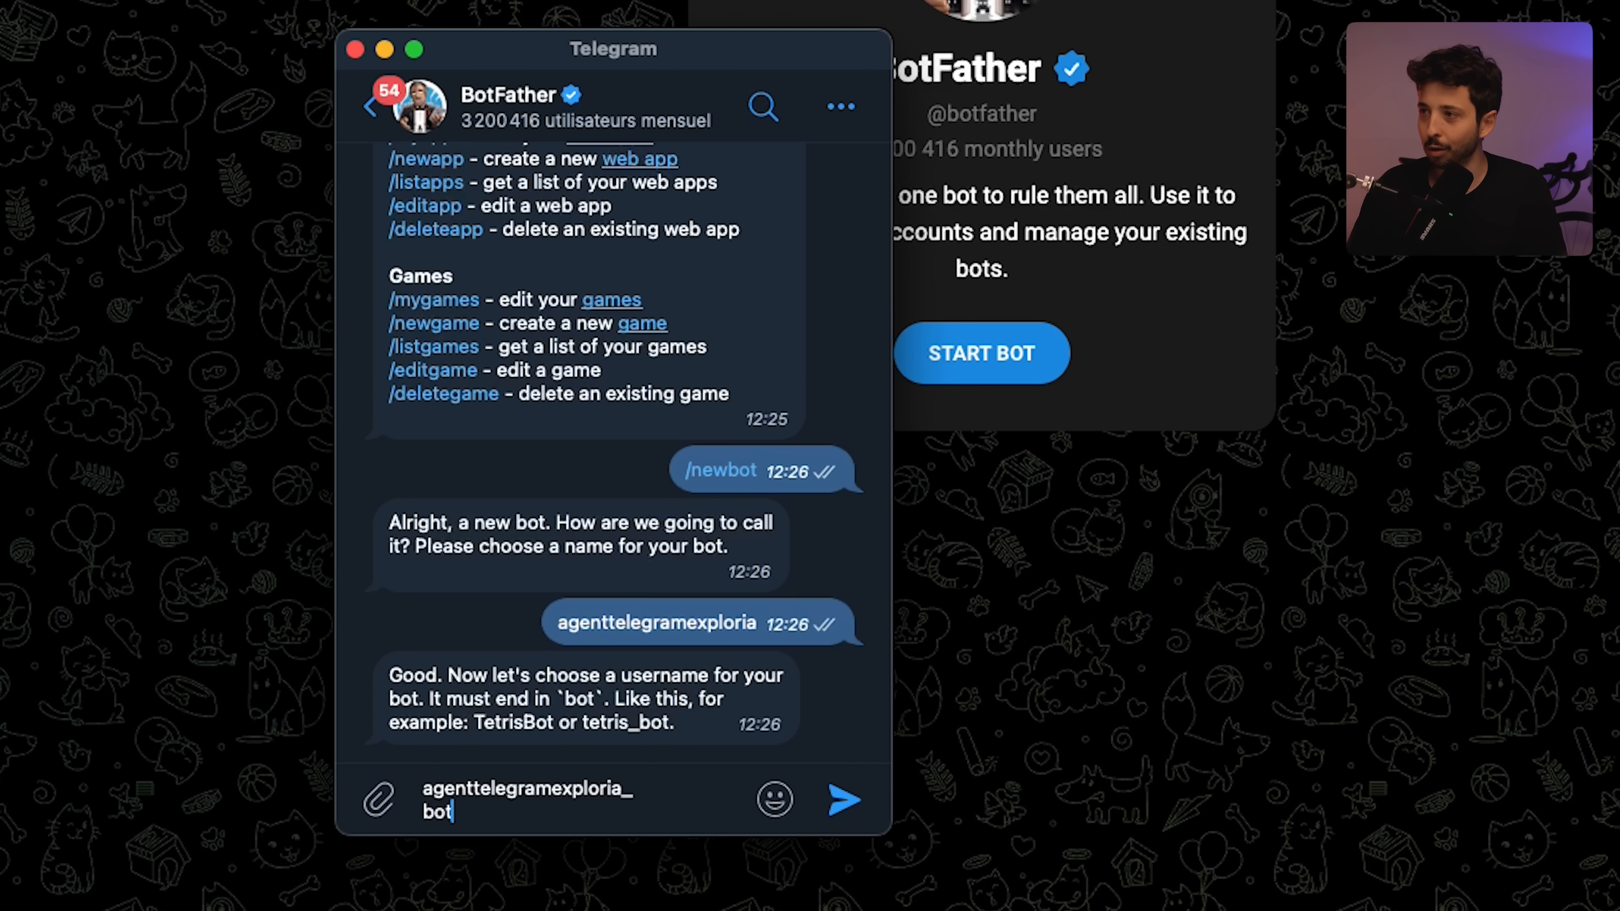
{"action": "type", "text": "ot"}
{"action": "key", "text": "Return"}
Copy the API token from BotFather's reply into the Bot Token field in String, save the Telegram connection and submit it
{"action": "left_click_drag", "start_coordinate": [386, 299], "coordinate": [764, 297]}
{"action": "left_click", "coordinate": [596, 448]}
{"action": "left_click_drag", "start_coordinate": [546, 582], "coordinate": [386, 556]}
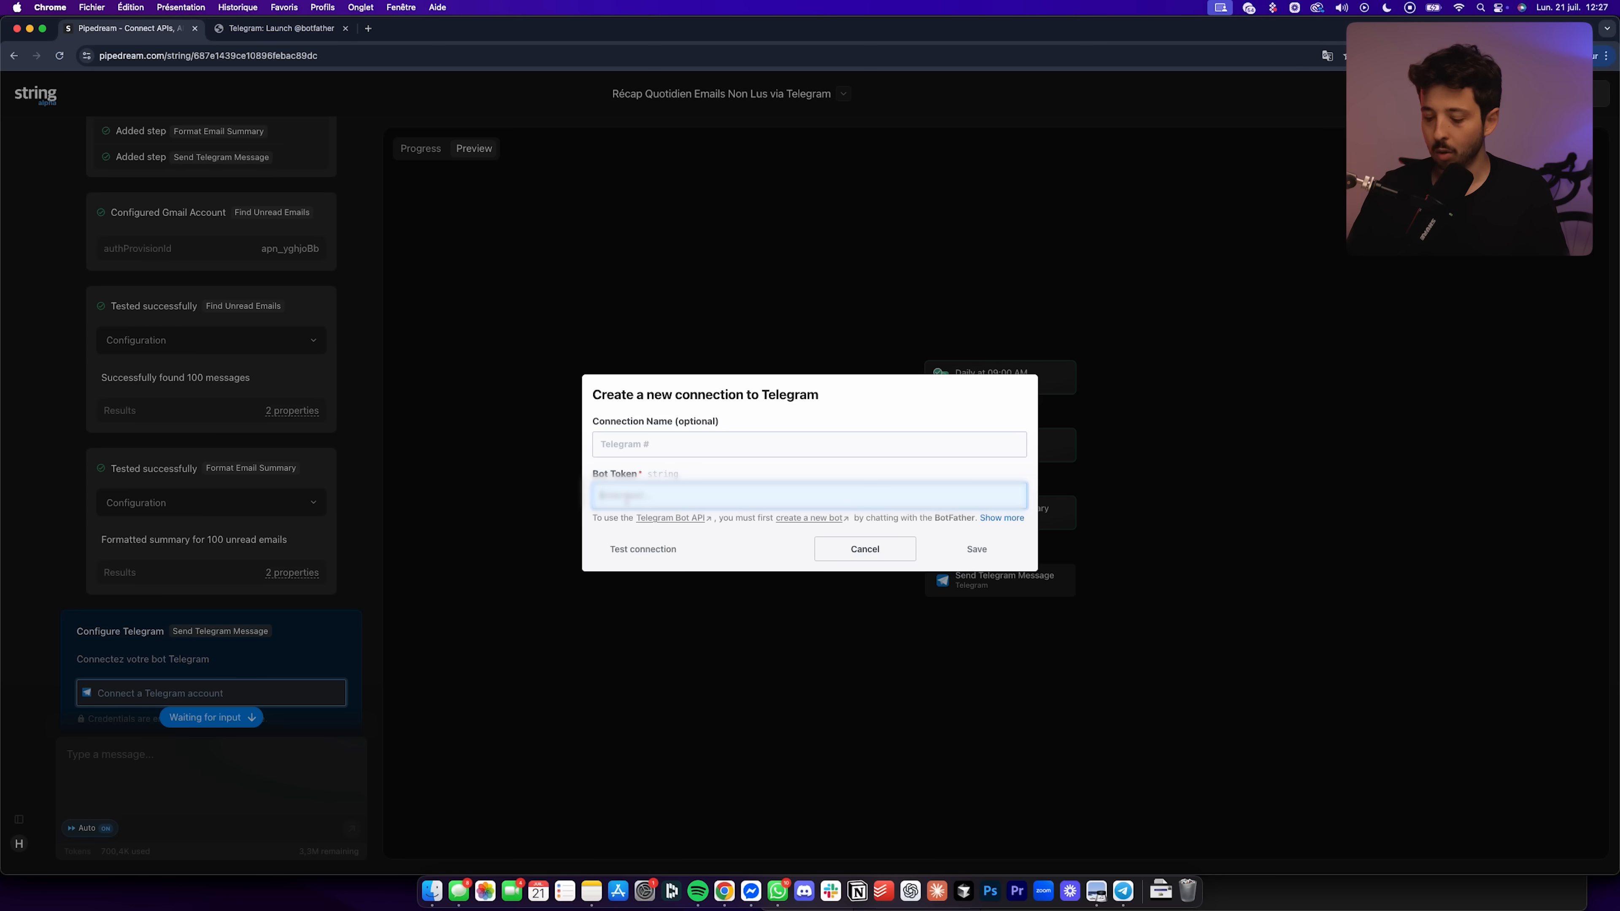
{"action": "key", "text": "super+v"}
{"action": "left_click", "coordinate": [987, 552]}
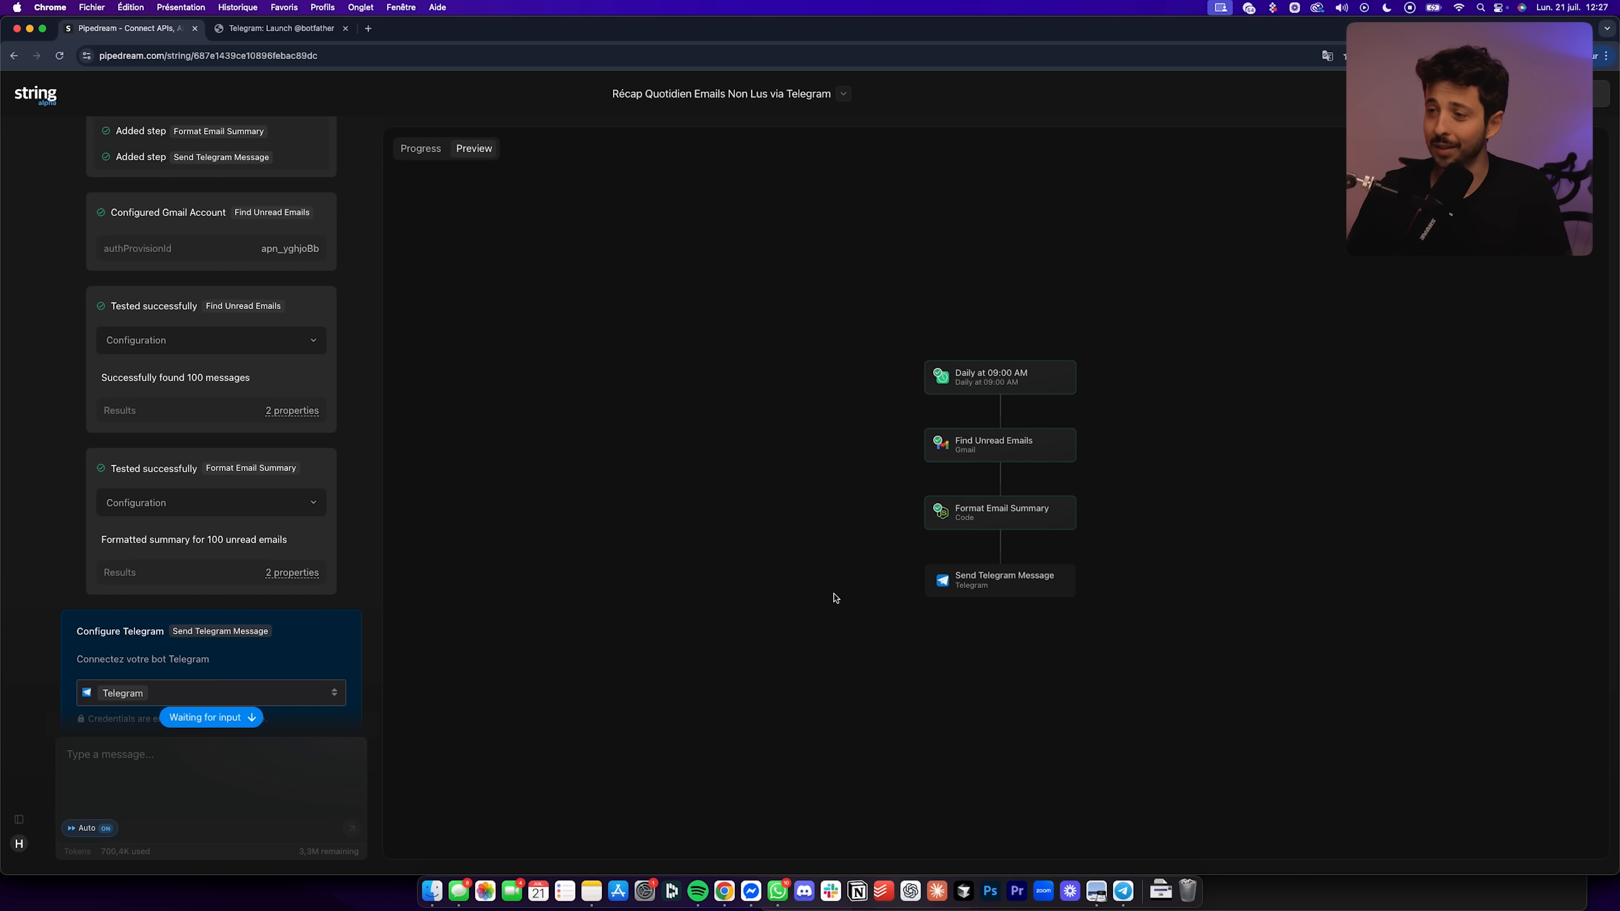
{"action": "scroll", "coordinate": [269, 642], "scroll_direction": "down", "scroll_amount": 2}
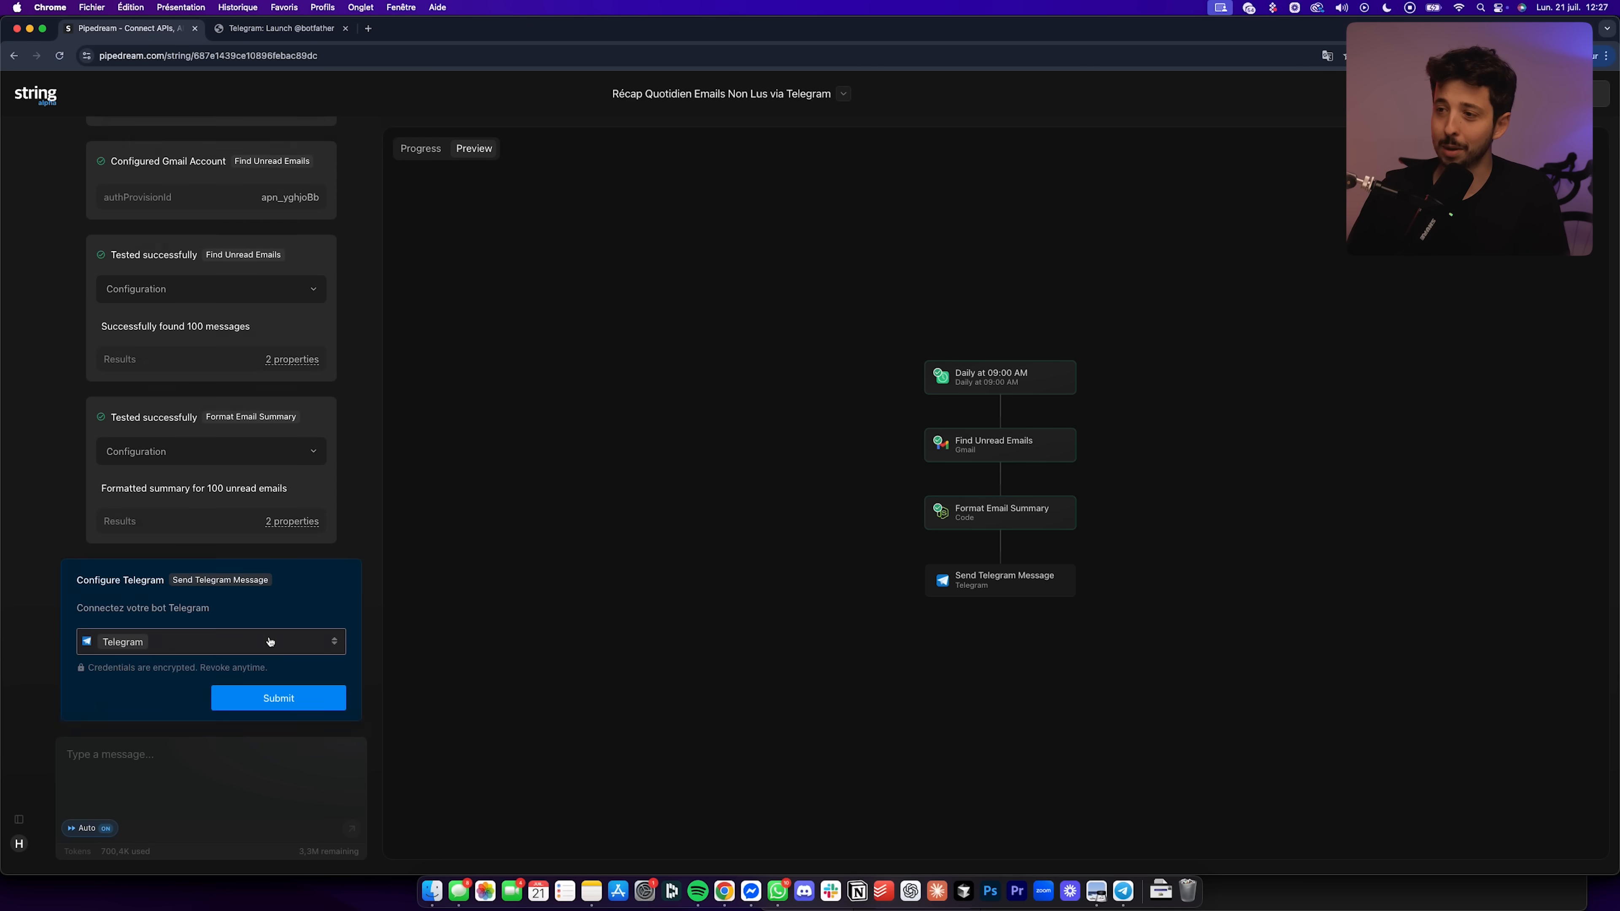
{"action": "left_click", "coordinate": [285, 700]}
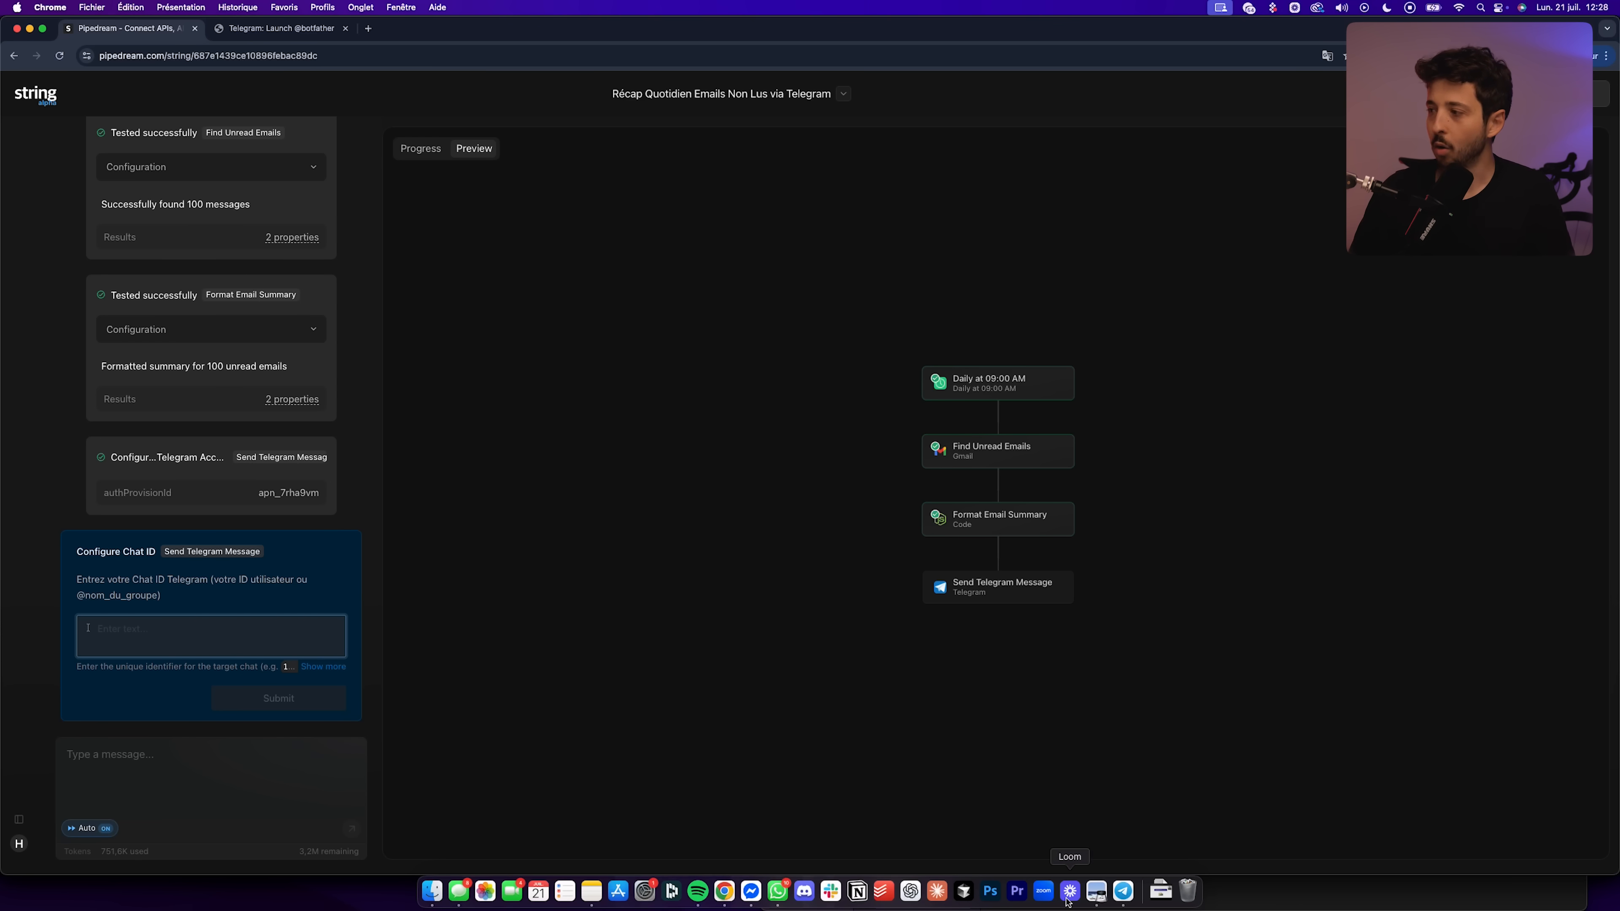
Switch to Telegram, search for userinfobot and start a chat with it
{"action": "left_click", "coordinate": [1122, 891]}
{"action": "left_click", "coordinate": [548, 258]}
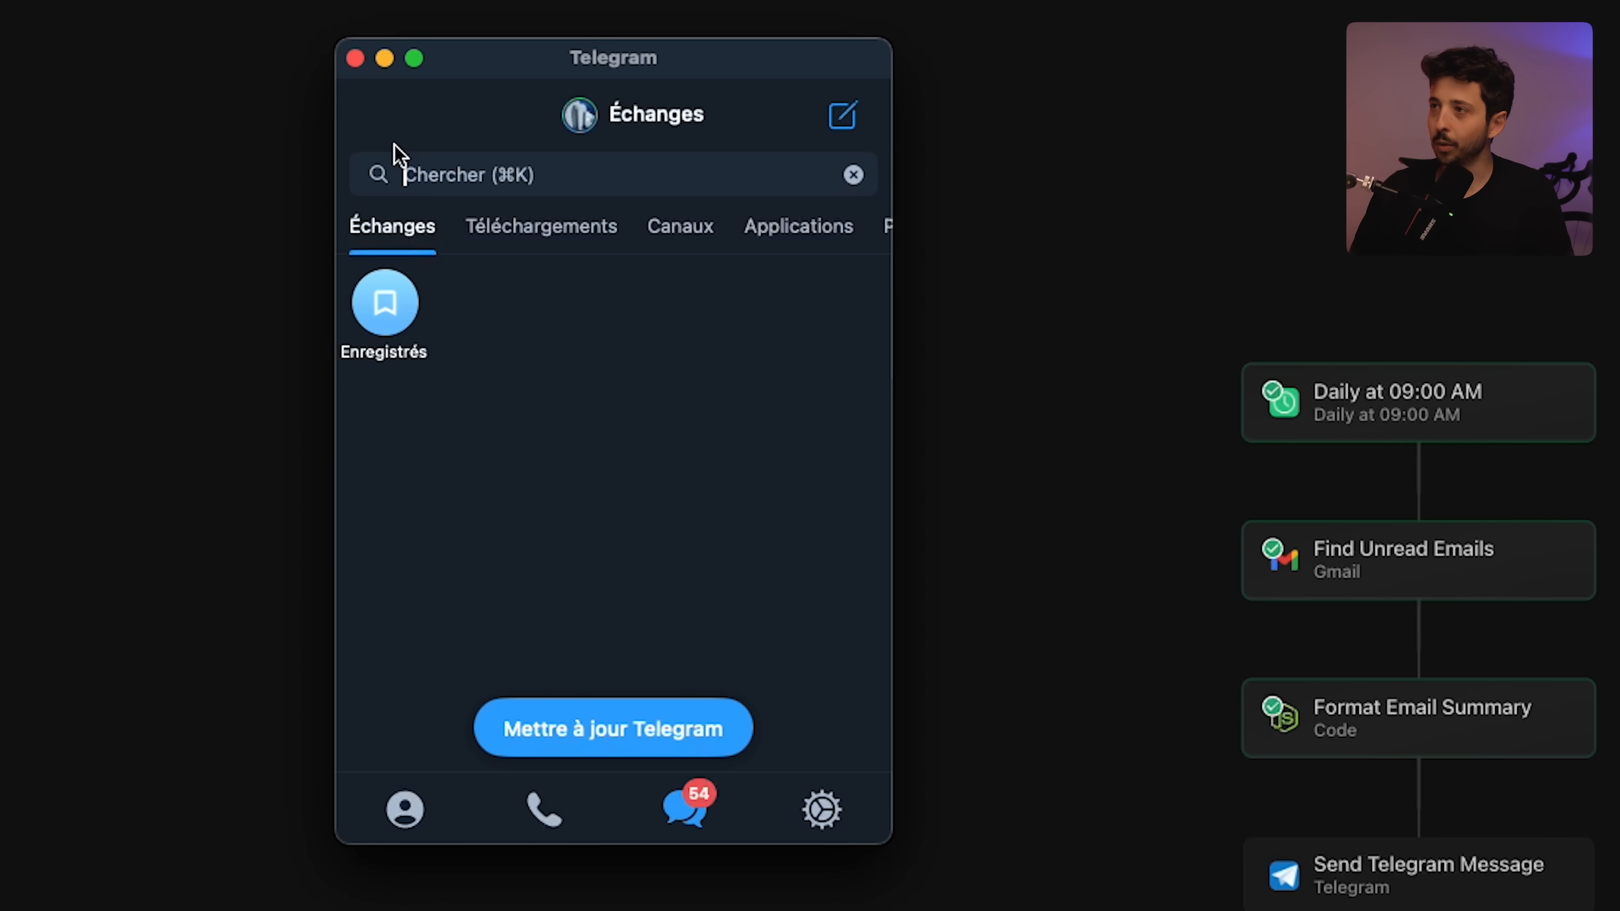
{"action": "type", "text": "userinfobot"}
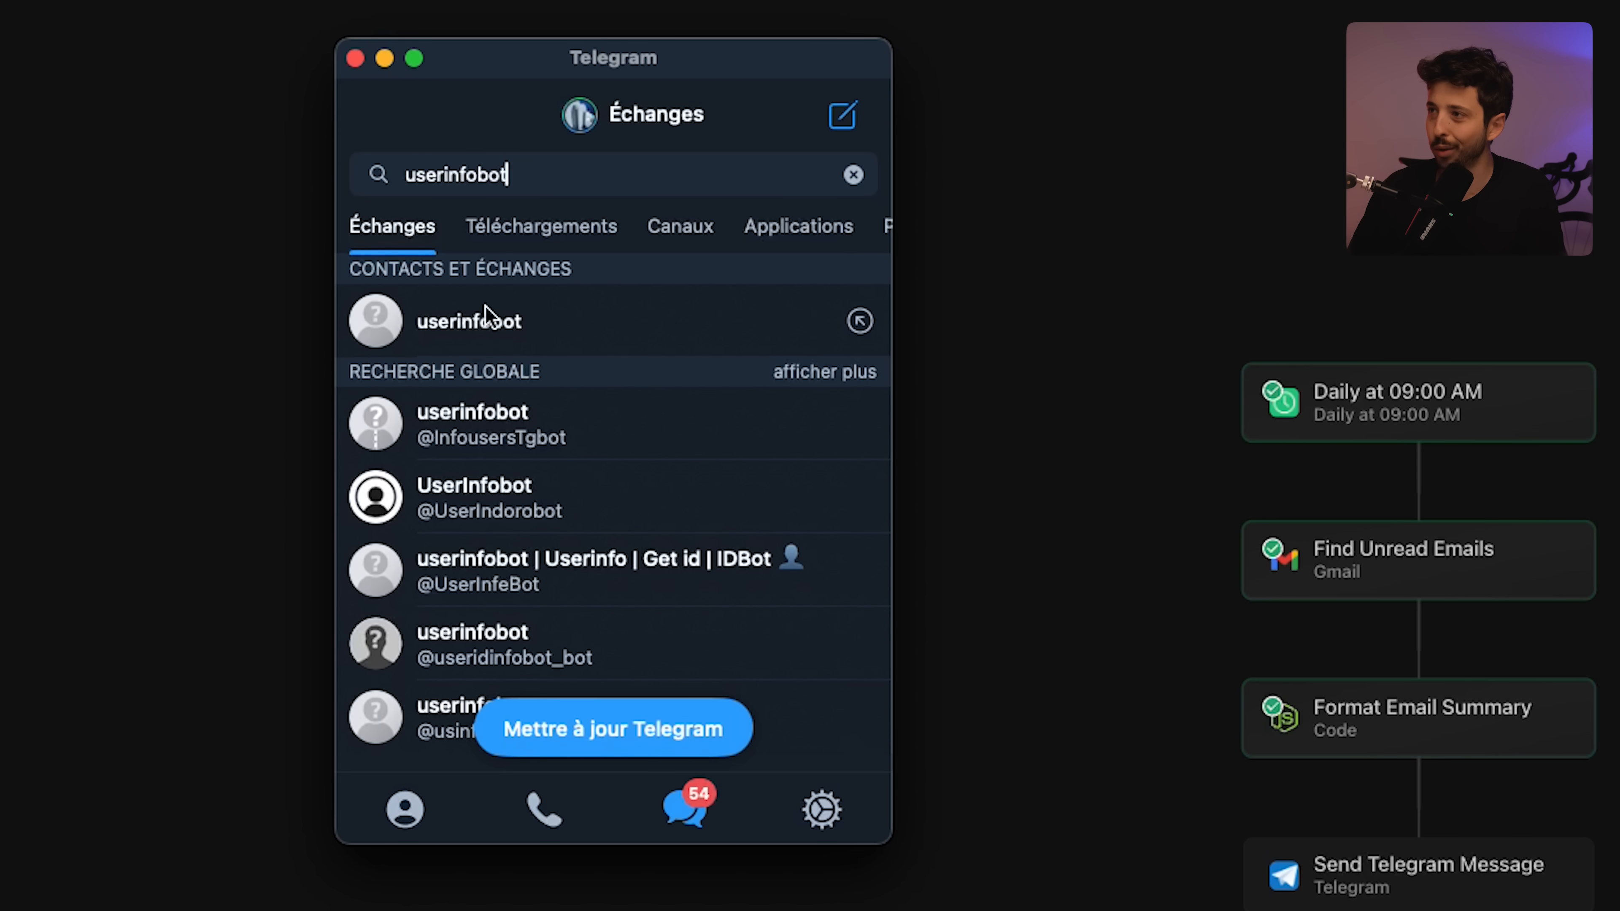
{"action": "left_click", "coordinate": [519, 334]}
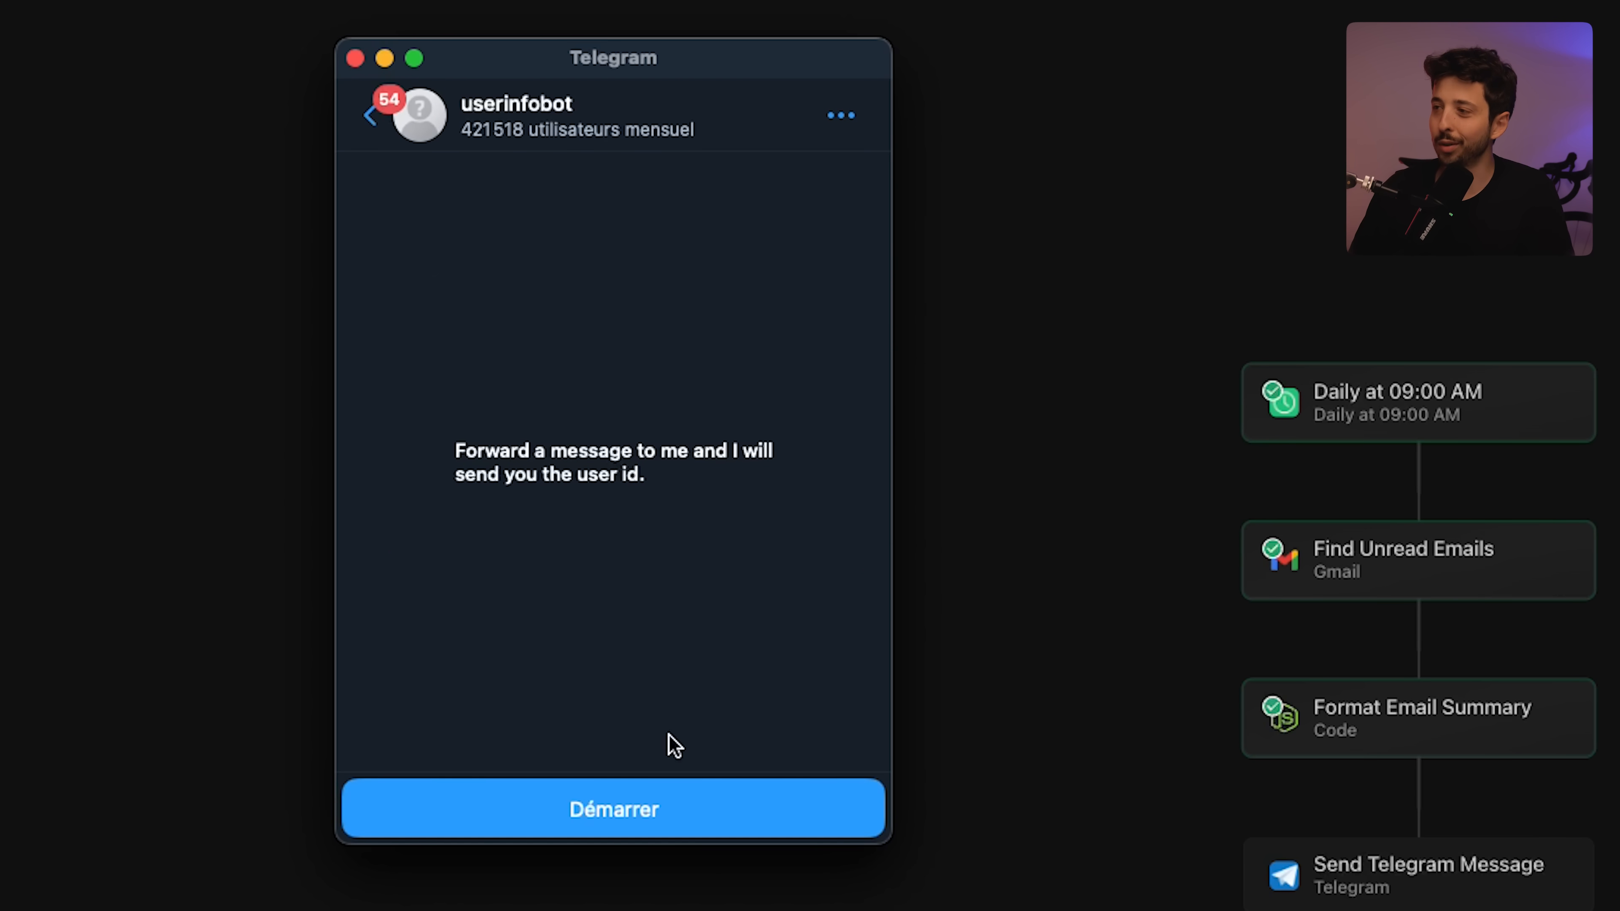
{"action": "left_click", "coordinate": [653, 806]}
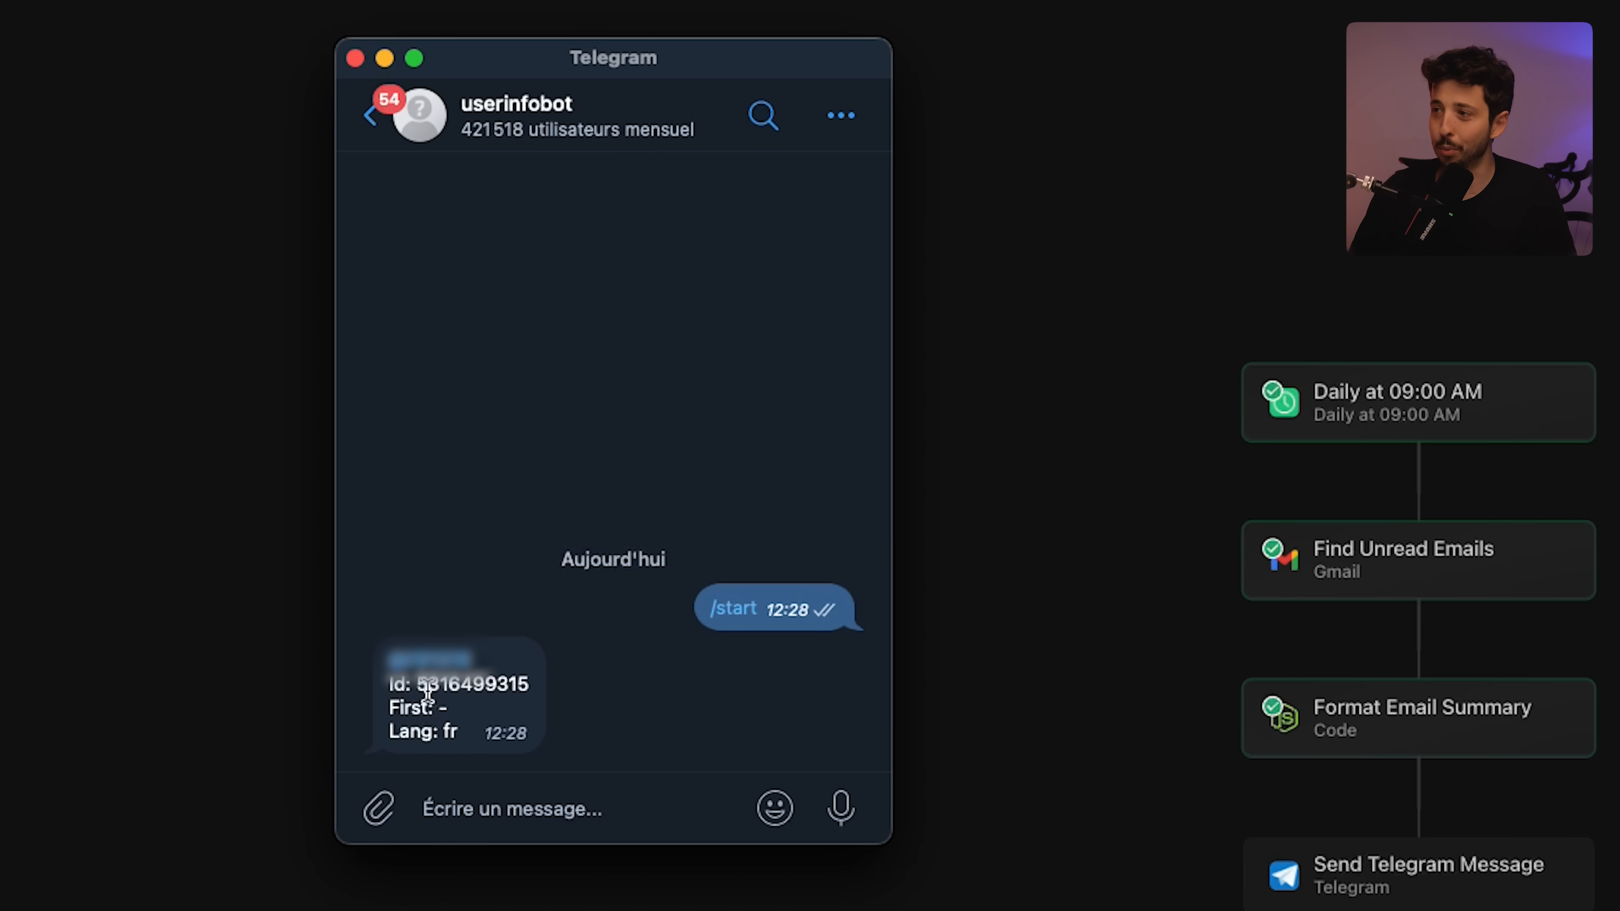
Copy the user ID from userinfobot's reply and submit it as the Chat ID of the Send Telegram Message step in String
{"action": "left_click_drag", "start_coordinate": [419, 686], "coordinate": [534, 687]}
{"action": "key", "text": "super+c"}
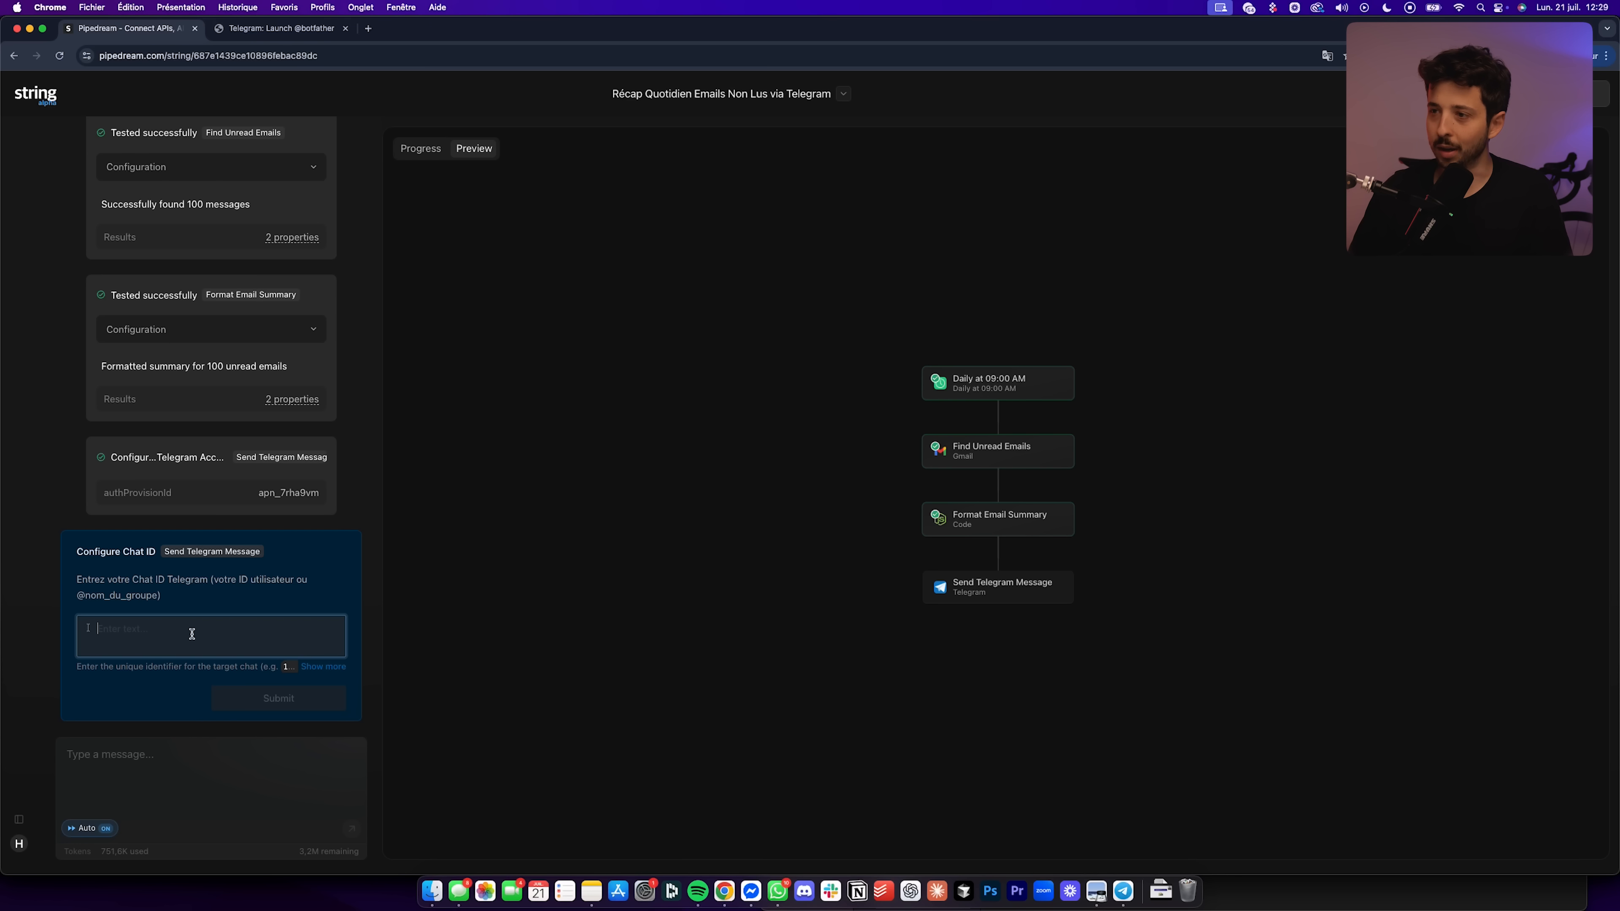
{"action": "left_click", "coordinate": [192, 633]}
{"action": "key", "text": "super+v"}
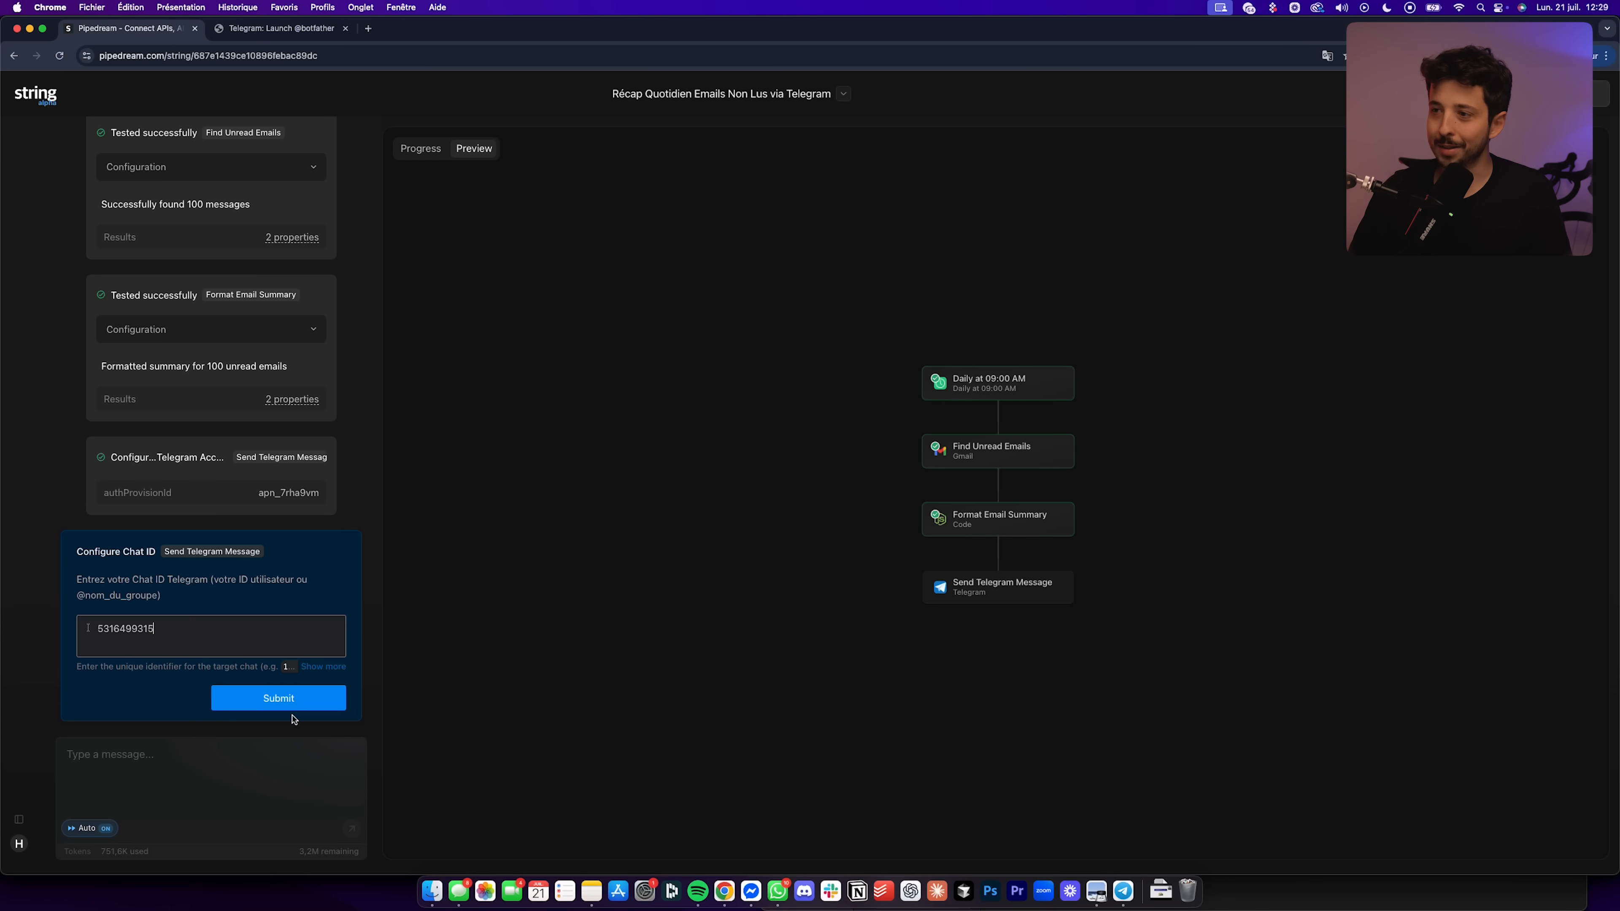
{"action": "left_click", "coordinate": [292, 697]}
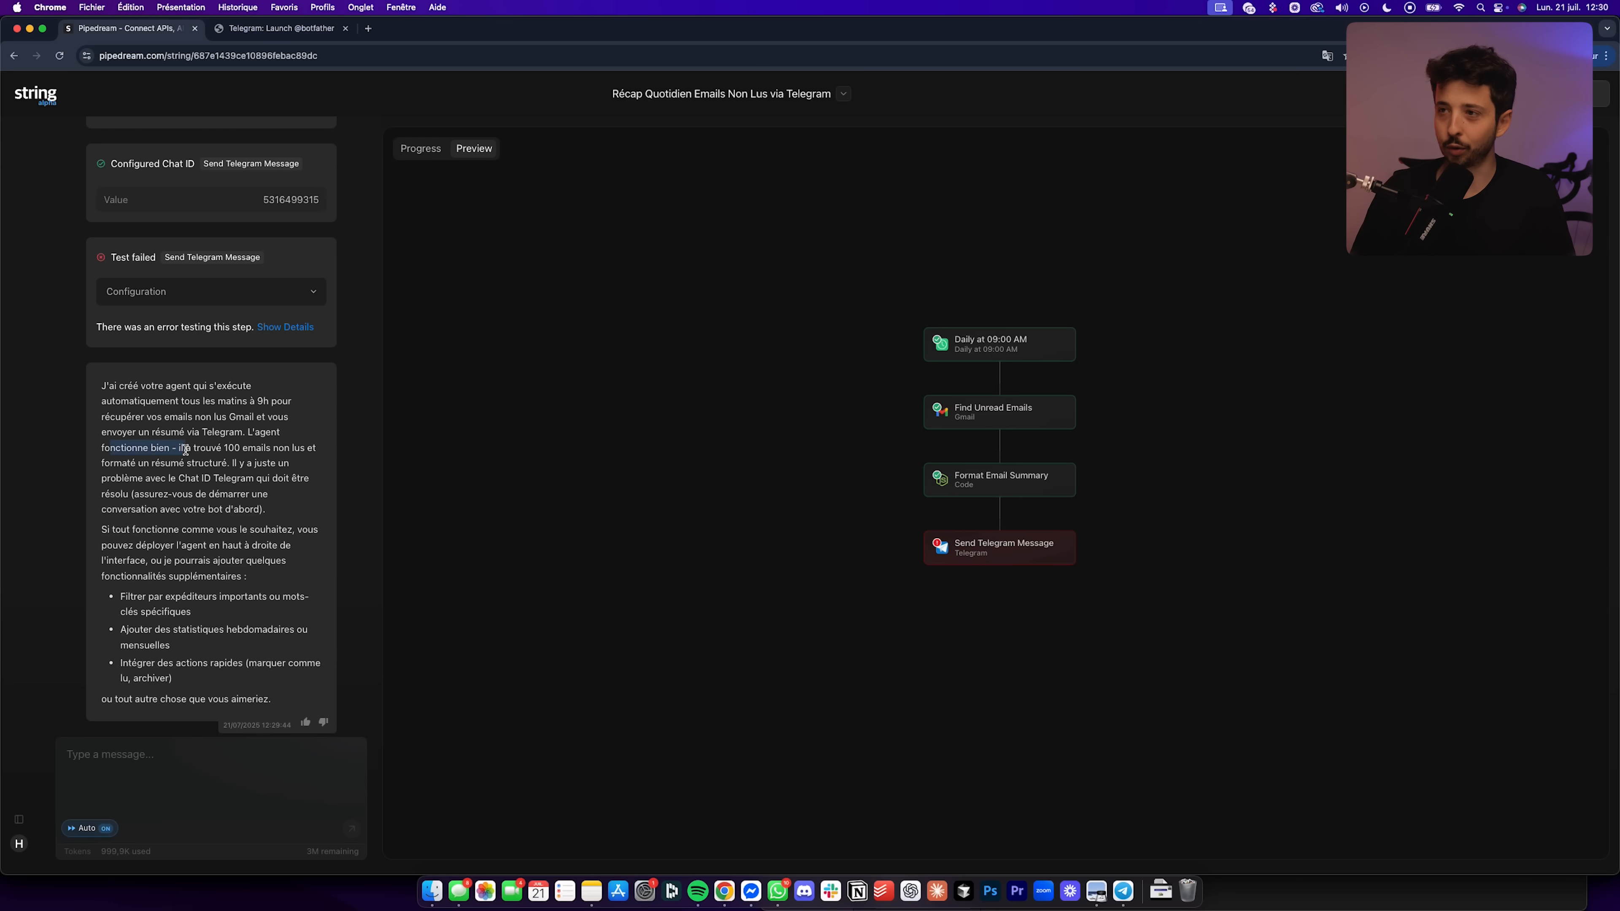
Start a conversation with the new bot in Telegram through its t.me link in the BotFather chat, as the agent's report asks
{"action": "left_click_drag", "start_coordinate": [171, 447], "coordinate": [314, 459]}
{"action": "left_click", "coordinate": [233, 464]}
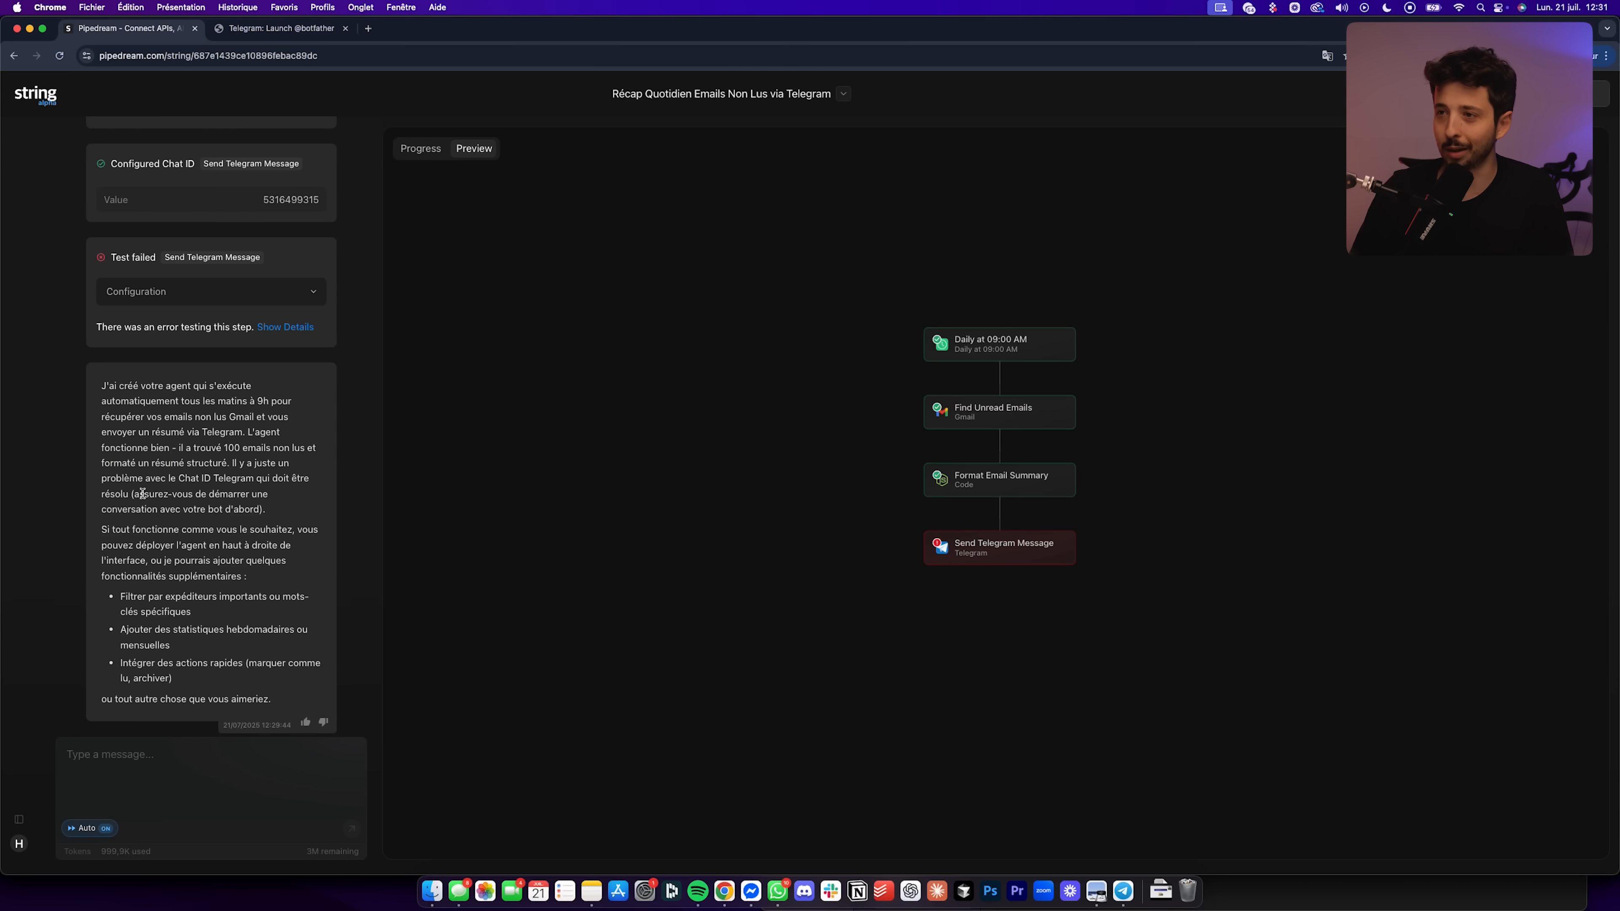
{"action": "left_click_drag", "start_coordinate": [132, 496], "coordinate": [266, 510]}
{"action": "left_click", "coordinate": [203, 505]}
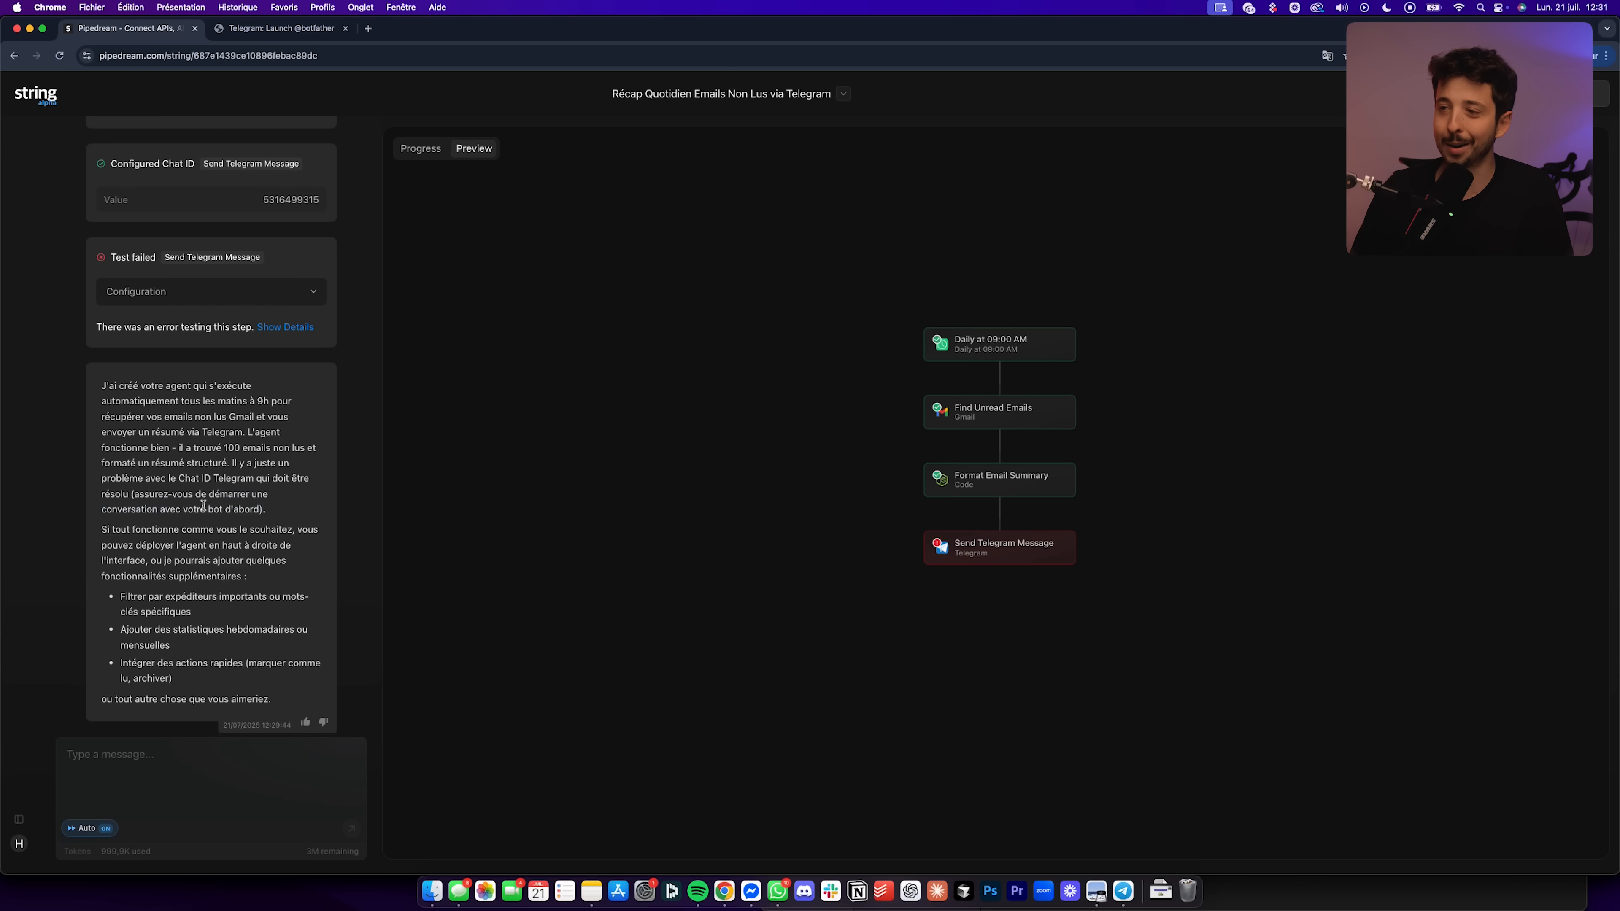
{"action": "left_click_drag", "start_coordinate": [126, 509], "coordinate": [269, 513]}
{"action": "left_click", "coordinate": [269, 513]}
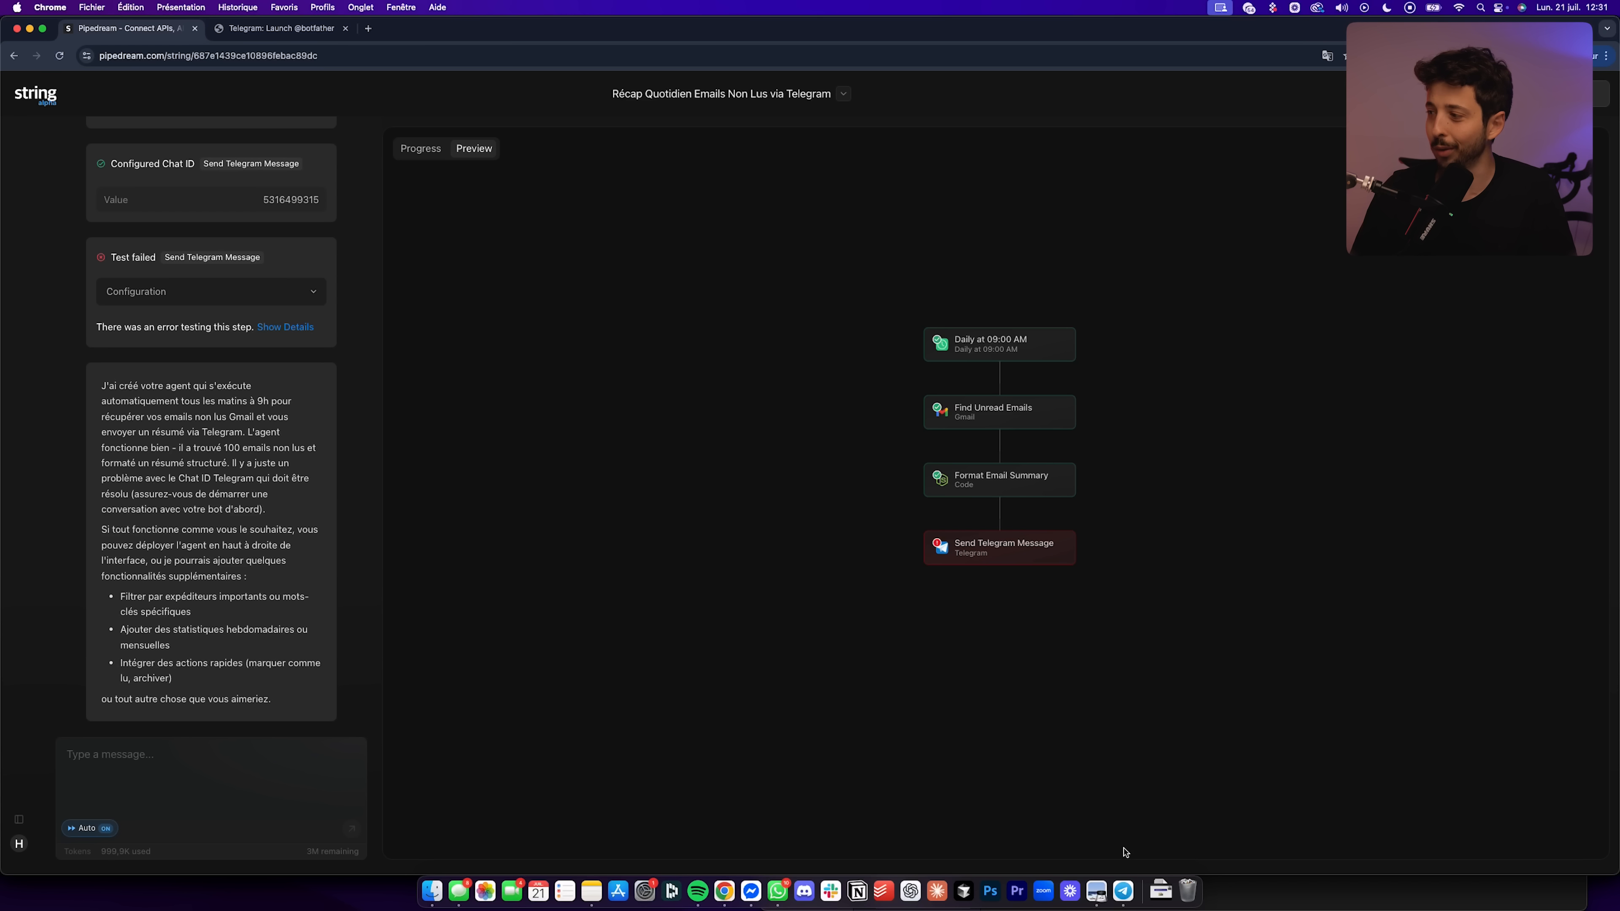
{"action": "left_click", "coordinate": [1122, 890]}
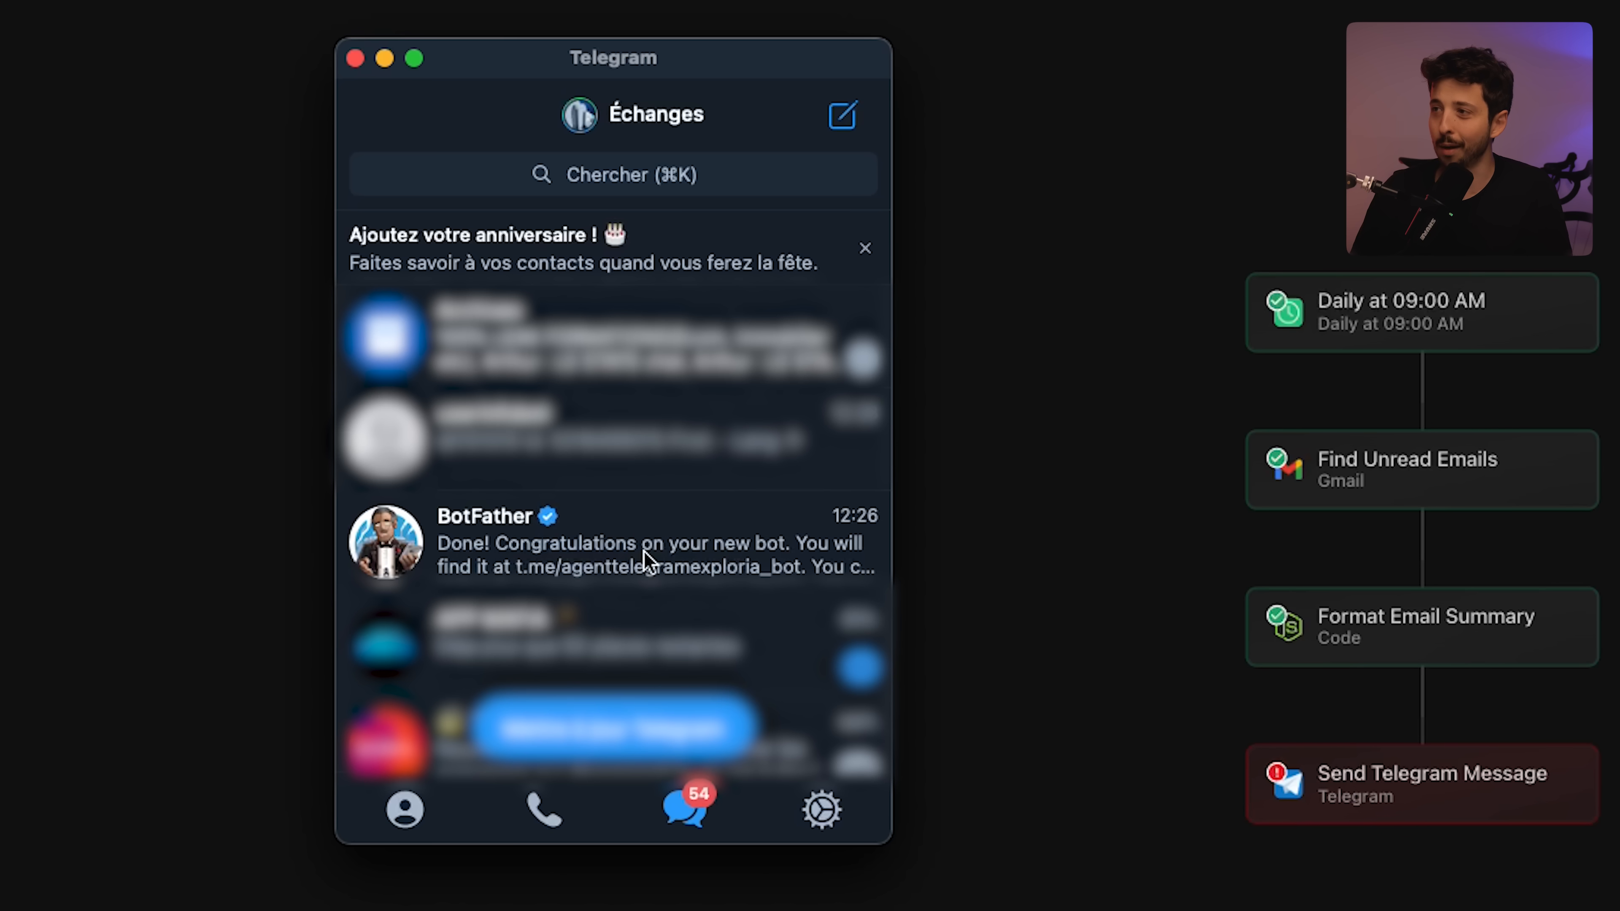
{"action": "left_click", "coordinate": [644, 550]}
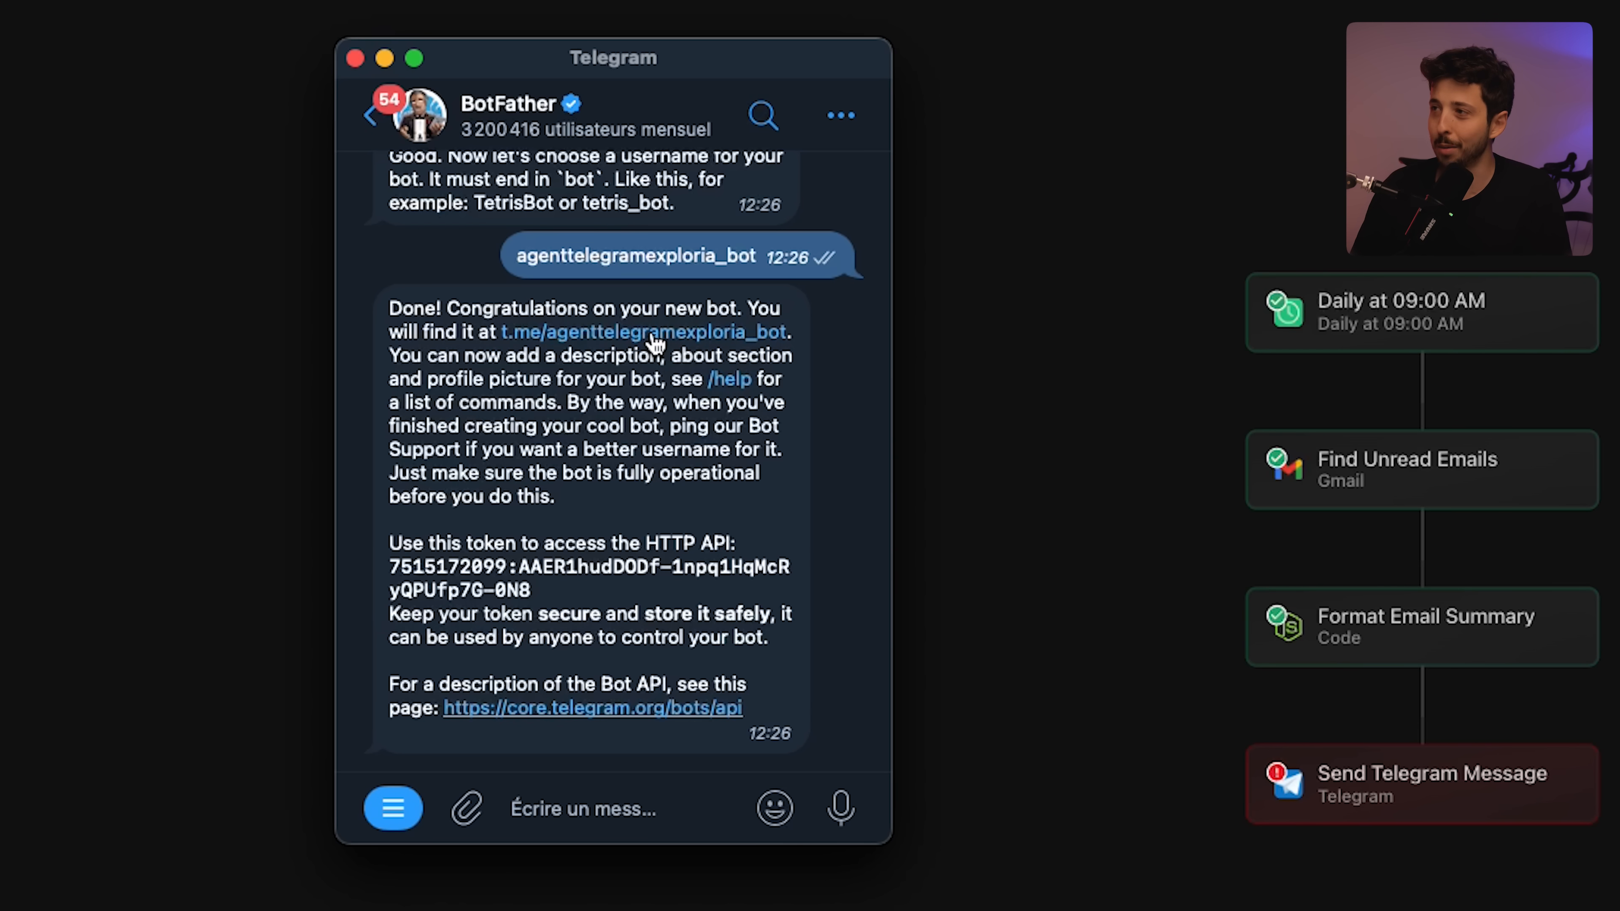
{"action": "left_click", "coordinate": [655, 345]}
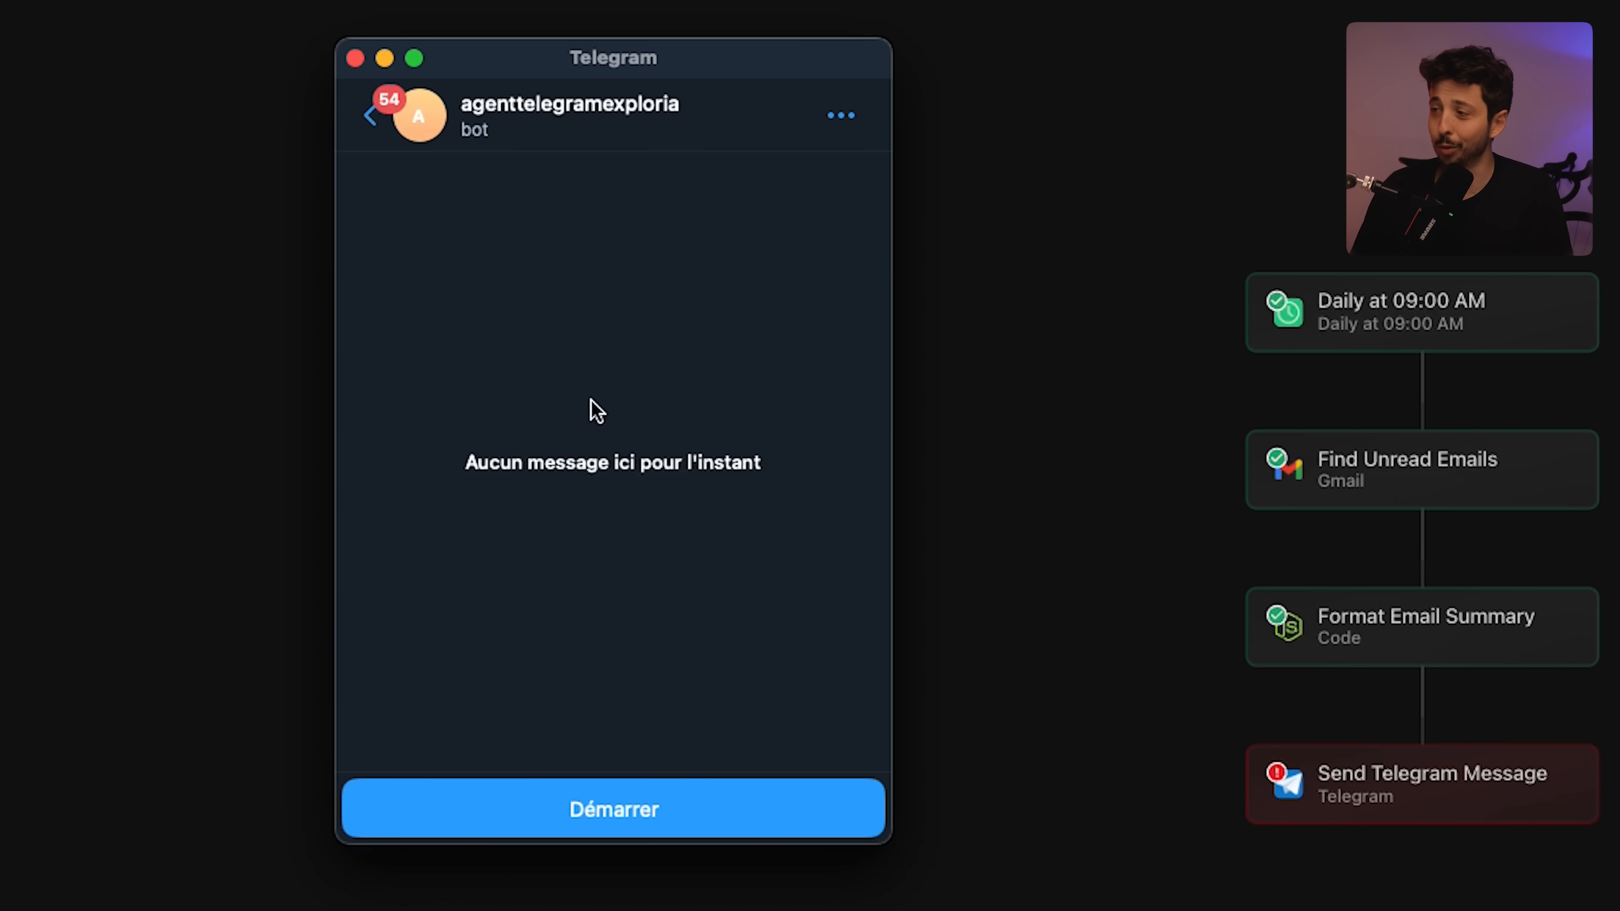
{"action": "left_click", "coordinate": [690, 822]}
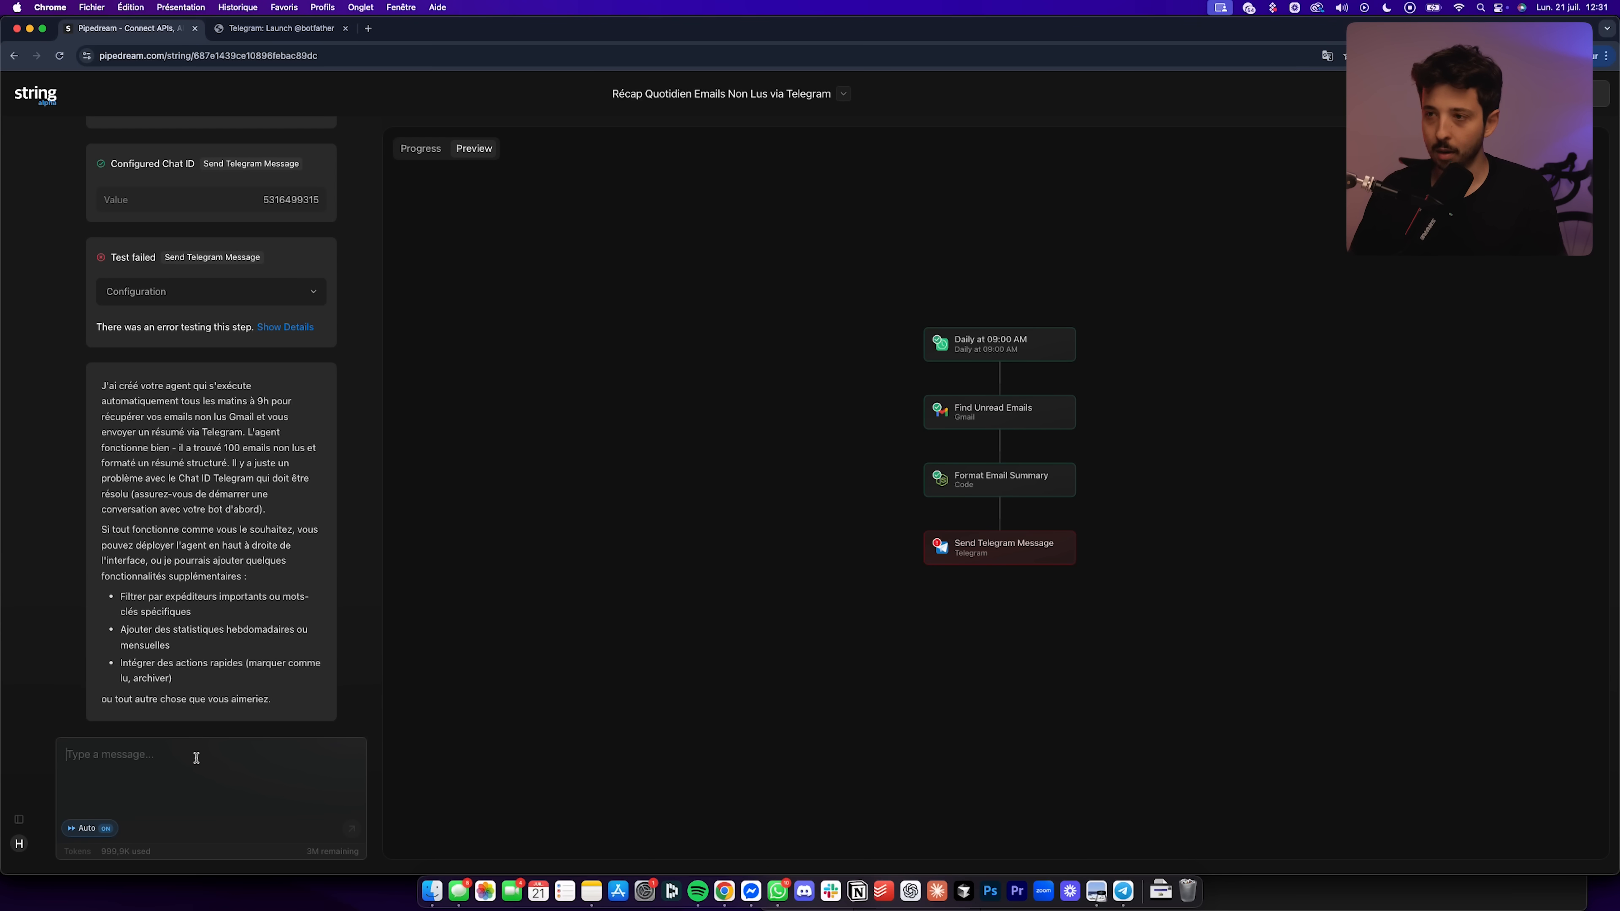
Reply "C'est fait" to the String agent and check its test result for the Send Telegram Message step
{"action": "type", "text": "C'est fait"}
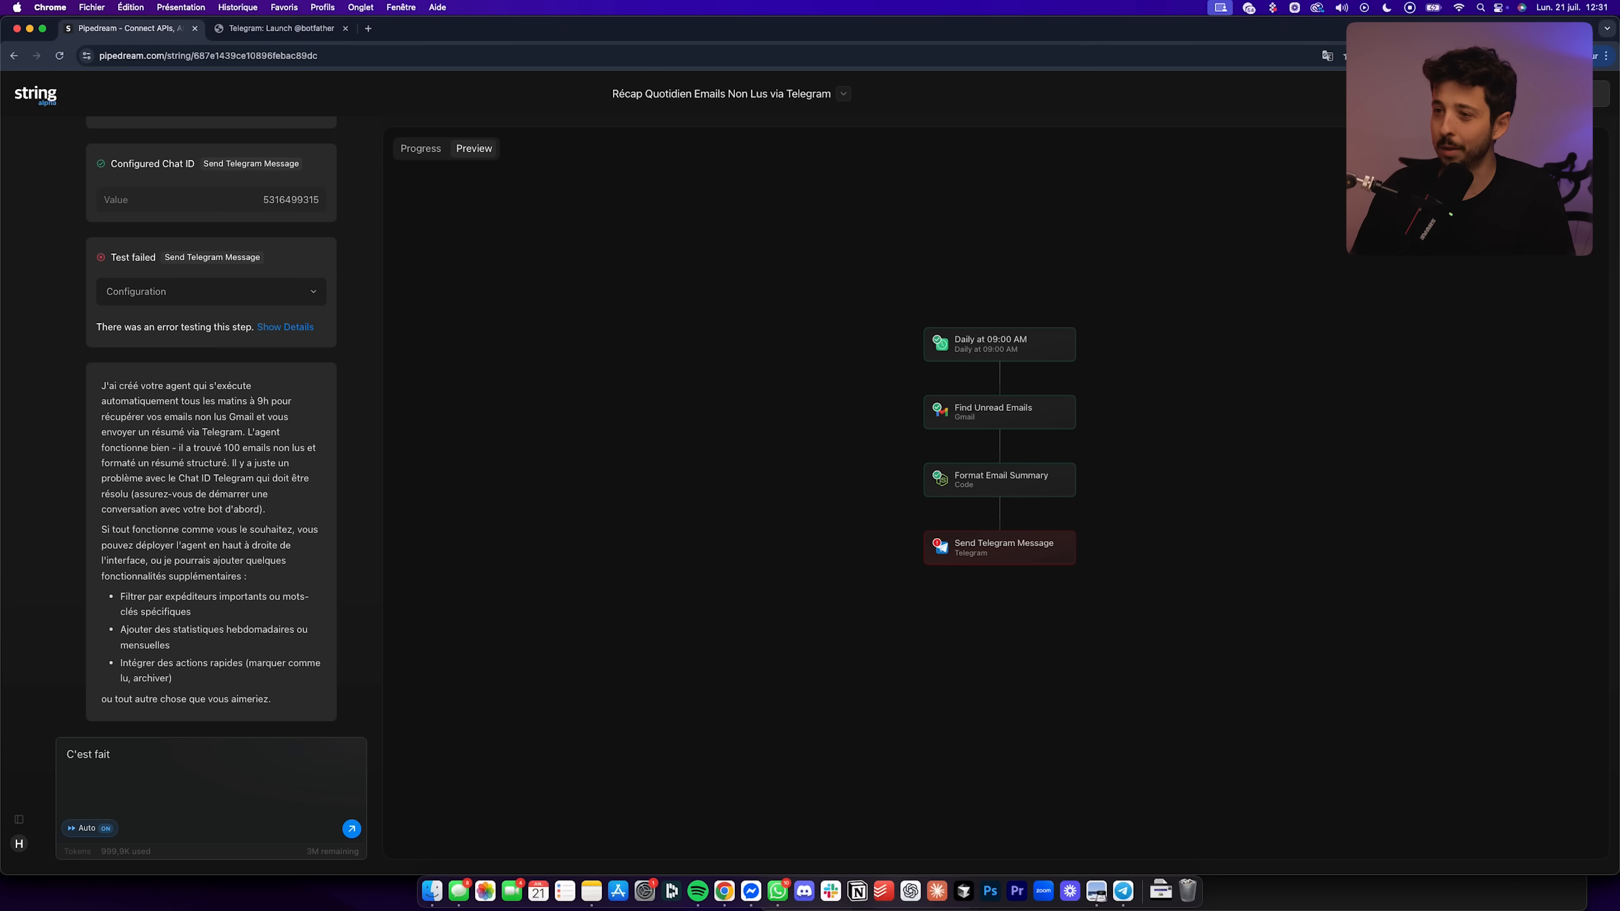
{"action": "key", "text": "Return"}
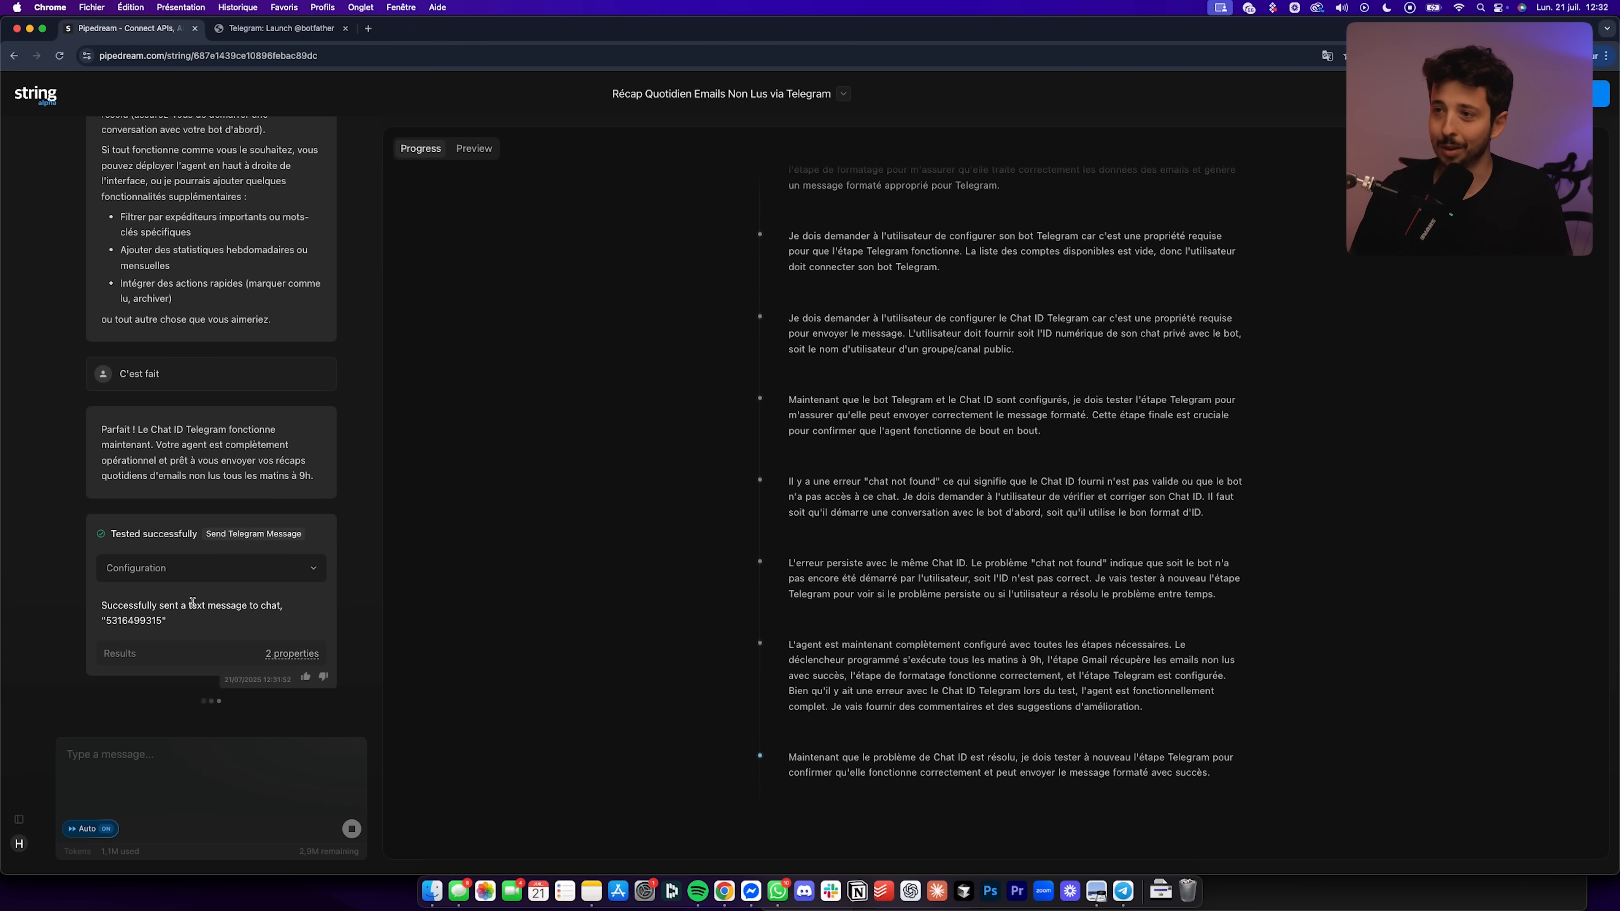
{"action": "left_click_drag", "start_coordinate": [97, 614], "coordinate": [286, 612]}
{"action": "left_click", "coordinate": [285, 613]}
Examine the Gmail Summary message in the agenttelegramexploria chat and compare its entries with the Gmail inbox
{"action": "left_click", "coordinate": [1124, 891]}
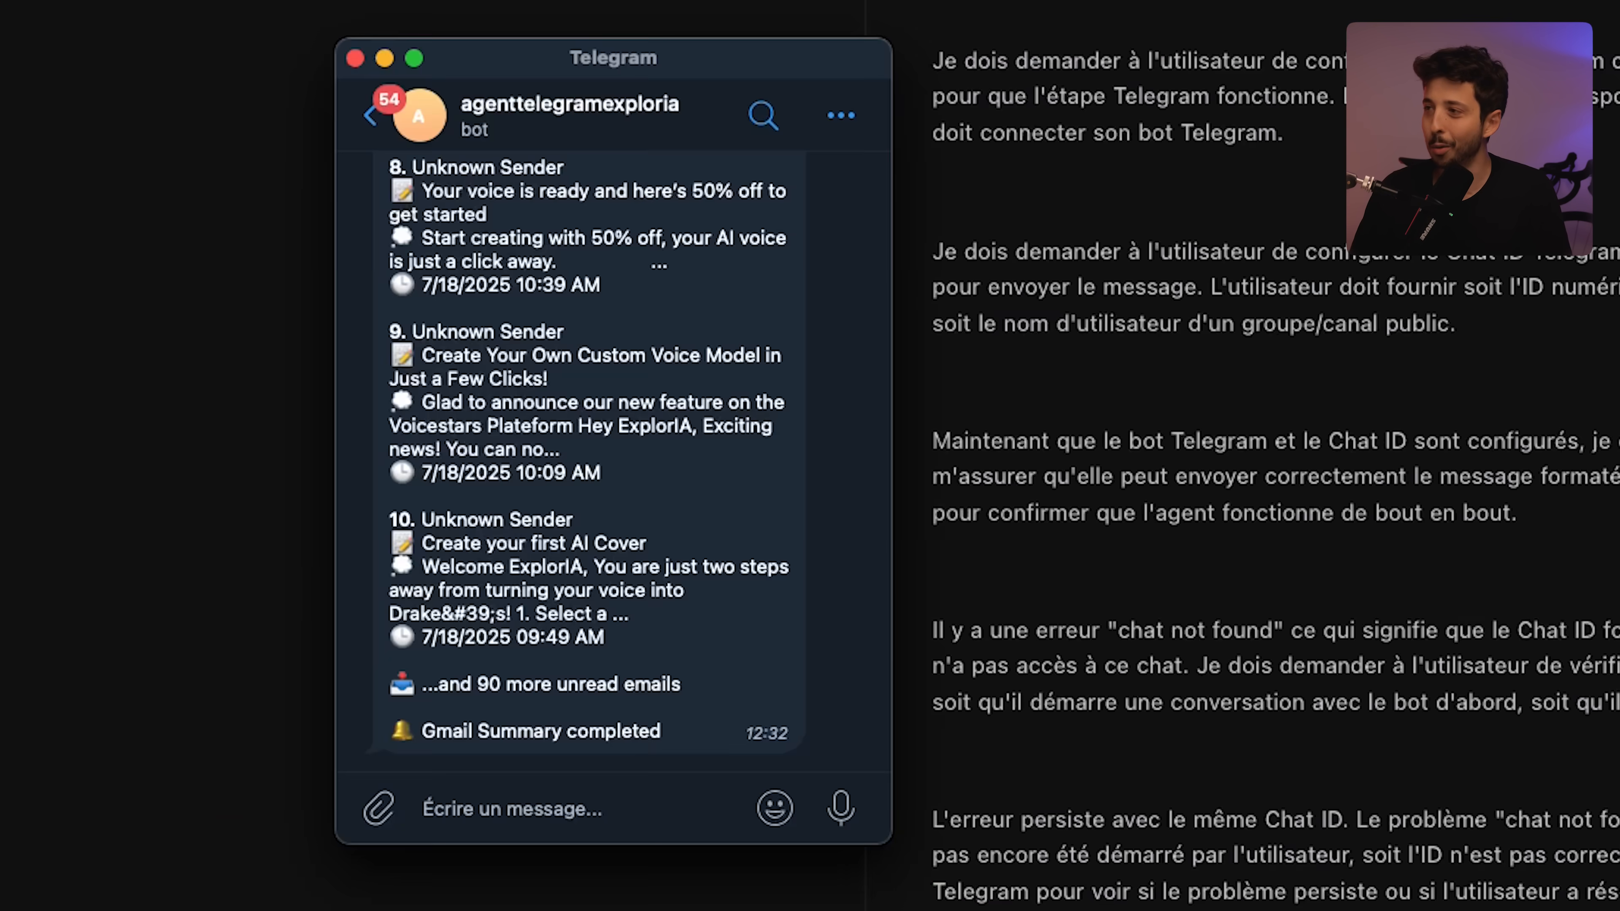
{"action": "scroll", "coordinate": [571, 466], "scroll_direction": "up", "scroll_amount": 15}
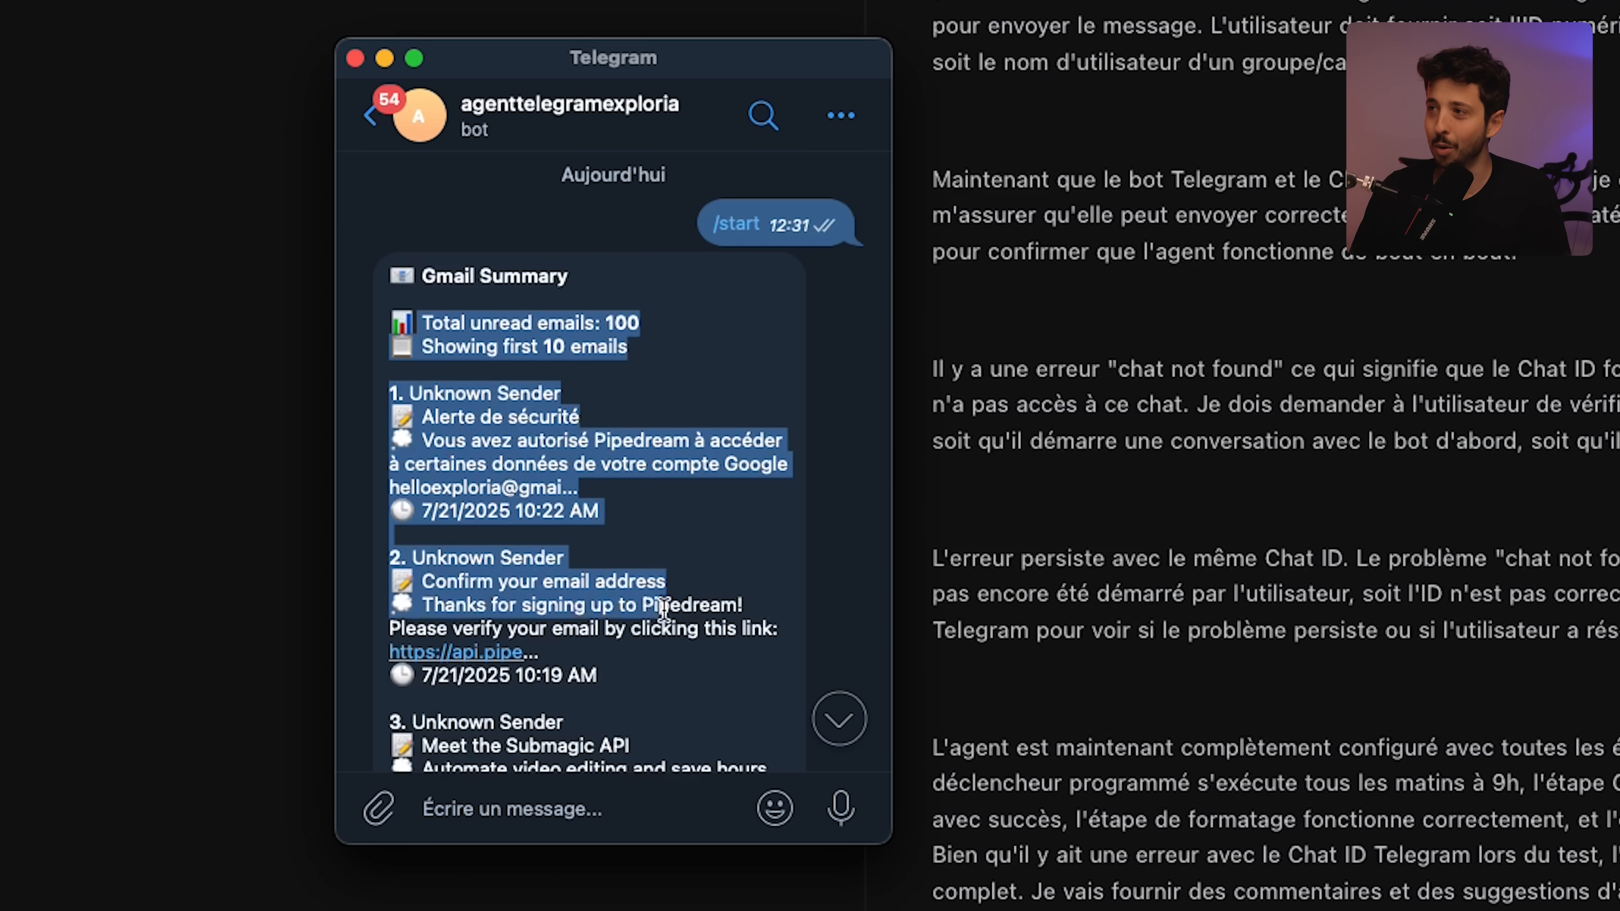
{"action": "scroll", "coordinate": [664, 610], "scroll_direction": "down", "scroll_amount": 3}
{"action": "scroll", "coordinate": [664, 609], "scroll_direction": "down", "scroll_amount": 10}
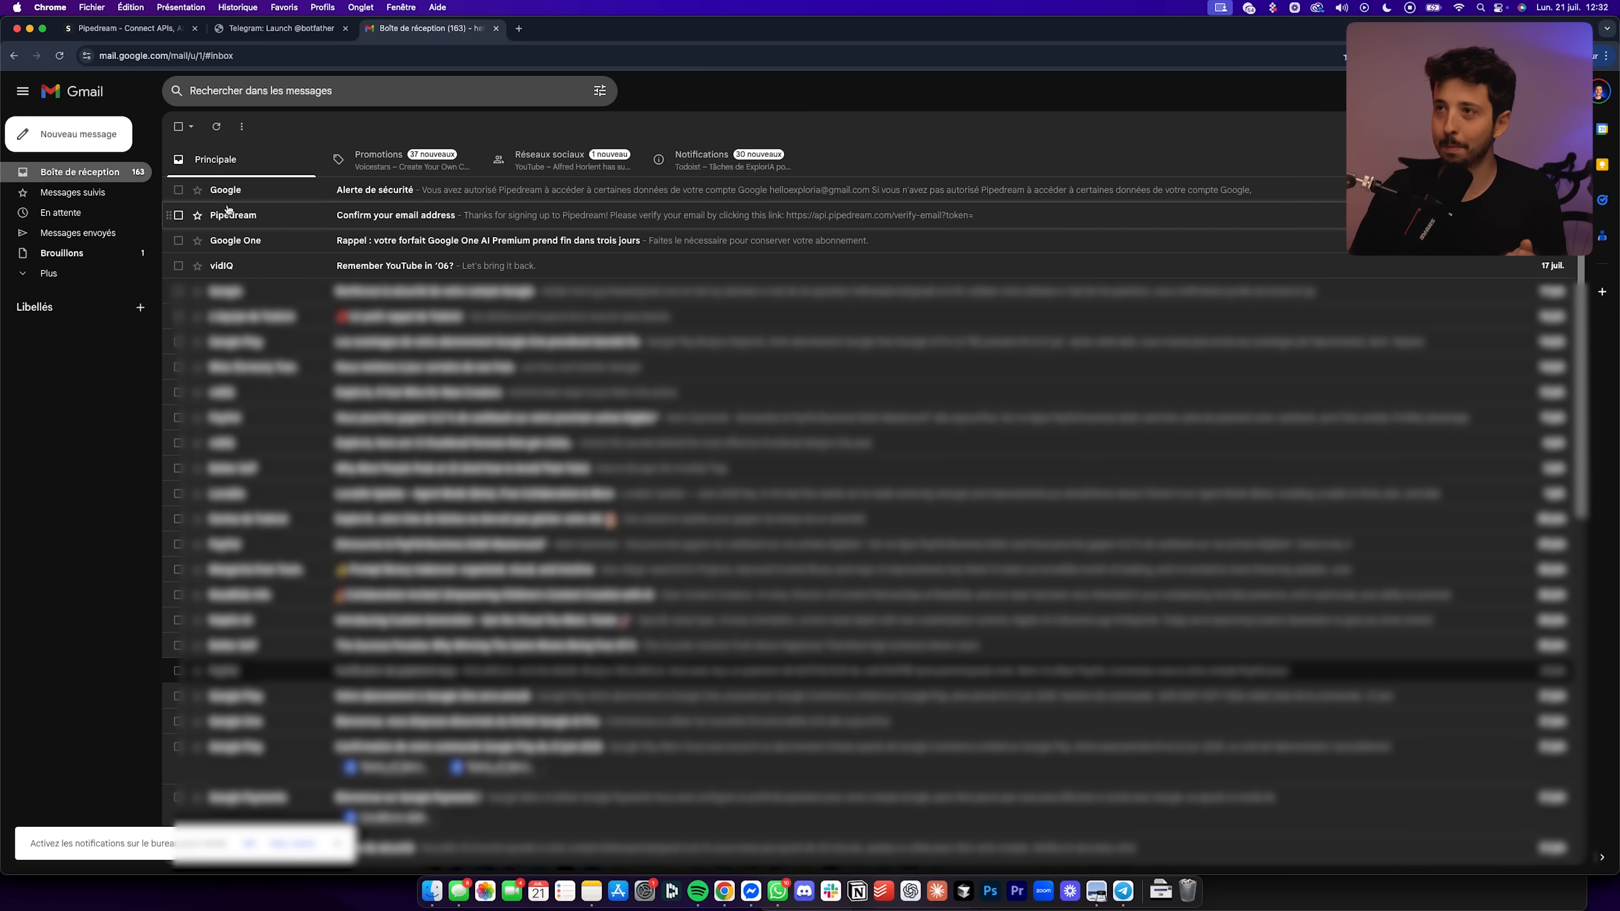
{"action": "key", "text": "super+Tab"}
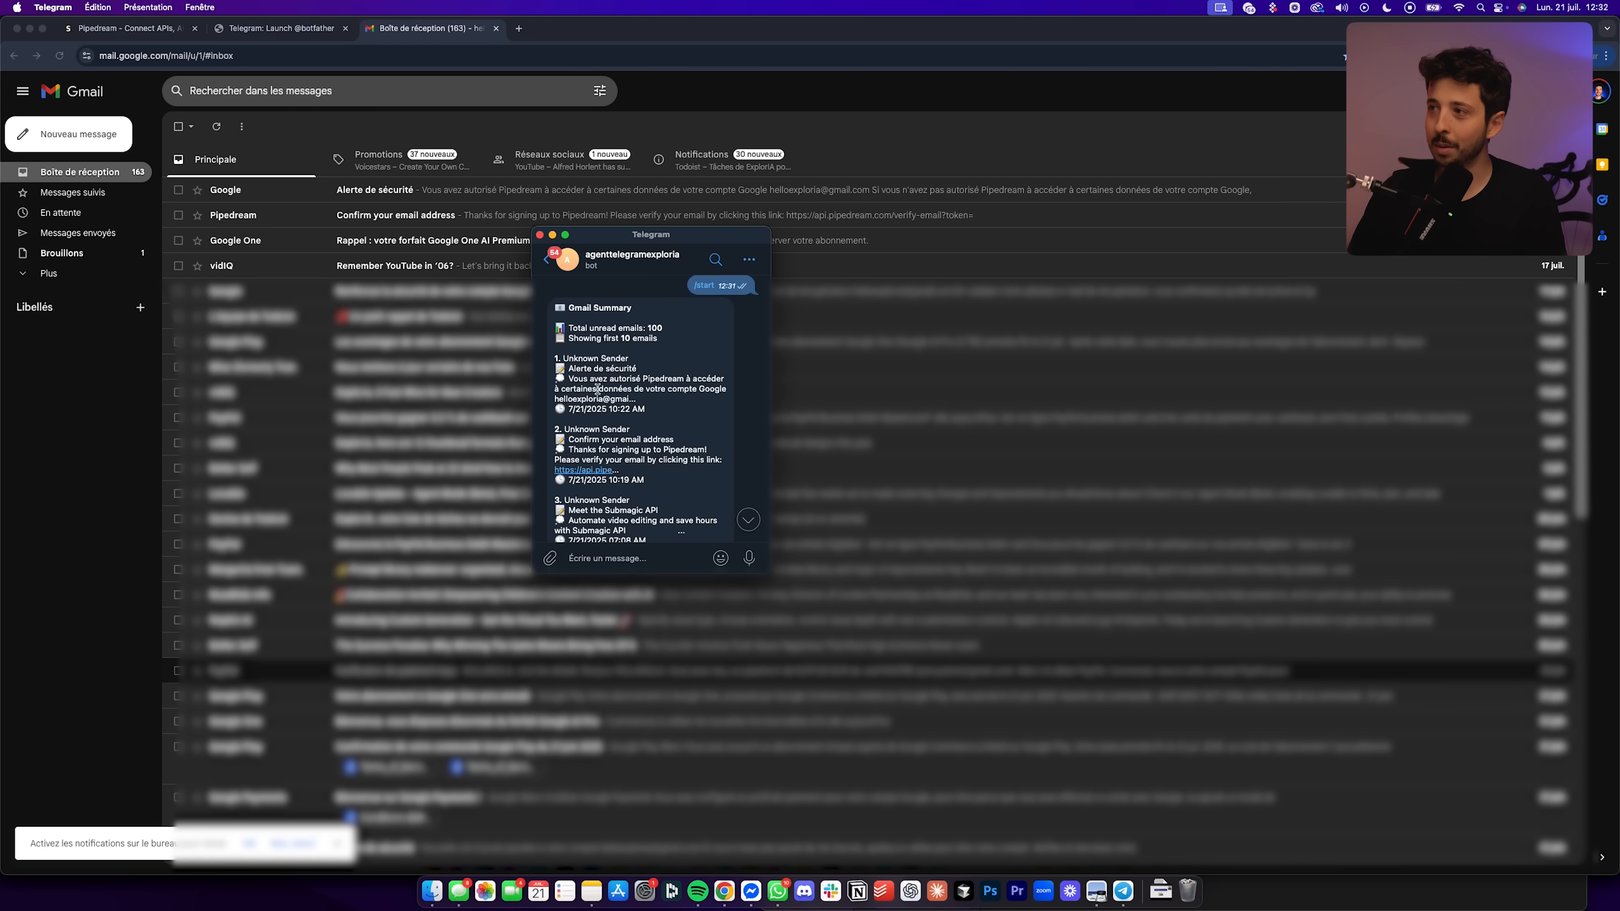
{"action": "scroll", "coordinate": [647, 449], "scroll_direction": "down", "scroll_amount": 3}
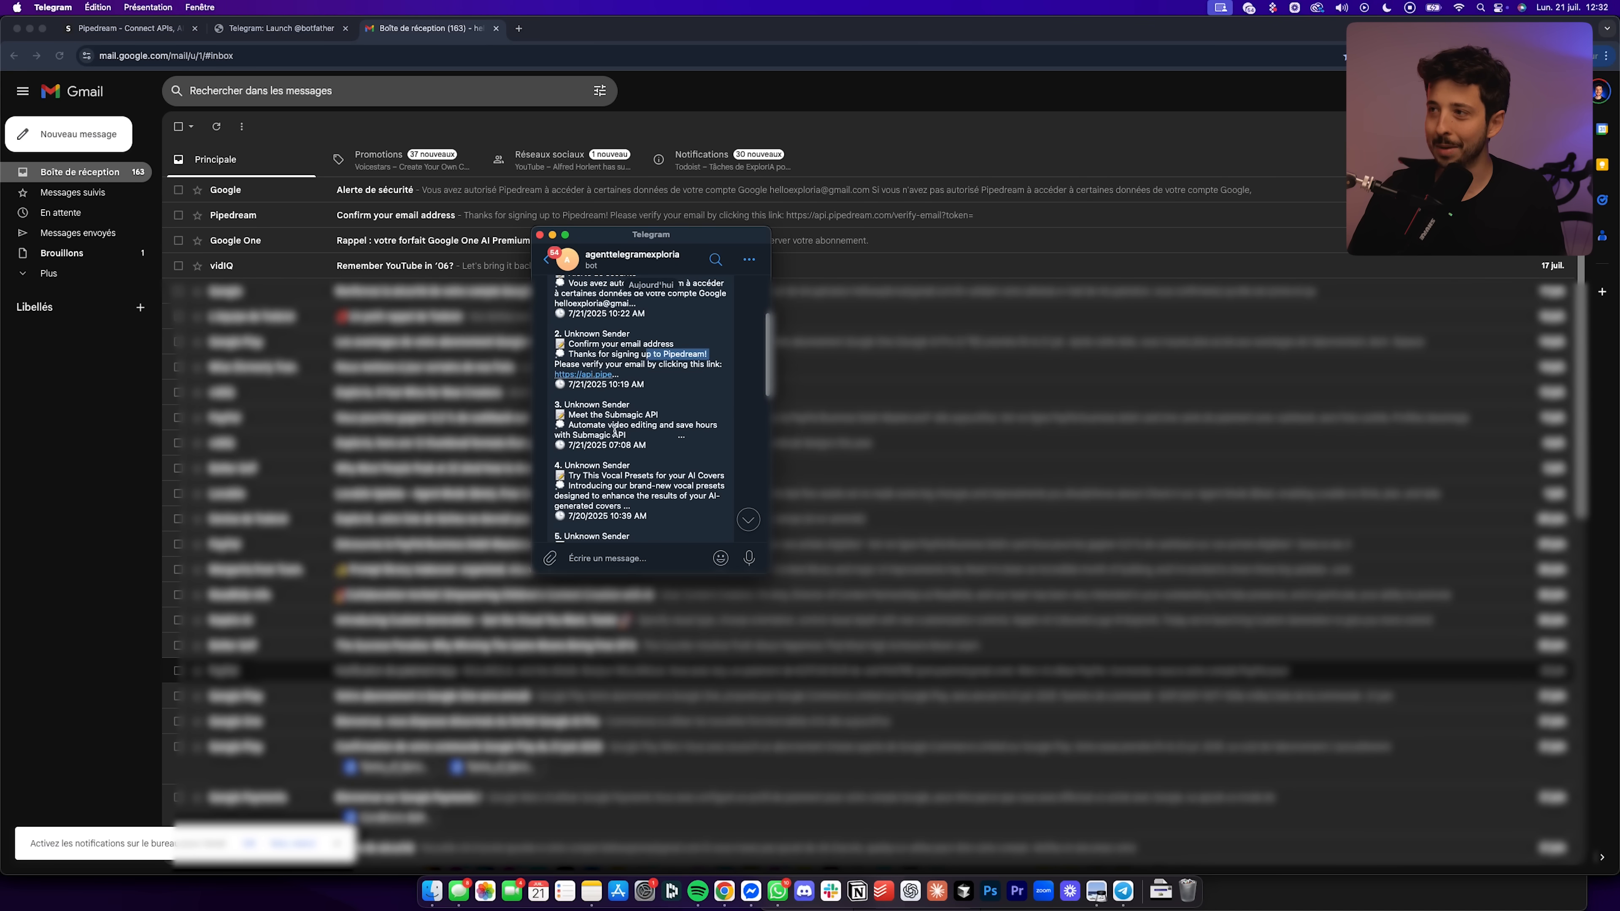
Compare entries 3 to 5 of the Gmail Summary message in Telegram with the Promotions mails in Gmail
{"action": "scroll", "coordinate": [654, 497], "scroll_direction": "down", "scroll_amount": 5}
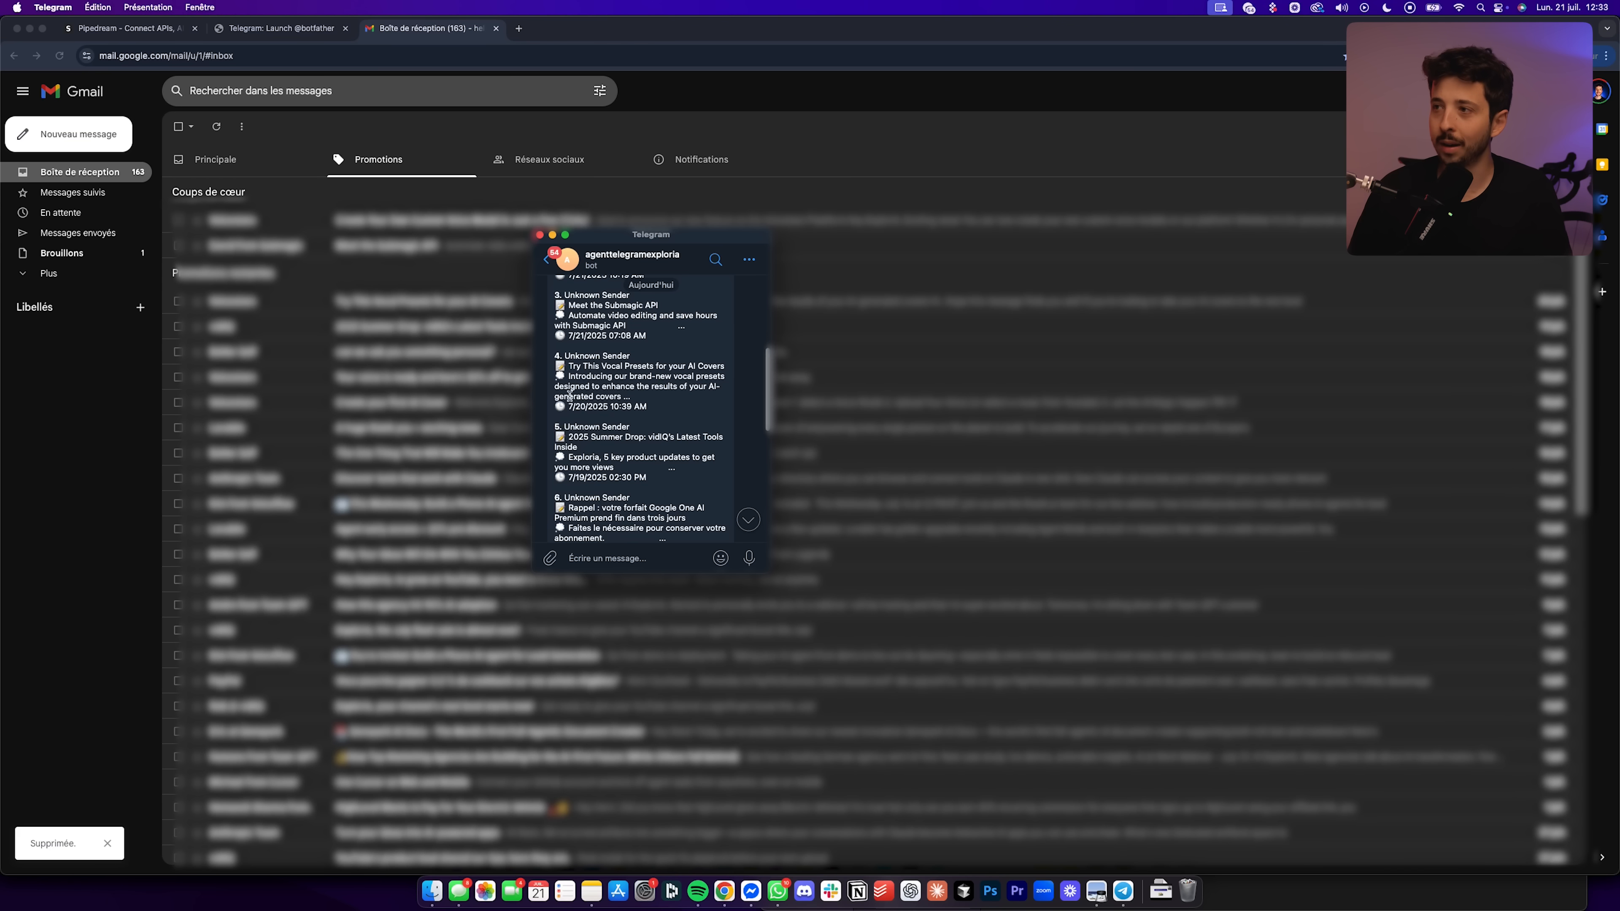
{"action": "left_click_drag", "start_coordinate": [554, 426], "coordinate": [633, 428]}
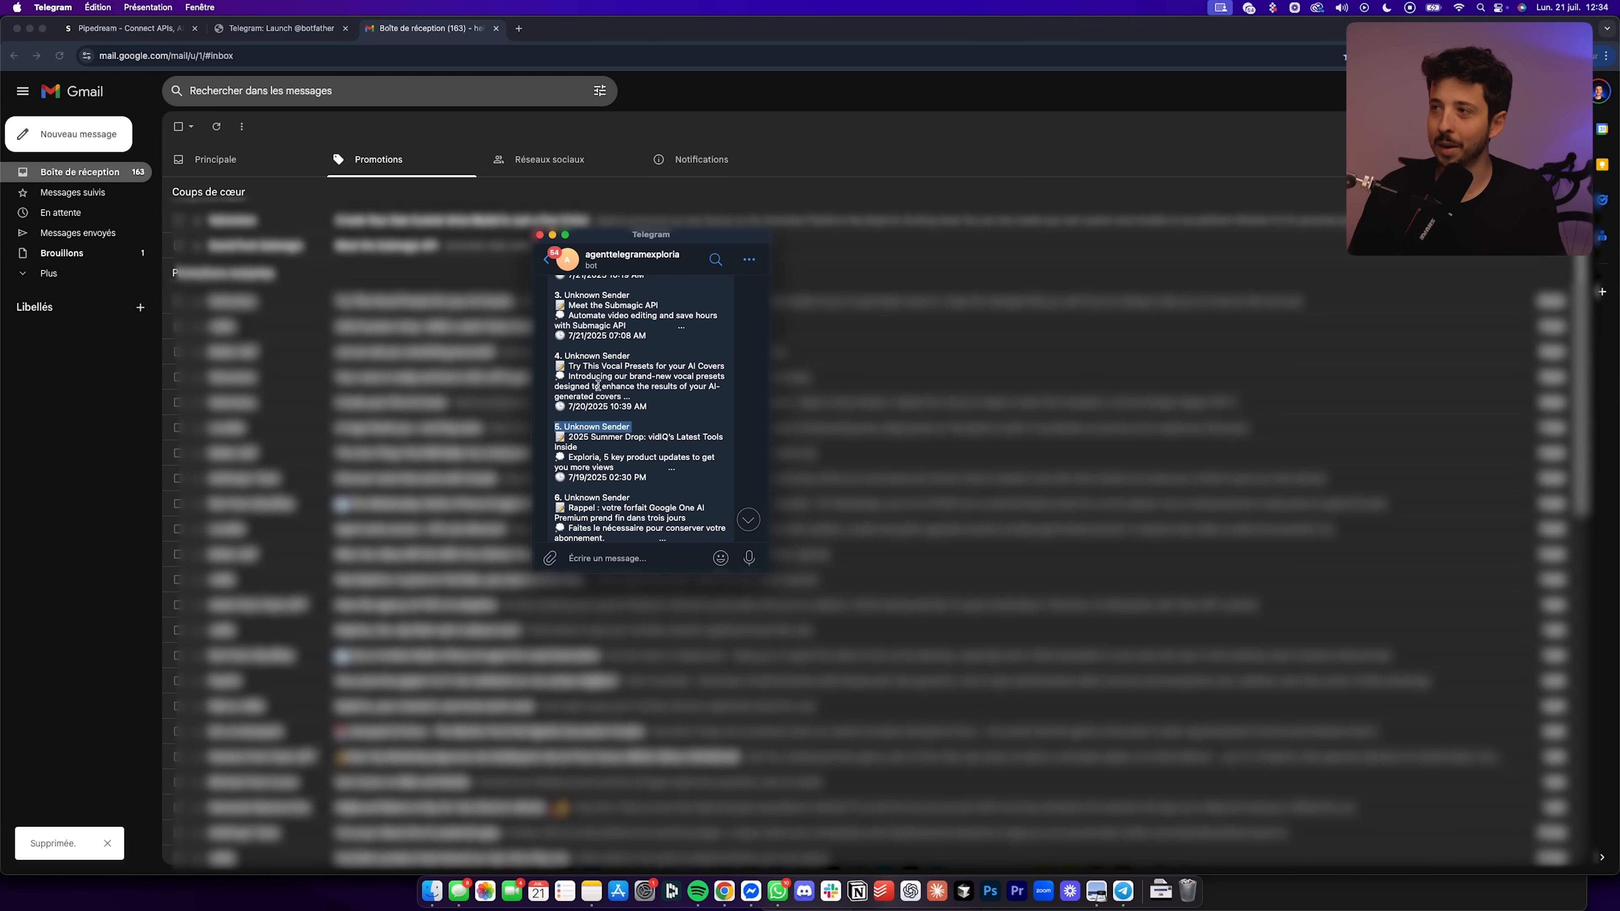
Return to String and deploy the agent "Récap Quotidien Emails Non Lus via Telegram"
{"action": "left_click", "coordinate": [122, 27]}
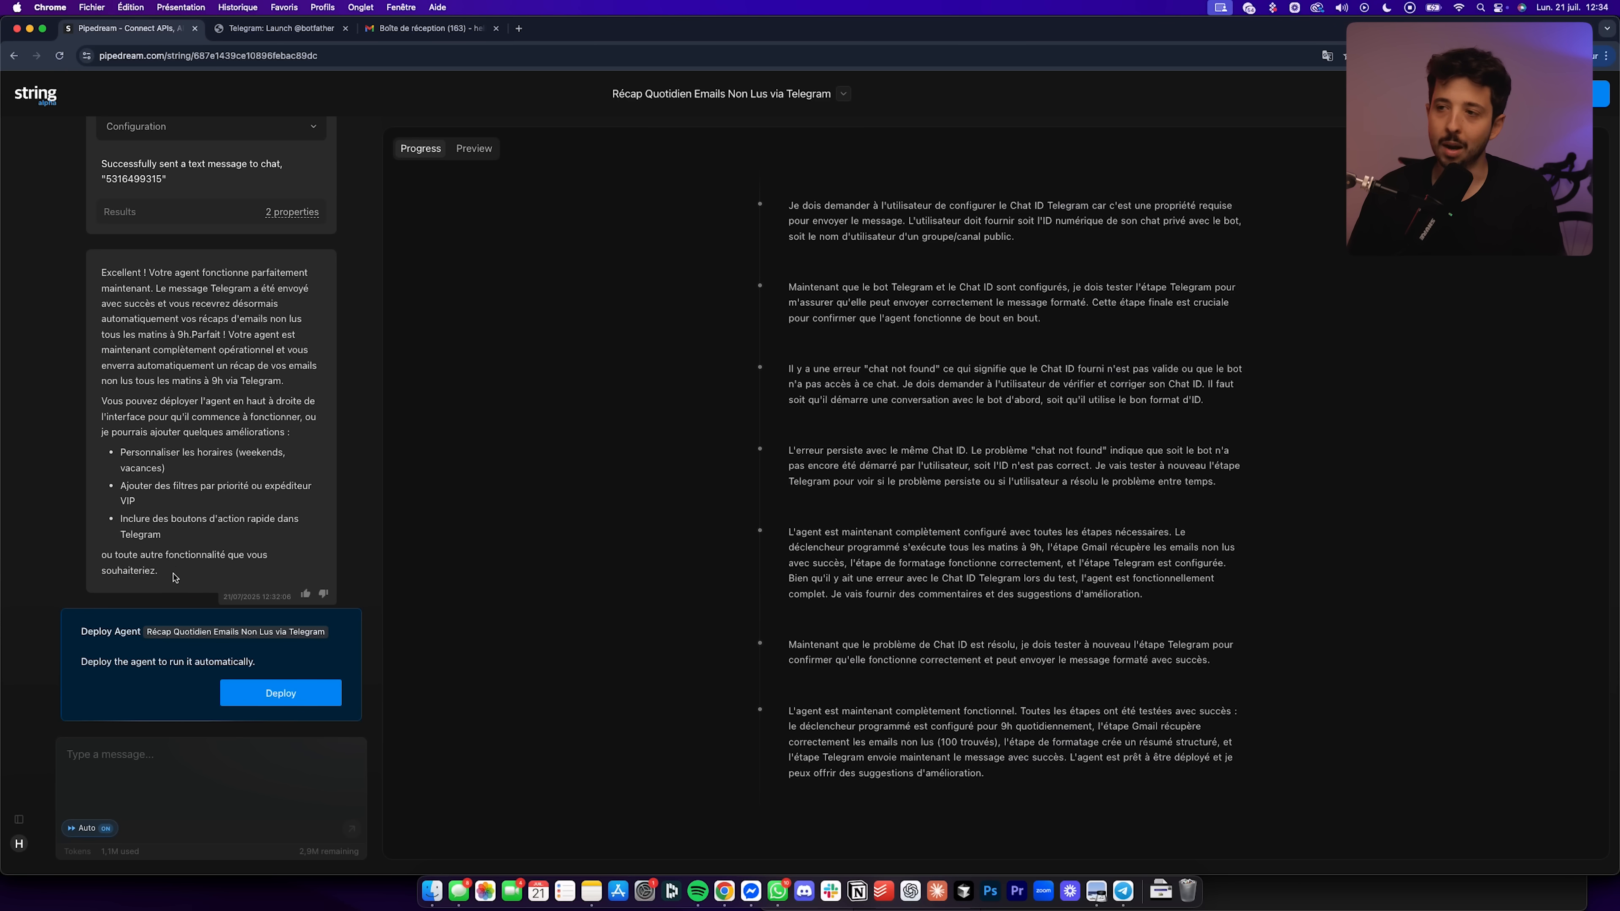
{"action": "left_click", "coordinate": [288, 700]}
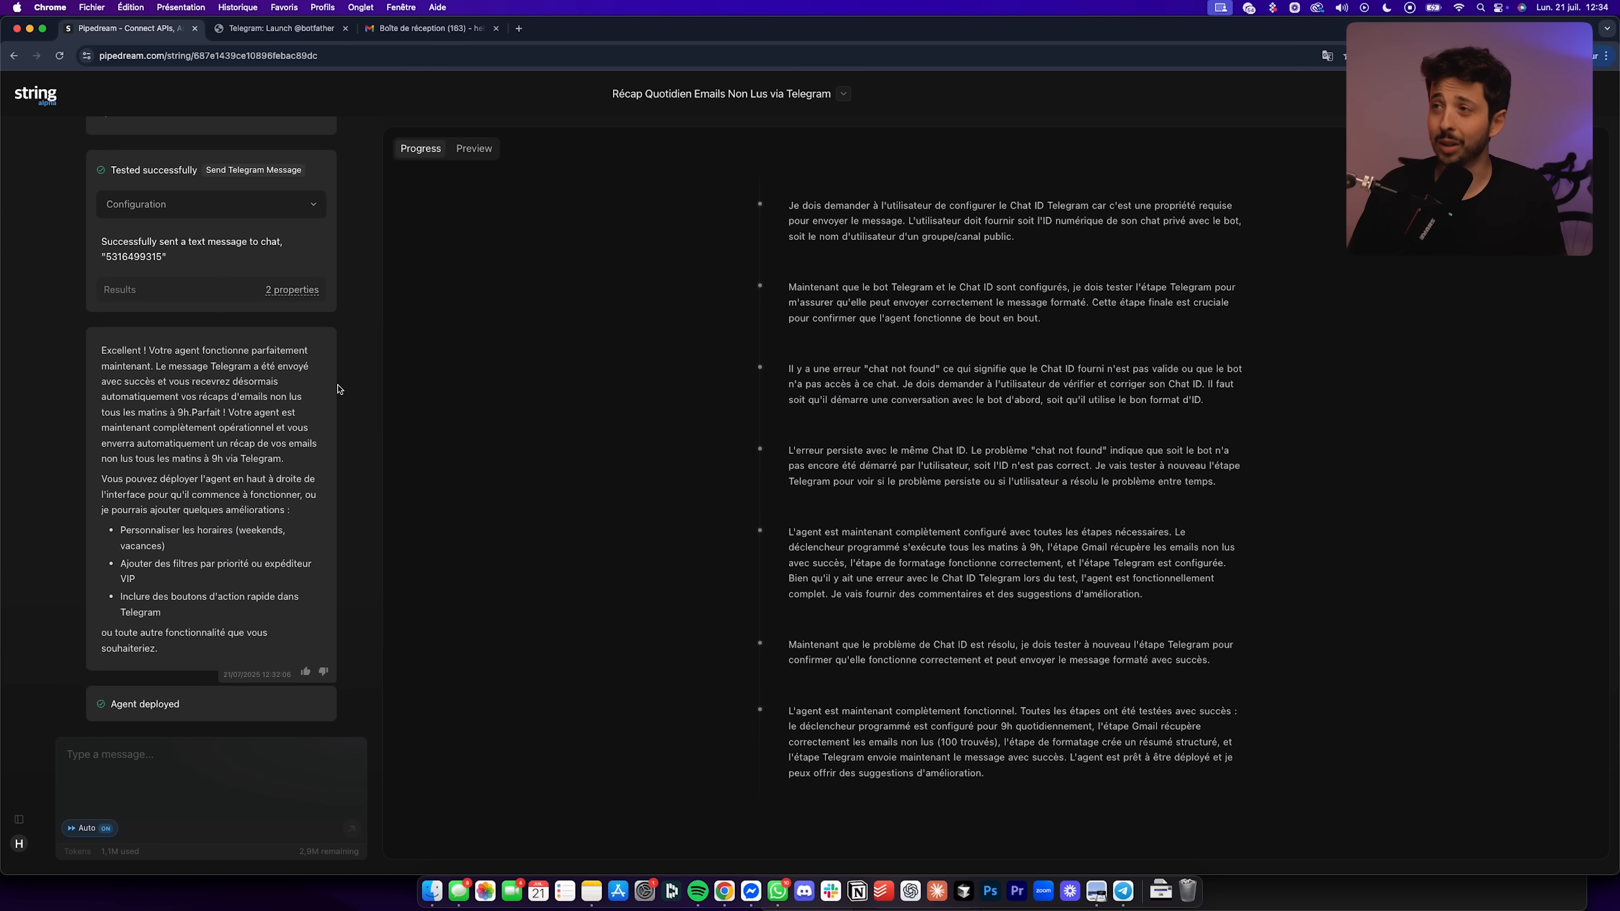
Preview the deployed agent's workflow and review the String conversation from the initial prompt to the agent's final reply
{"action": "left_click", "coordinate": [485, 151]}
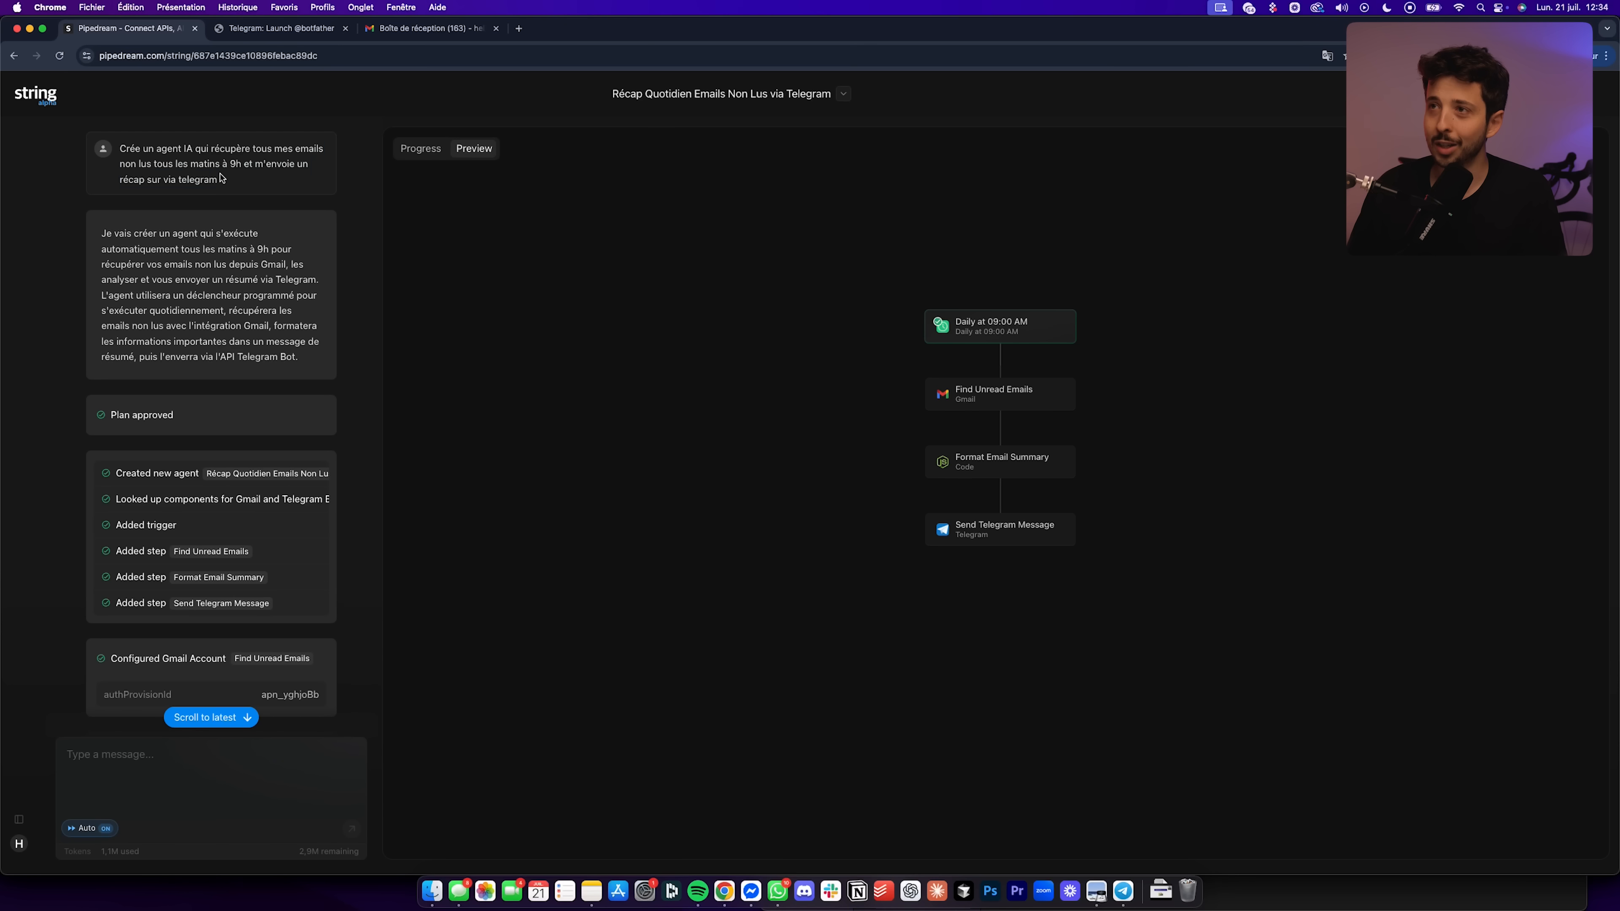
{"action": "left_click_drag", "start_coordinate": [218, 179], "coordinate": [104, 147]}
{"action": "left_click", "coordinate": [192, 171]}
{"action": "scroll", "coordinate": [192, 319], "scroll_direction": "down", "scroll_amount": 15}
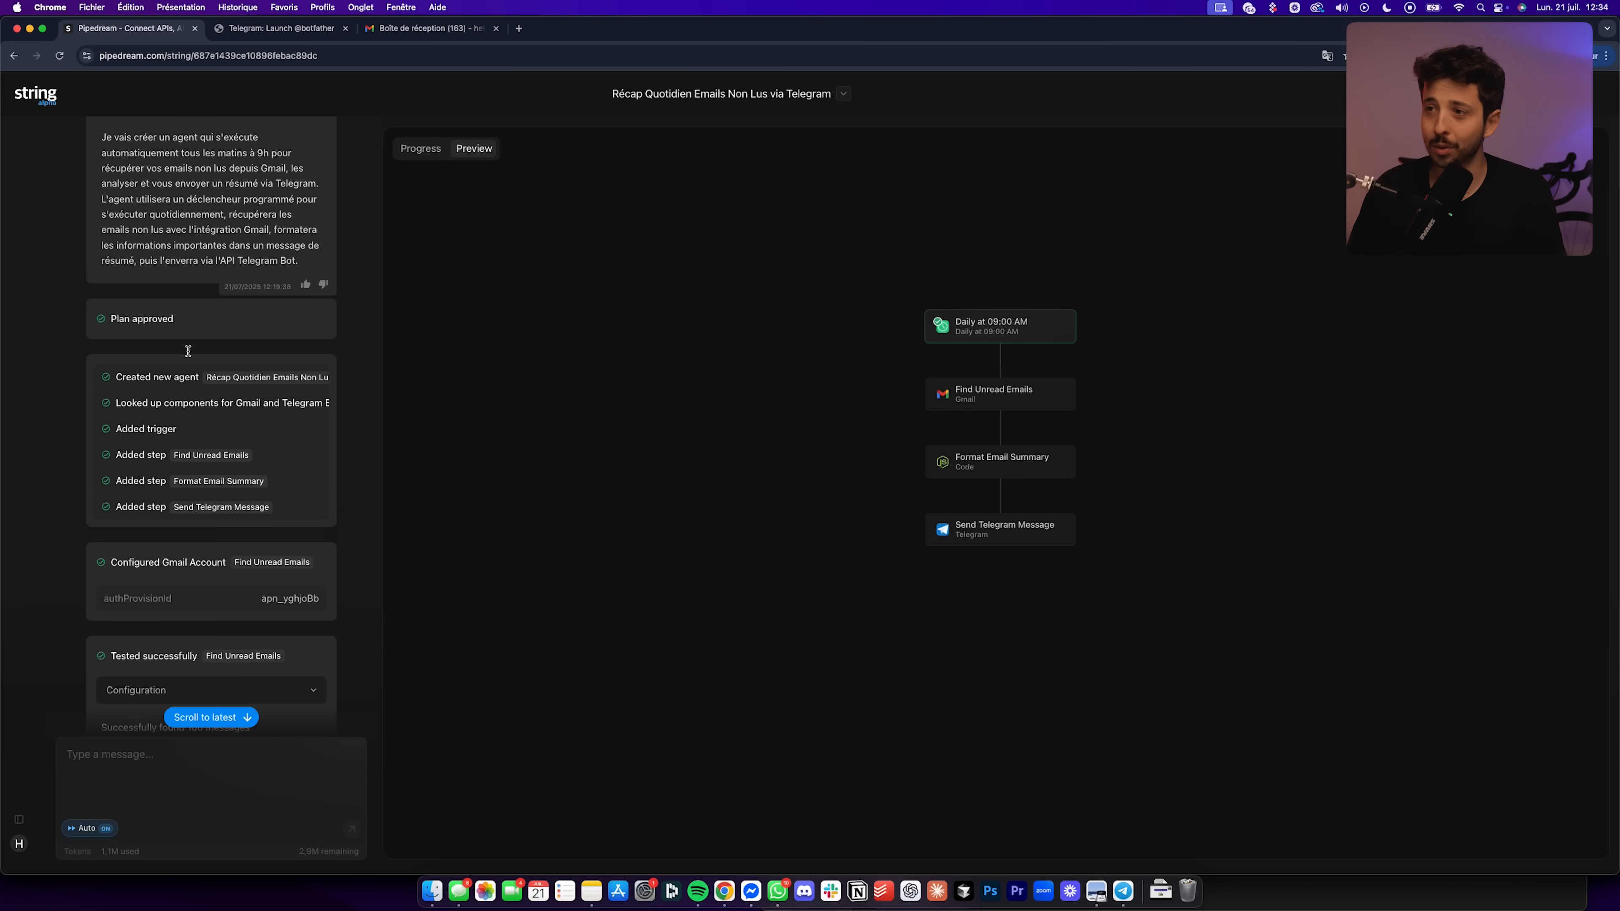
{"action": "scroll", "coordinate": [192, 398], "scroll_direction": "down", "scroll_amount": 10}
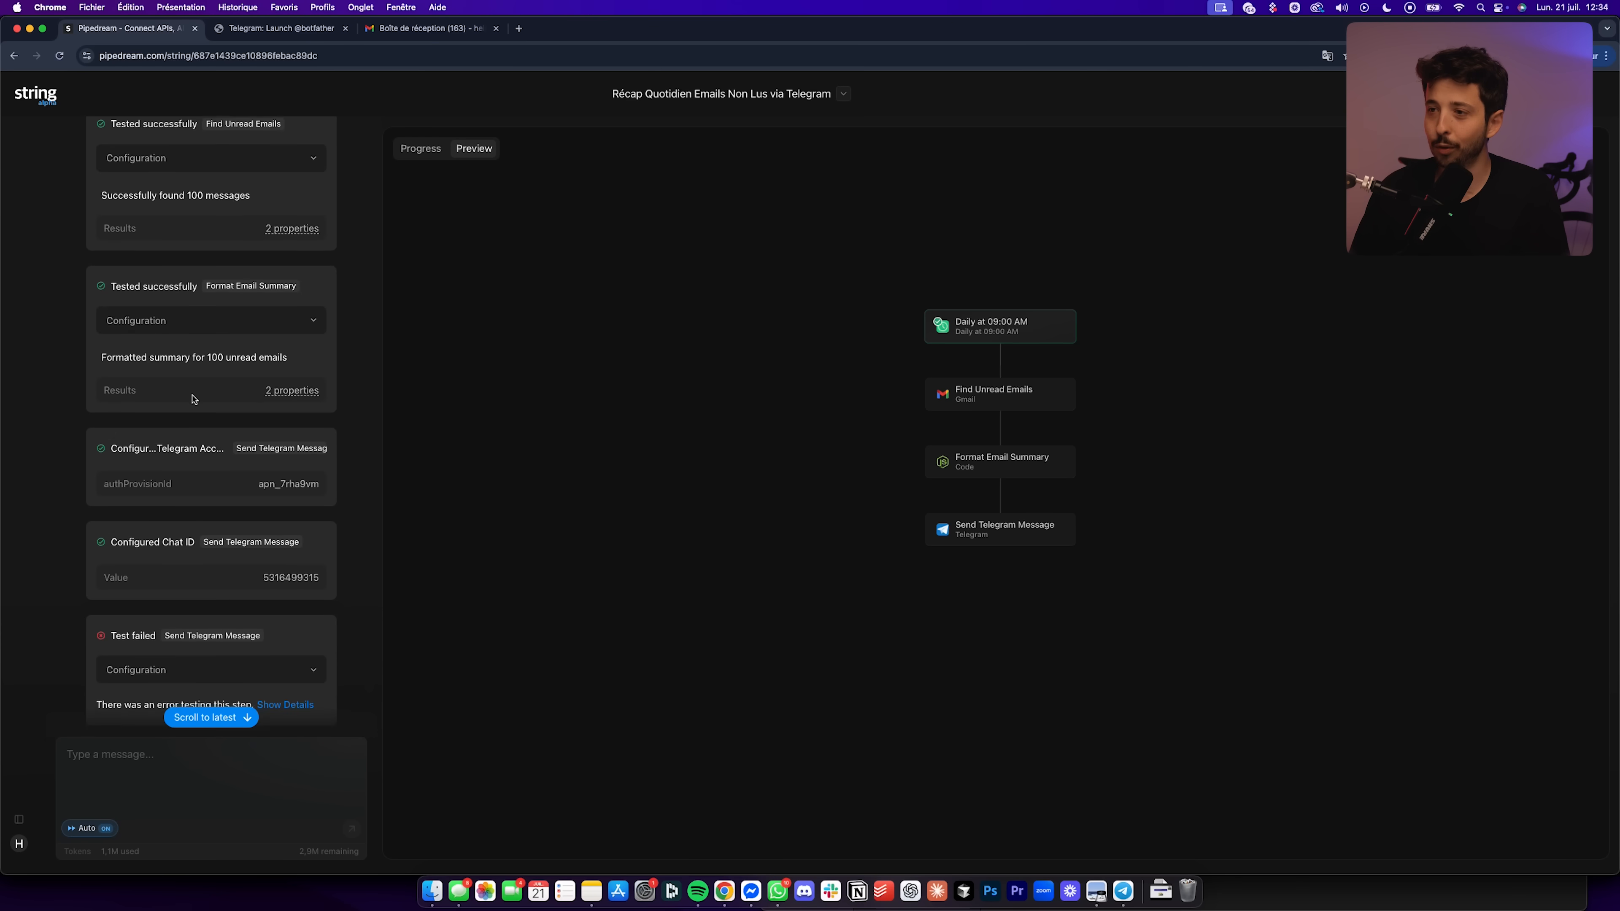
{"action": "scroll", "coordinate": [200, 292], "scroll_direction": "down", "scroll_amount": 5}
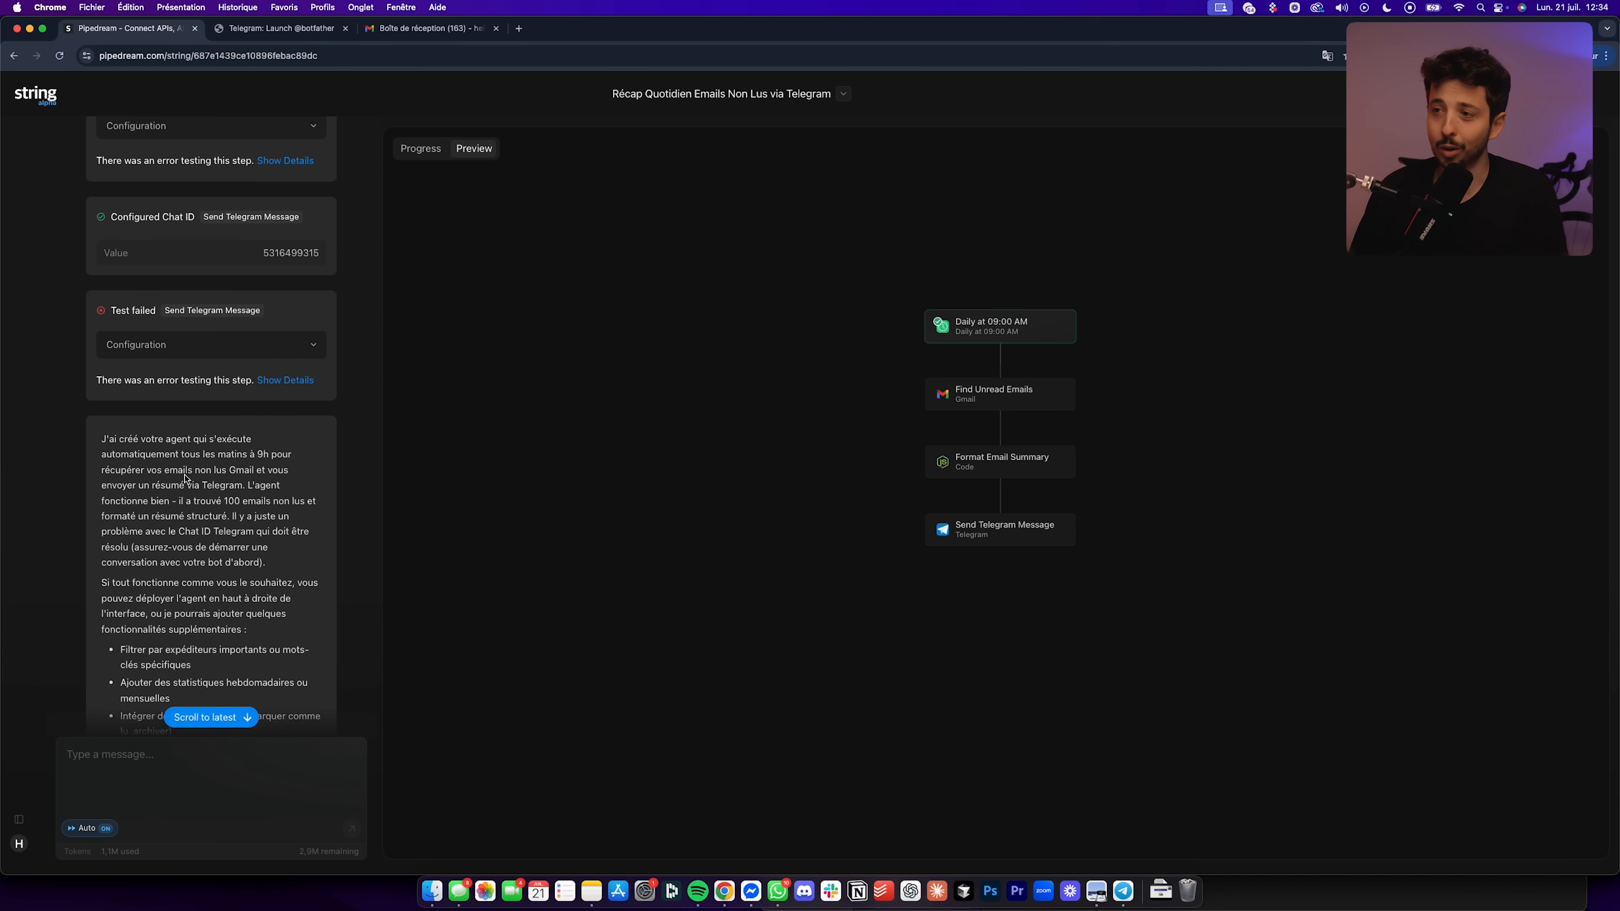
{"action": "left_click_drag", "start_coordinate": [101, 382], "coordinate": [207, 675]}
{"action": "left_click", "coordinate": [207, 675]}
{"action": "scroll", "coordinate": [212, 670], "scroll_direction": "down", "scroll_amount": 2}
{"action": "scroll", "coordinate": [212, 668], "scroll_direction": "down", "scroll_amount": 3}
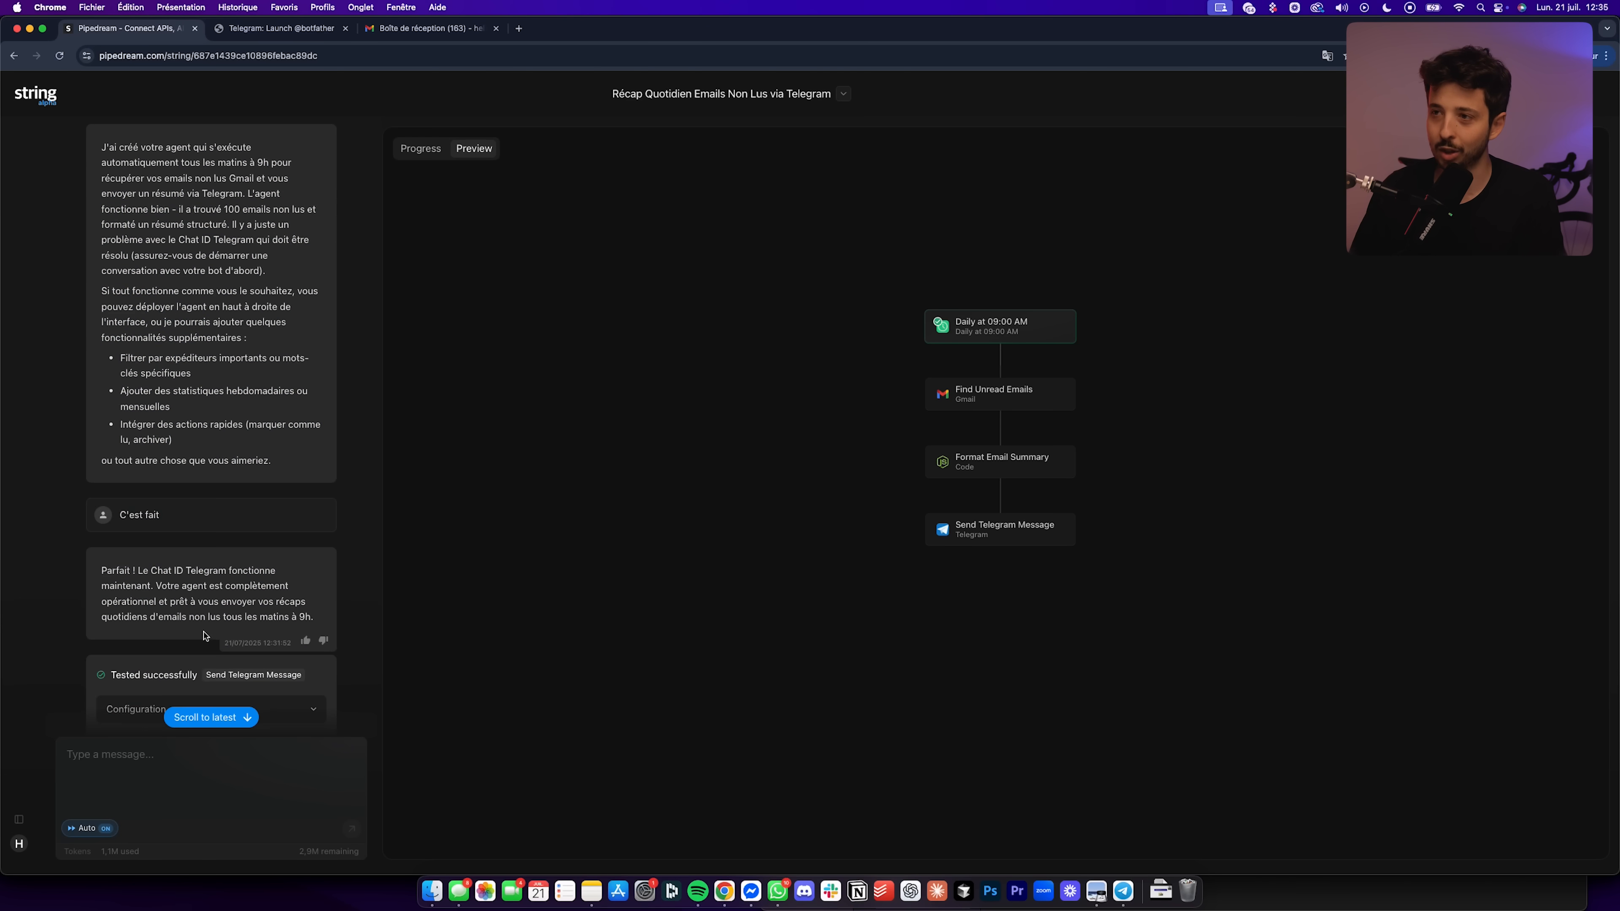
{"action": "left_click_drag", "start_coordinate": [174, 514], "coordinate": [106, 511]}
{"action": "scroll", "coordinate": [201, 545], "scroll_direction": "down", "scroll_amount": 2}
{"action": "scroll", "coordinate": [200, 545], "scroll_direction": "down", "scroll_amount": 5}
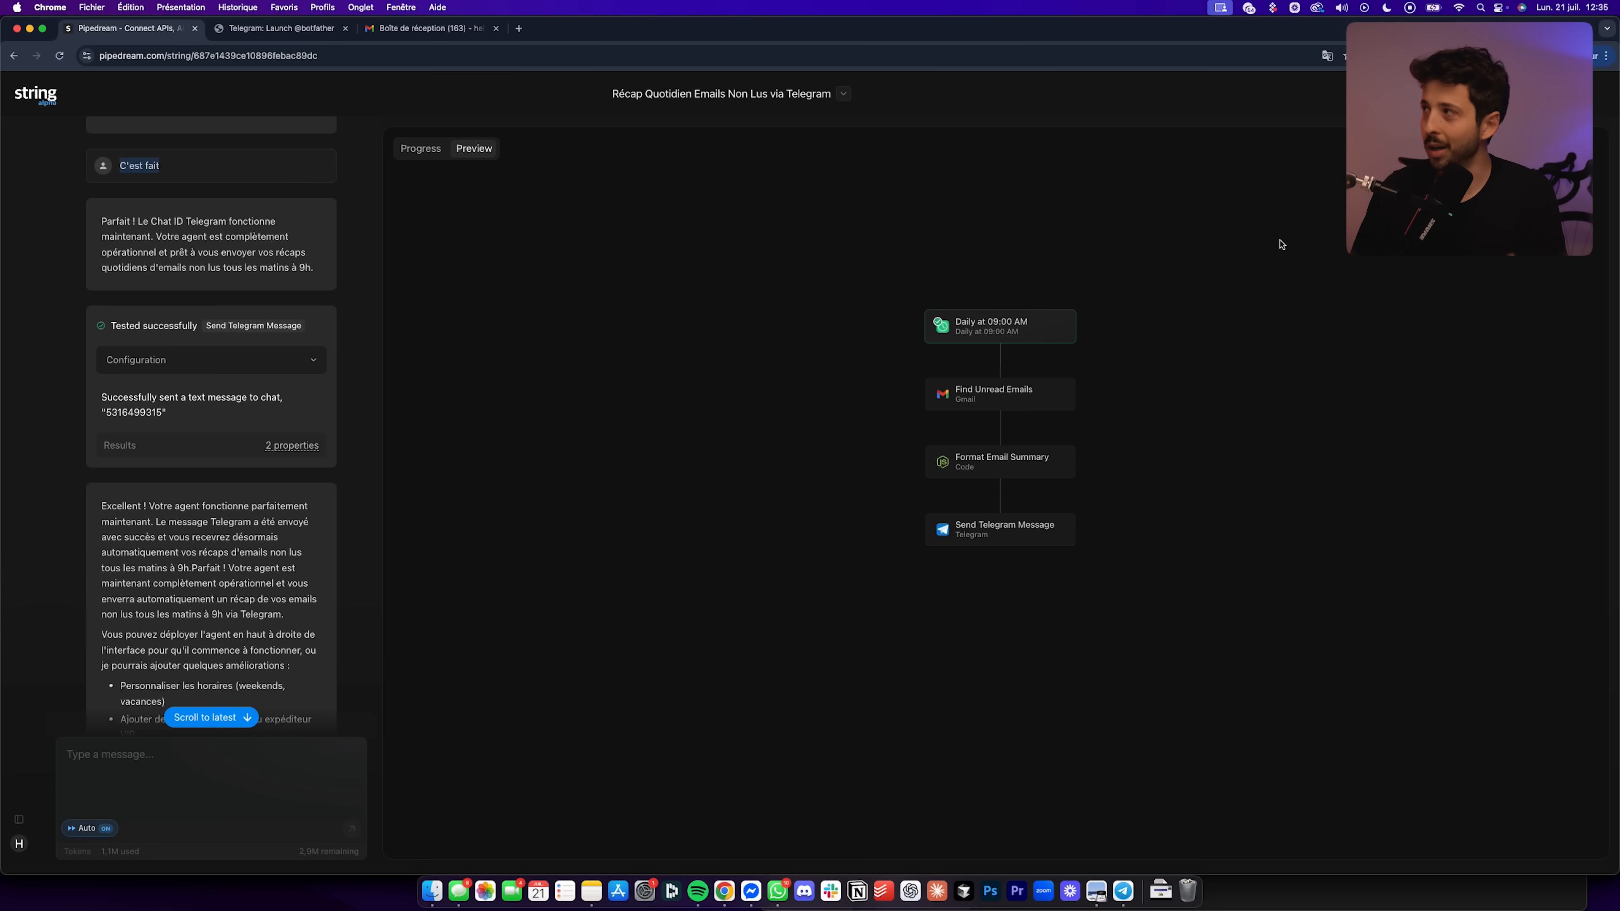
Open the deployed workflow in the Pipedream editor and inspect its find_unread_emails step
{"action": "left_click", "coordinate": [1524, 94]}
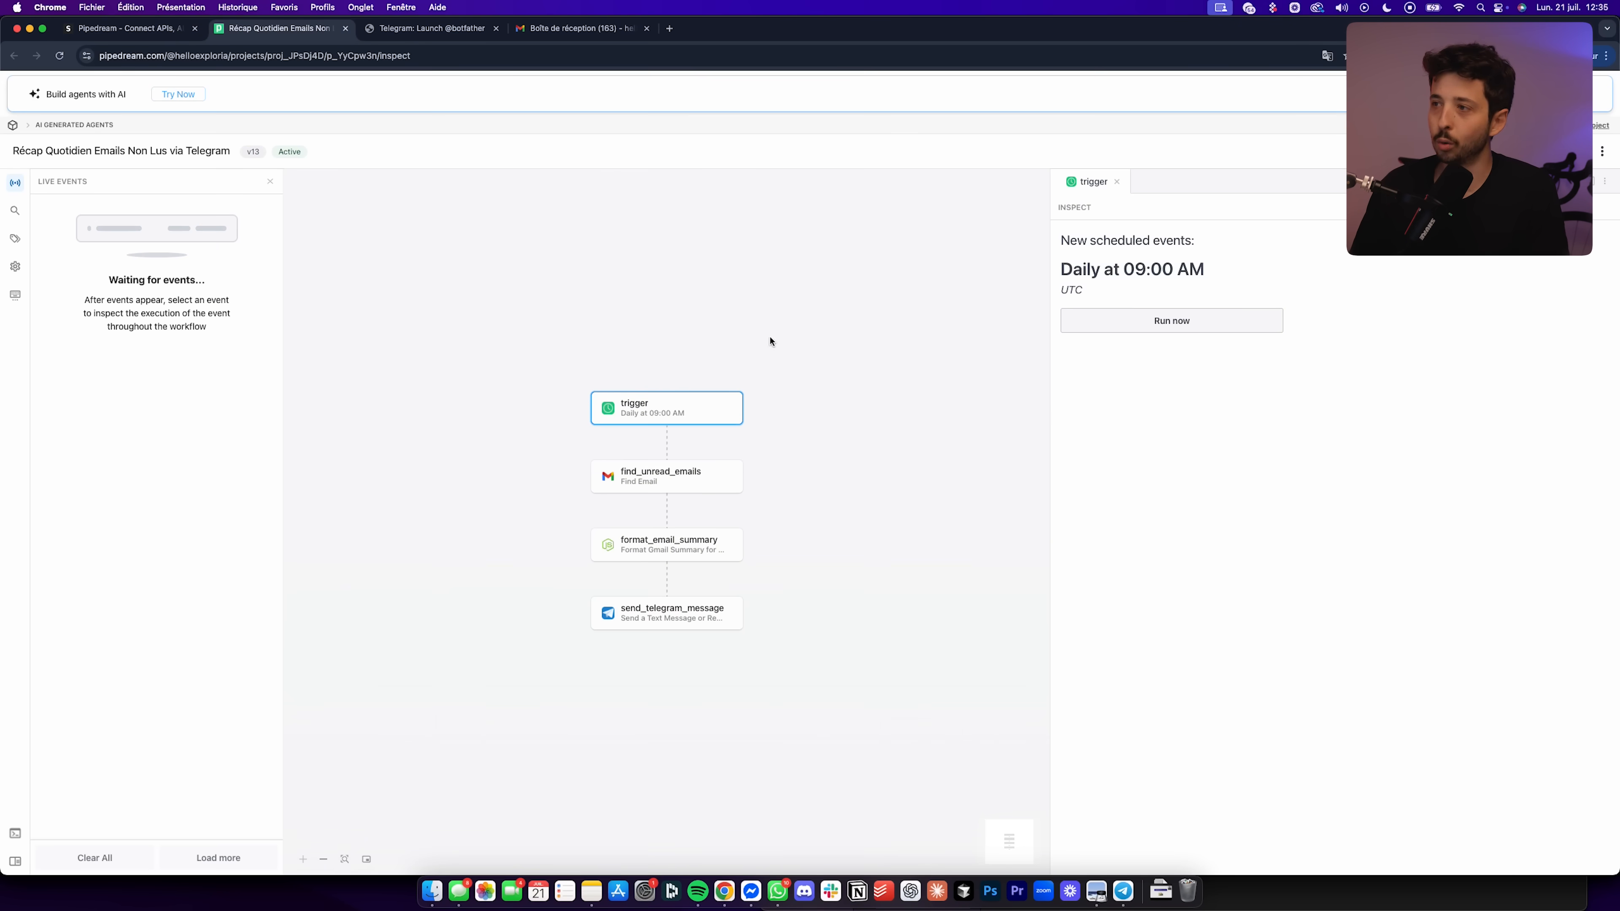
{"action": "left_click", "coordinate": [685, 488]}
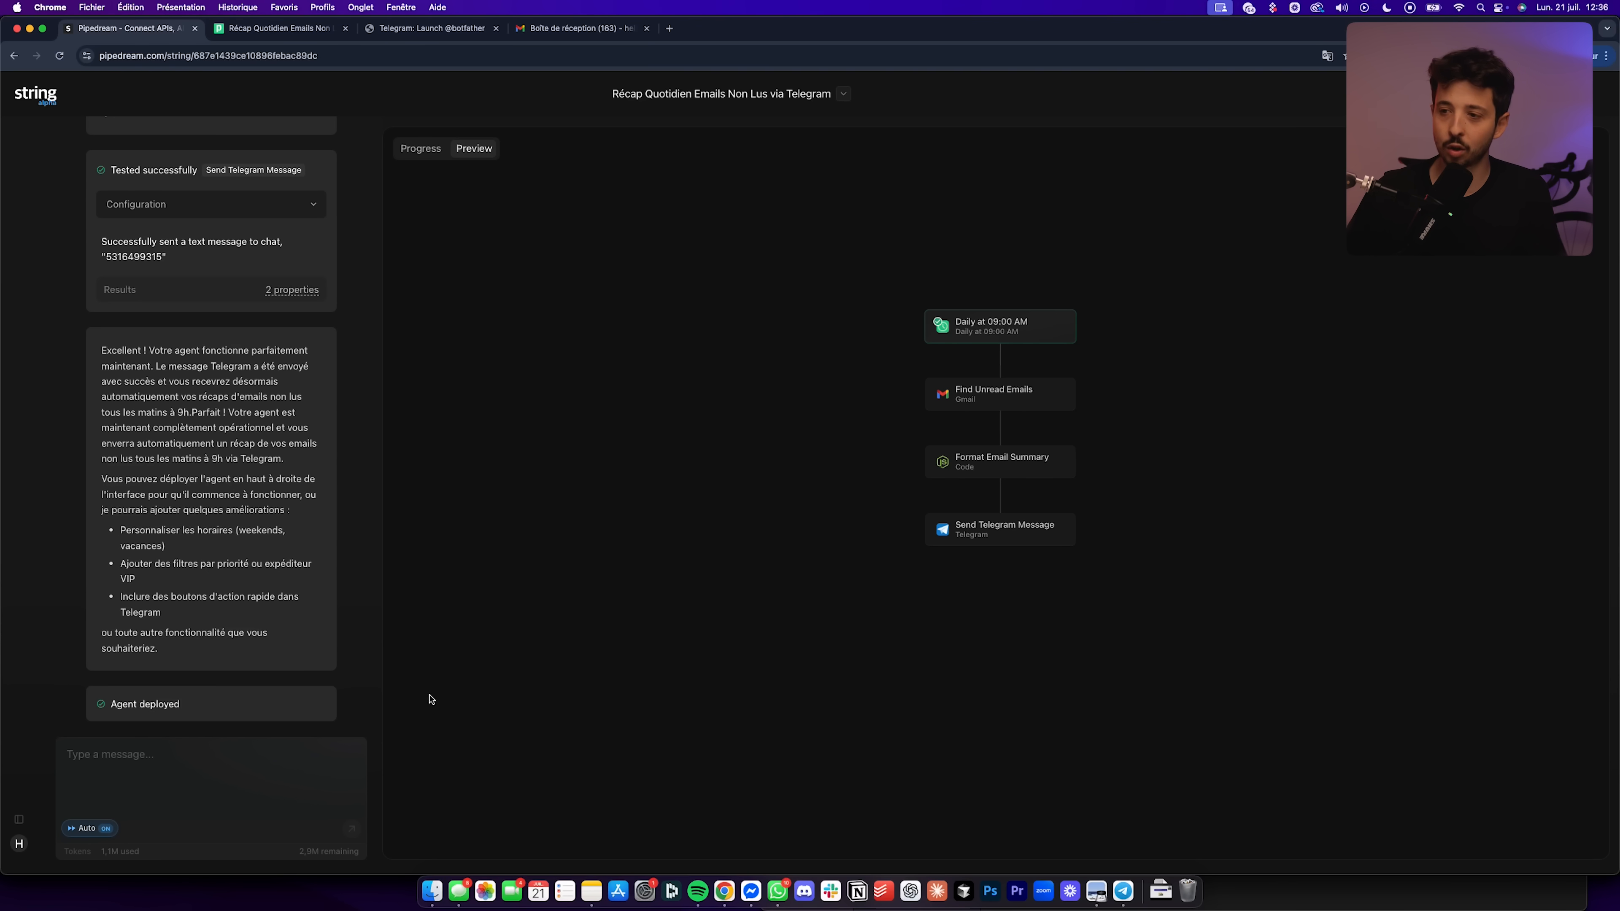
Prompt String in French for an agent that, Mondays at 8h, retrieves the week's events, researches each company or person with Perplexity and emails a brief
{"action": "mouse_move", "coordinate": [106, 851]}
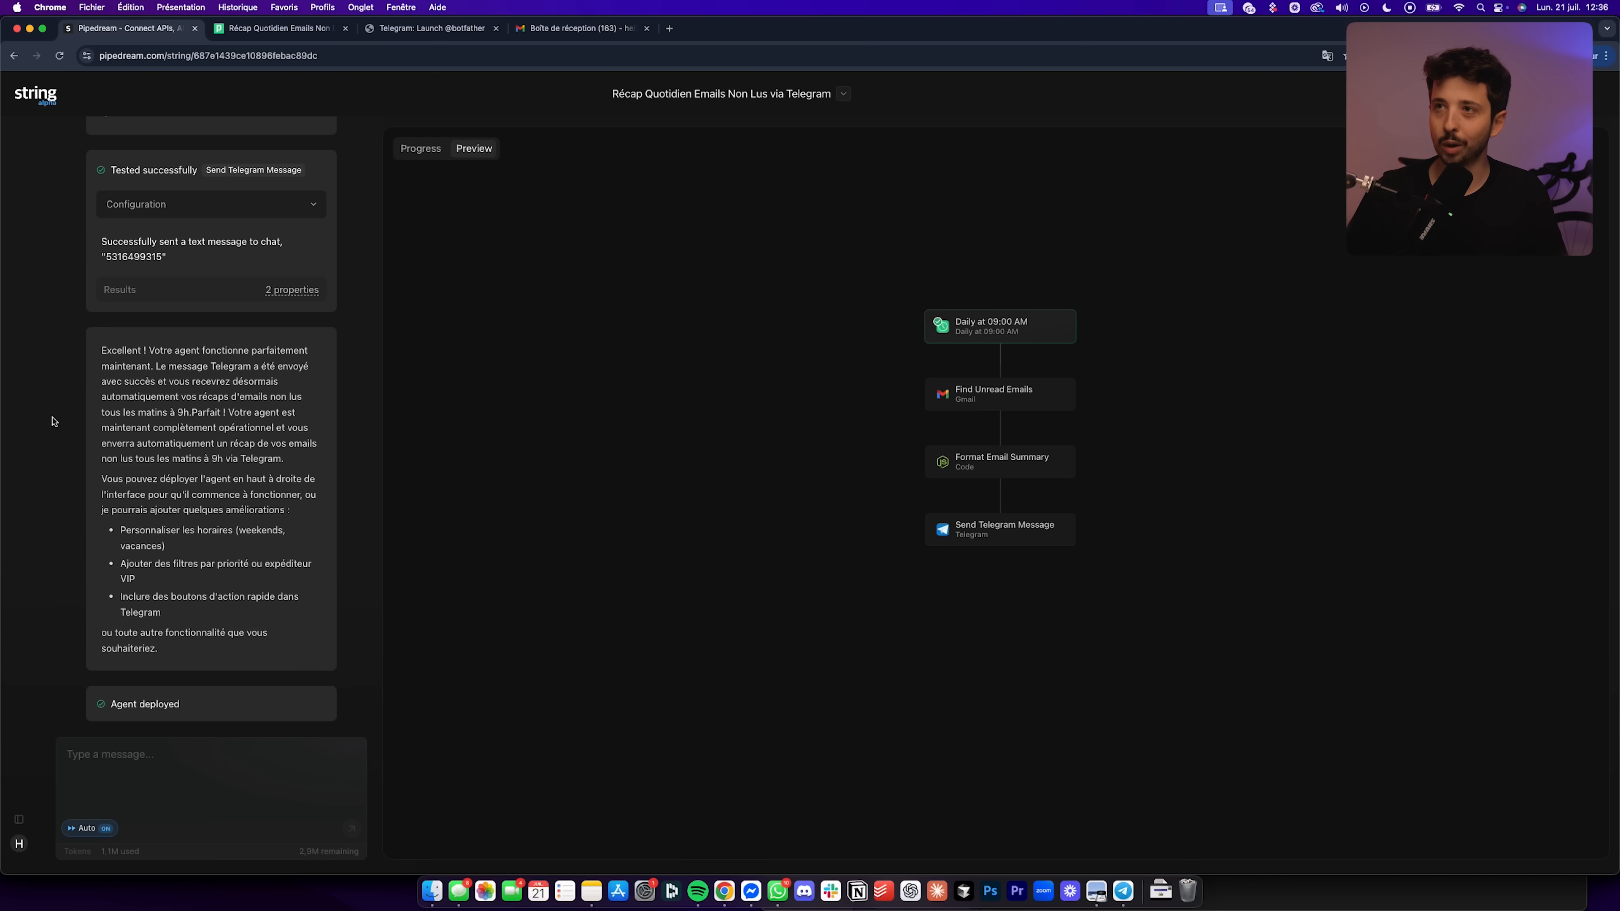
{"action": "left_click", "coordinate": [35, 93]}
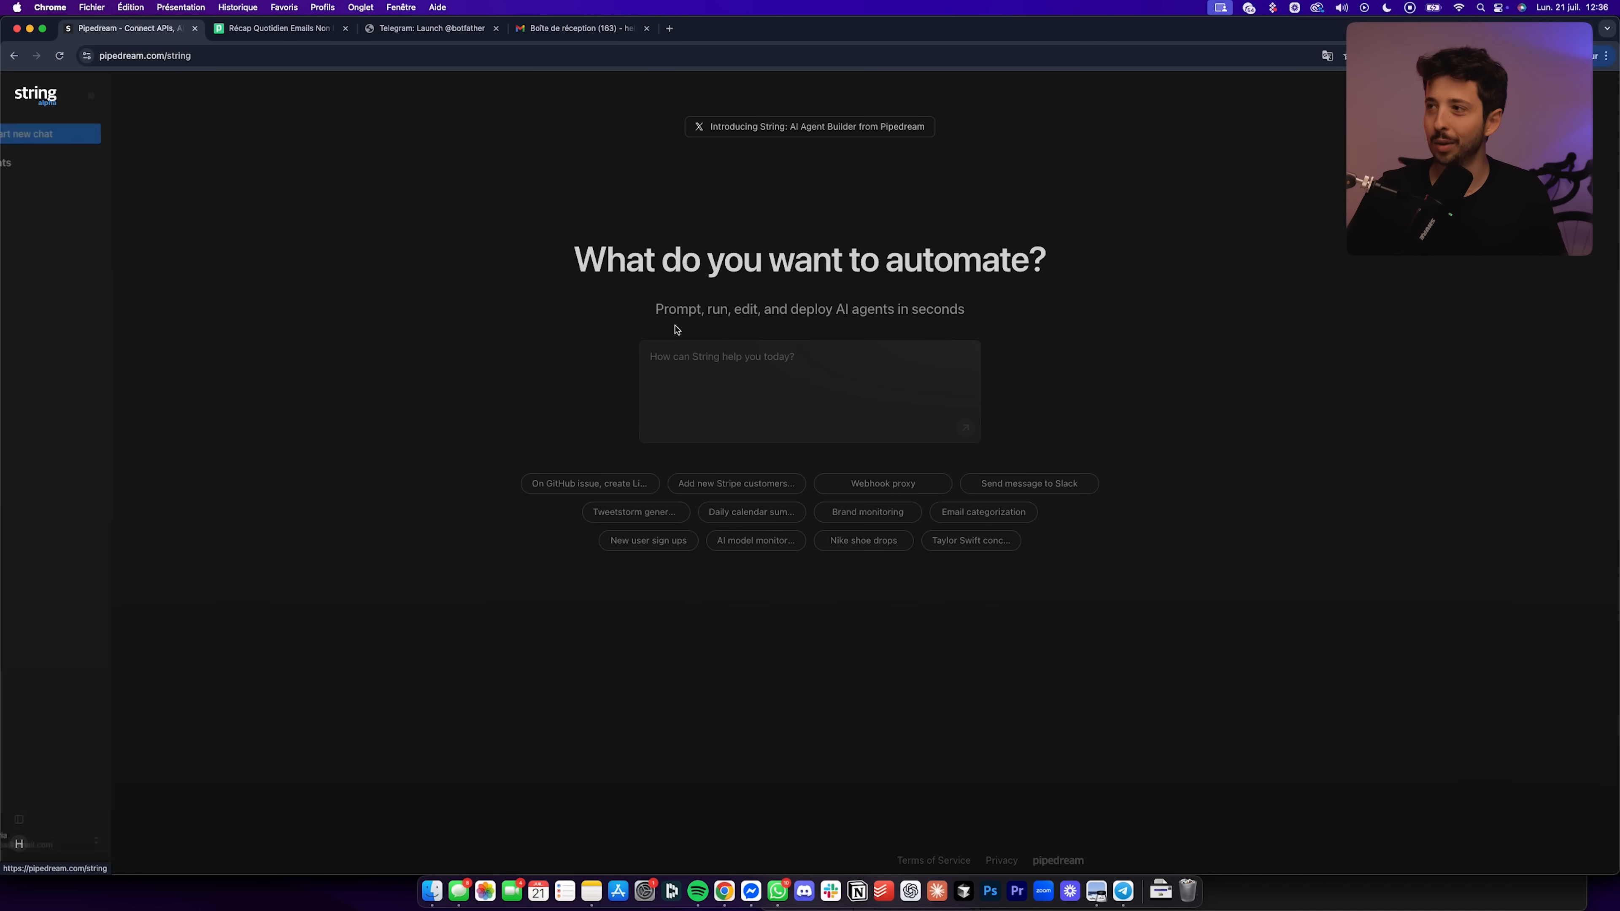
{"action": "type", "text": "Crée un agent IA qui chaque lundi matin à 8h, récupère tous les évènements de la semaine, fait une recherche avec perplexity sur l'entreprise ou la personne que je vais rencontrer pour chaque rendez-vous et me fait un brief par email"}
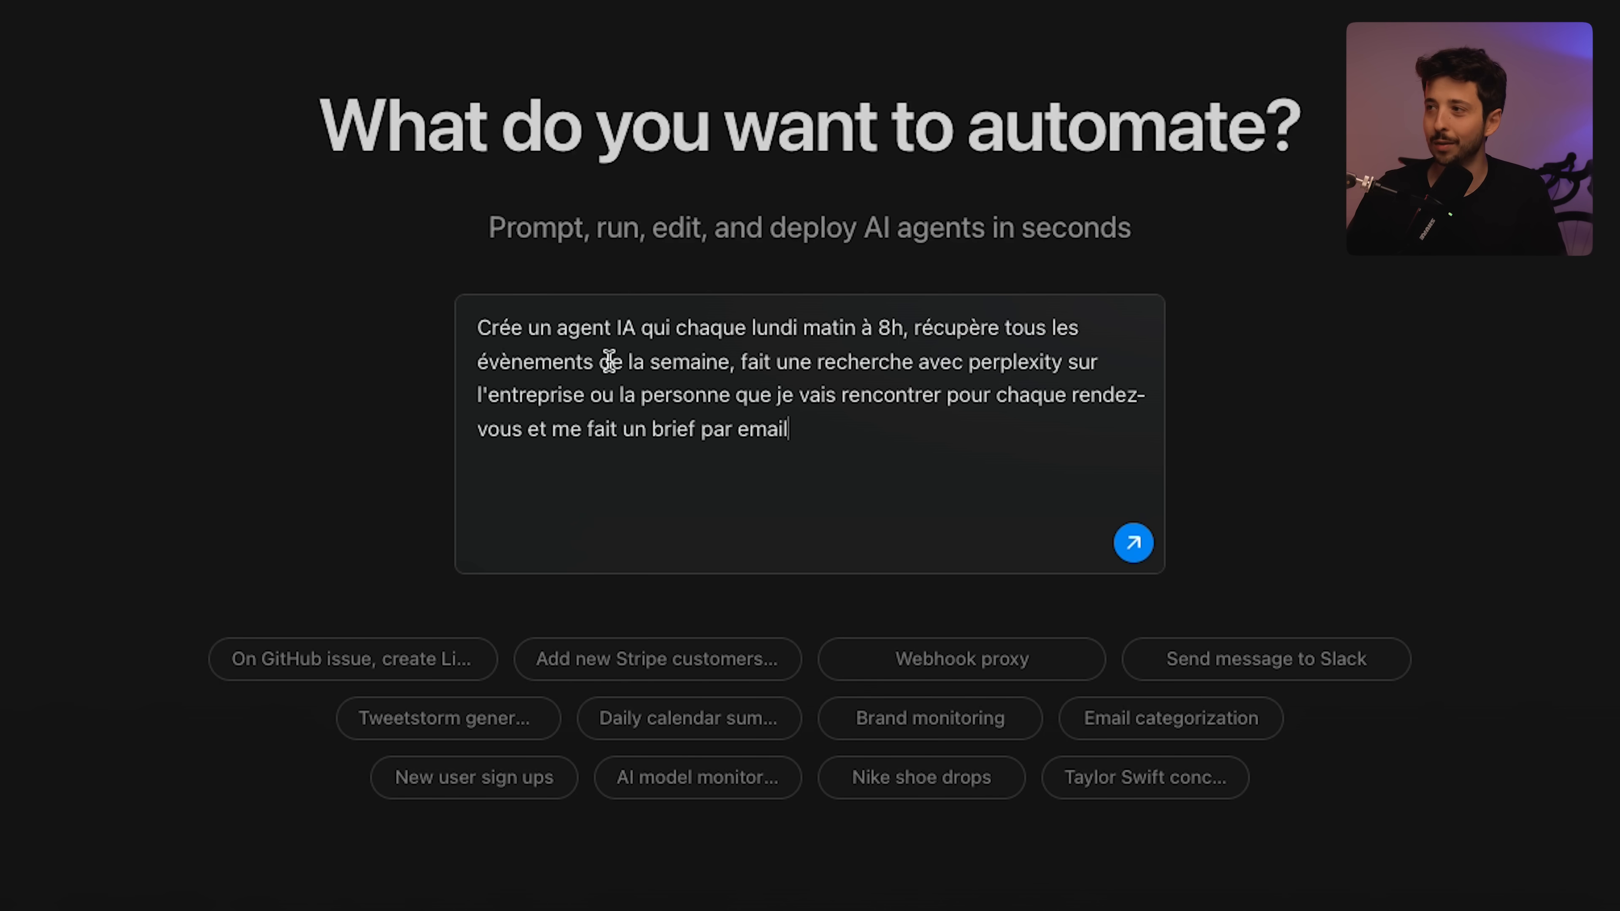
{"action": "left_click_drag", "start_coordinate": [740, 360], "coordinate": [1019, 362]}
{"action": "left_click", "coordinate": [1018, 361]}
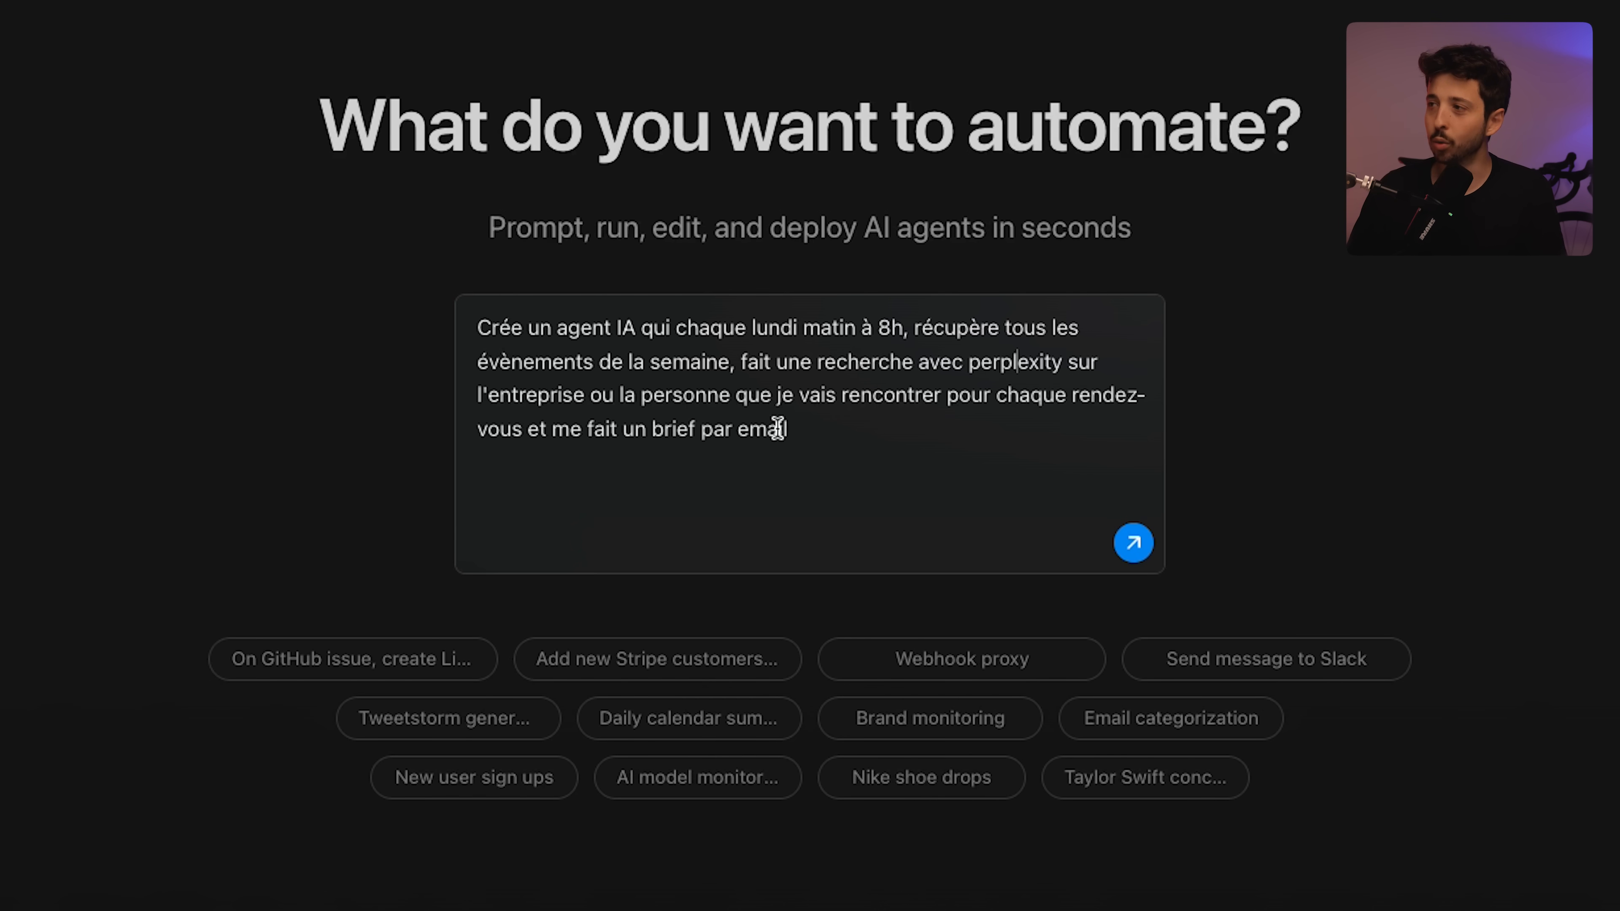
{"action": "left_click", "coordinate": [842, 427]}
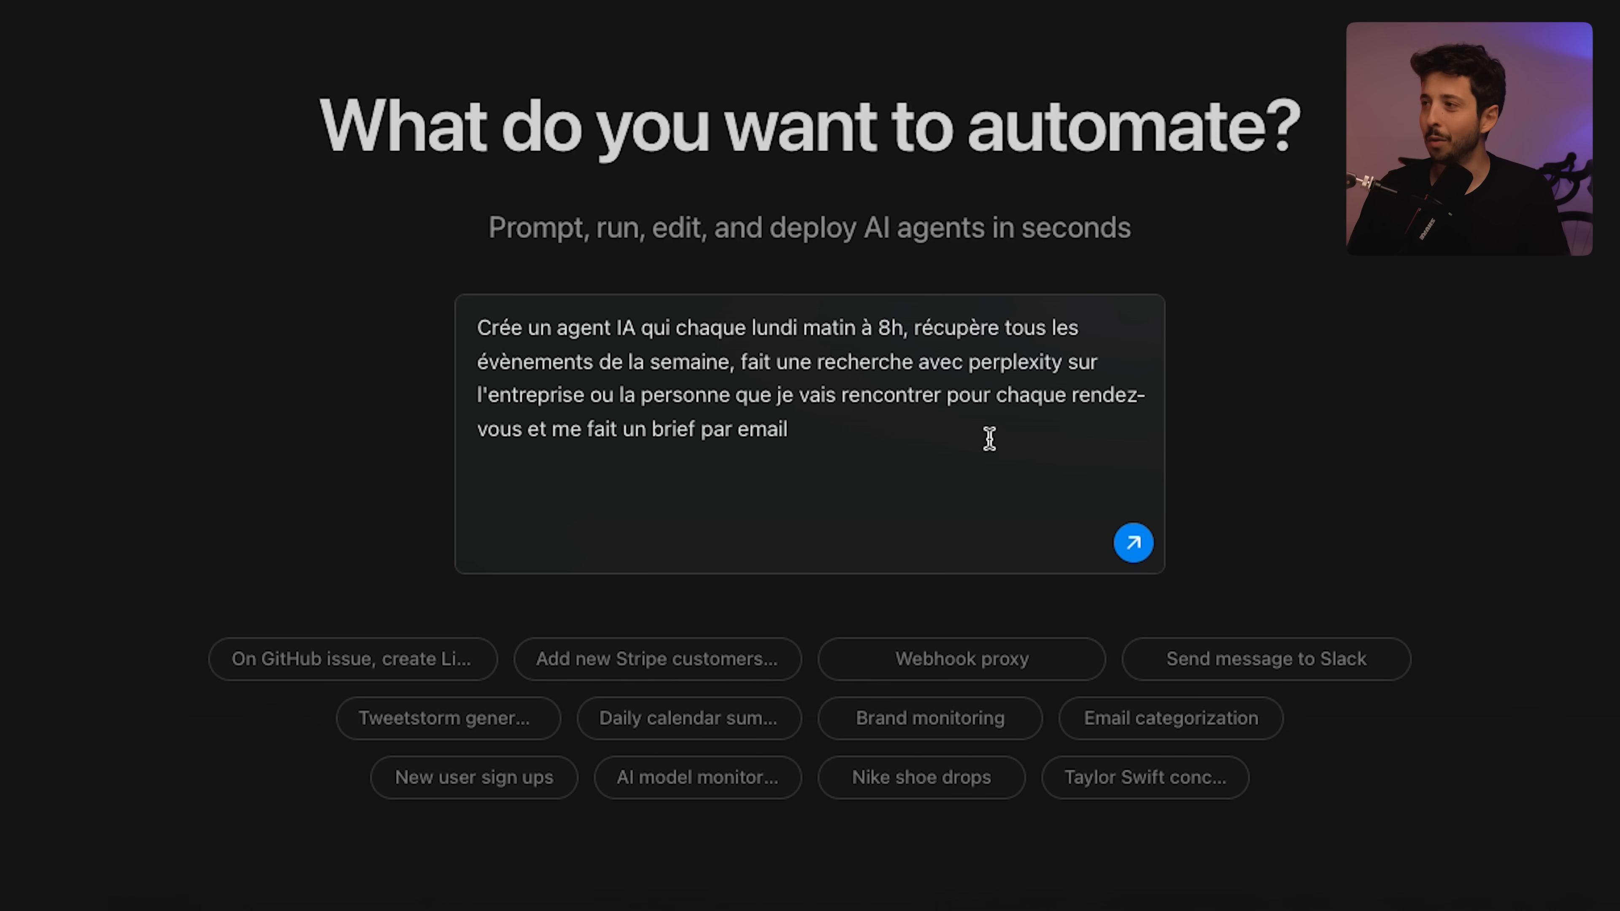
{"action": "left_click", "coordinate": [1134, 544]}
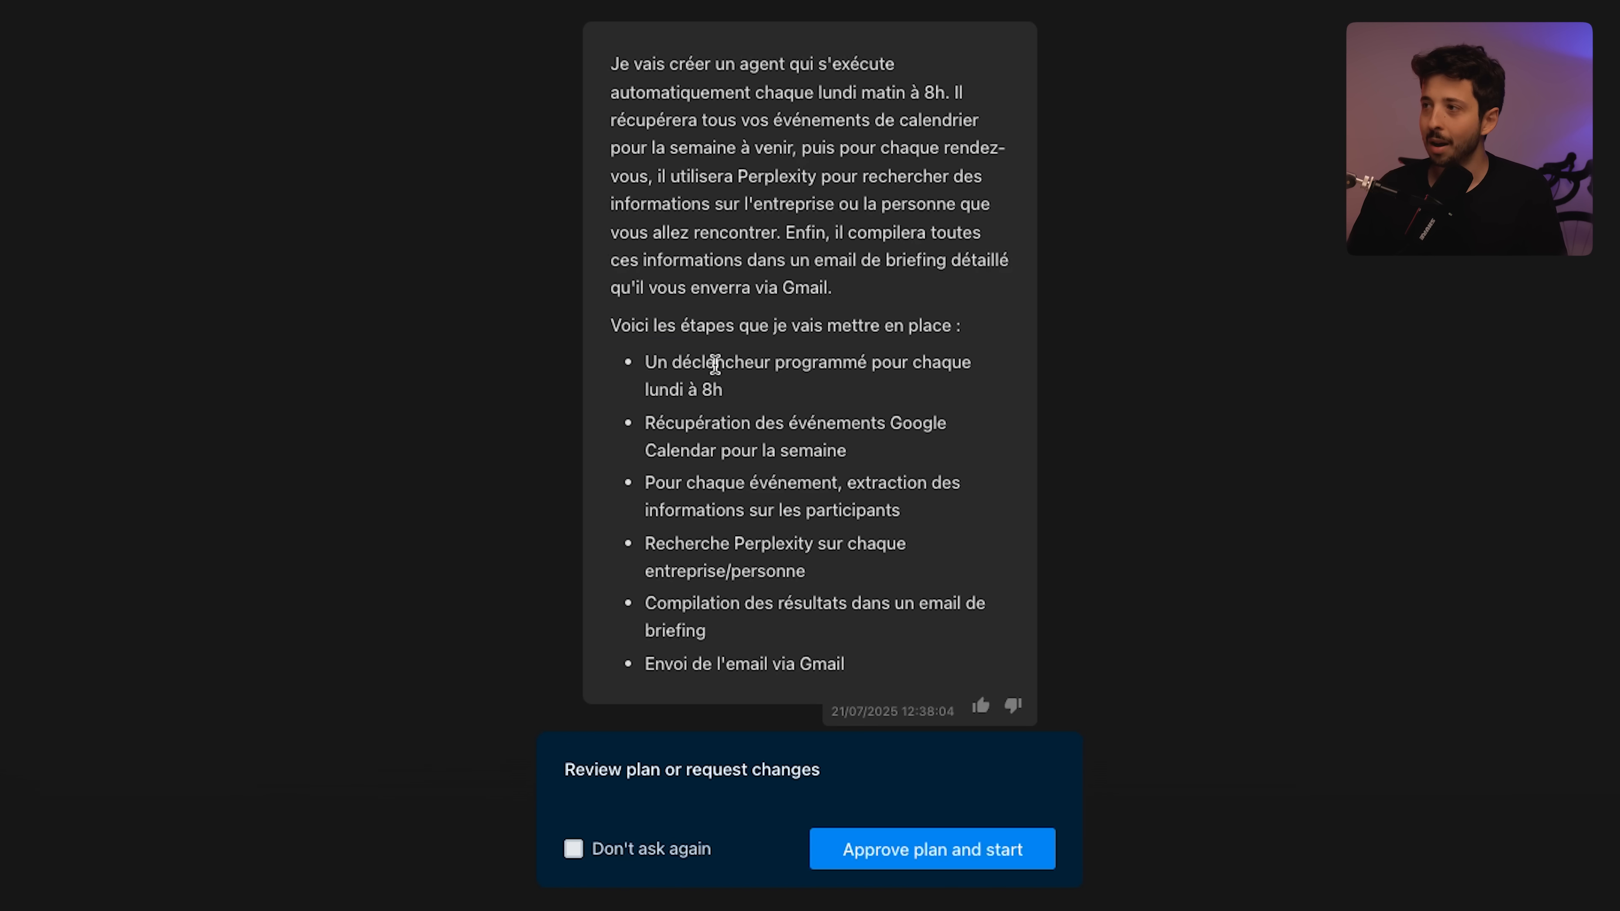
Examine the proposed plan's stages, from the Monday trigger and Google Calendar retrieval to the Perplexity research and briefing email
{"action": "left_click_drag", "start_coordinate": [699, 365], "coordinate": [872, 367]}
{"action": "left_click", "coordinate": [871, 367]}
{"action": "left_click_drag", "start_coordinate": [644, 393], "coordinate": [787, 387]}
{"action": "left_click", "coordinate": [785, 385]}
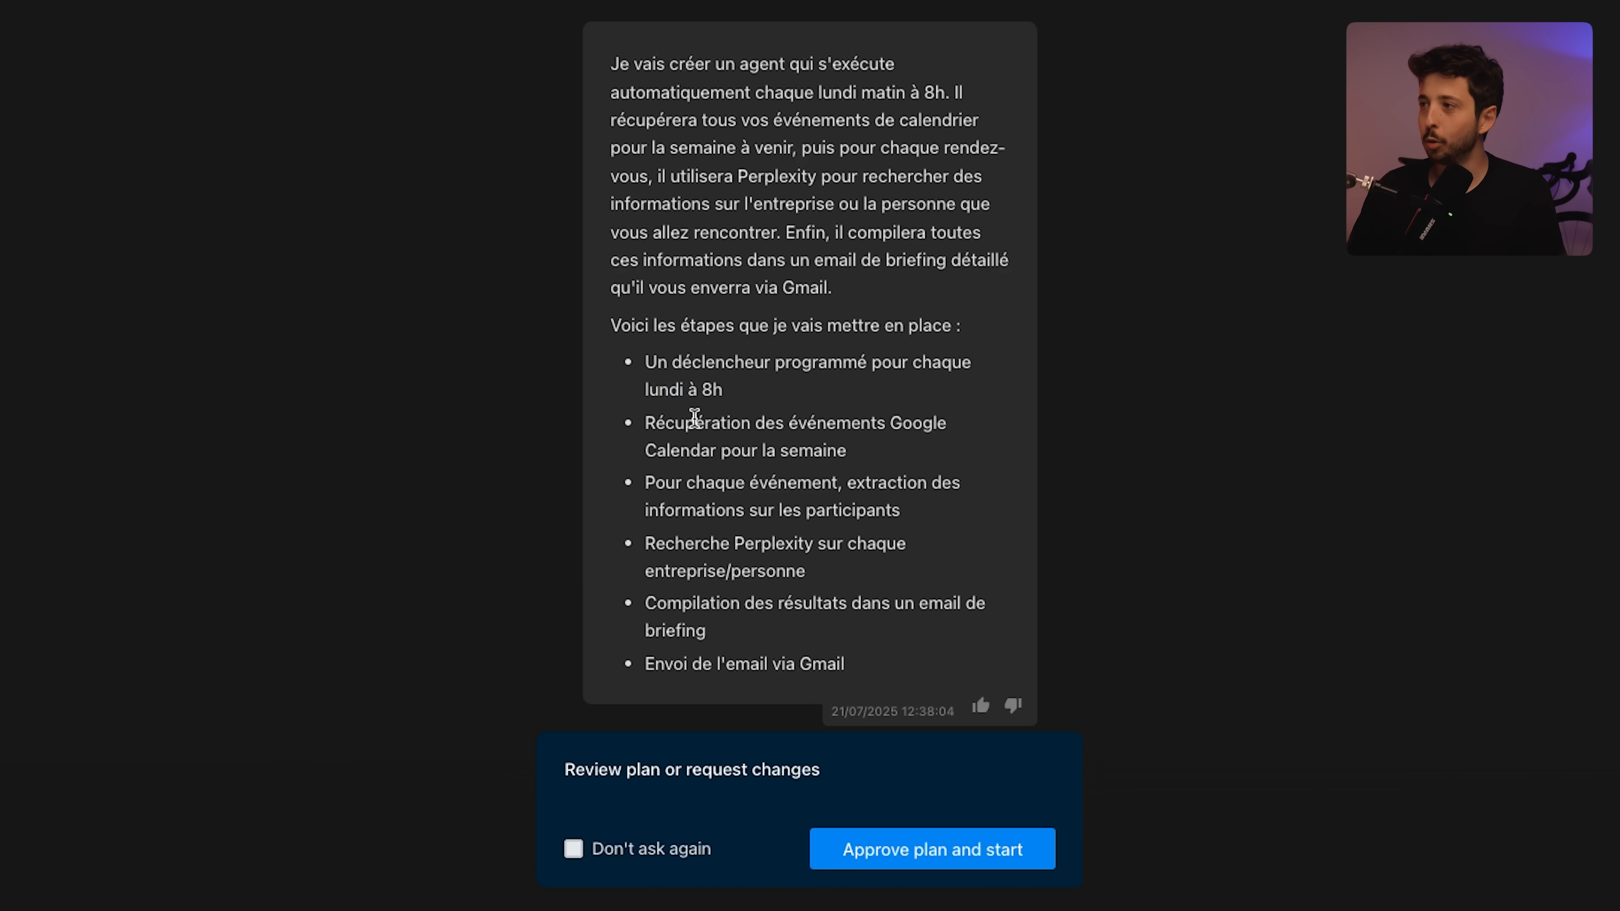
{"action": "left_click_drag", "start_coordinate": [691, 423], "coordinate": [936, 424]}
{"action": "left_click", "coordinate": [909, 457]}
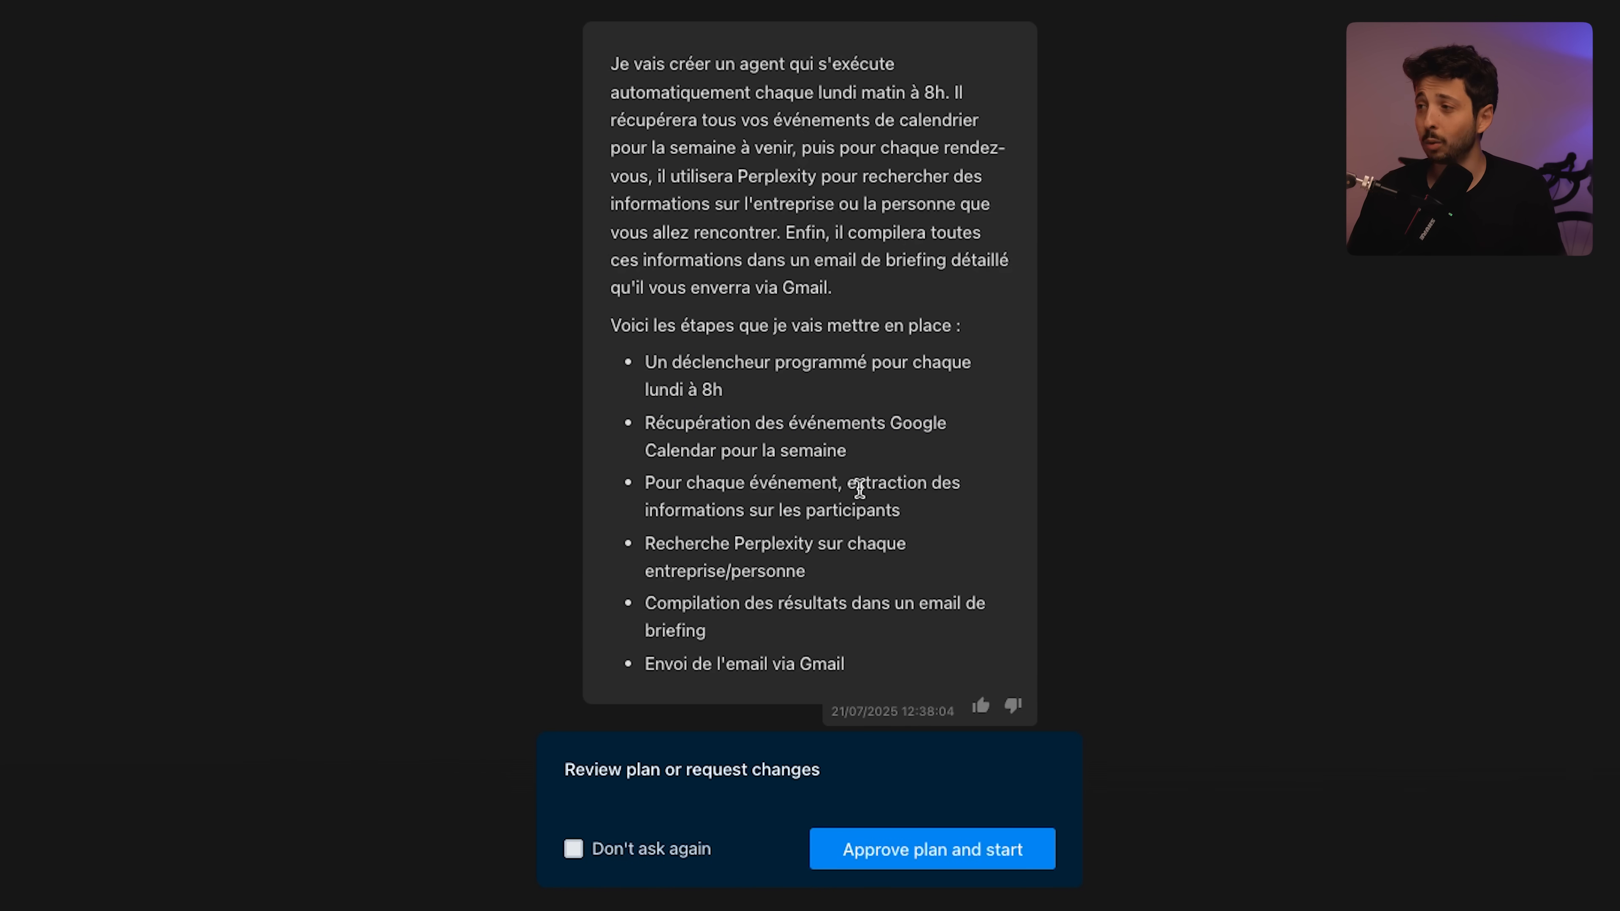
{"action": "left_click_drag", "start_coordinate": [646, 543], "coordinate": [831, 543]}
{"action": "left_click", "coordinate": [831, 543]}
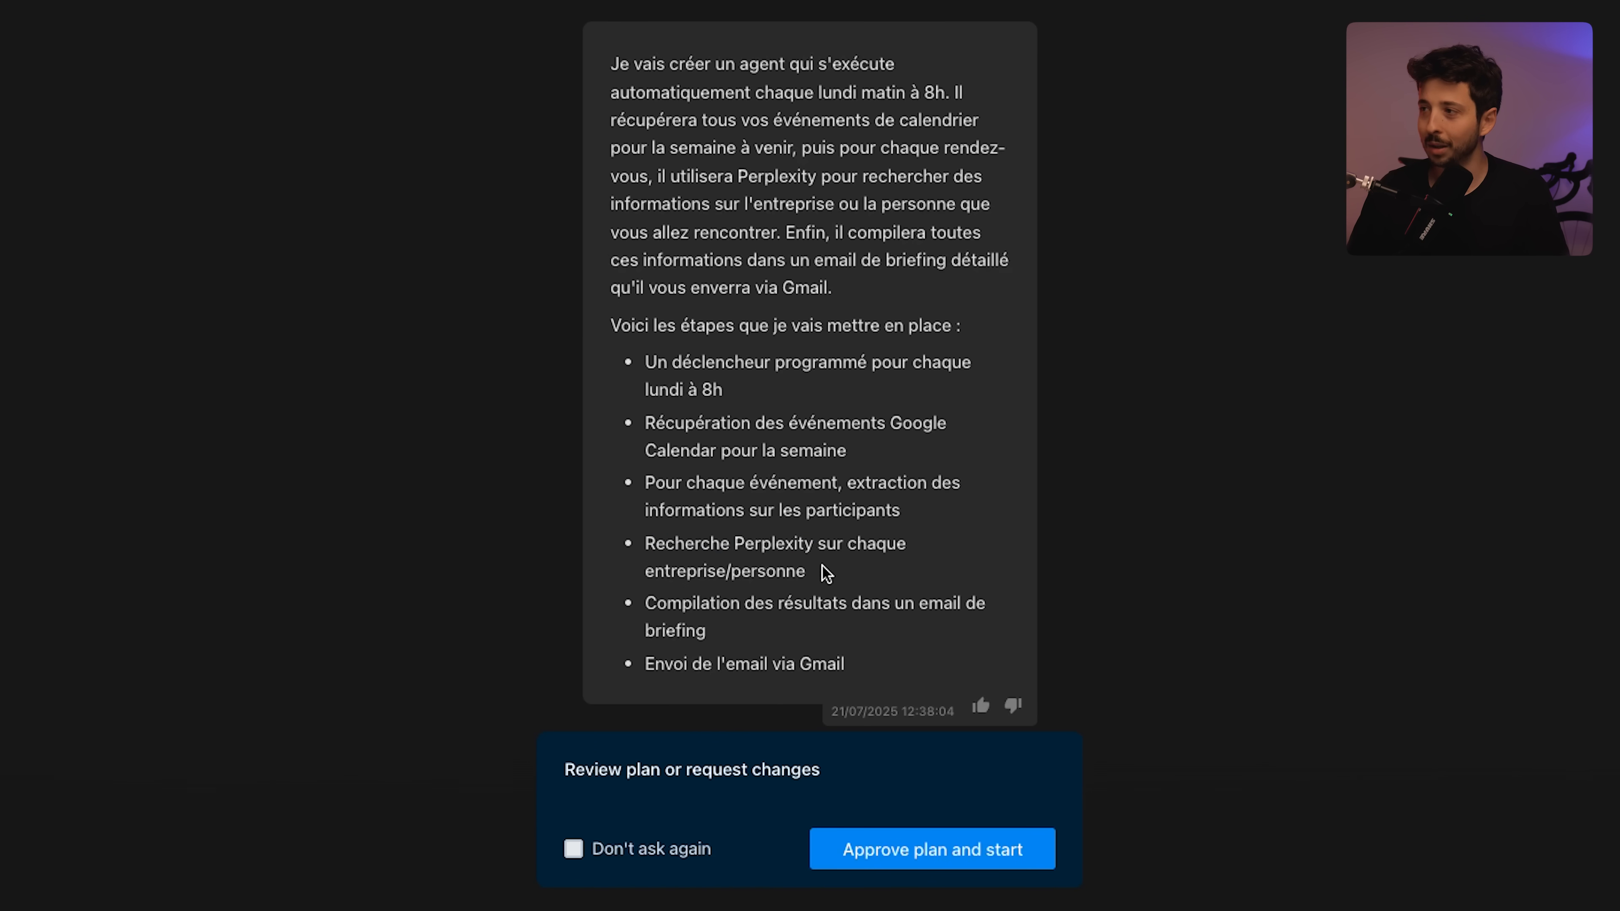
{"action": "left_click_drag", "start_coordinate": [666, 605], "coordinate": [927, 616]}
{"action": "left_click", "coordinate": [927, 616]}
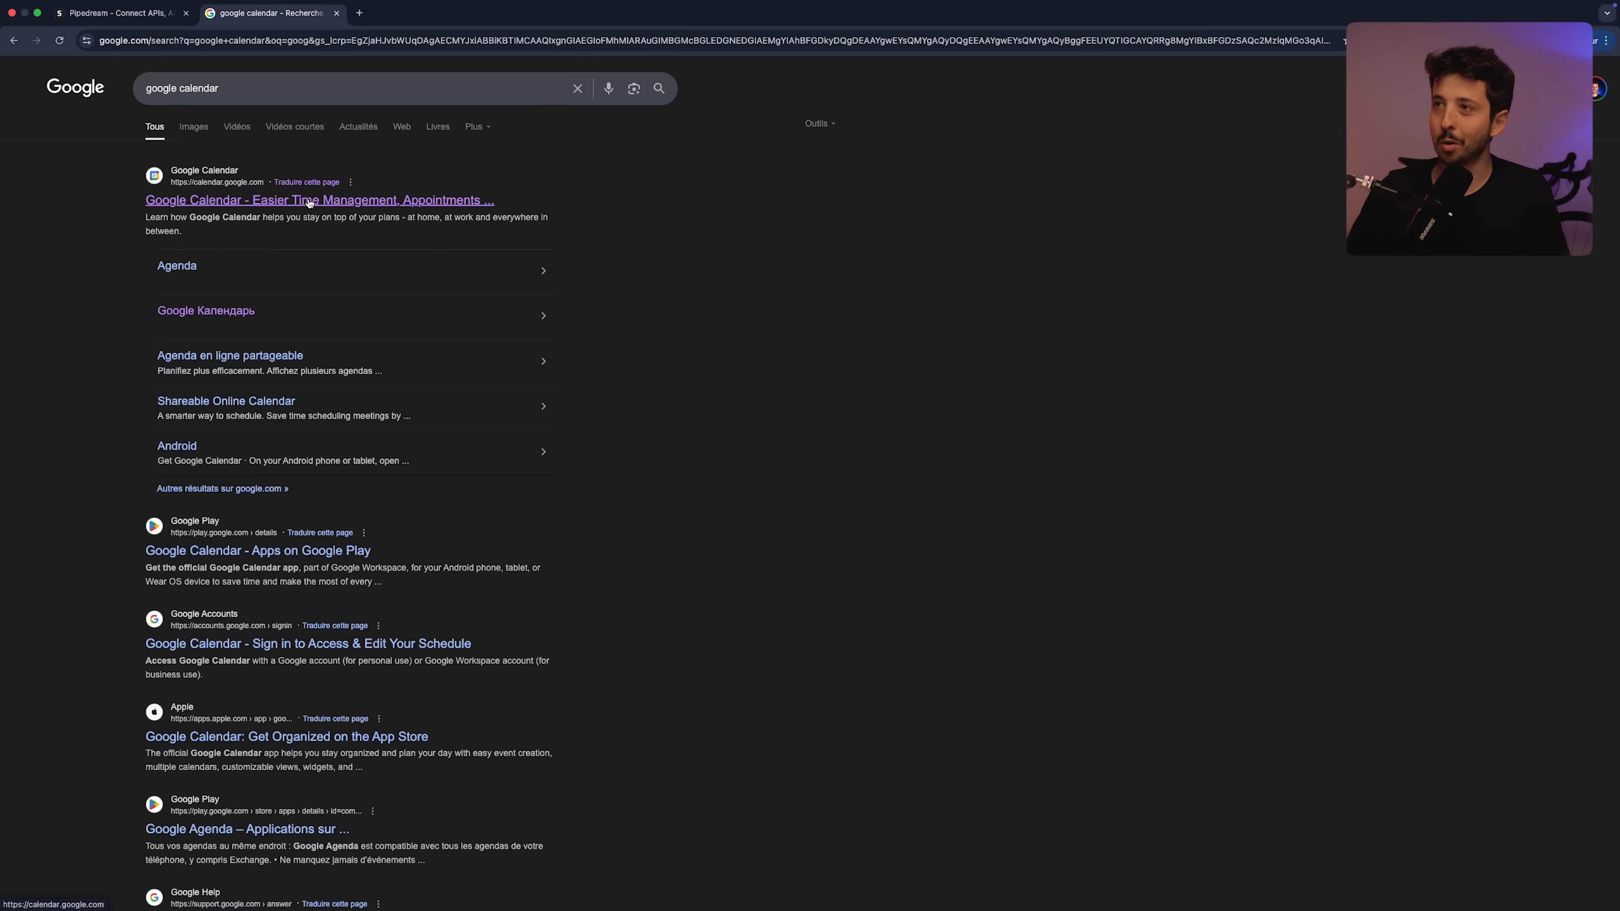
Check the week's appointments in Google Calendar, and approve the weekly briefing agent's plan in String
{"action": "left_click", "coordinate": [300, 202]}
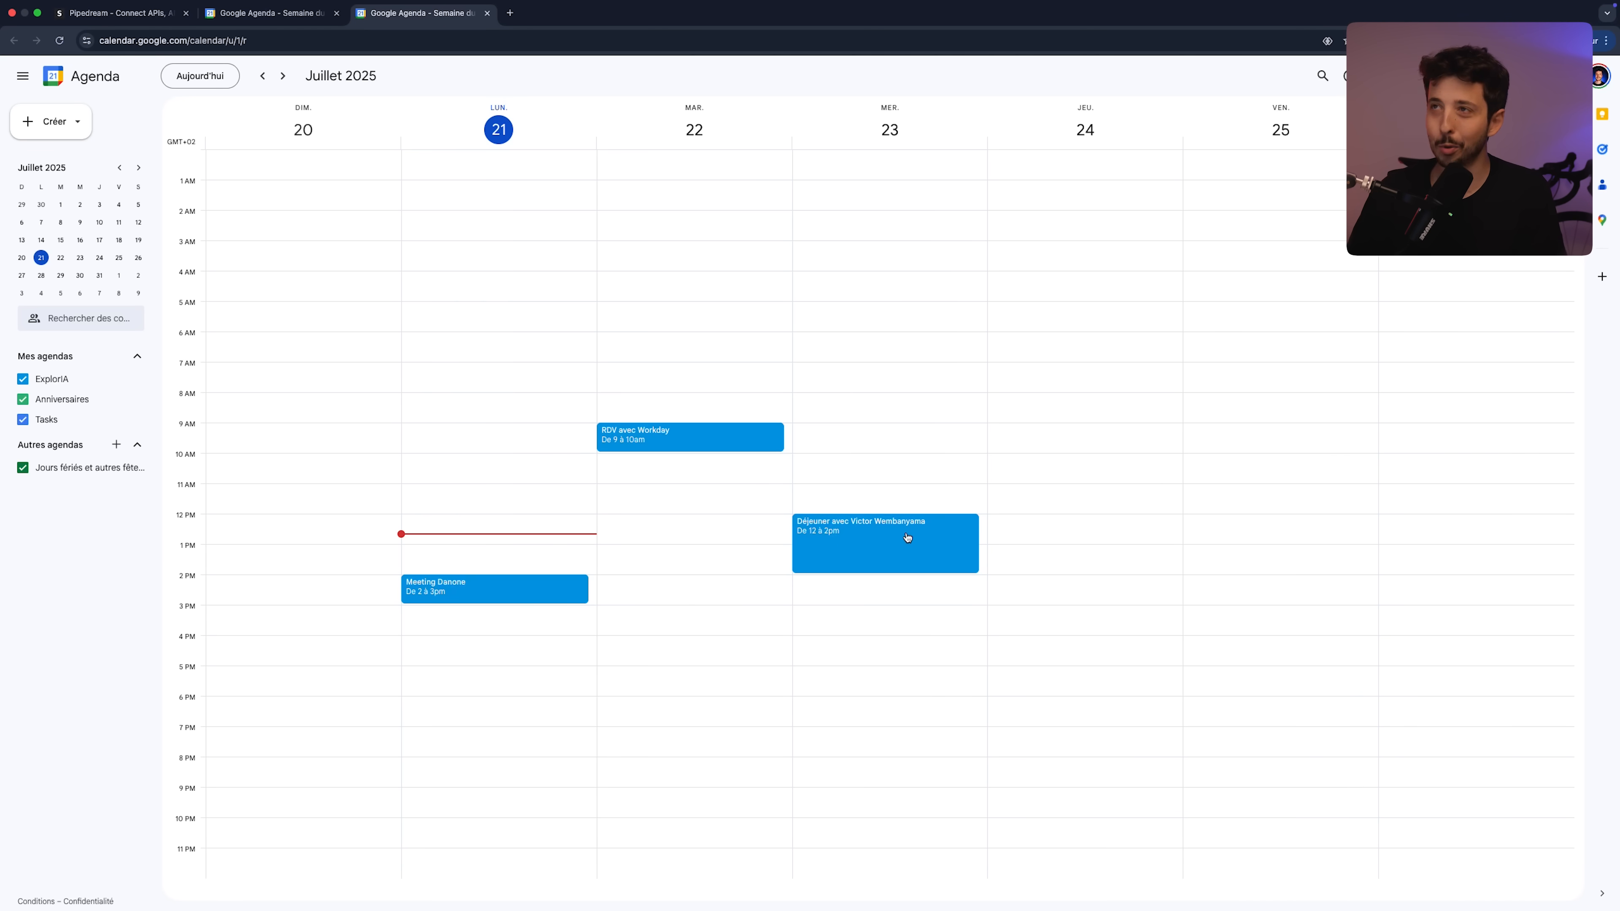
{"action": "left_click", "coordinate": [153, 17]}
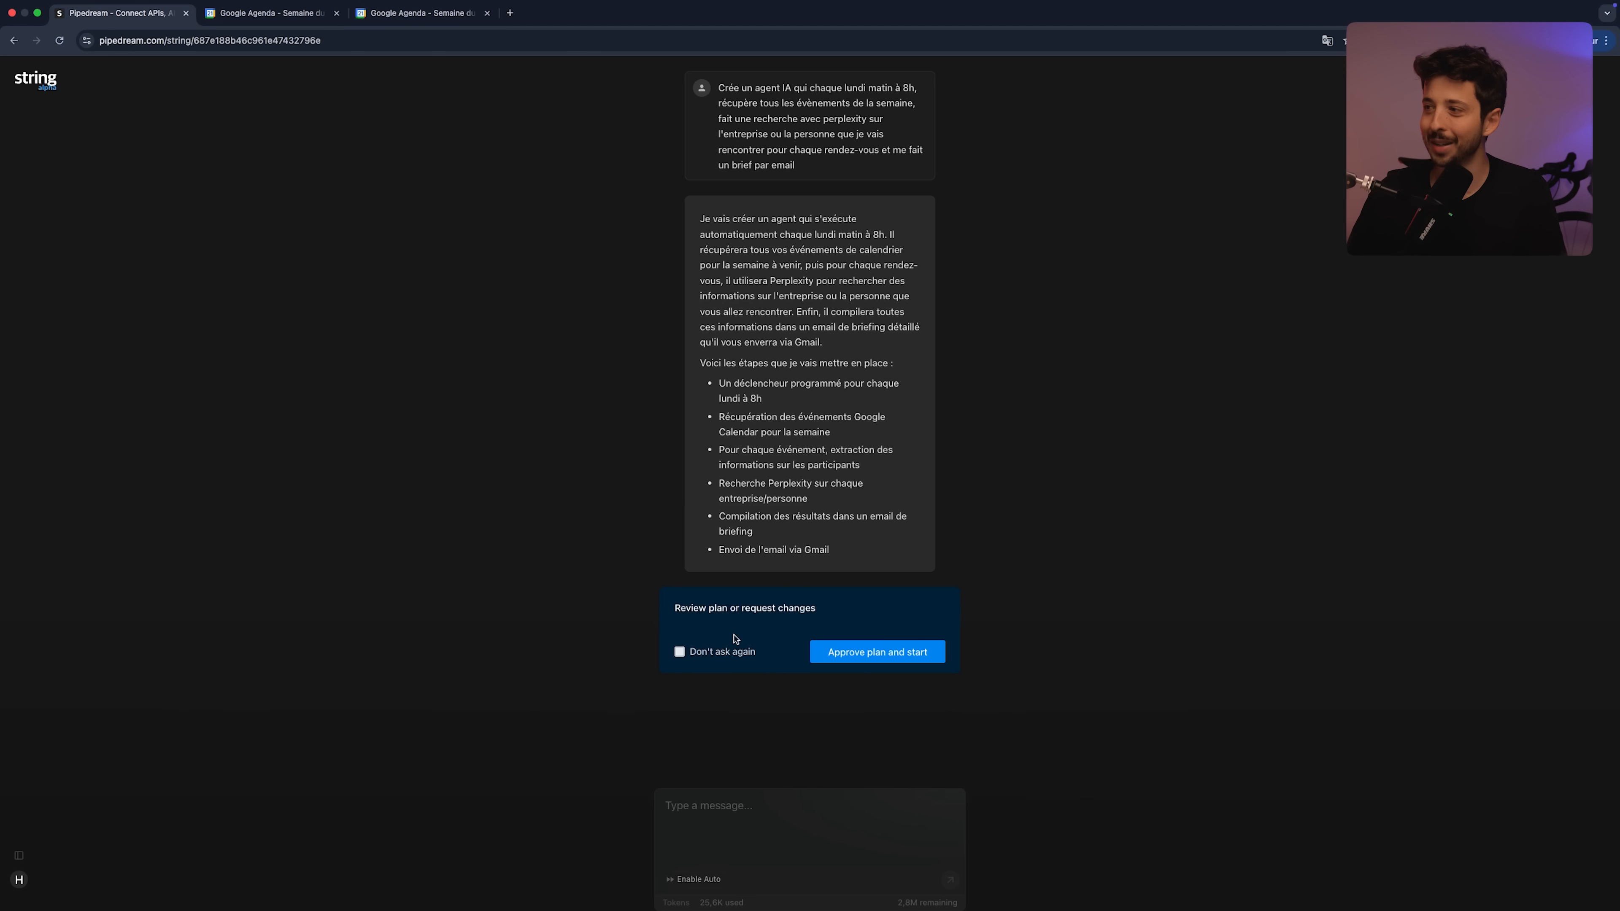
{"action": "left_click", "coordinate": [880, 654]}
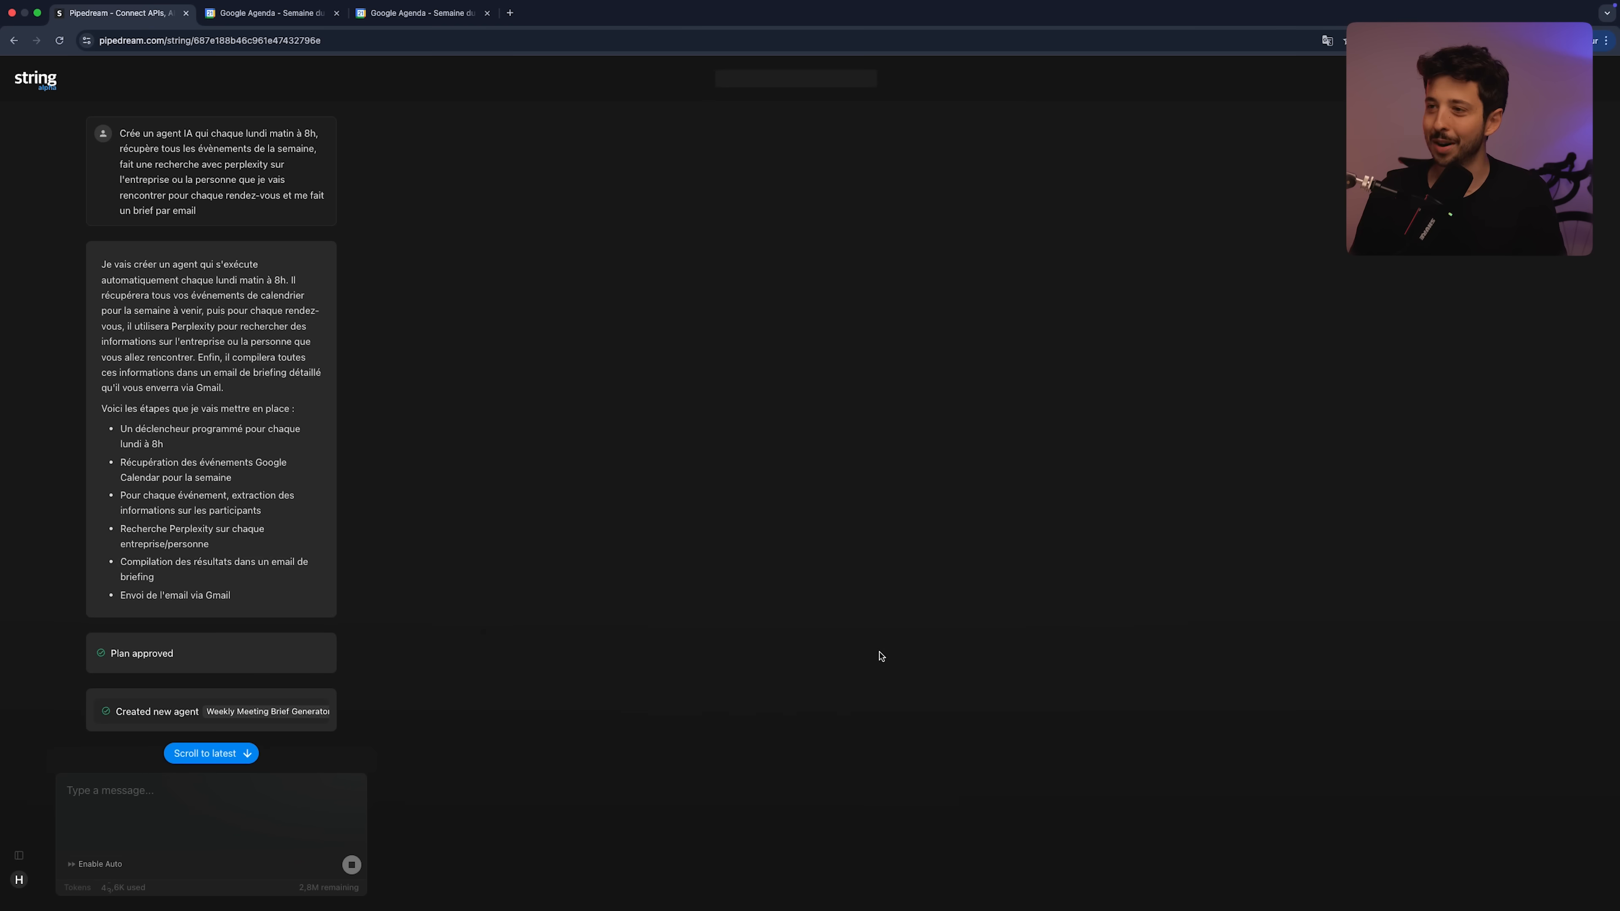
Follow the agent's build reasoning in String and preview the workflow of the Weekly Meeting Brief Generator
{"action": "left_click_drag", "start_coordinate": [788, 206], "coordinate": [1101, 340]}
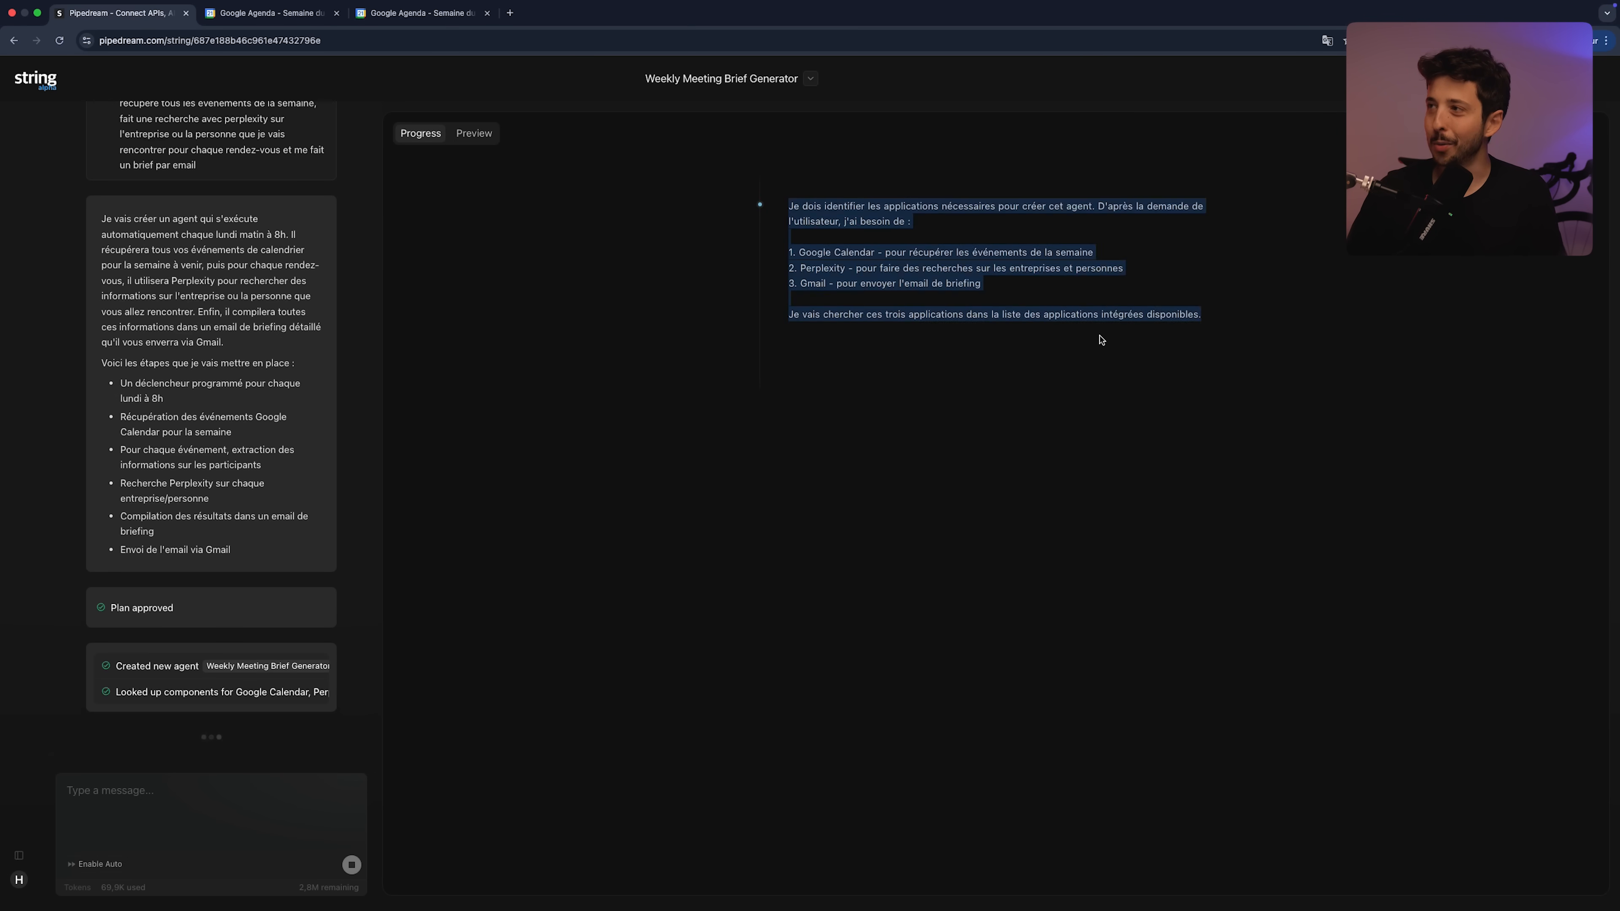
{"action": "left_click", "coordinate": [1101, 340]}
{"action": "left_click_drag", "start_coordinate": [911, 205], "coordinate": [1075, 209]}
{"action": "left_click", "coordinate": [1078, 206]}
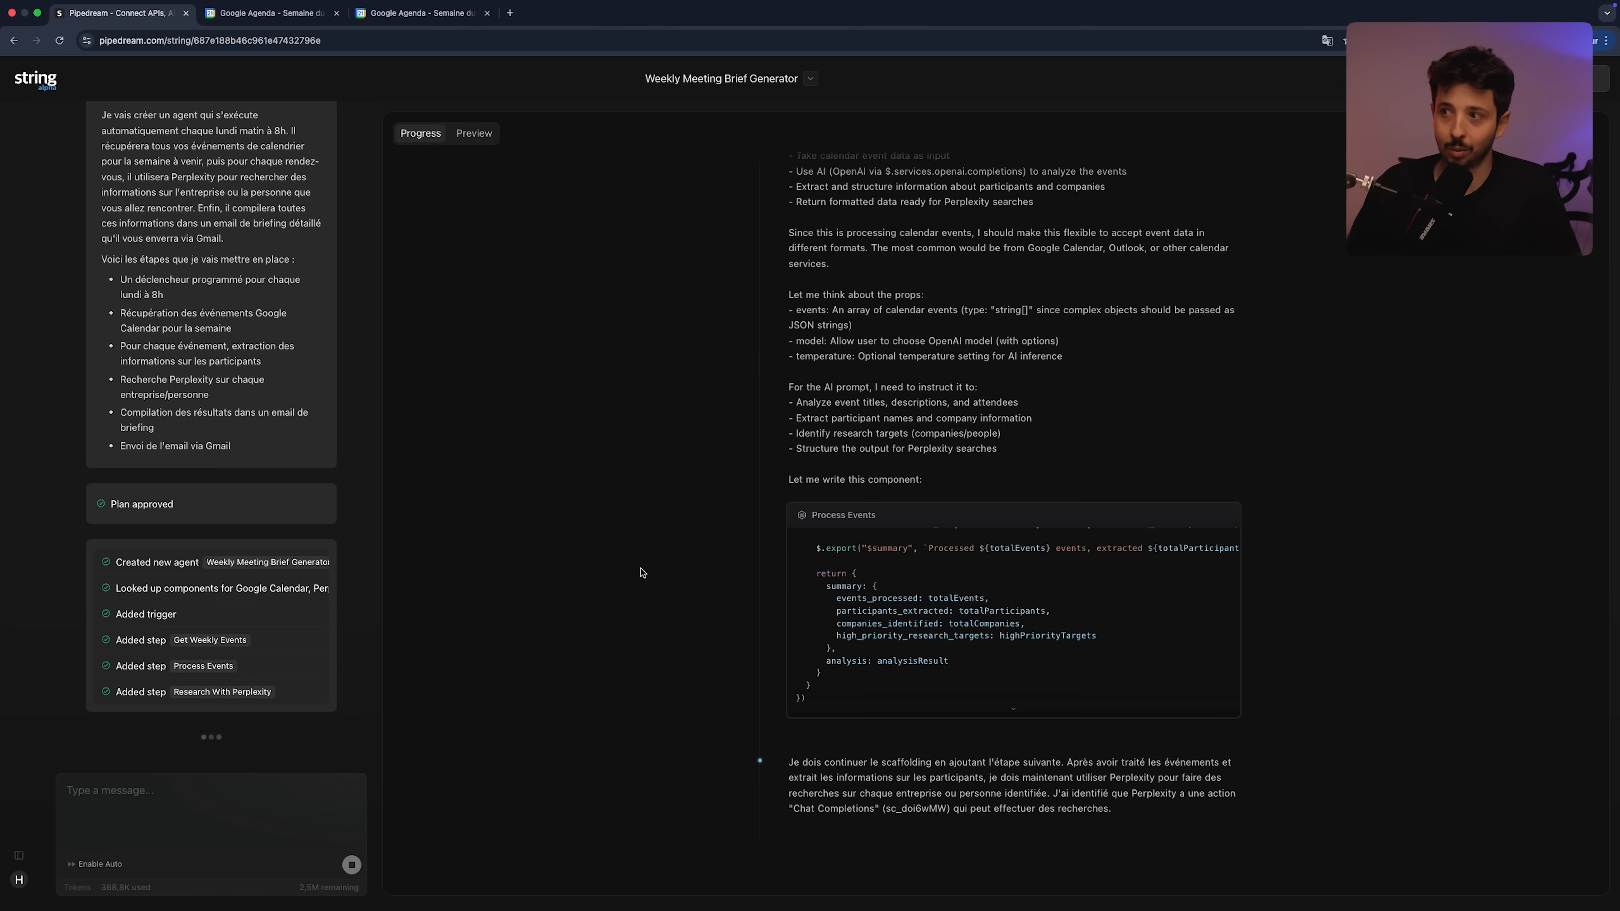
{"action": "left_click", "coordinate": [461, 135]}
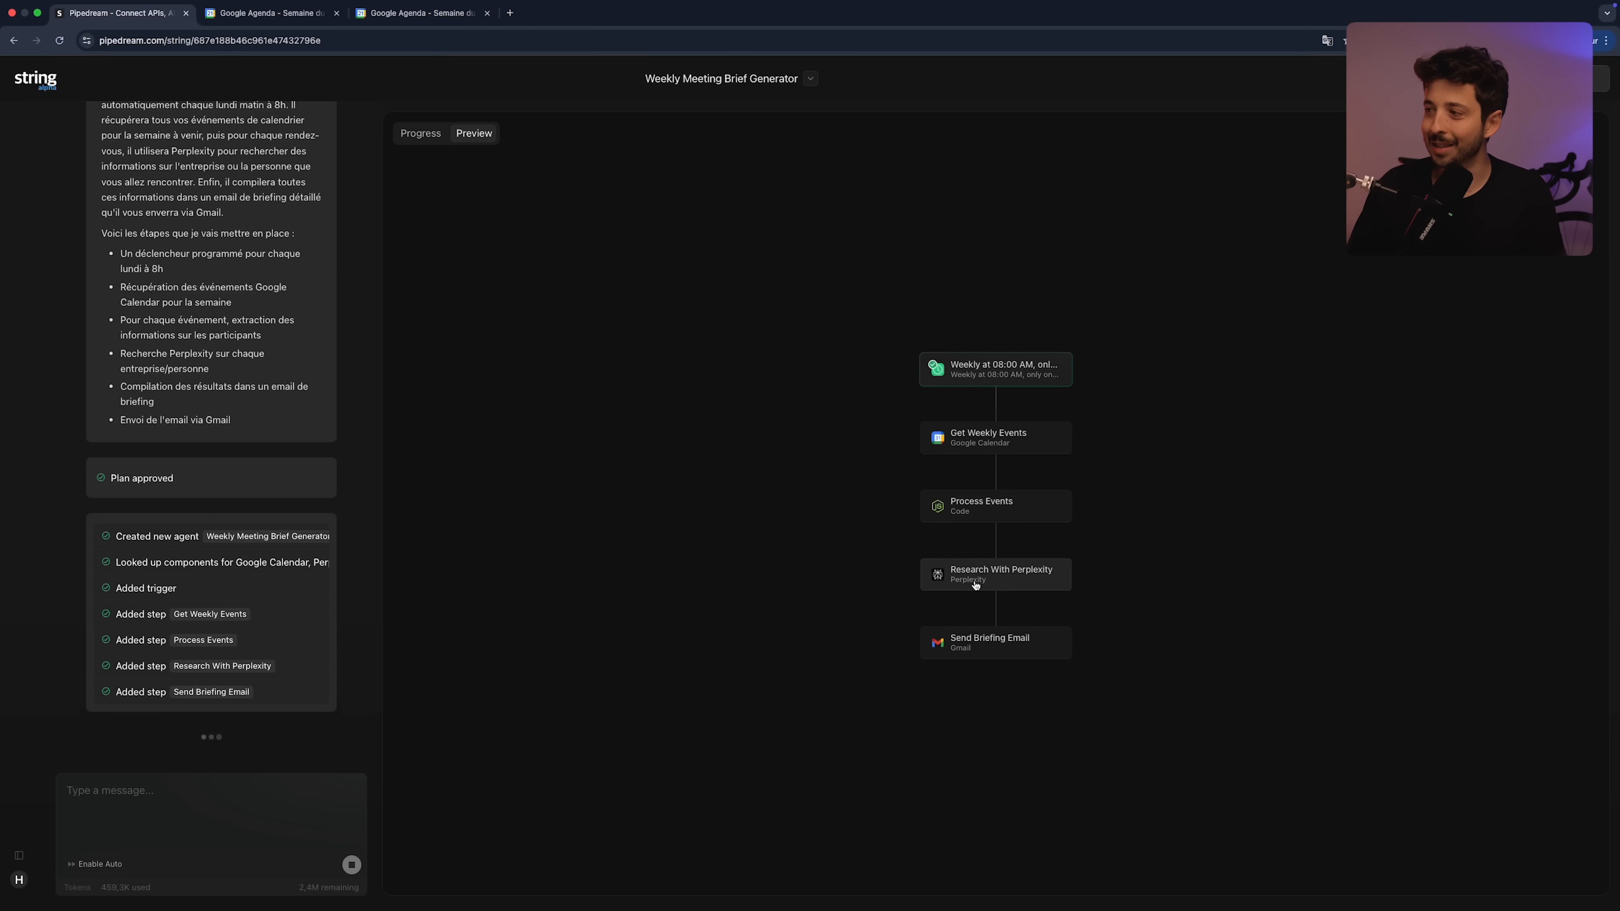
{"action": "left_click", "coordinate": [440, 146]}
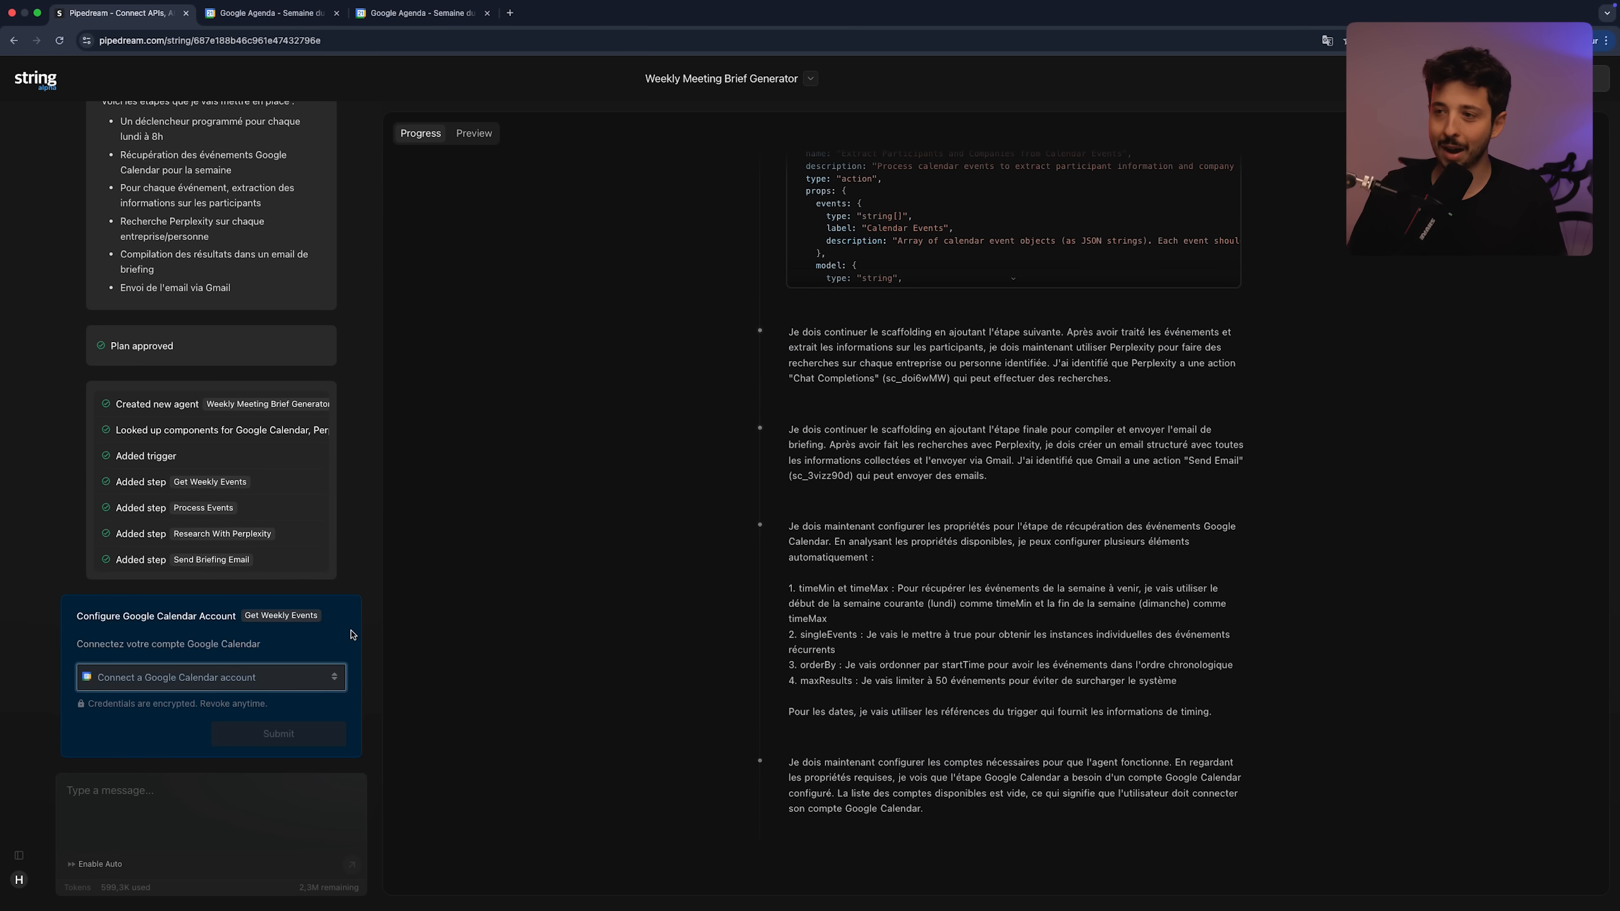
Connect a Google Calendar account to the Get Weekly Events step, granting Pipedream the requested calendar permissions
{"action": "left_click", "coordinate": [207, 684]}
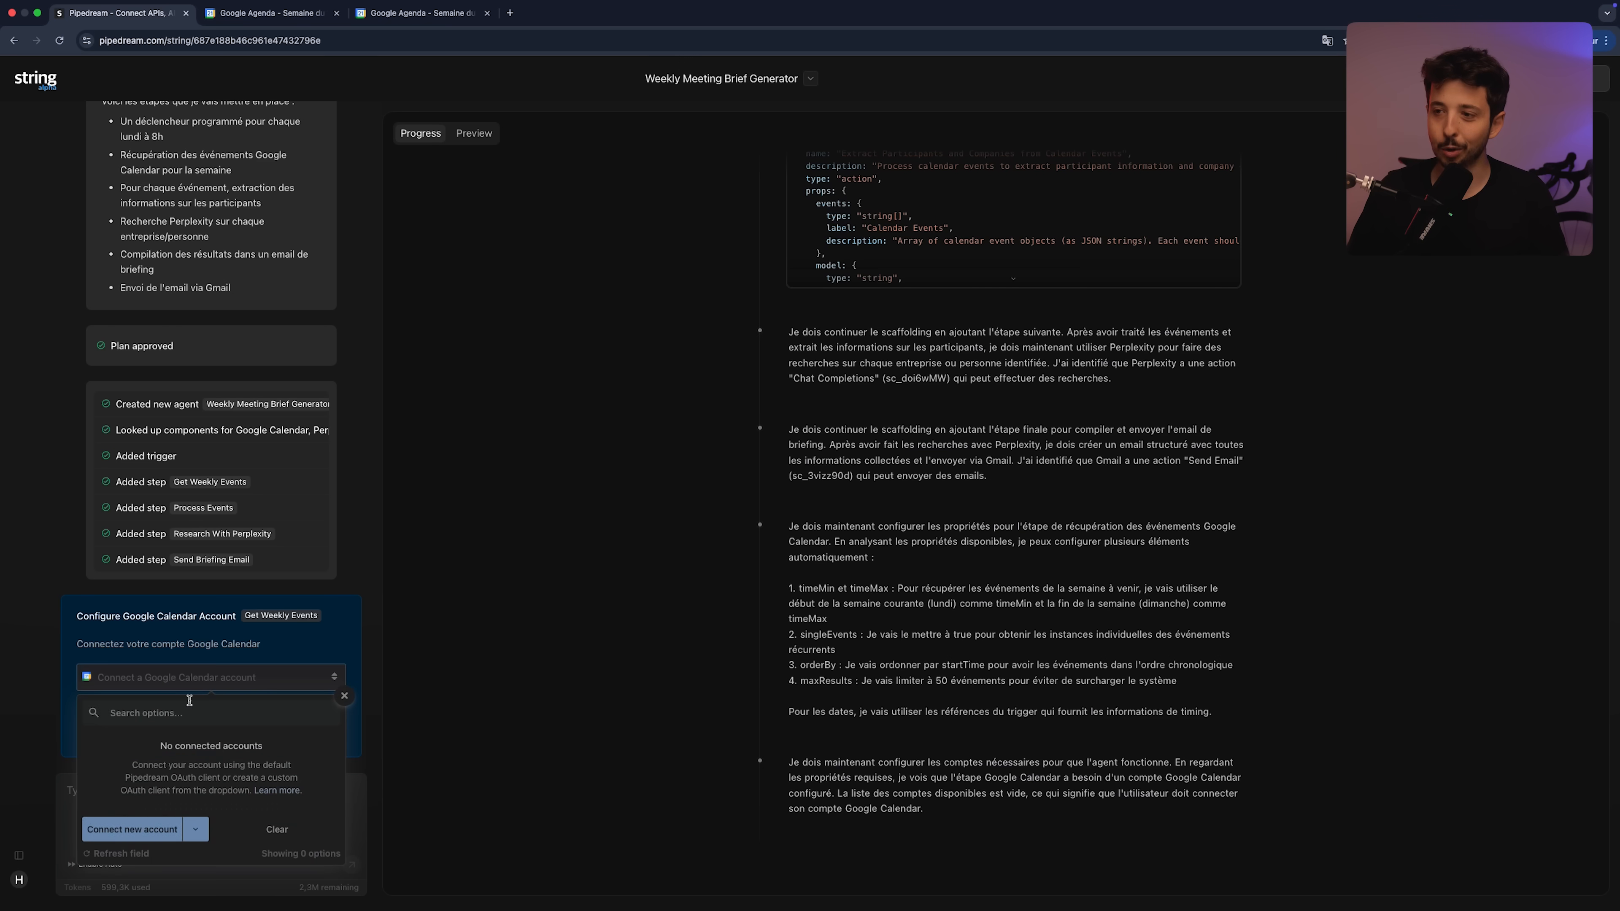
{"action": "left_click", "coordinate": [145, 829]}
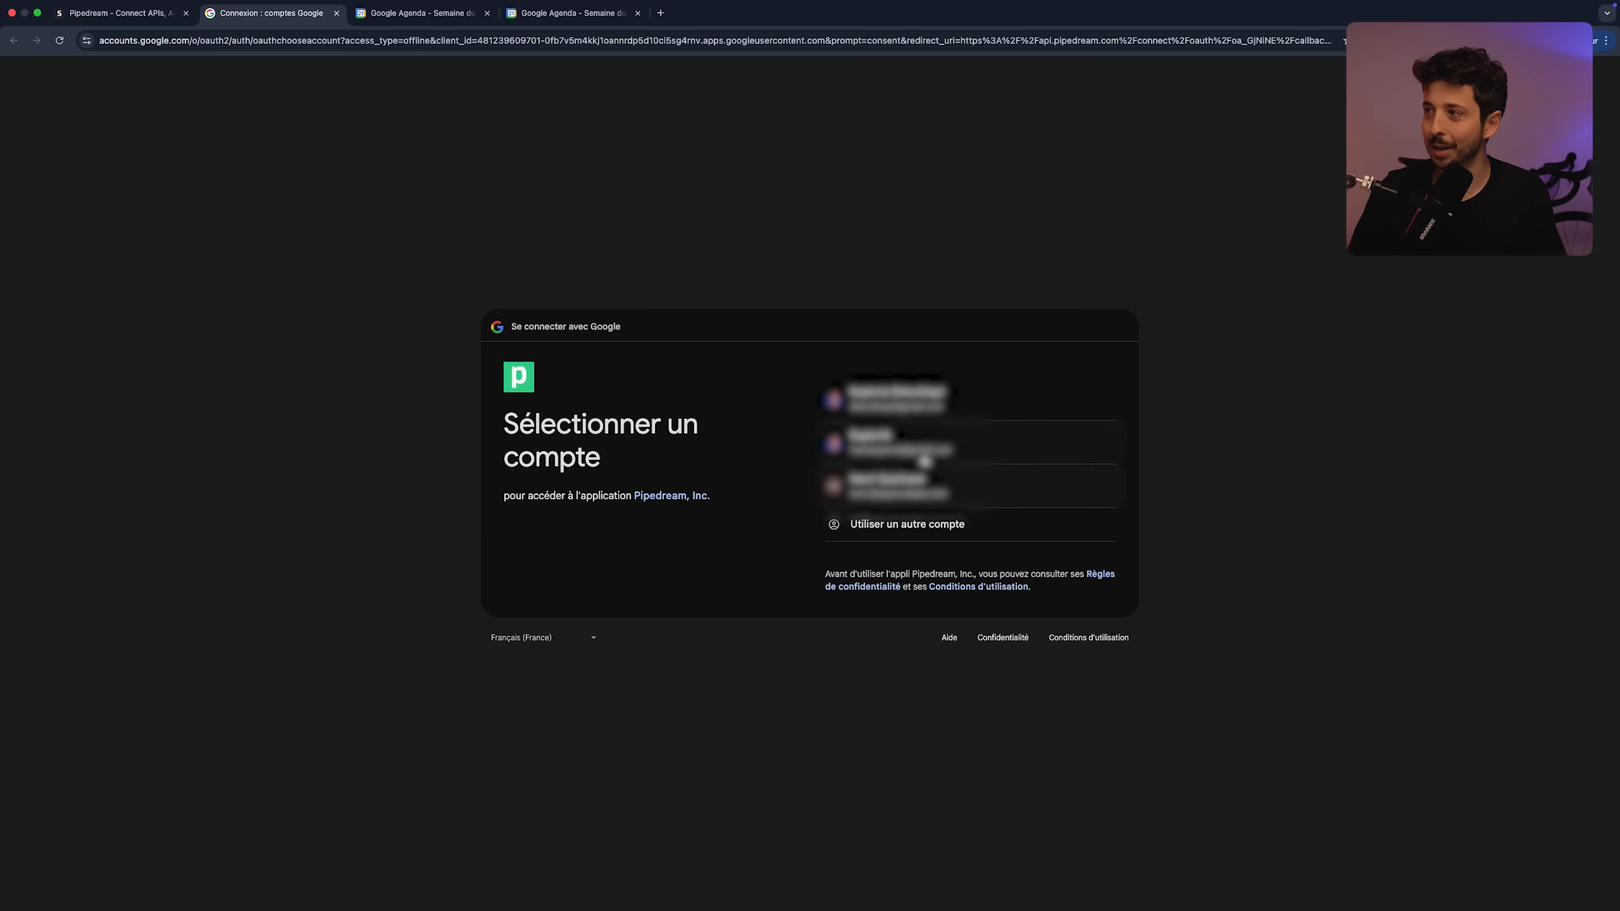
{"action": "left_click", "coordinate": [926, 454]}
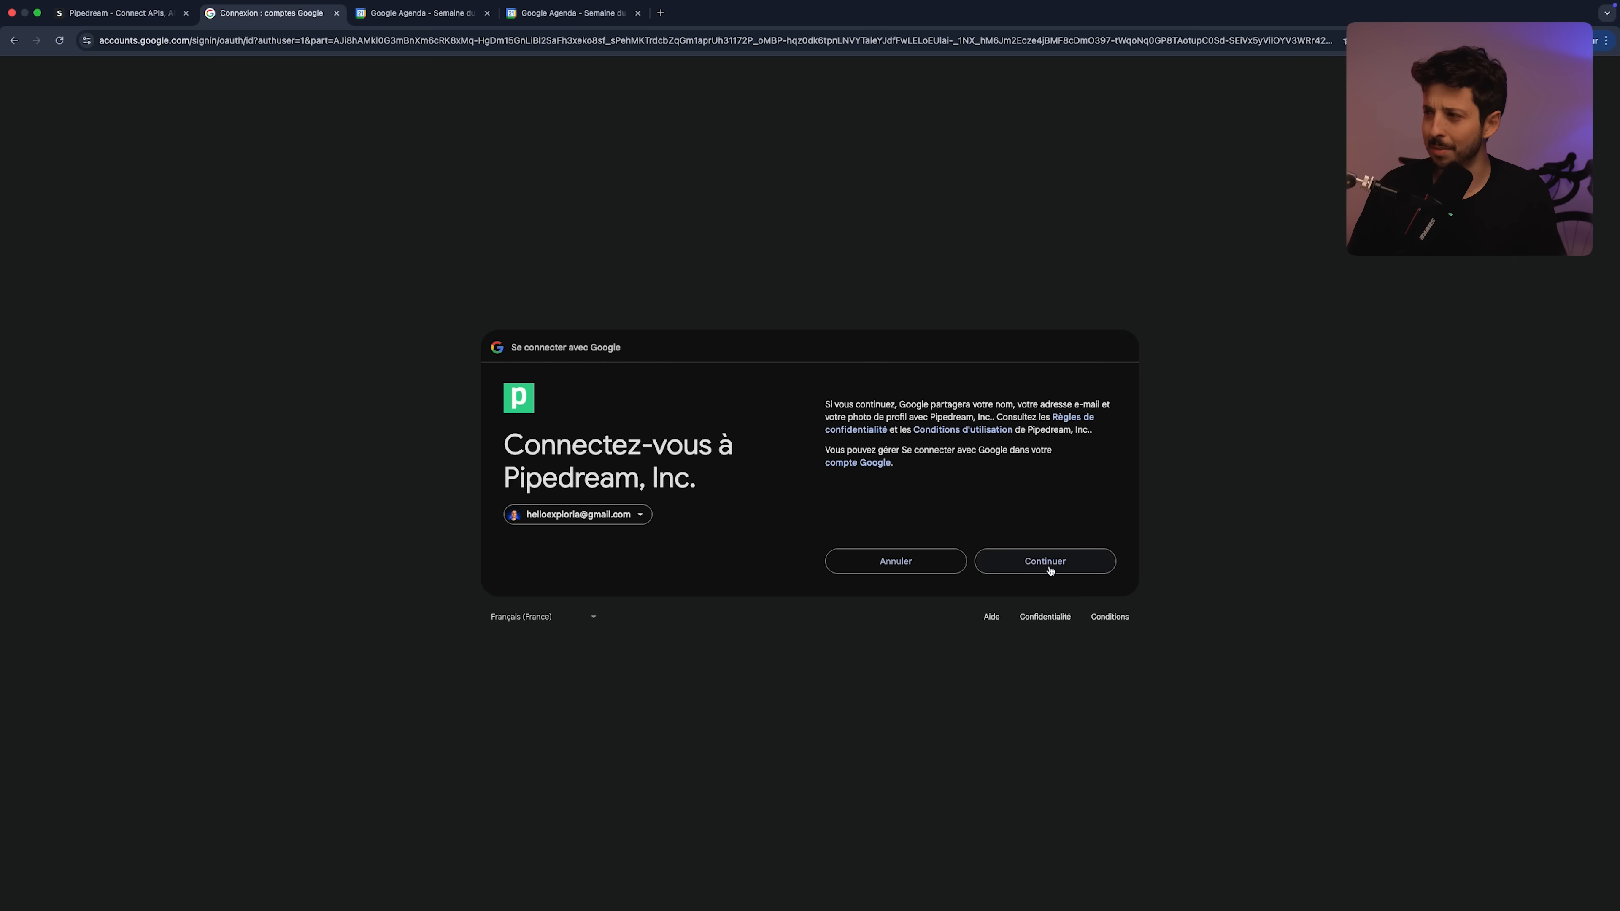
{"action": "left_click", "coordinate": [1045, 563]}
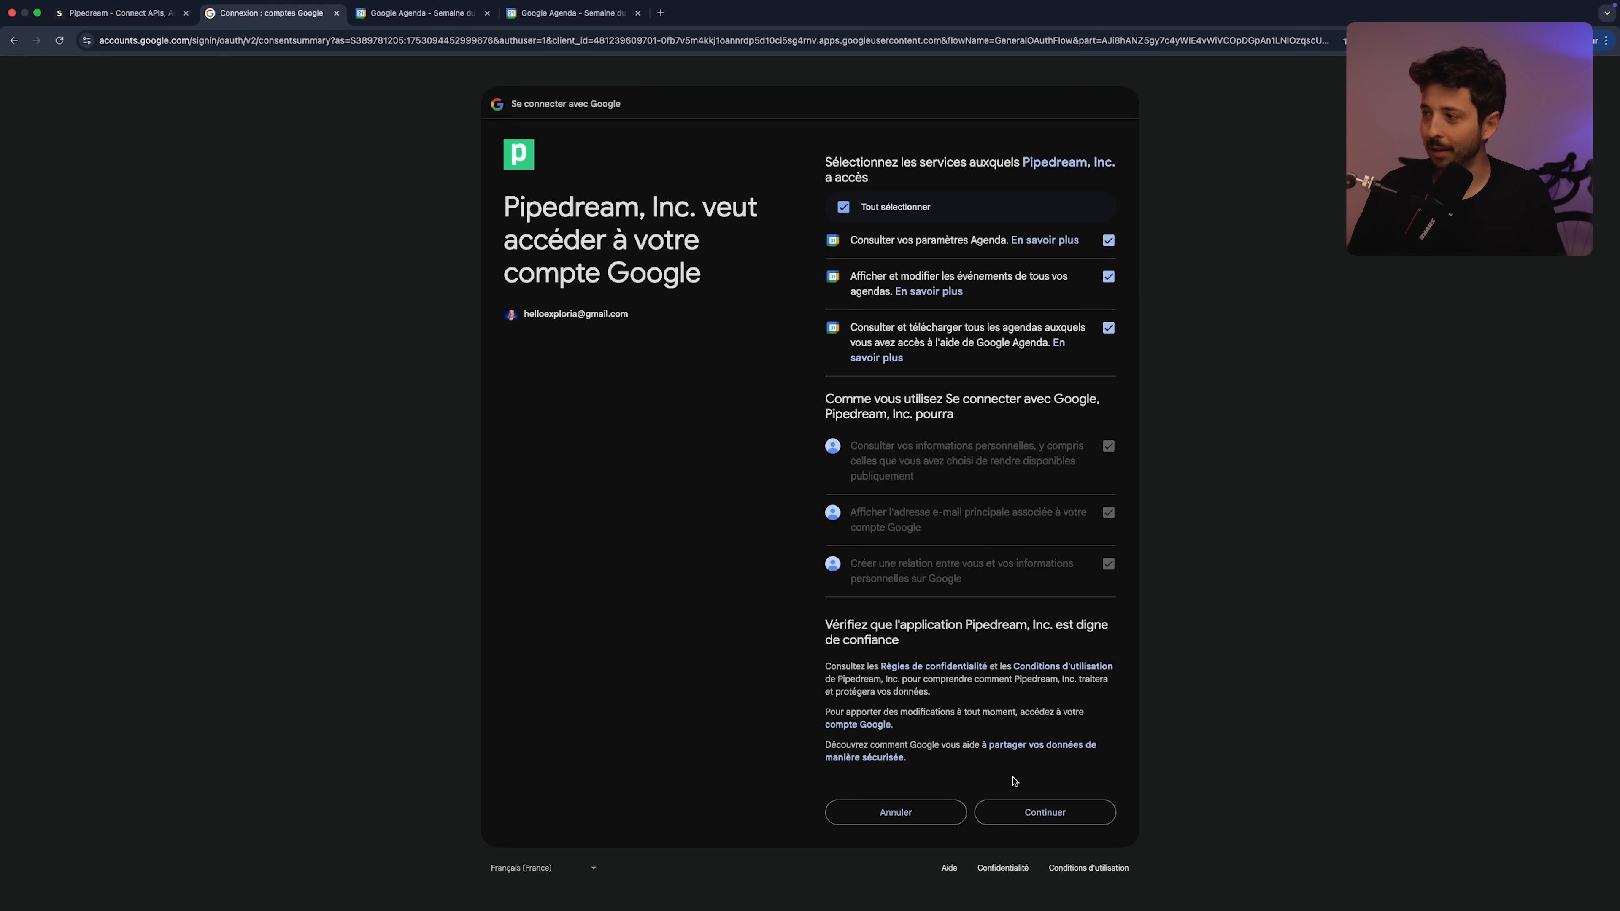
{"action": "left_click", "coordinate": [1037, 813]}
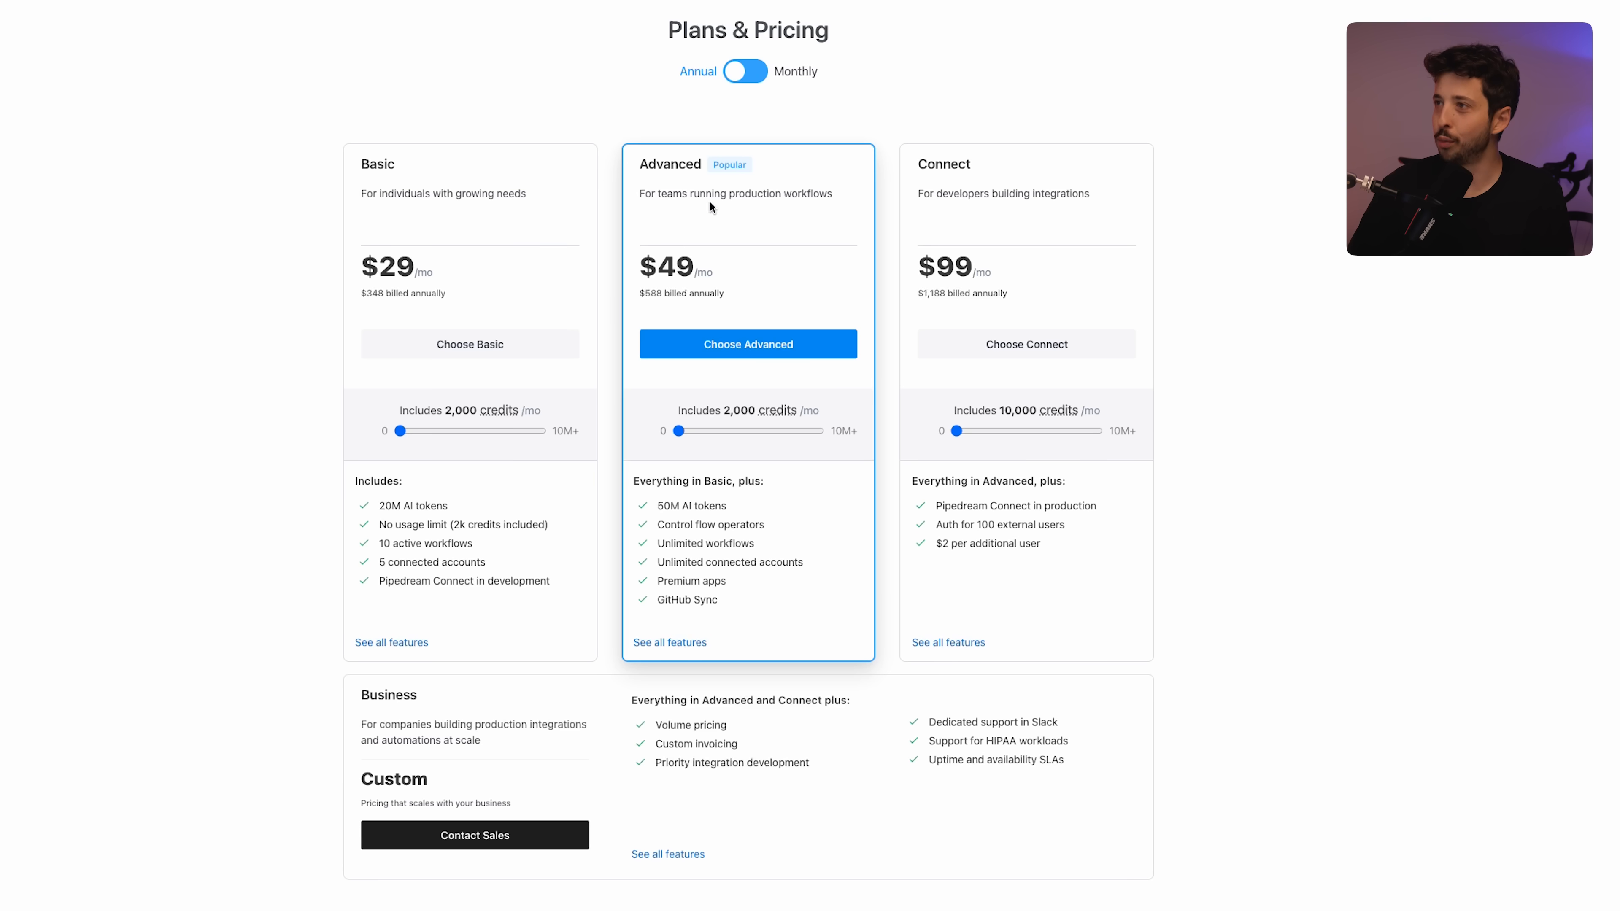
Compare the annual-billing prices of the Basic, Advanced and Connect plans on the Plans & Pricing page
{"action": "left_click_drag", "start_coordinate": [357, 266], "coordinate": [473, 280]}
{"action": "left_click_drag", "start_coordinate": [637, 262], "coordinate": [716, 276]}
{"action": "left_click_drag", "start_coordinate": [910, 268], "coordinate": [1010, 281]}
{"action": "left_click", "coordinate": [971, 259]}
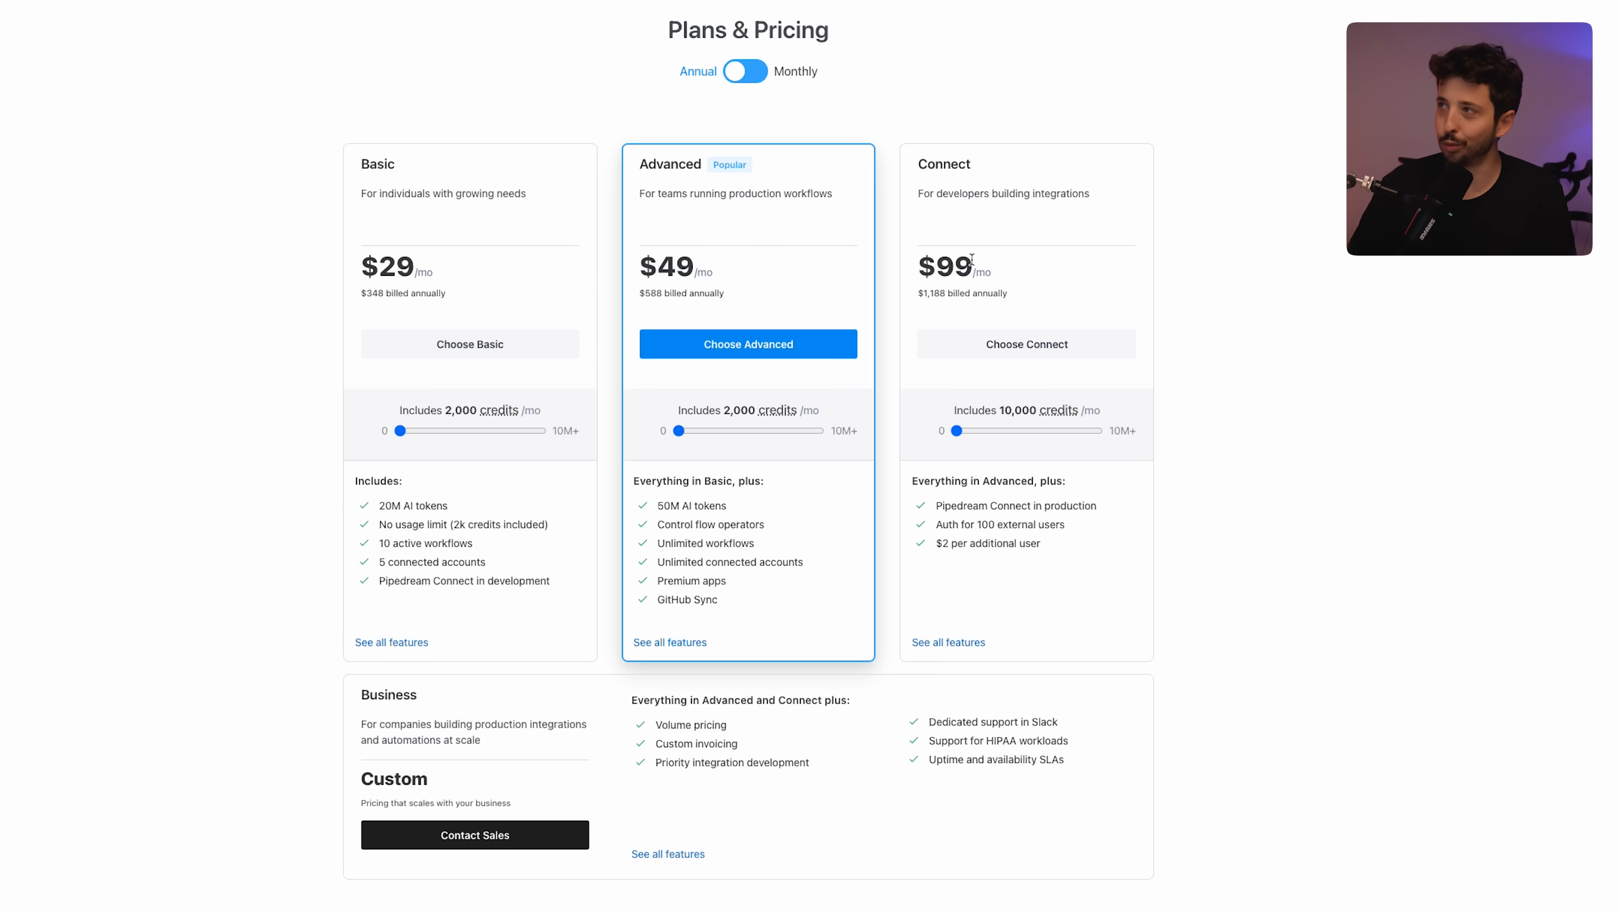
Switch the Plans & Pricing page to monthly billing and check the Basic plan's price and AI token allowance
{"action": "left_click", "coordinate": [742, 74]}
{"action": "left_click_drag", "start_coordinate": [394, 262], "coordinate": [362, 263]}
{"action": "left_click", "coordinate": [384, 264]}
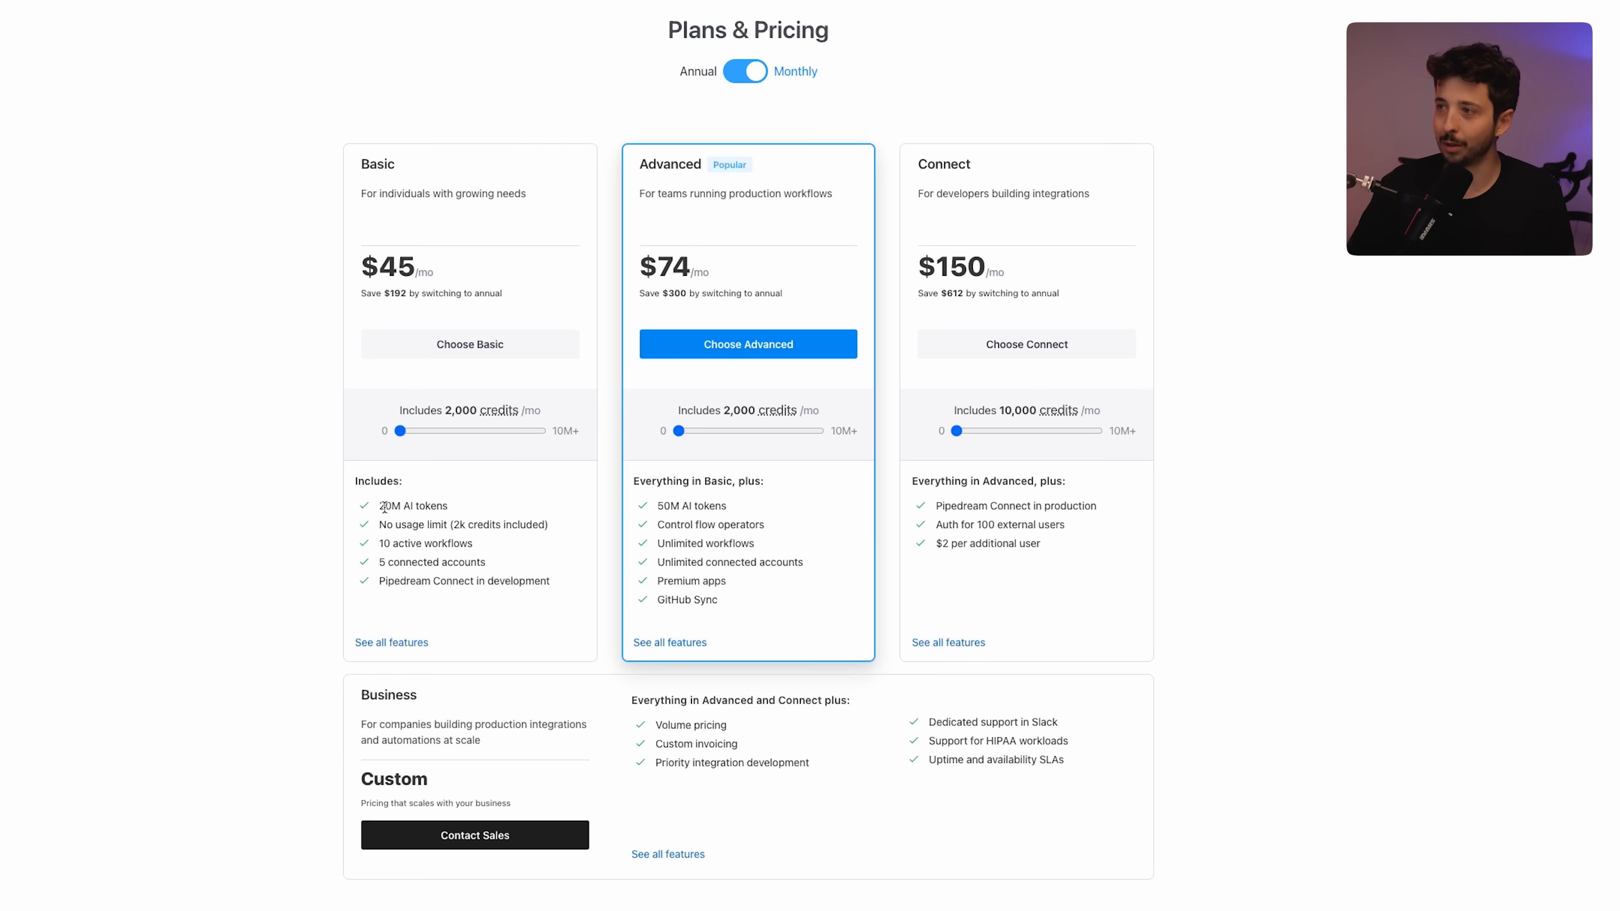
{"action": "left_click_drag", "start_coordinate": [395, 505], "coordinate": [416, 505]}
{"action": "left_click", "coordinate": [472, 504]}
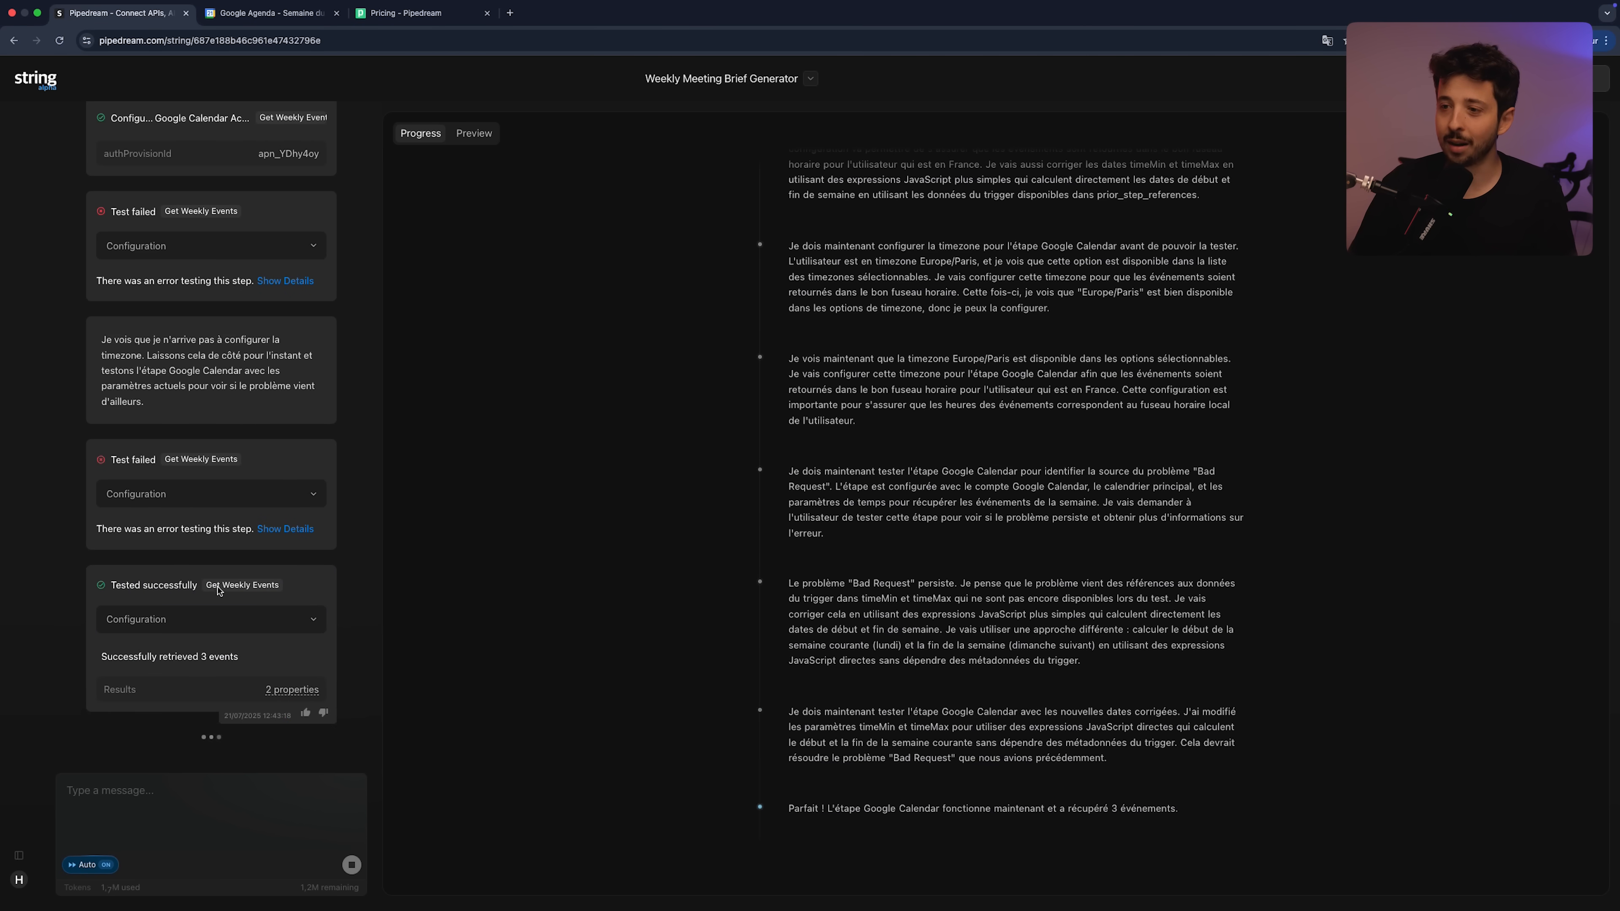
Start a new Perplexity connection for the Research With Perplexity step in String, and sign in to Perplexity's API settings with Google
{"action": "mouse_move", "coordinate": [112, 893]}
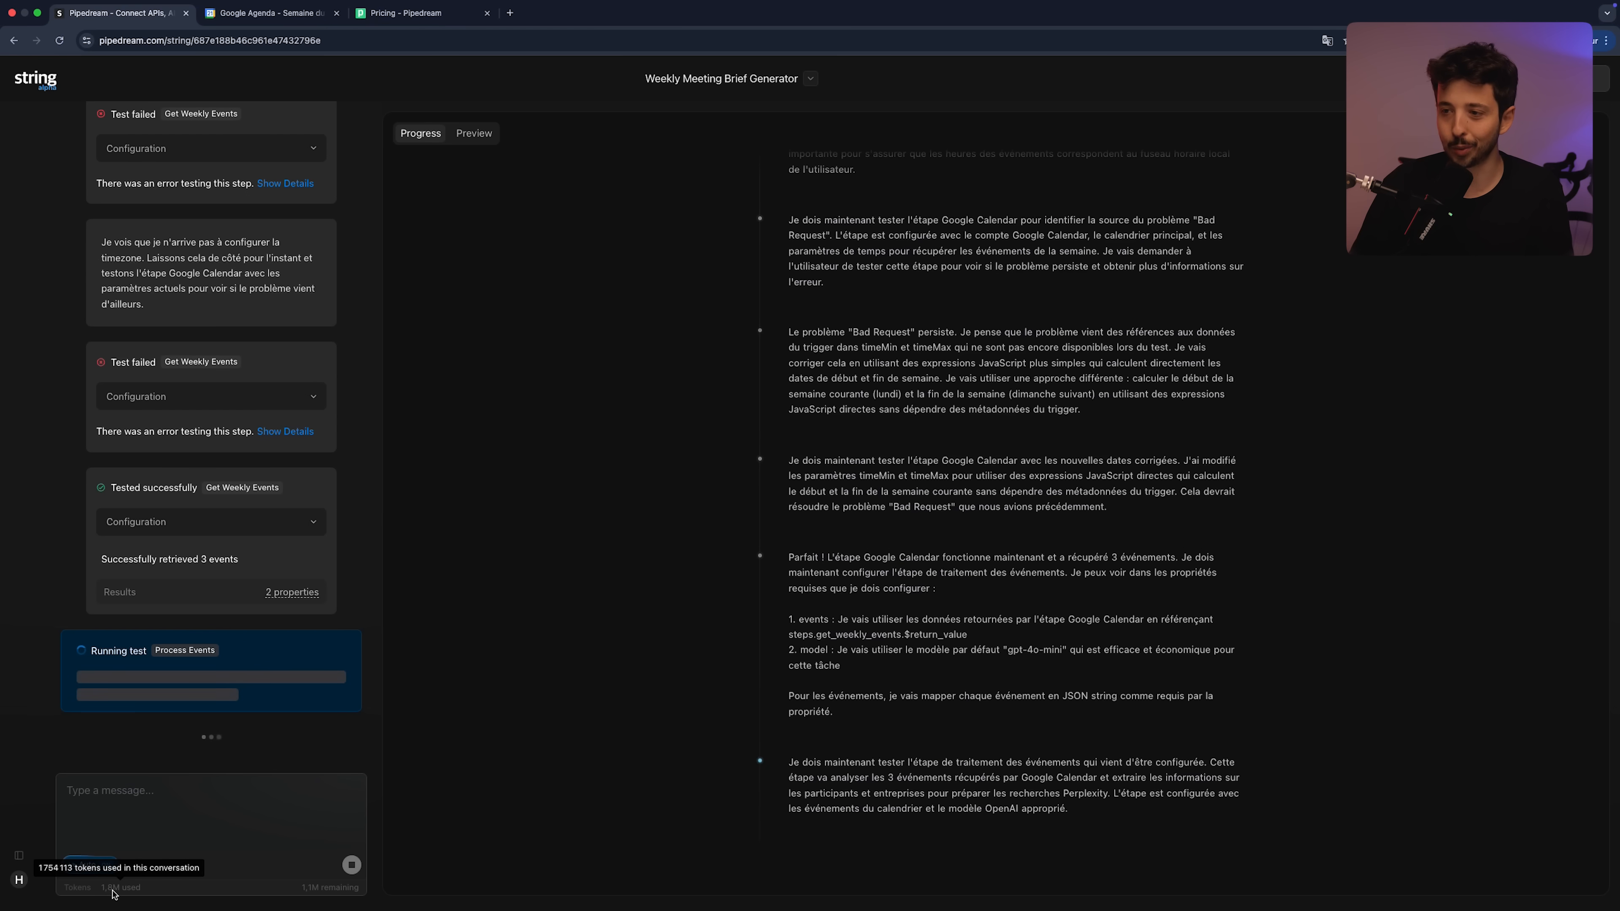
{"action": "mouse_move", "coordinate": [326, 895]}
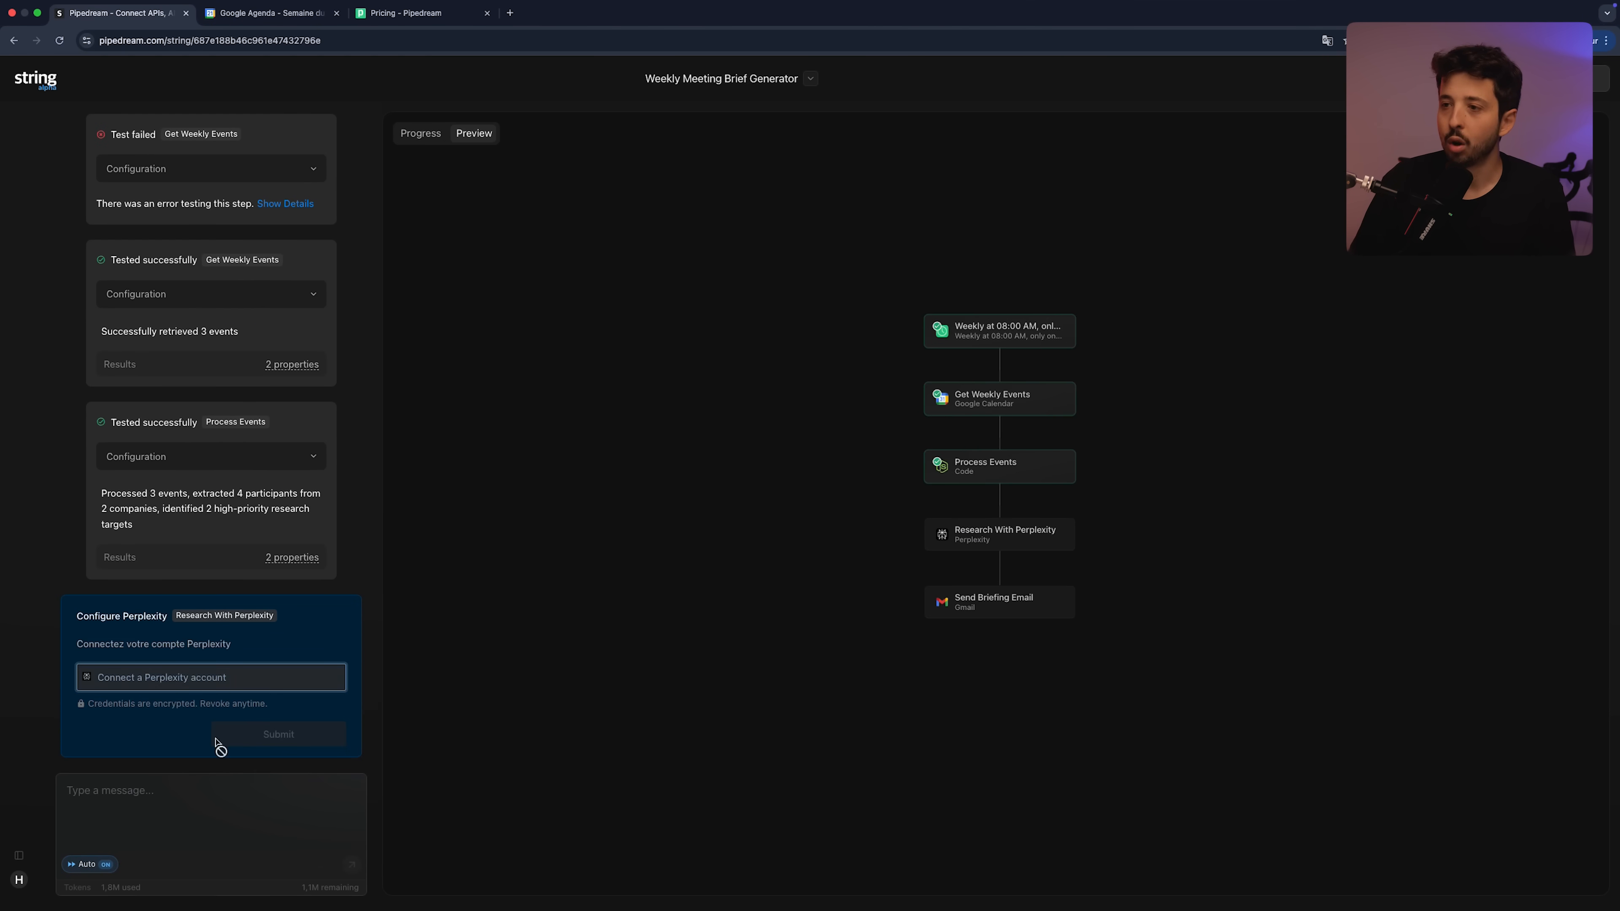
{"action": "left_click", "coordinate": [236, 681]}
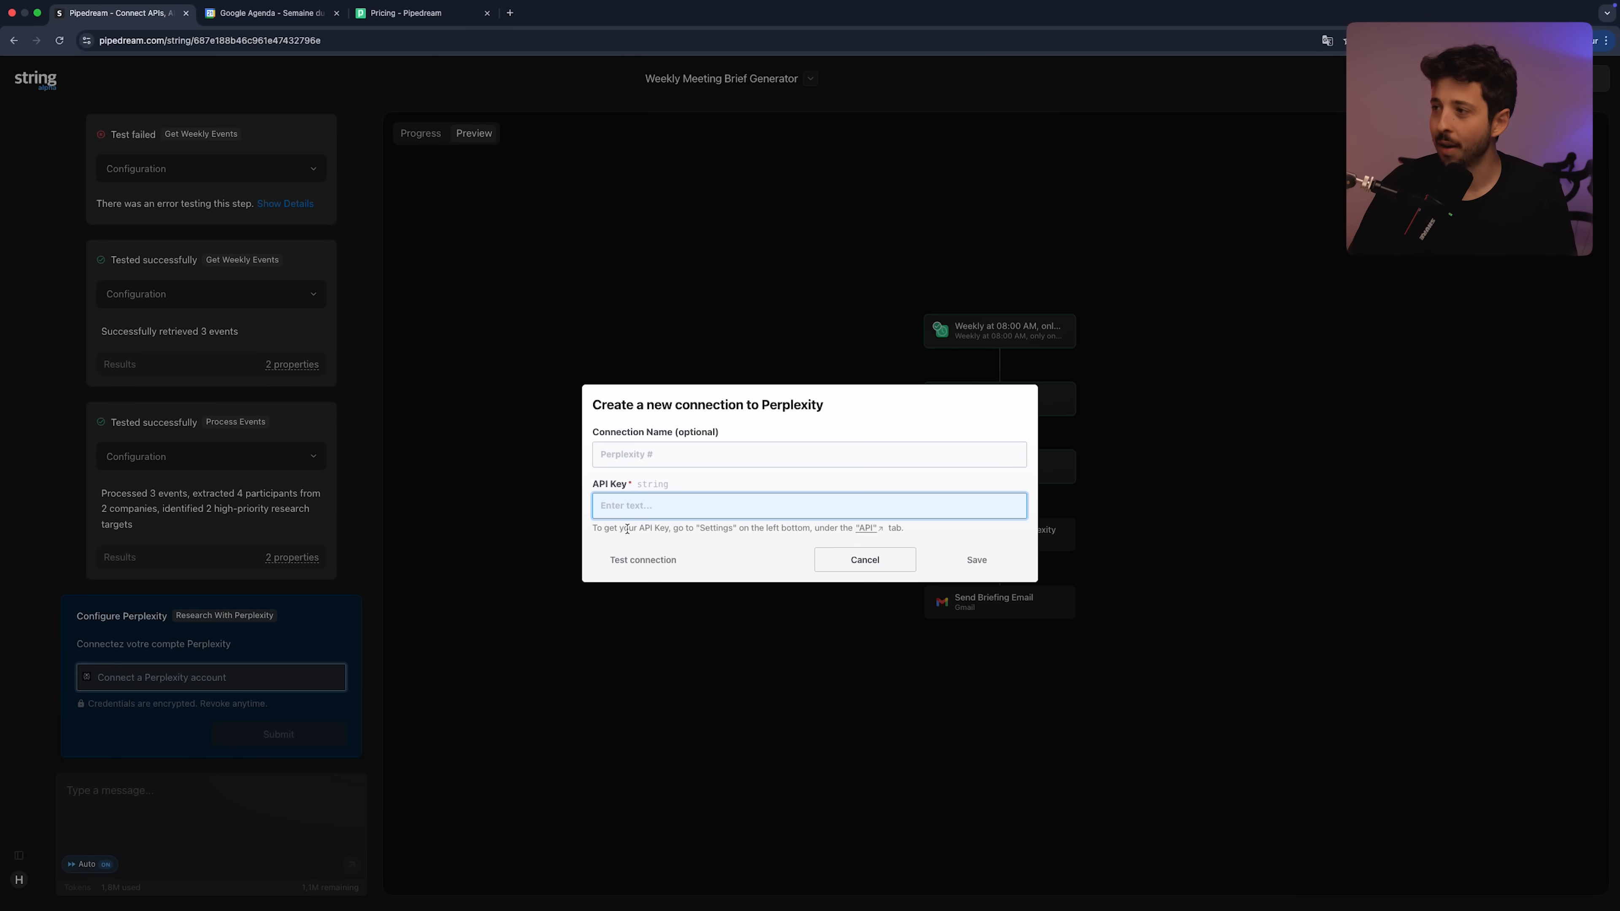
{"action": "left_click", "coordinate": [866, 528]}
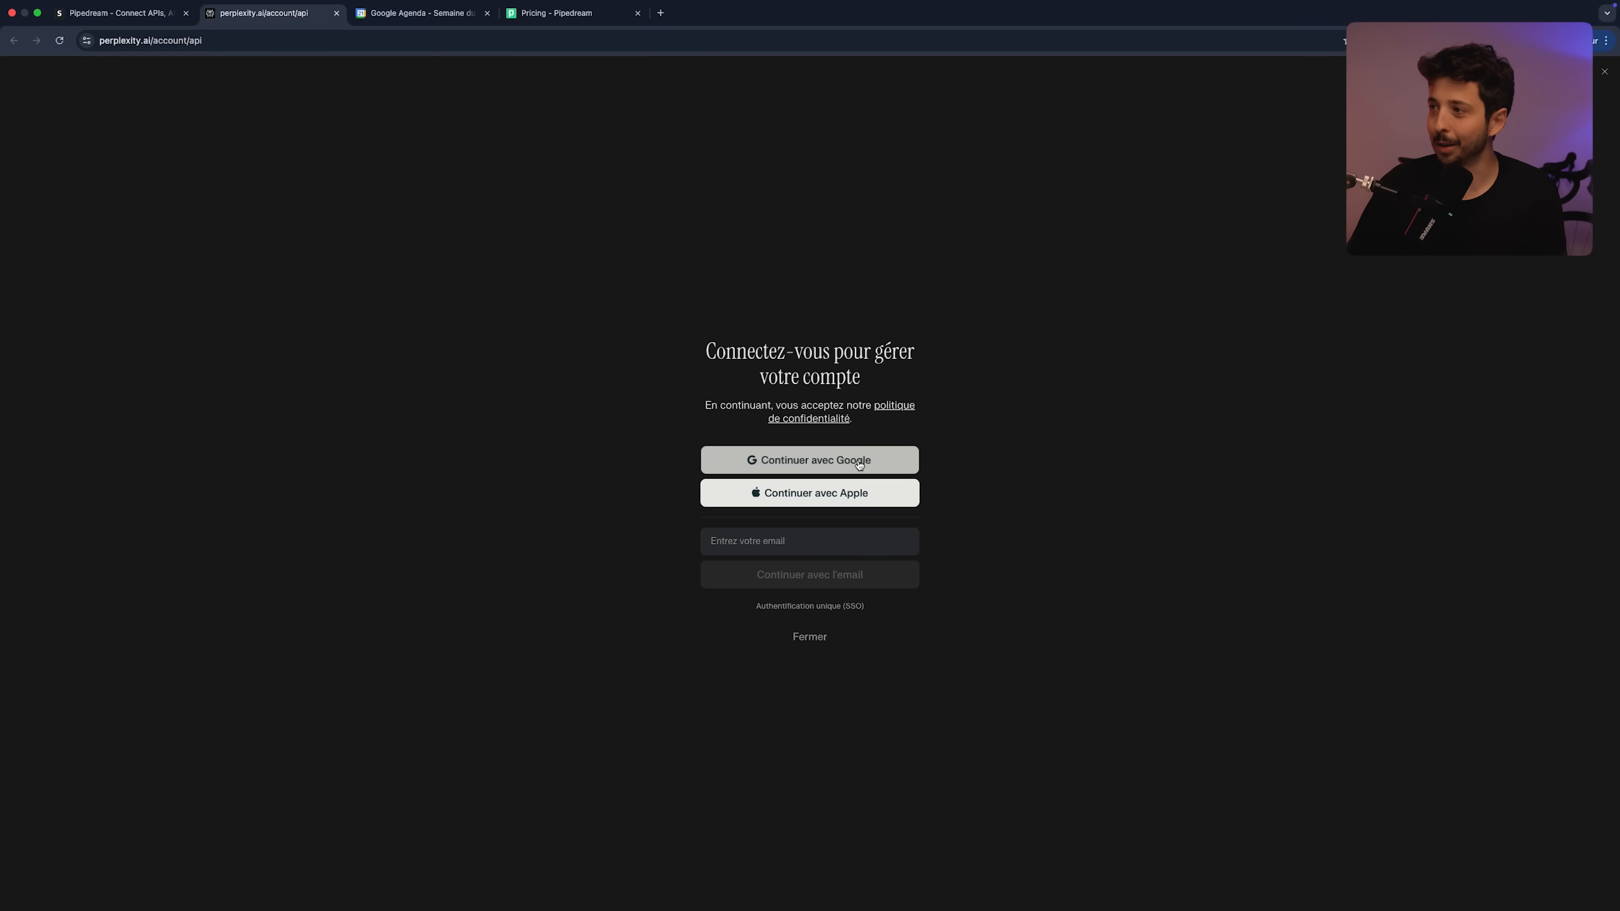
{"action": "left_click", "coordinate": [861, 460]}
{"action": "left_click", "coordinate": [936, 488]}
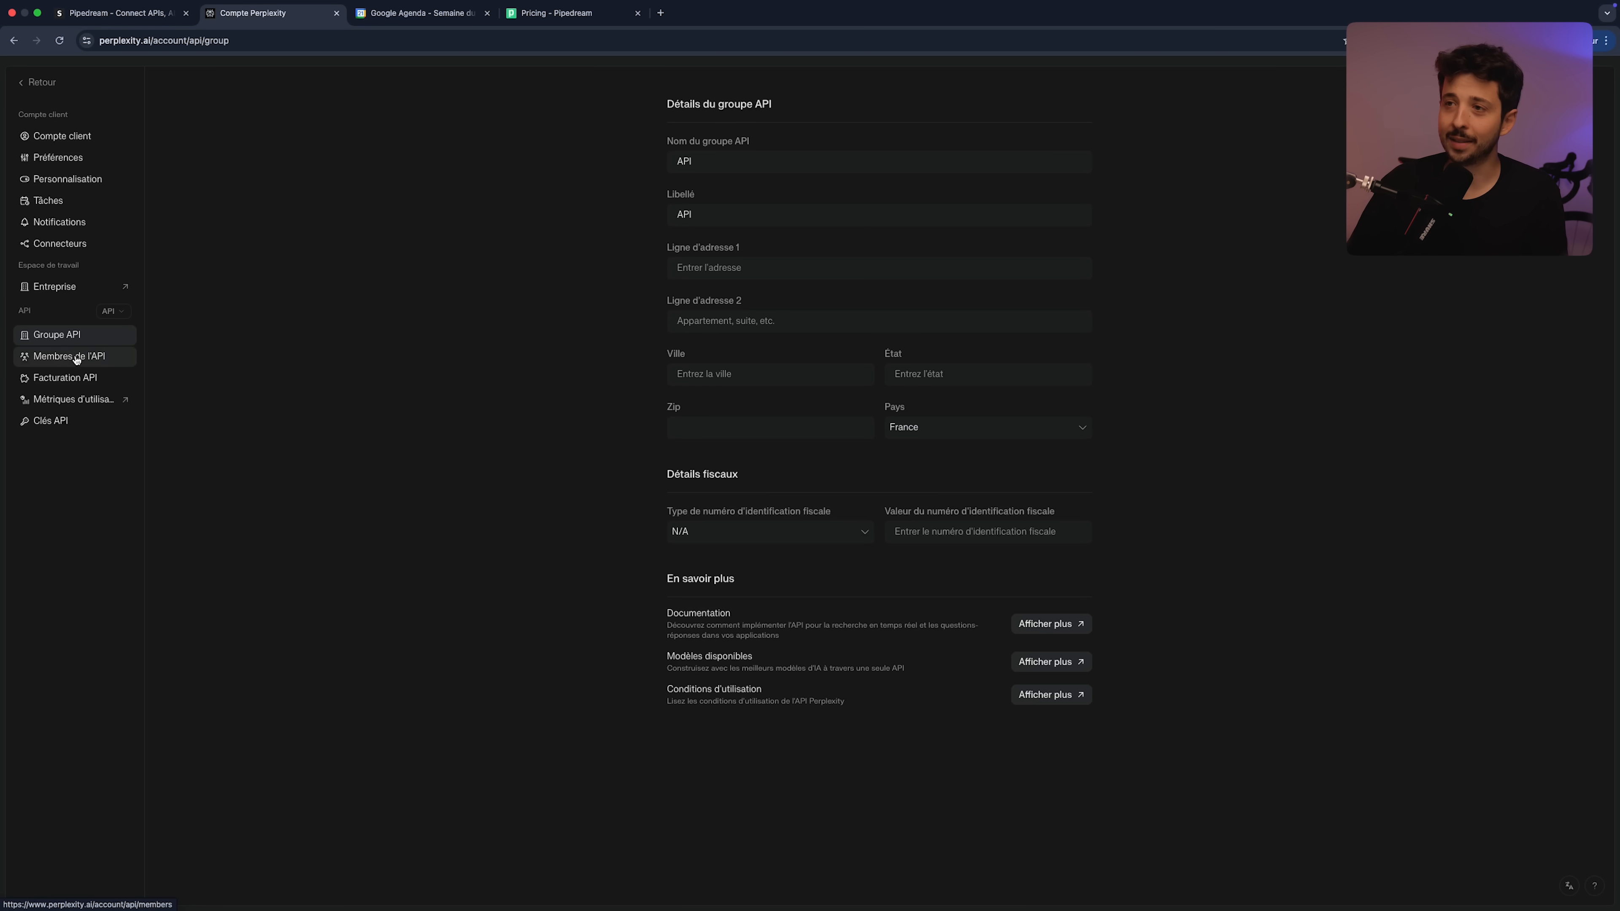
Create a new API key in the Perplexity account, copy it, and check the API billing page
{"action": "left_click", "coordinate": [68, 424]}
{"action": "left_click", "coordinate": [1047, 157]}
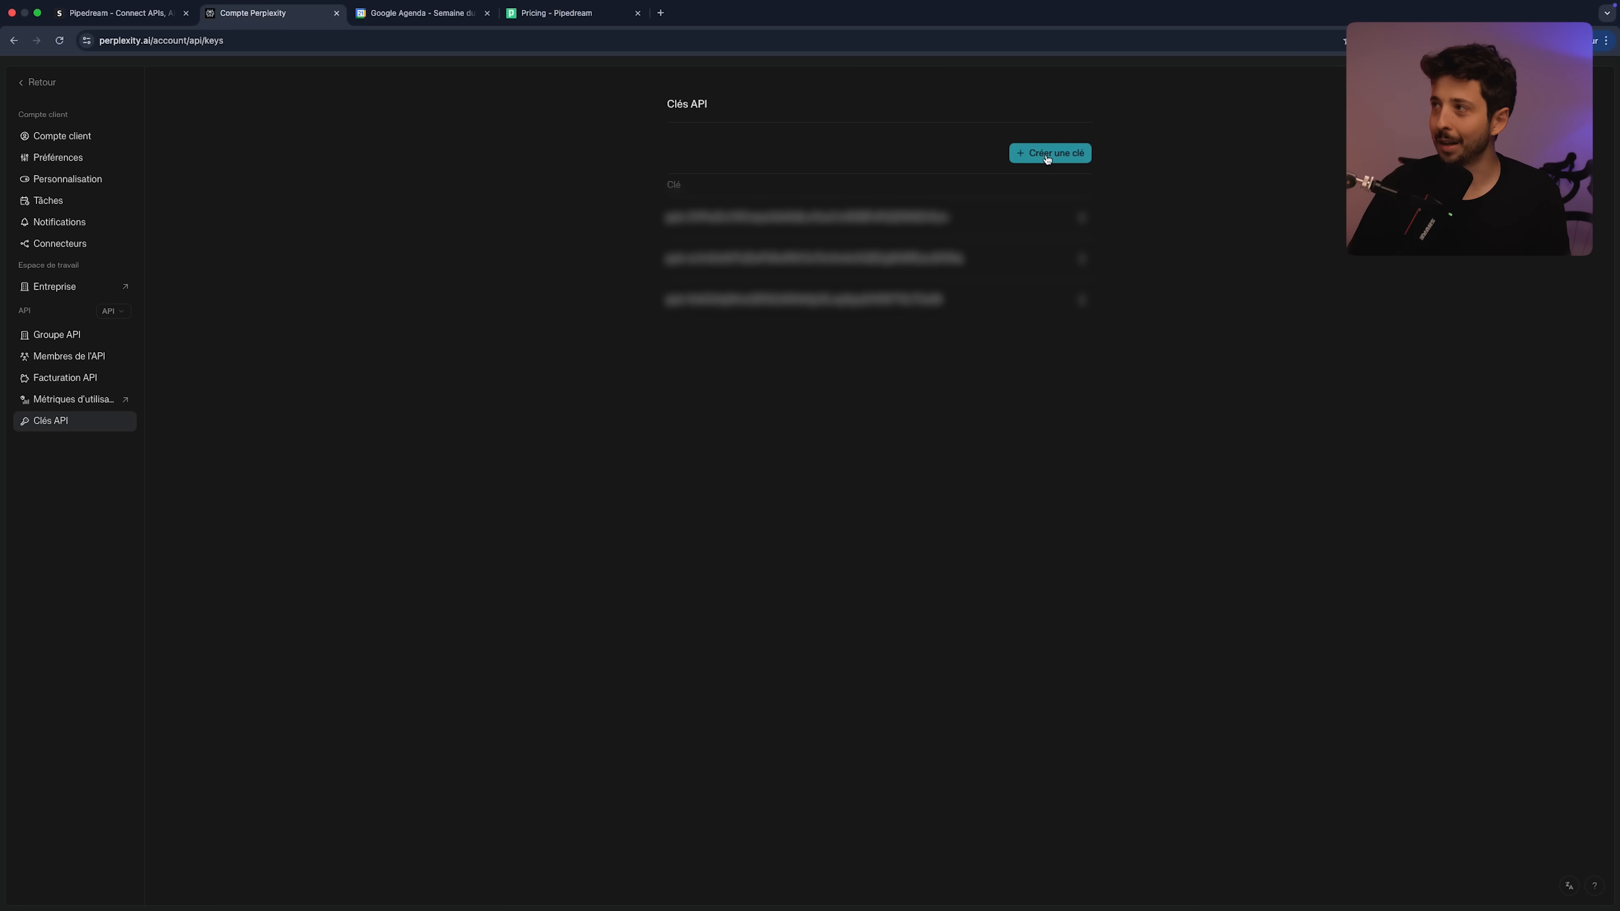
{"action": "left_click", "coordinate": [1084, 222]}
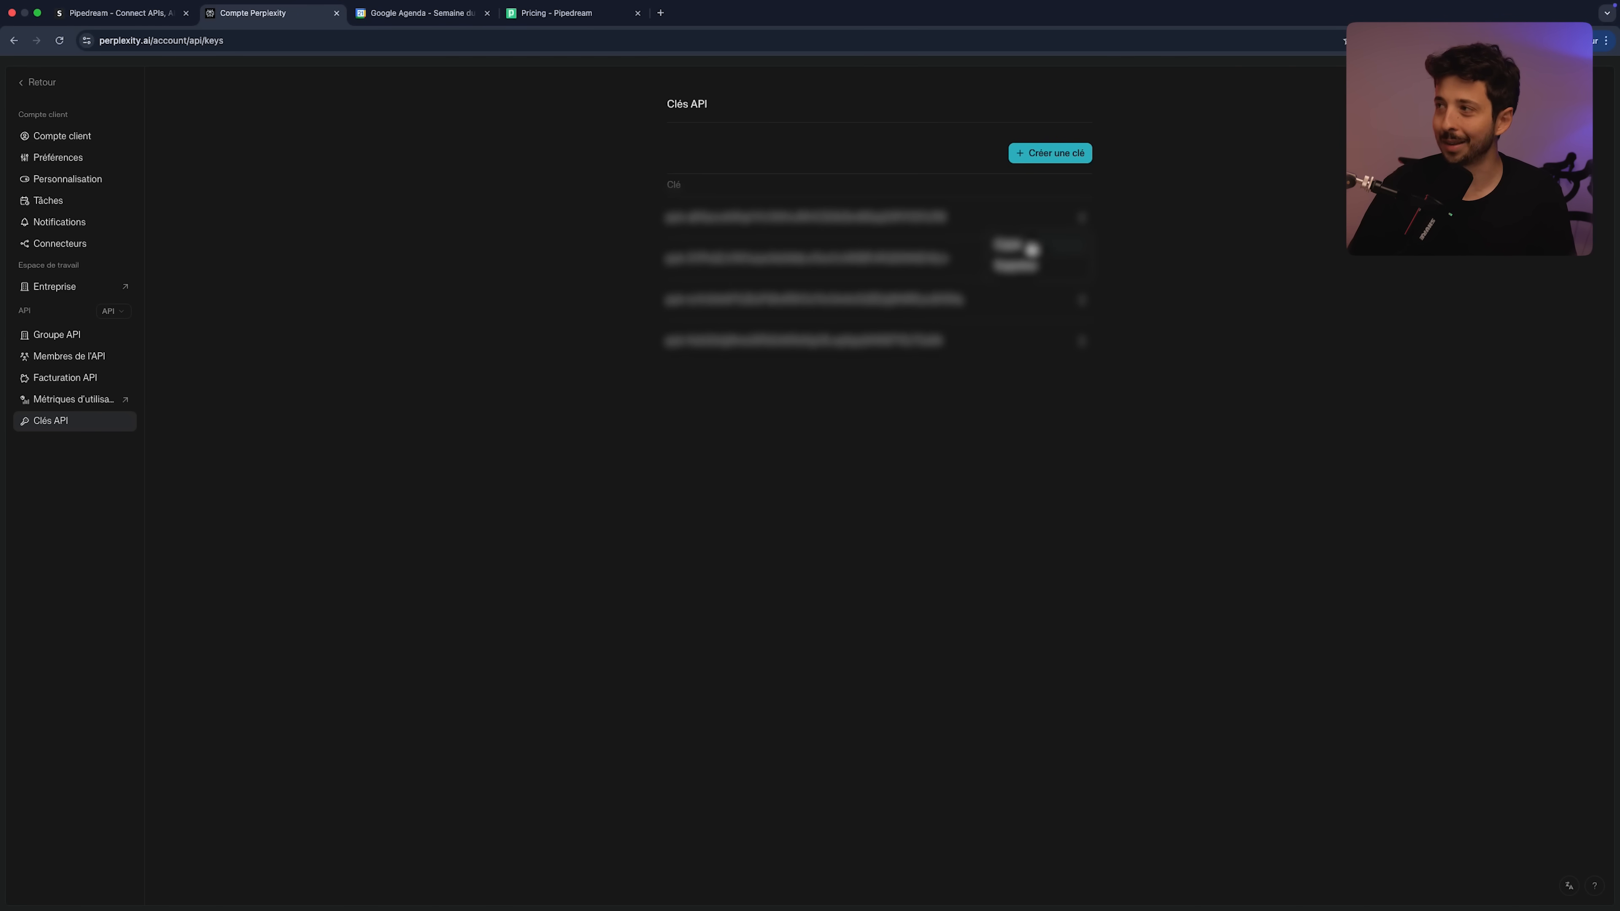
{"action": "left_click", "coordinate": [1031, 248]}
{"action": "left_click", "coordinate": [65, 381]}
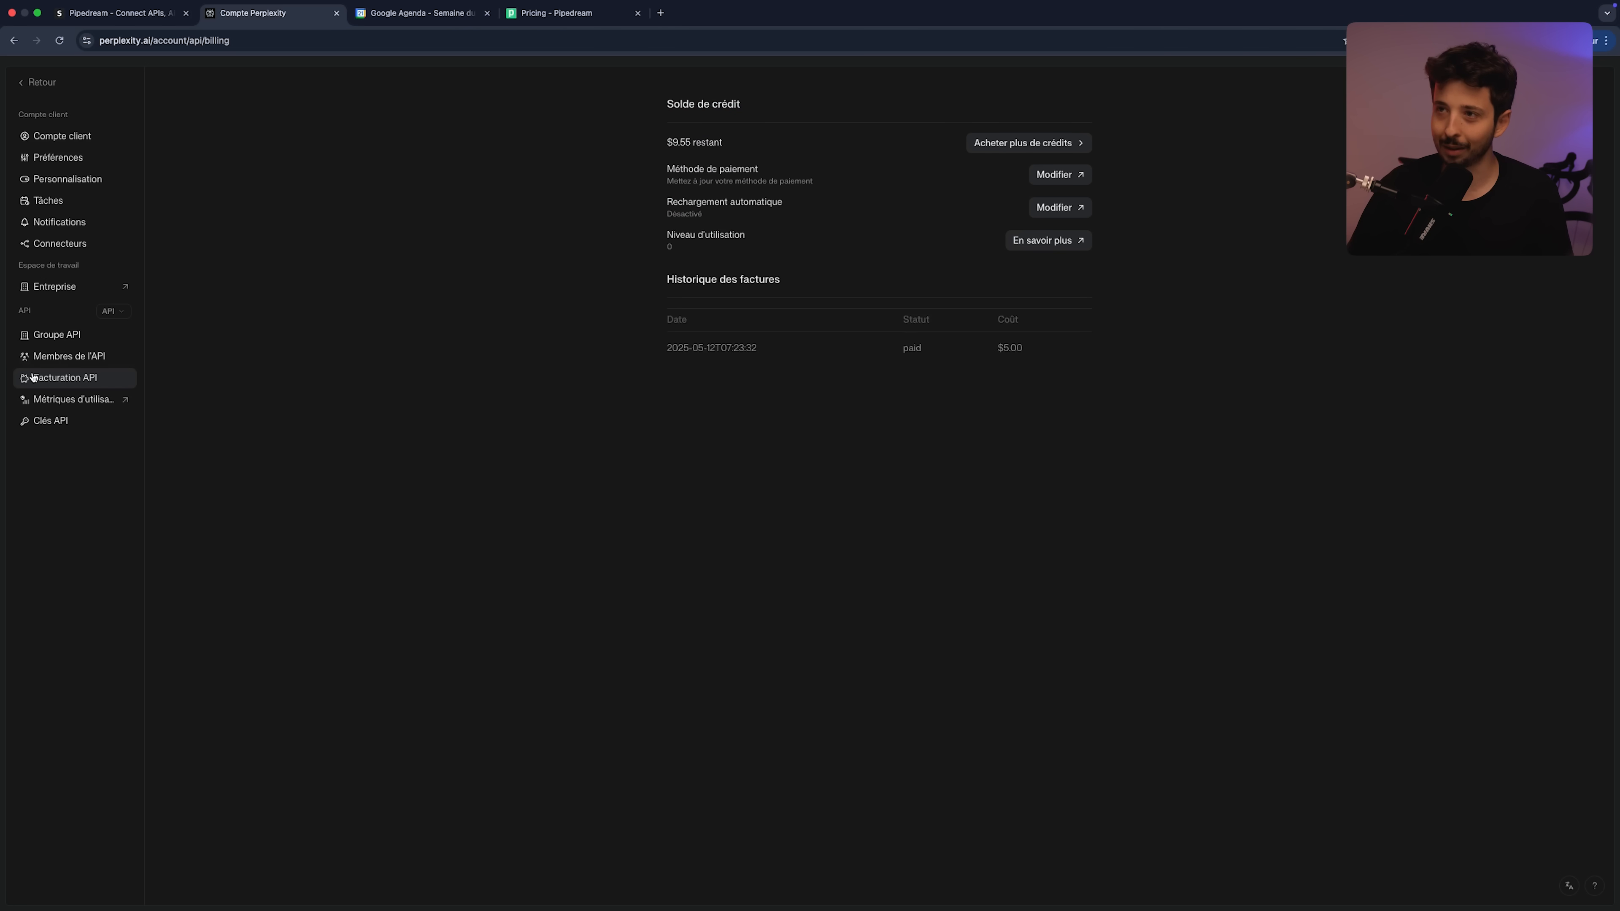
Switch to String, paste the Perplexity API key into the new connection, save it, and submit the account for the Research With Perplexity step
{"action": "left_click", "coordinate": [115, 21]}
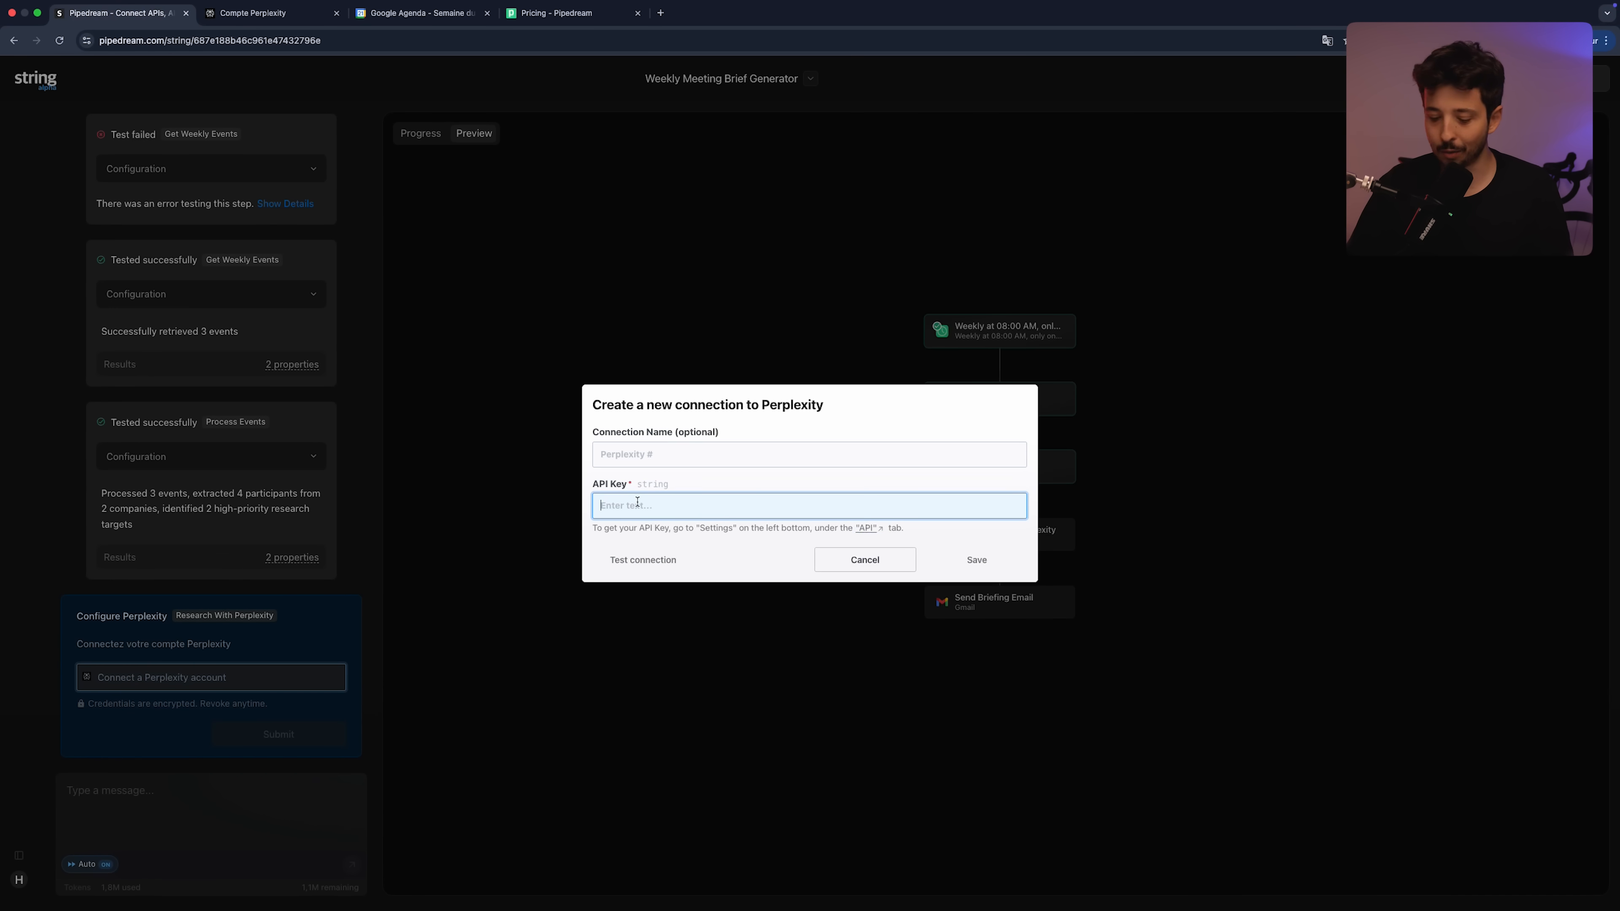
{"action": "key", "text": "ctrl+v"}
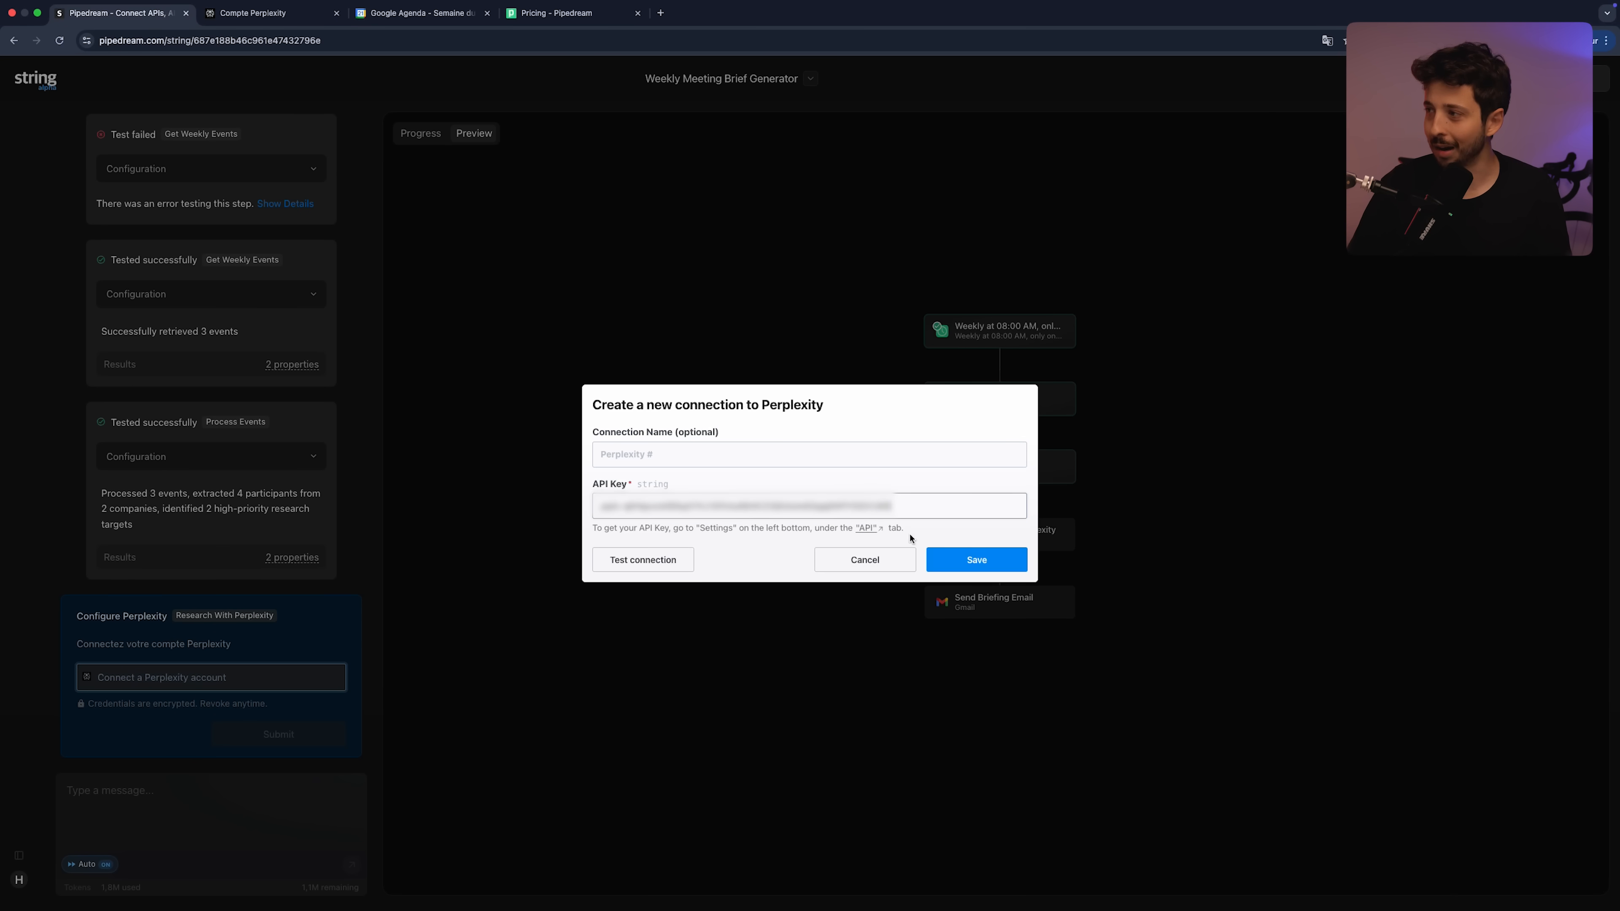
{"action": "left_click", "coordinate": [969, 557]}
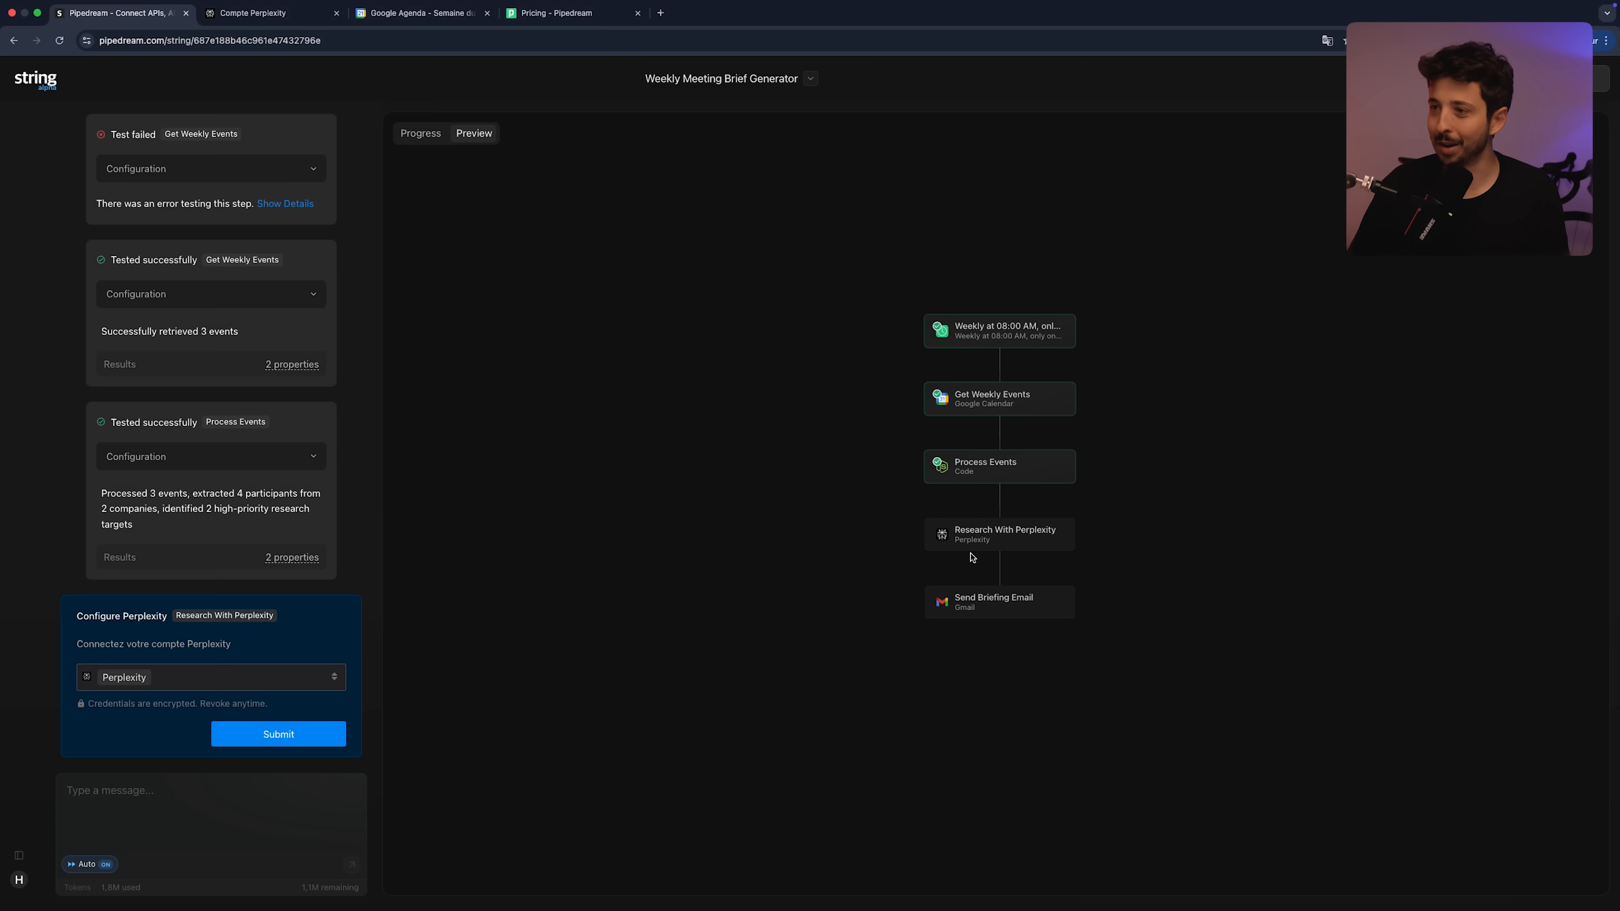
{"action": "left_click", "coordinate": [280, 734]}
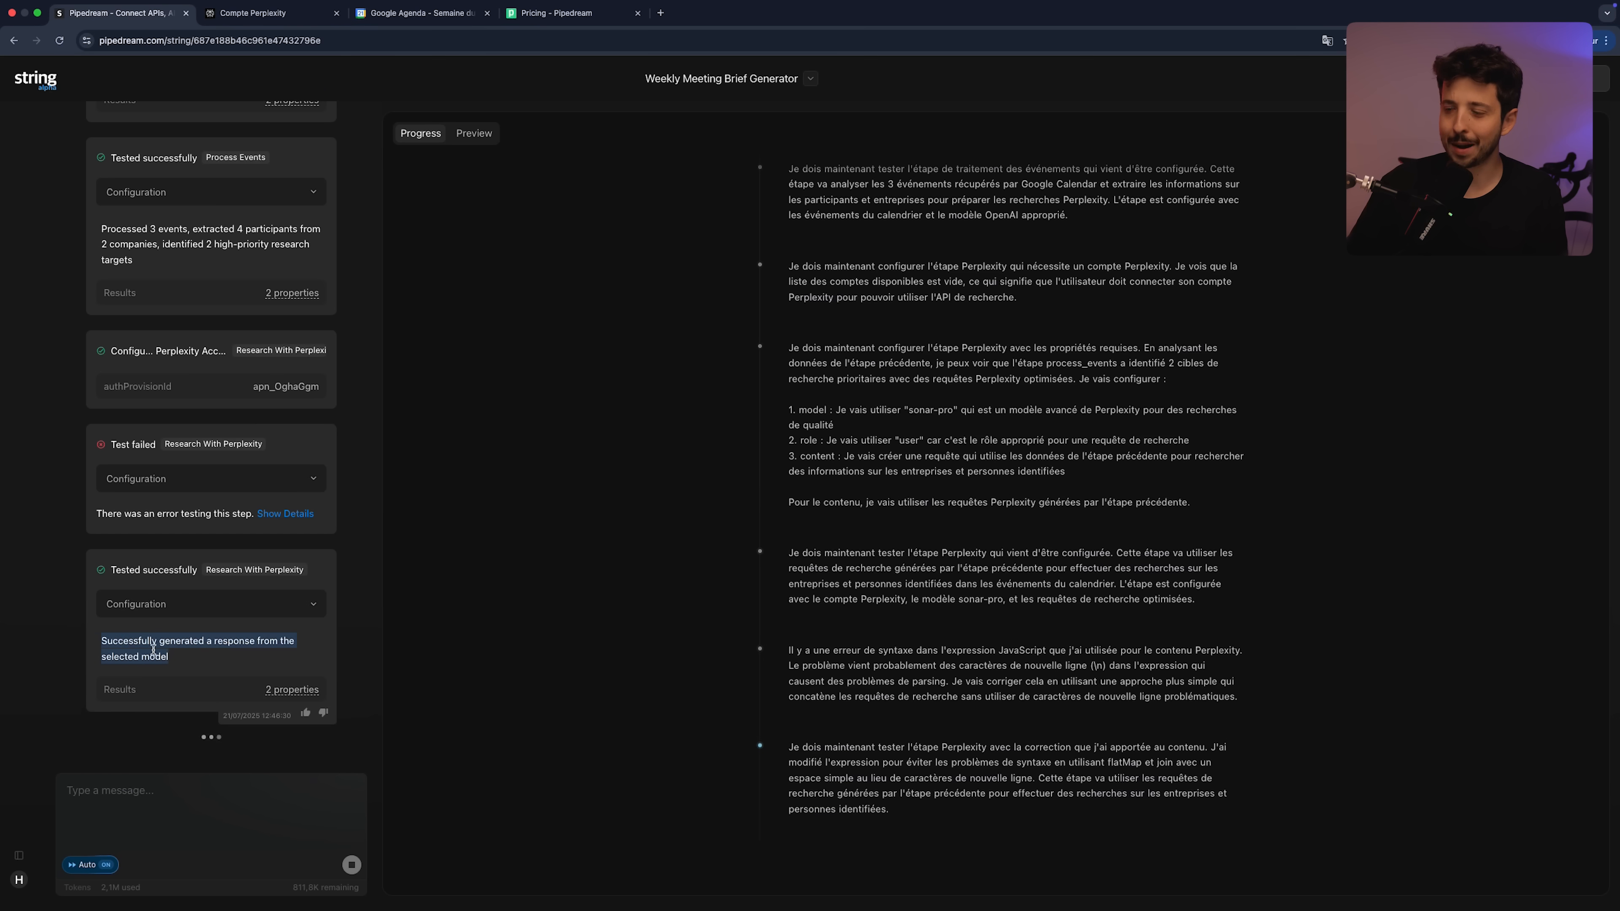
Examine the test results of the Get Weekly Events, Research With Perplexity and Send Briefing Email steps in the workflow preview
{"action": "left_click", "coordinate": [186, 659]}
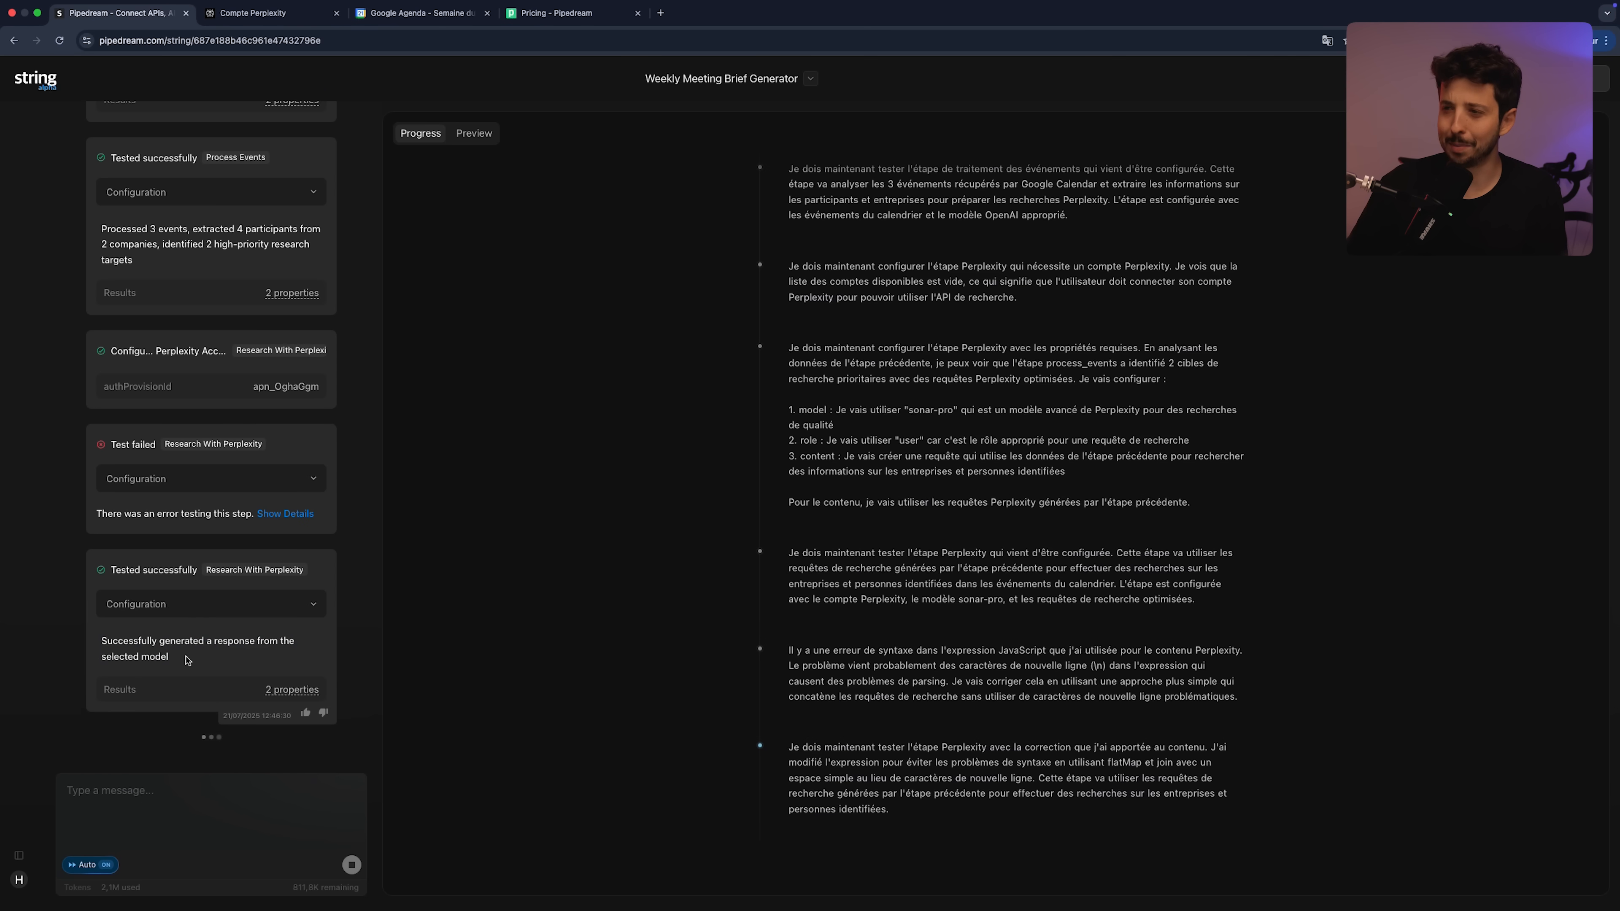
{"action": "left_click", "coordinate": [473, 132]}
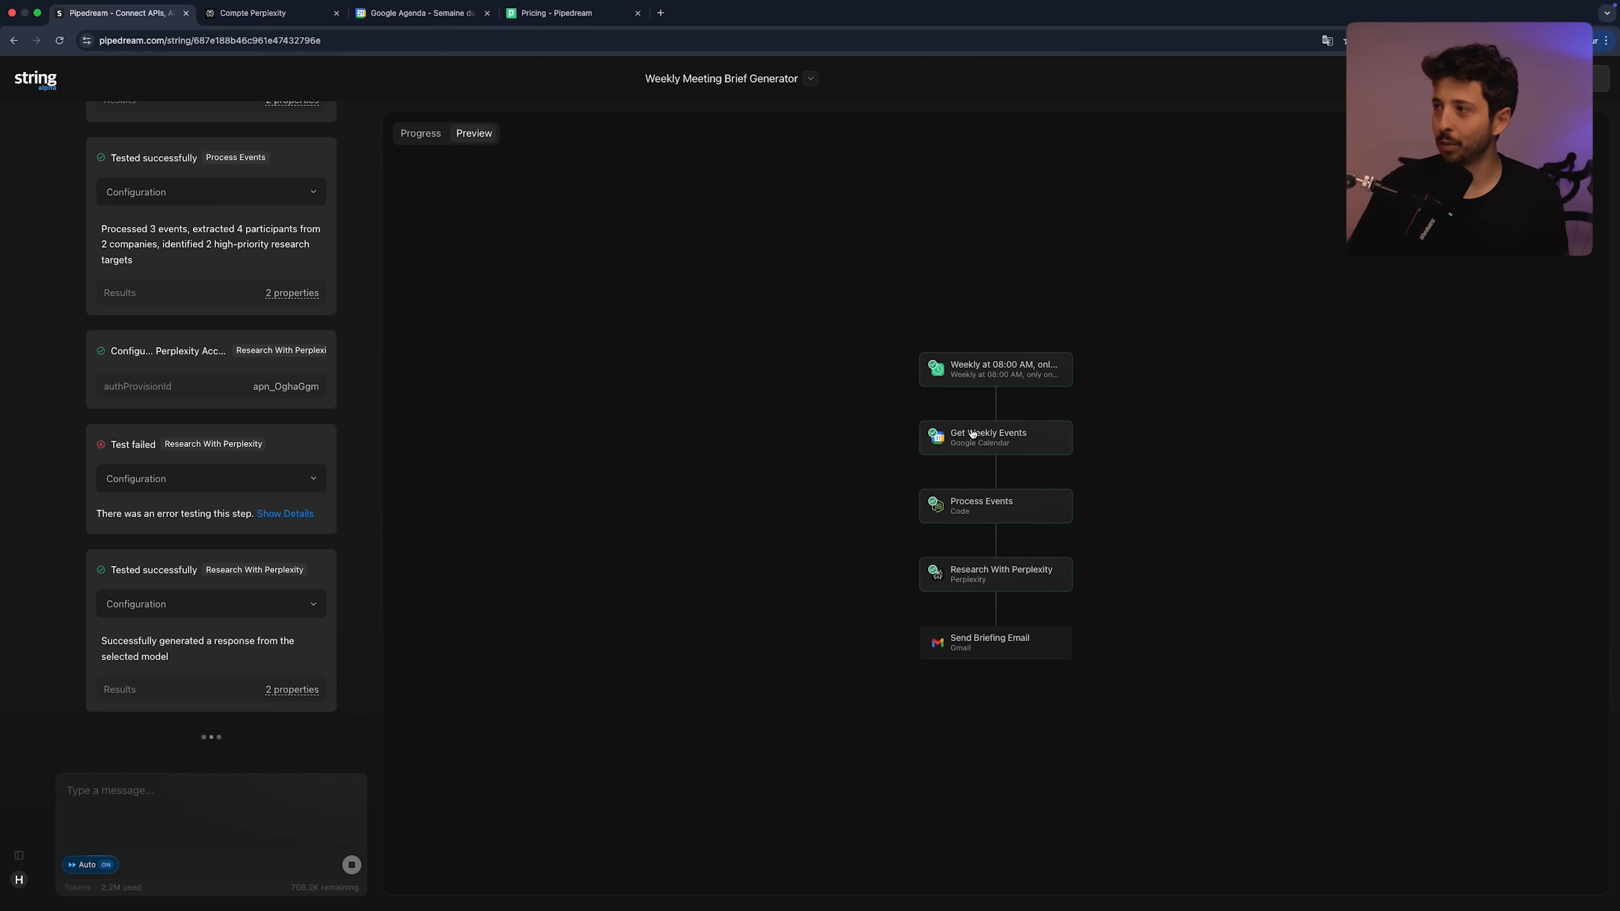
{"action": "left_click", "coordinate": [992, 436]}
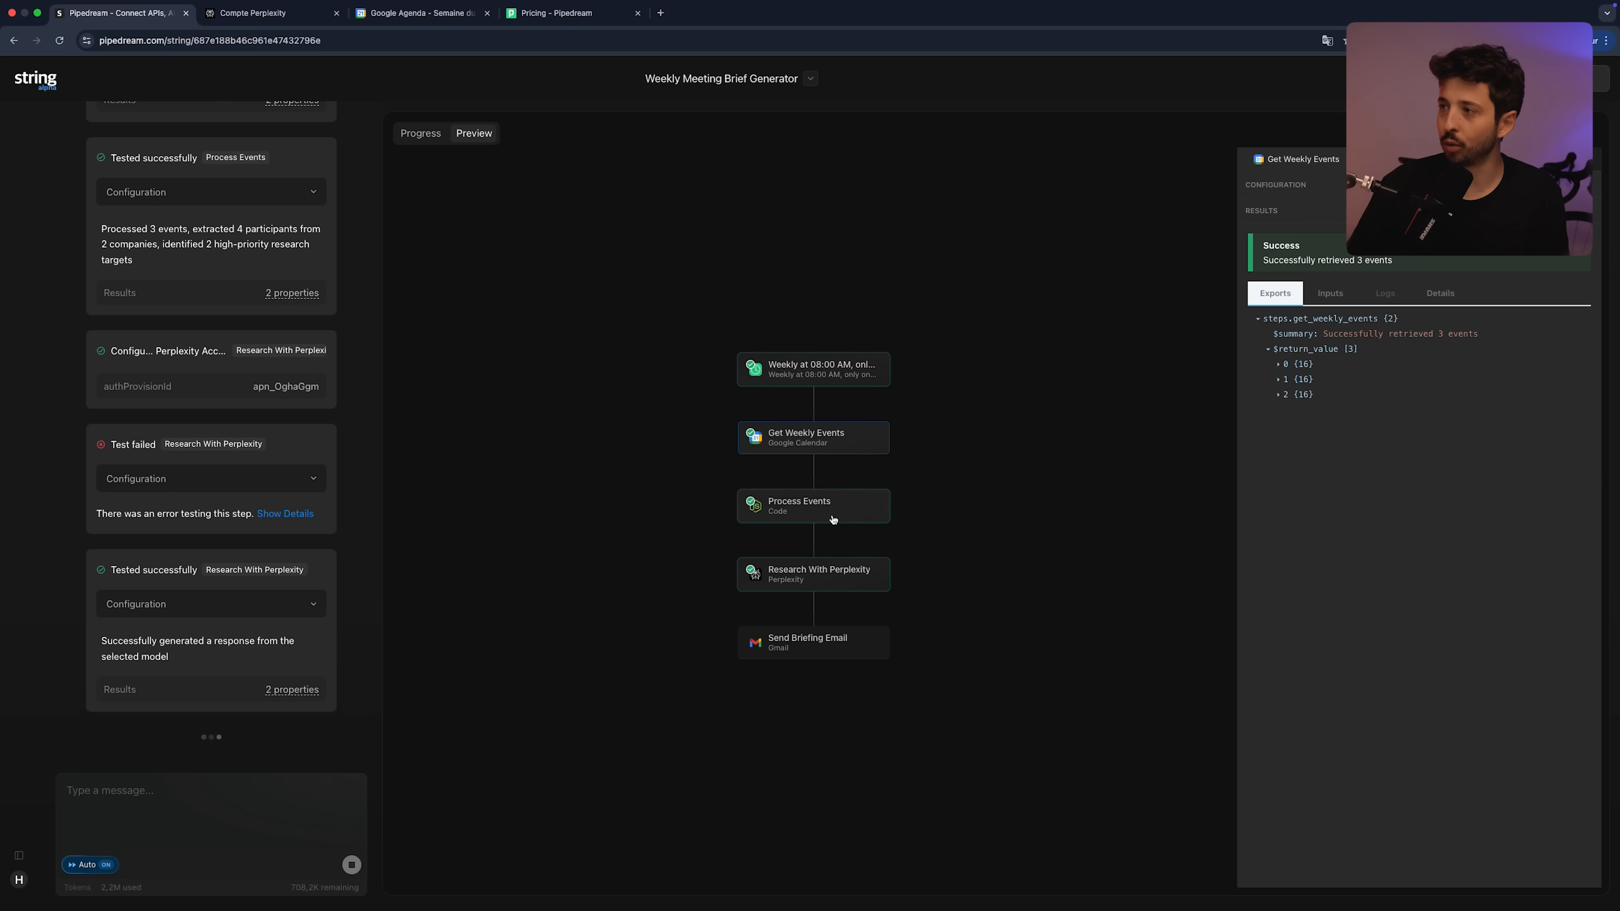
{"action": "left_click", "coordinate": [828, 592]}
{"action": "left_click", "coordinate": [1330, 250]}
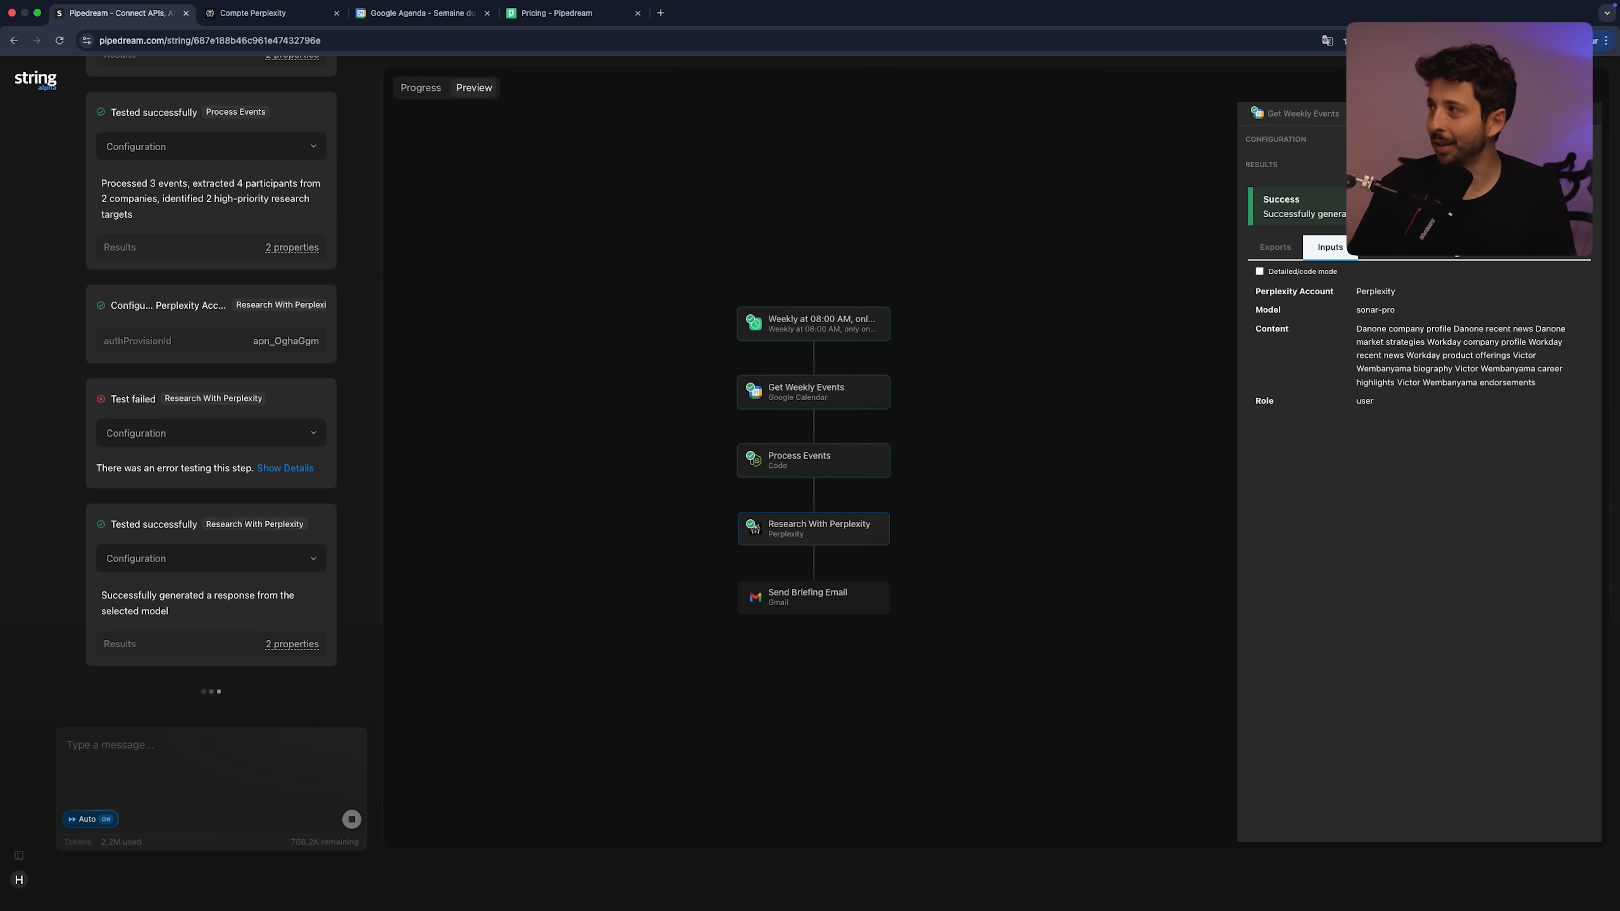
{"action": "left_click", "coordinate": [1427, 250]}
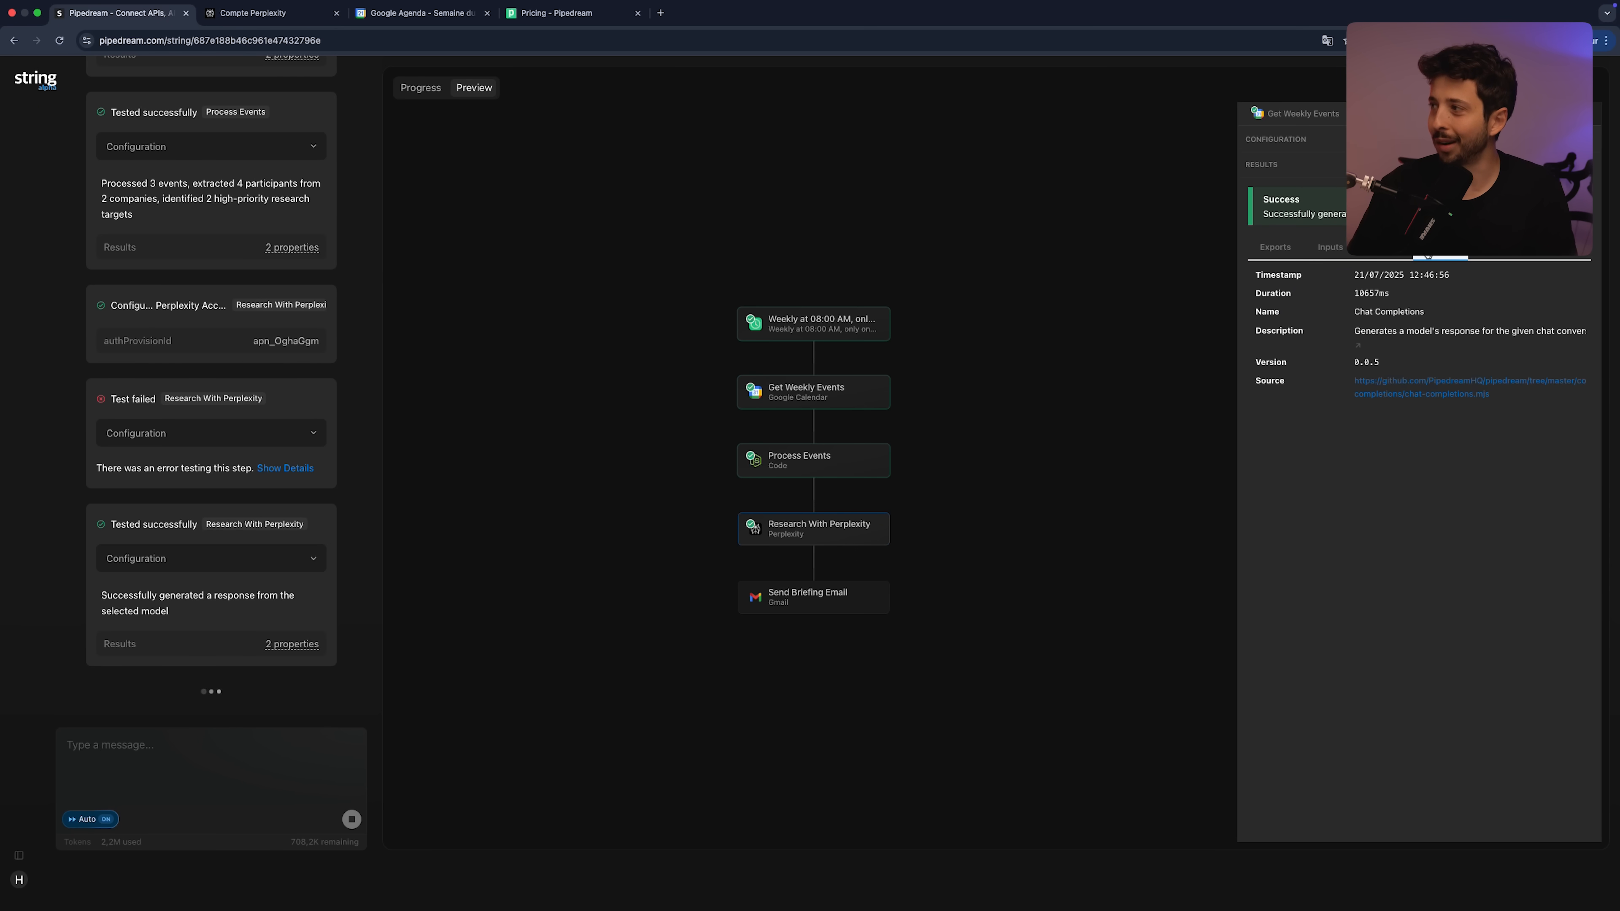
{"action": "left_click", "coordinate": [812, 597]}
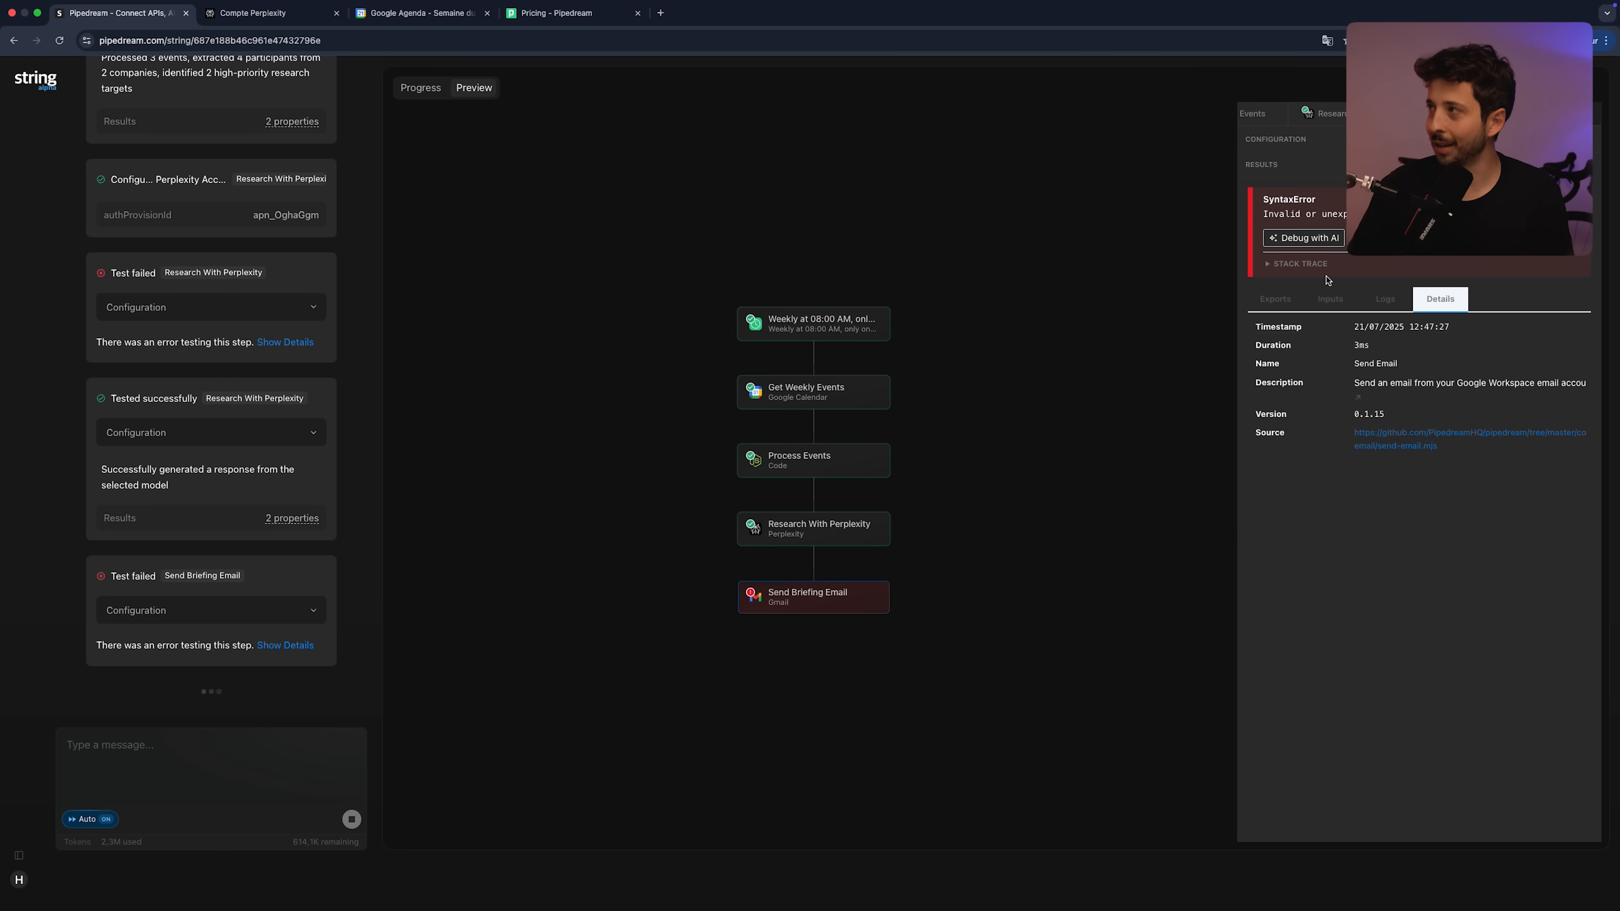
{"action": "left_click_drag", "start_coordinate": [96, 645], "coordinate": [191, 648]}
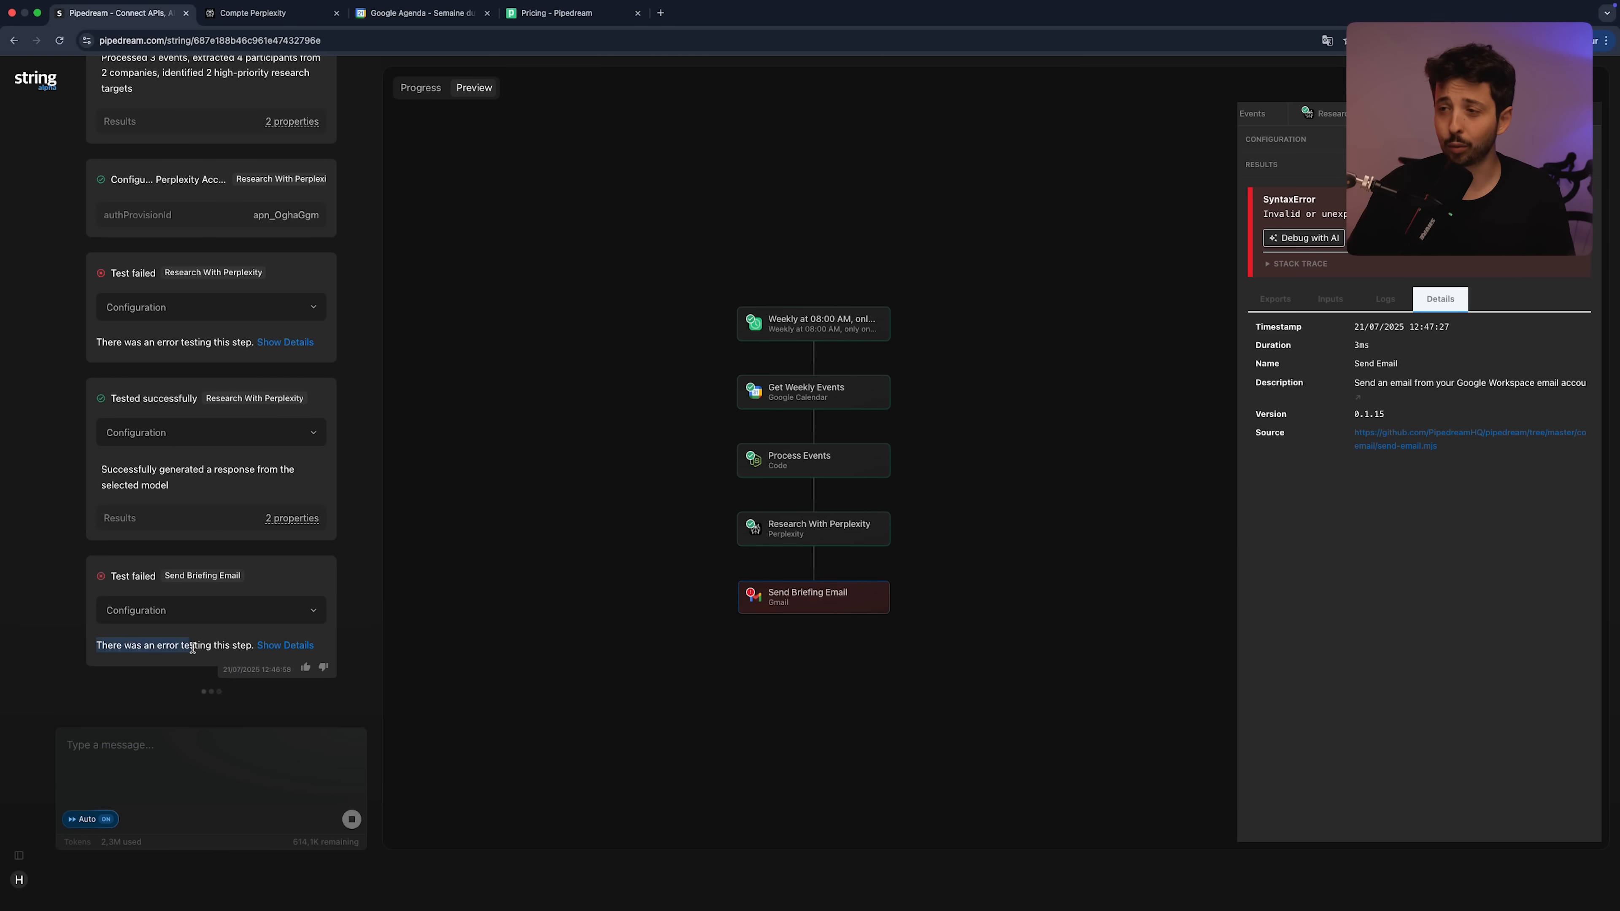
{"action": "left_click", "coordinate": [193, 647]}
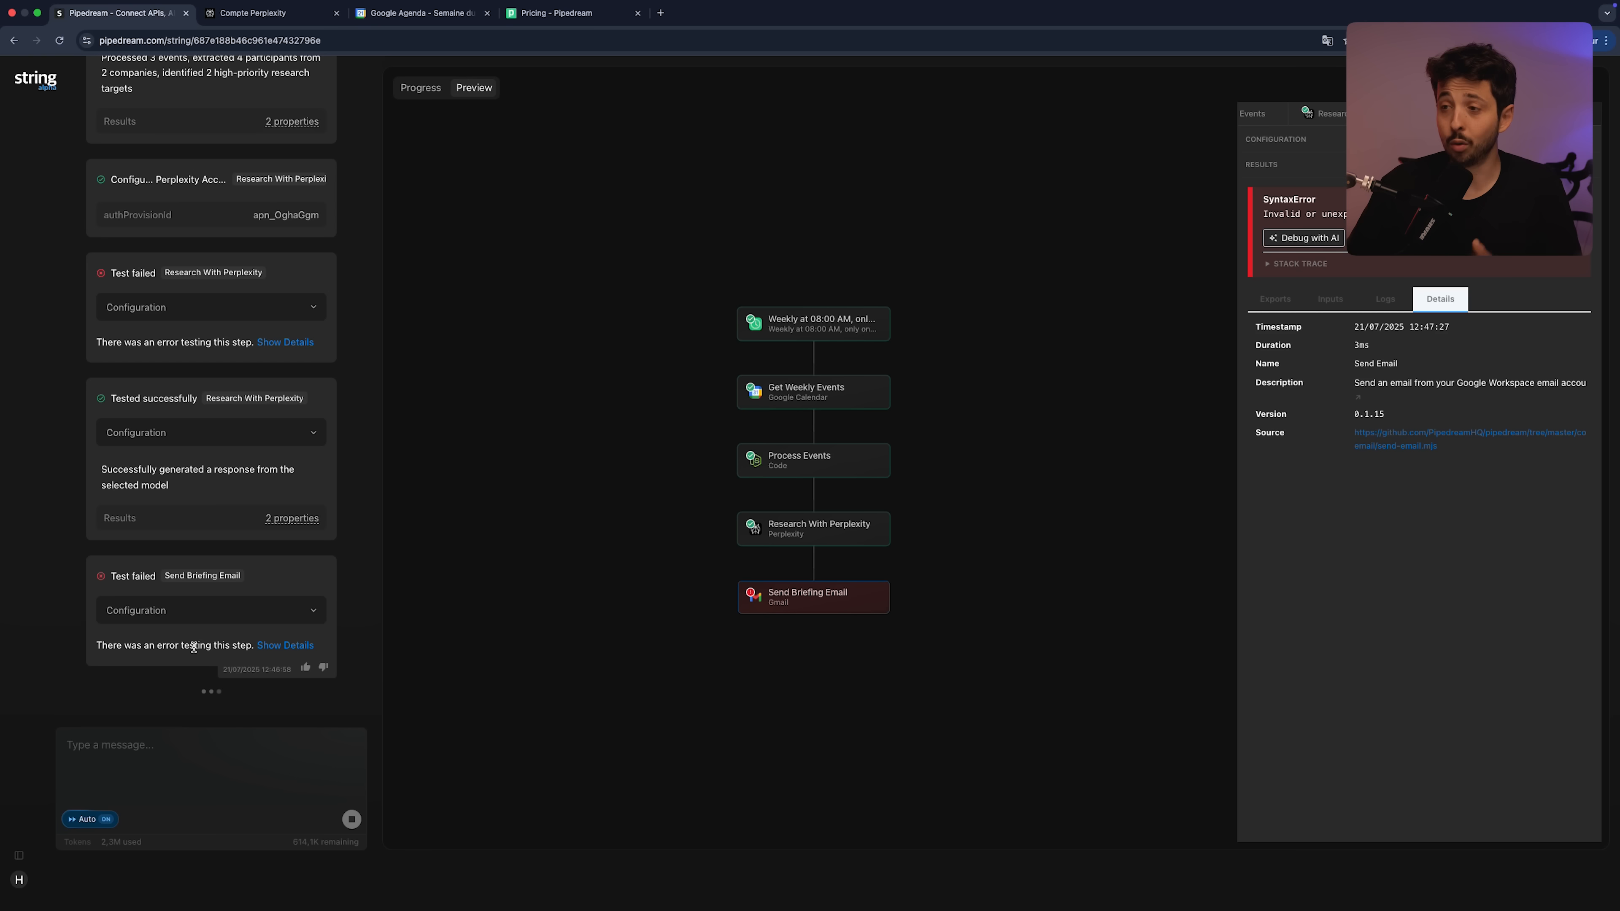
Read the agent's summary of the weekly briefing and its suggested additions, and deploy the Weekly Meeting Brief Generator
{"action": "mouse_move", "coordinate": [299, 847]}
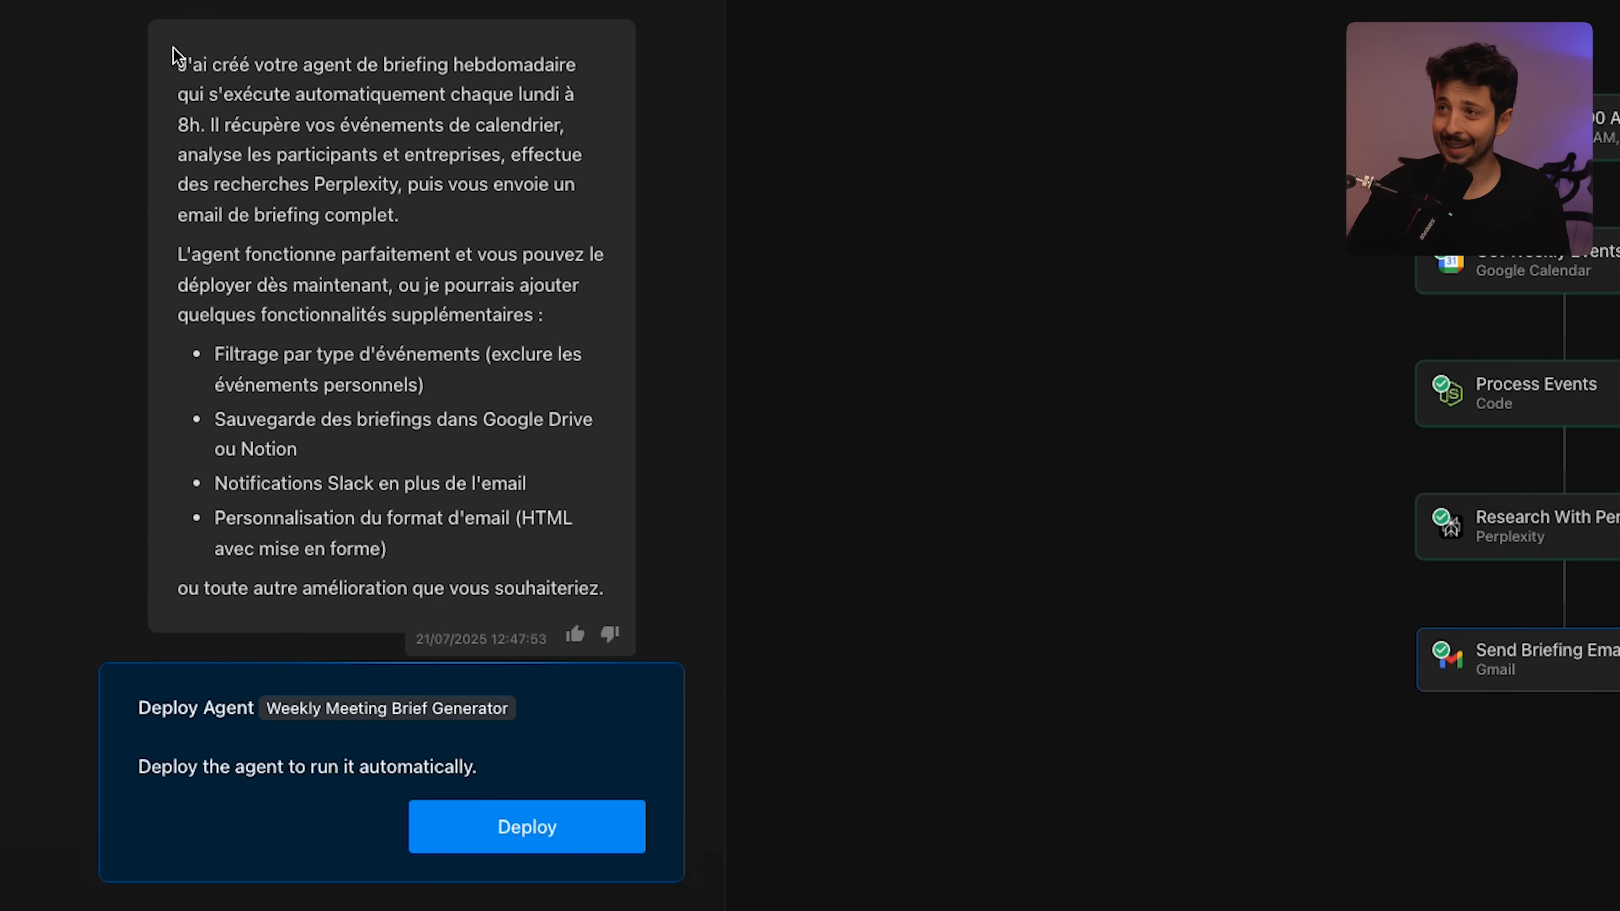
{"action": "left_click_drag", "start_coordinate": [179, 63], "coordinate": [537, 70]}
{"action": "left_click", "coordinate": [257, 81]}
{"action": "left_click_drag", "start_coordinate": [205, 94], "coordinate": [401, 88]}
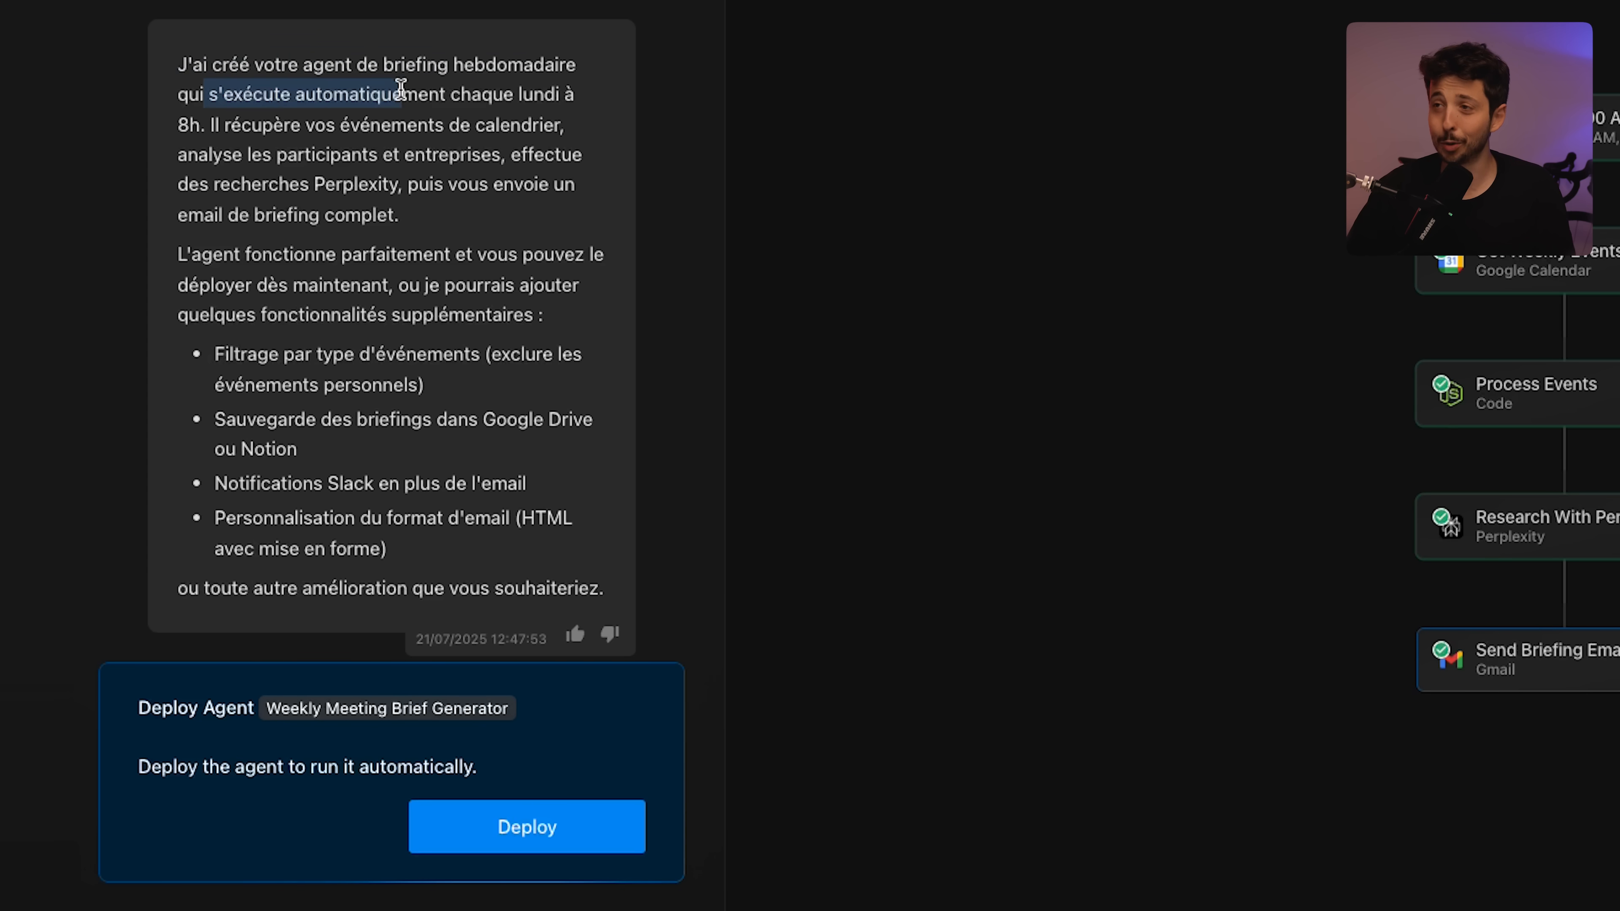
{"action": "left_click", "coordinate": [400, 88]}
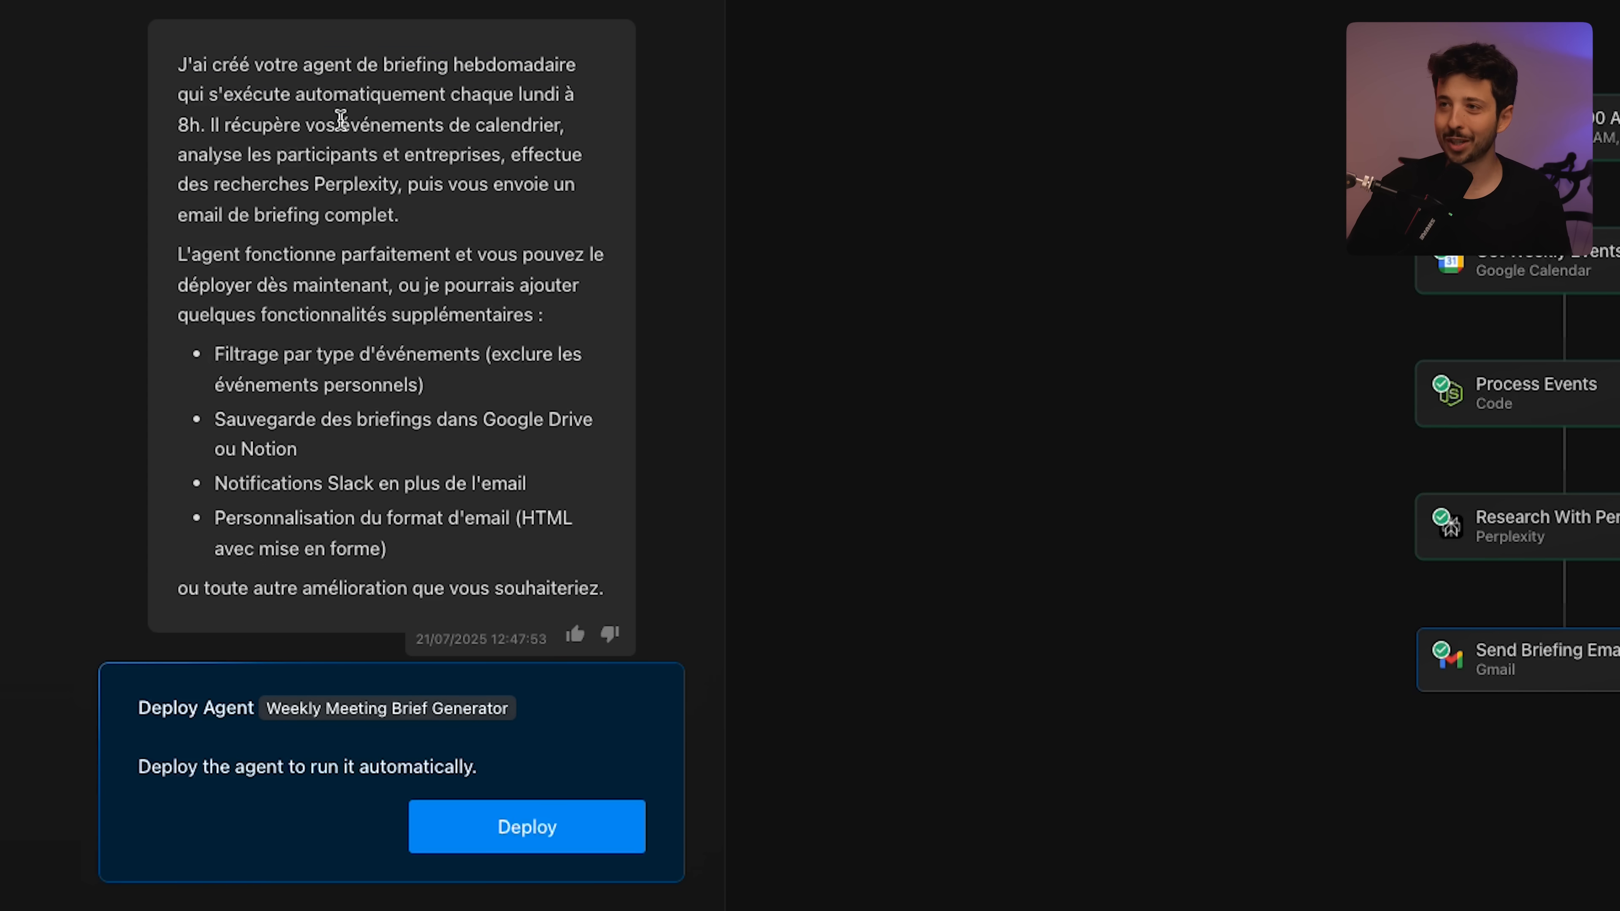
{"action": "left_click_drag", "start_coordinate": [210, 124], "coordinate": [524, 125]}
{"action": "left_click", "coordinate": [524, 125]}
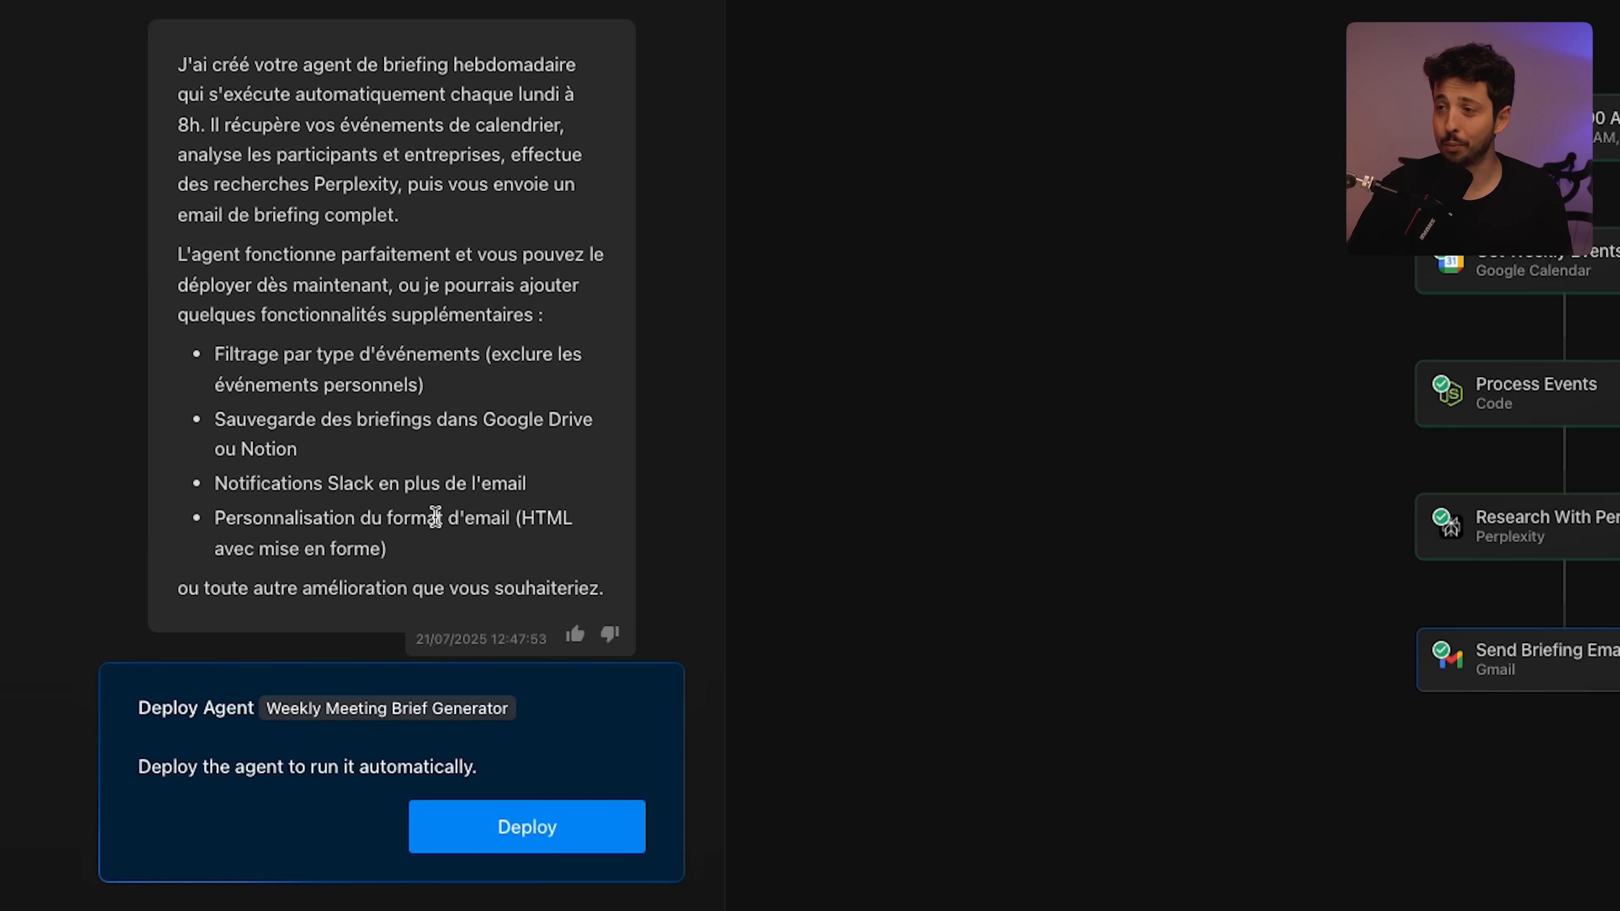
{"action": "left_click", "coordinate": [515, 818]}
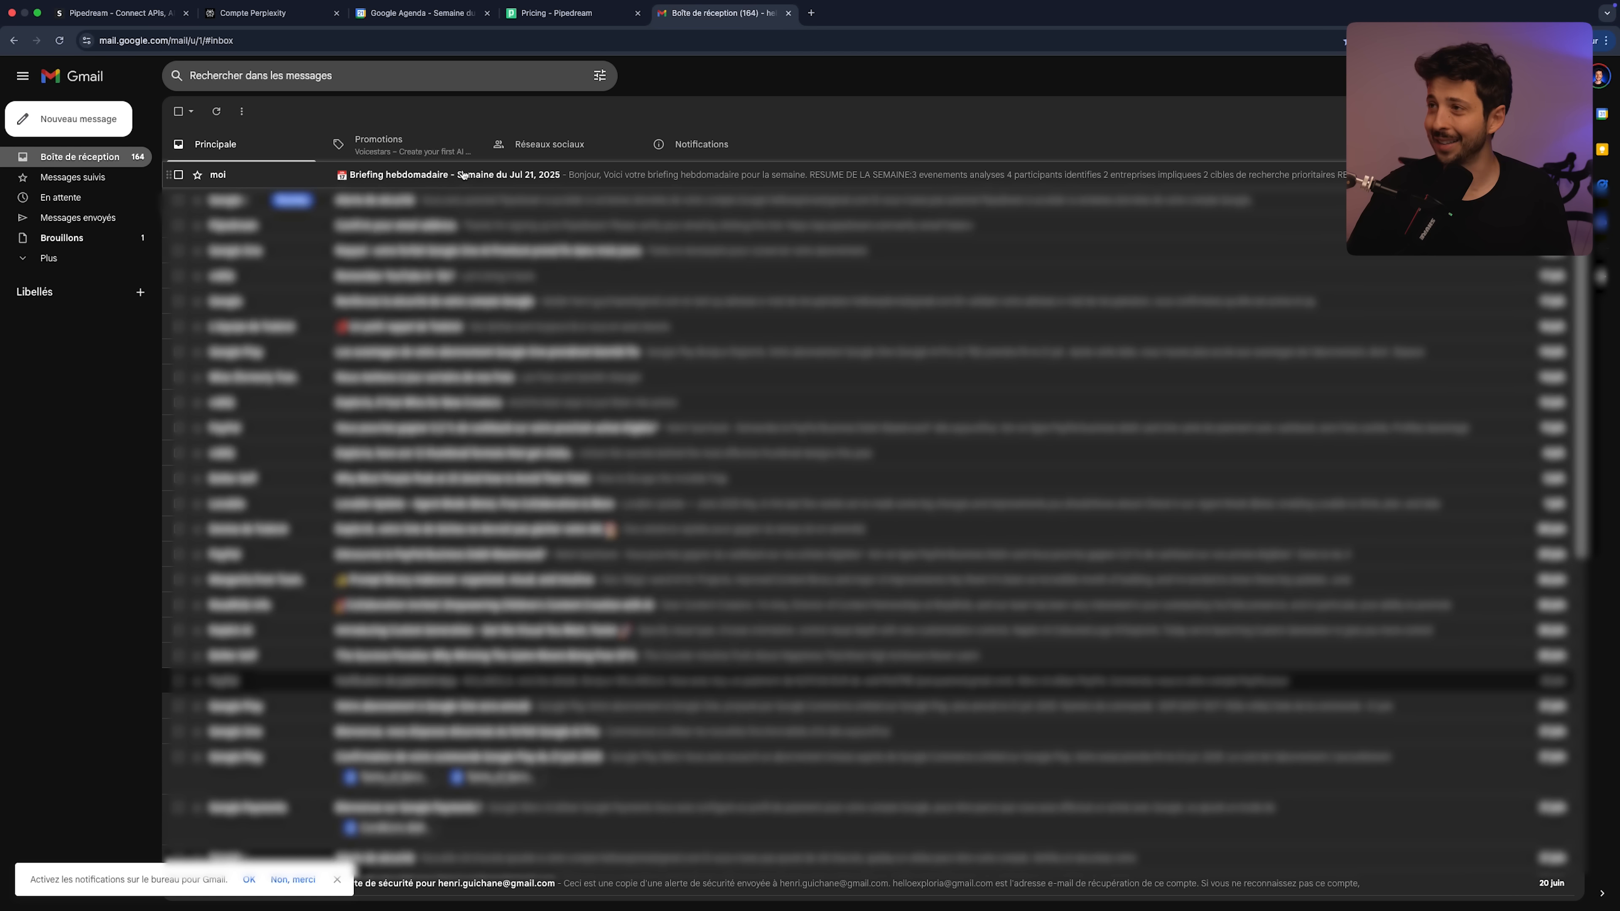
Open the "Briefing hebdomadaire - Semaine du Jul 21, 2025" email in Gmail and read its weekly summary and Perplexity research on Danone and Workday
{"action": "left_click", "coordinate": [463, 174]}
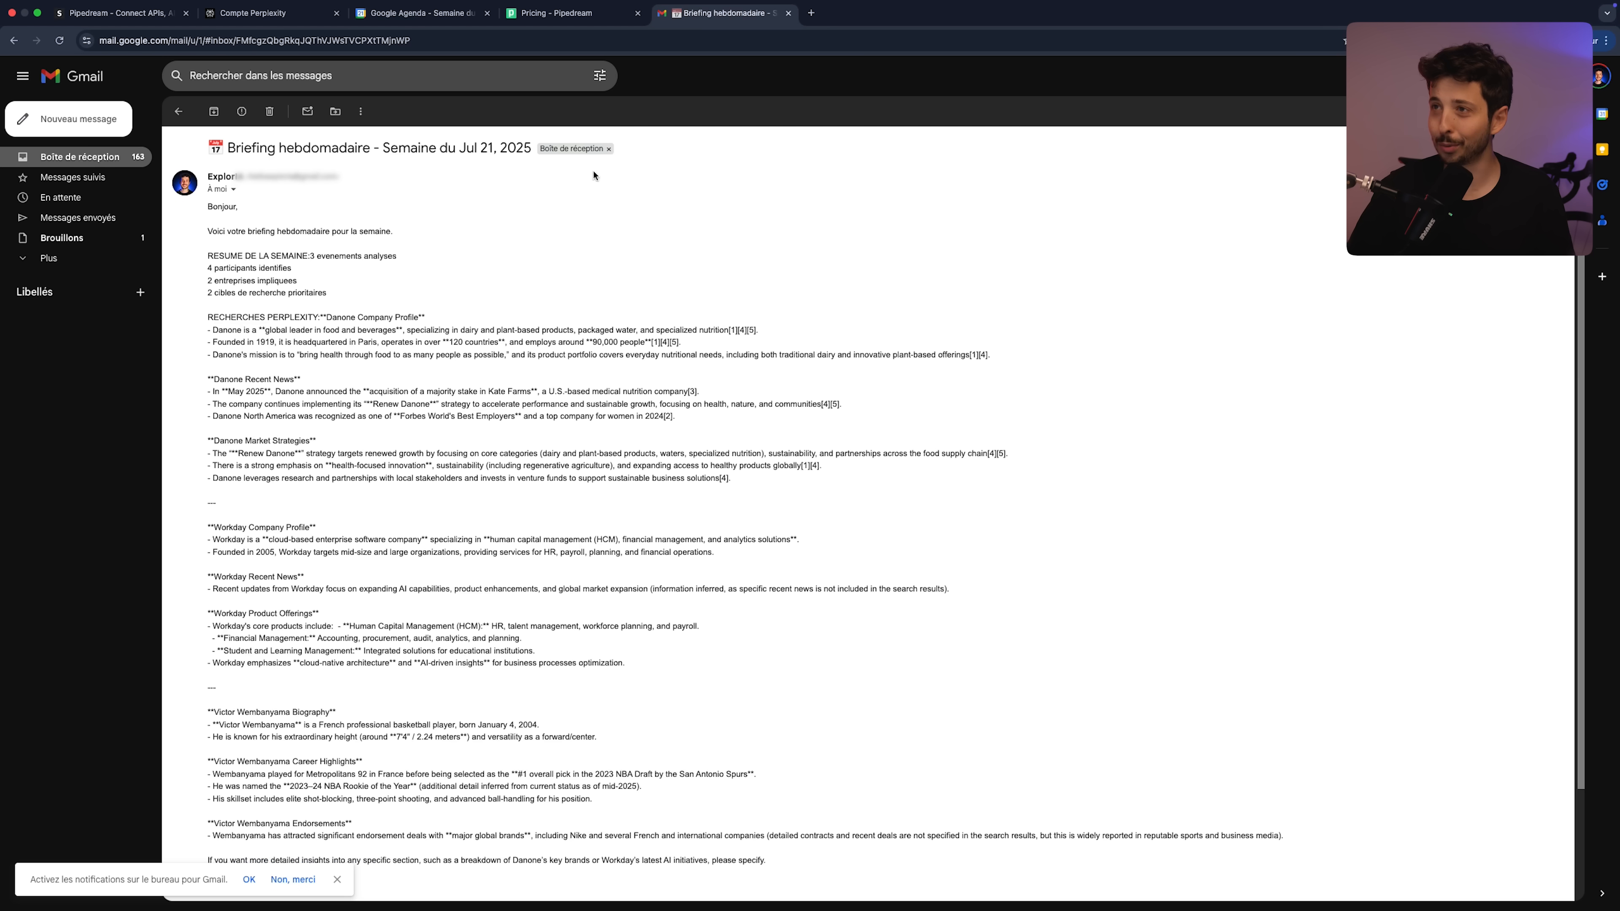
{"action": "left_click_drag", "start_coordinate": [207, 207], "coordinate": [373, 517]}
{"action": "left_click", "coordinate": [373, 518]}
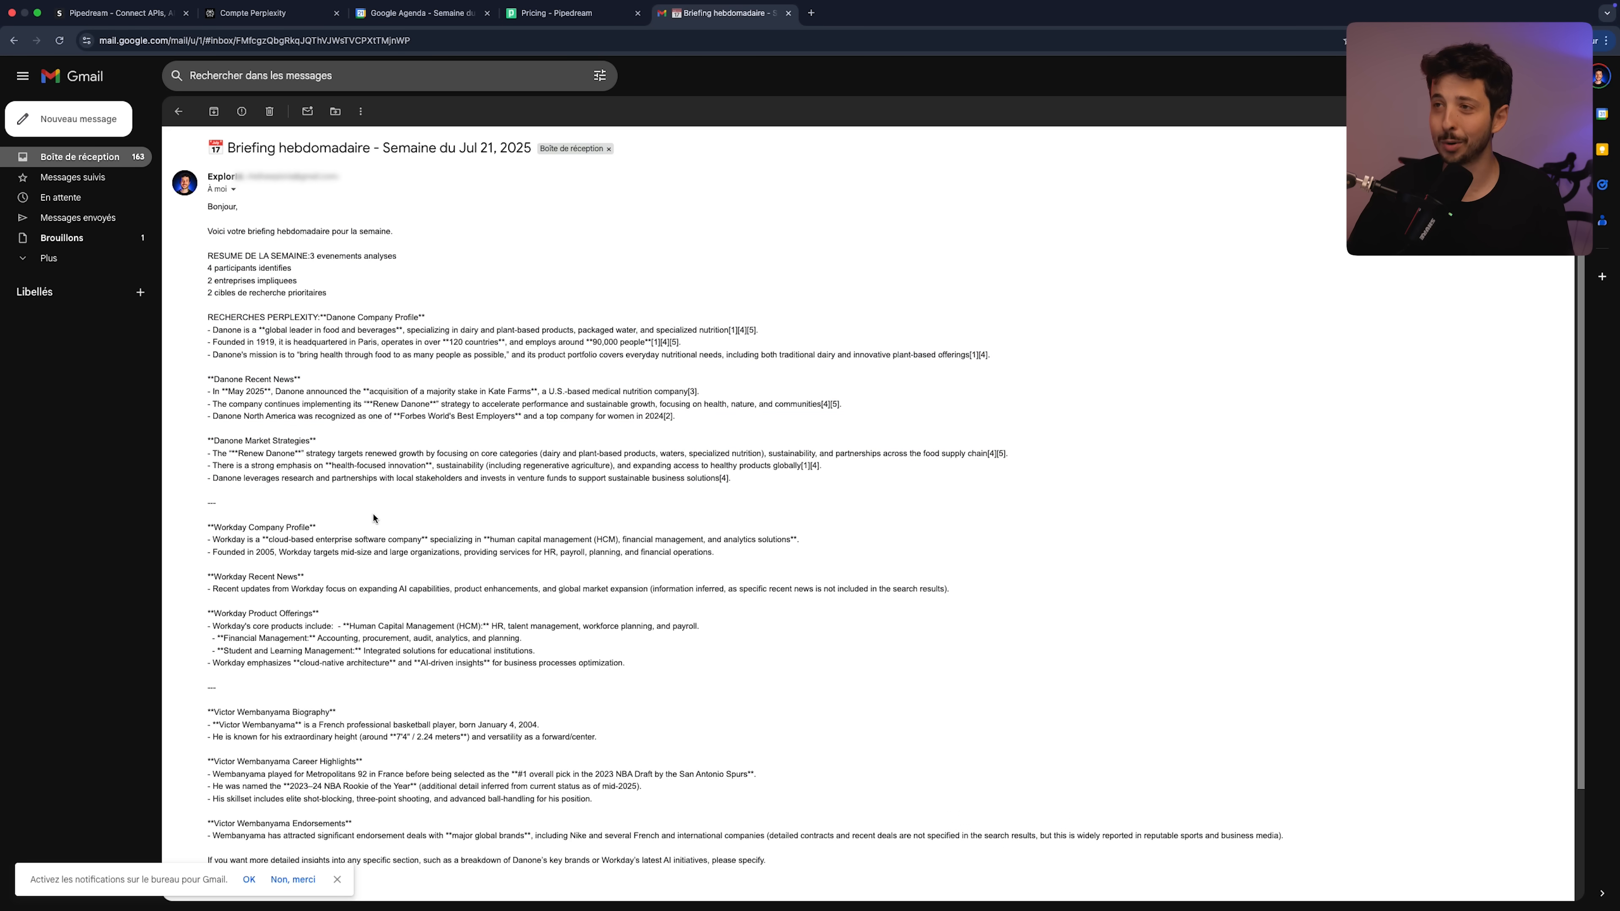
{"action": "left_click_drag", "start_coordinate": [209, 314], "coordinate": [744, 675]}
{"action": "left_click", "coordinate": [748, 678]}
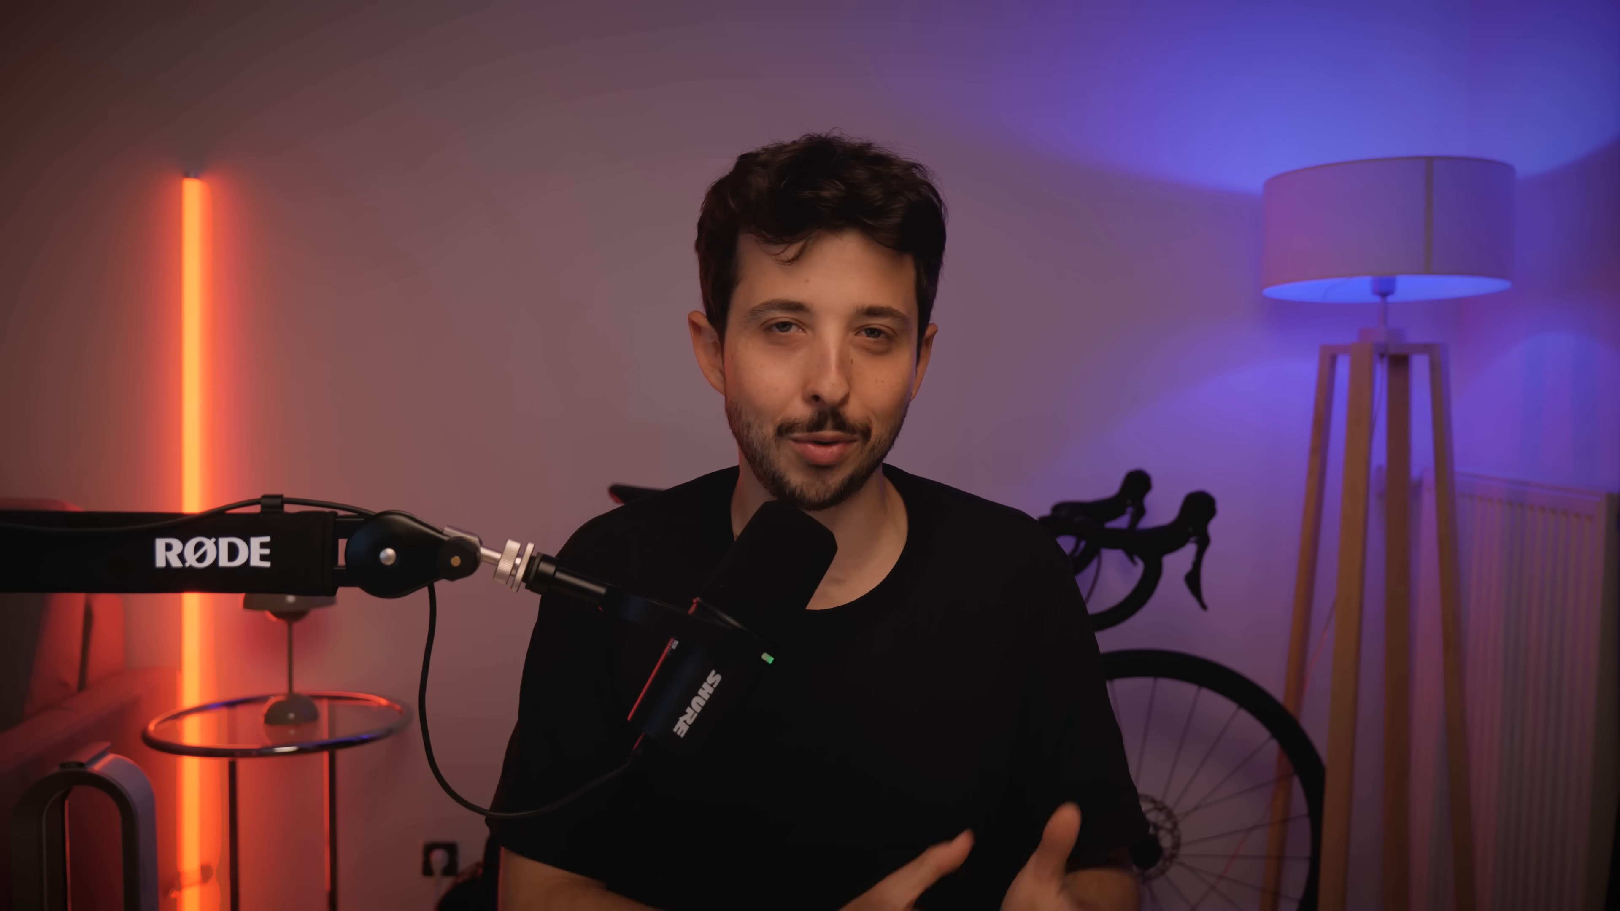
{"action": "left_click_drag", "start_coordinate": [626, 664], "coordinate": [219, 308]}
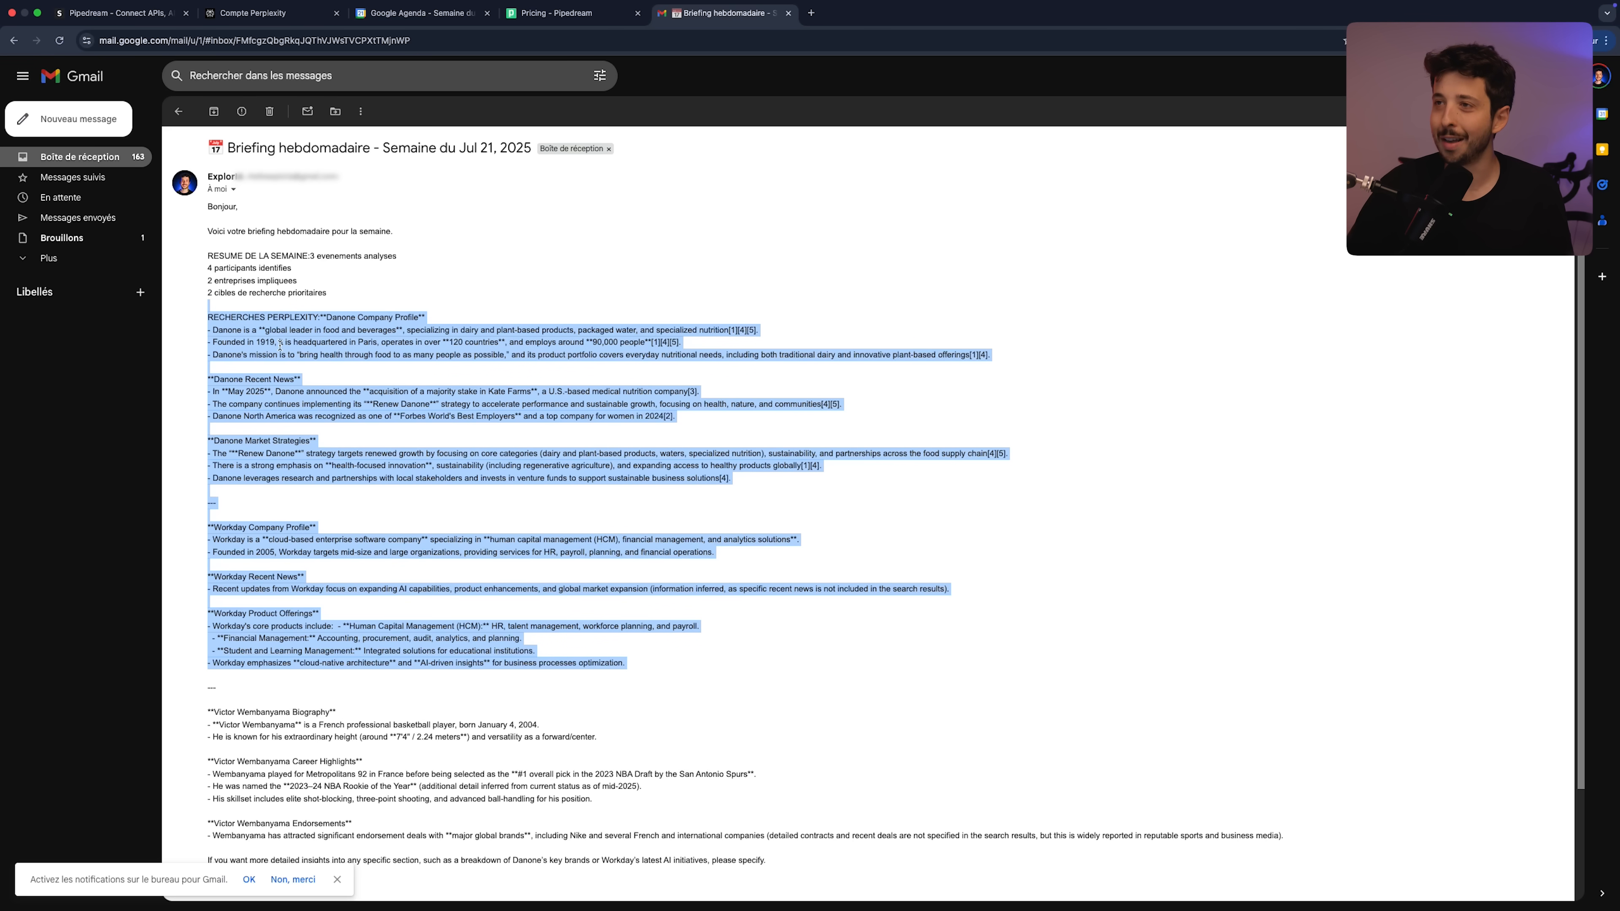
Switch to String and send the agent "L'email doit être esthétique et bien interprété comme du HTML et le contenu doit être en français"
{"action": "left_click", "coordinate": [107, 16]}
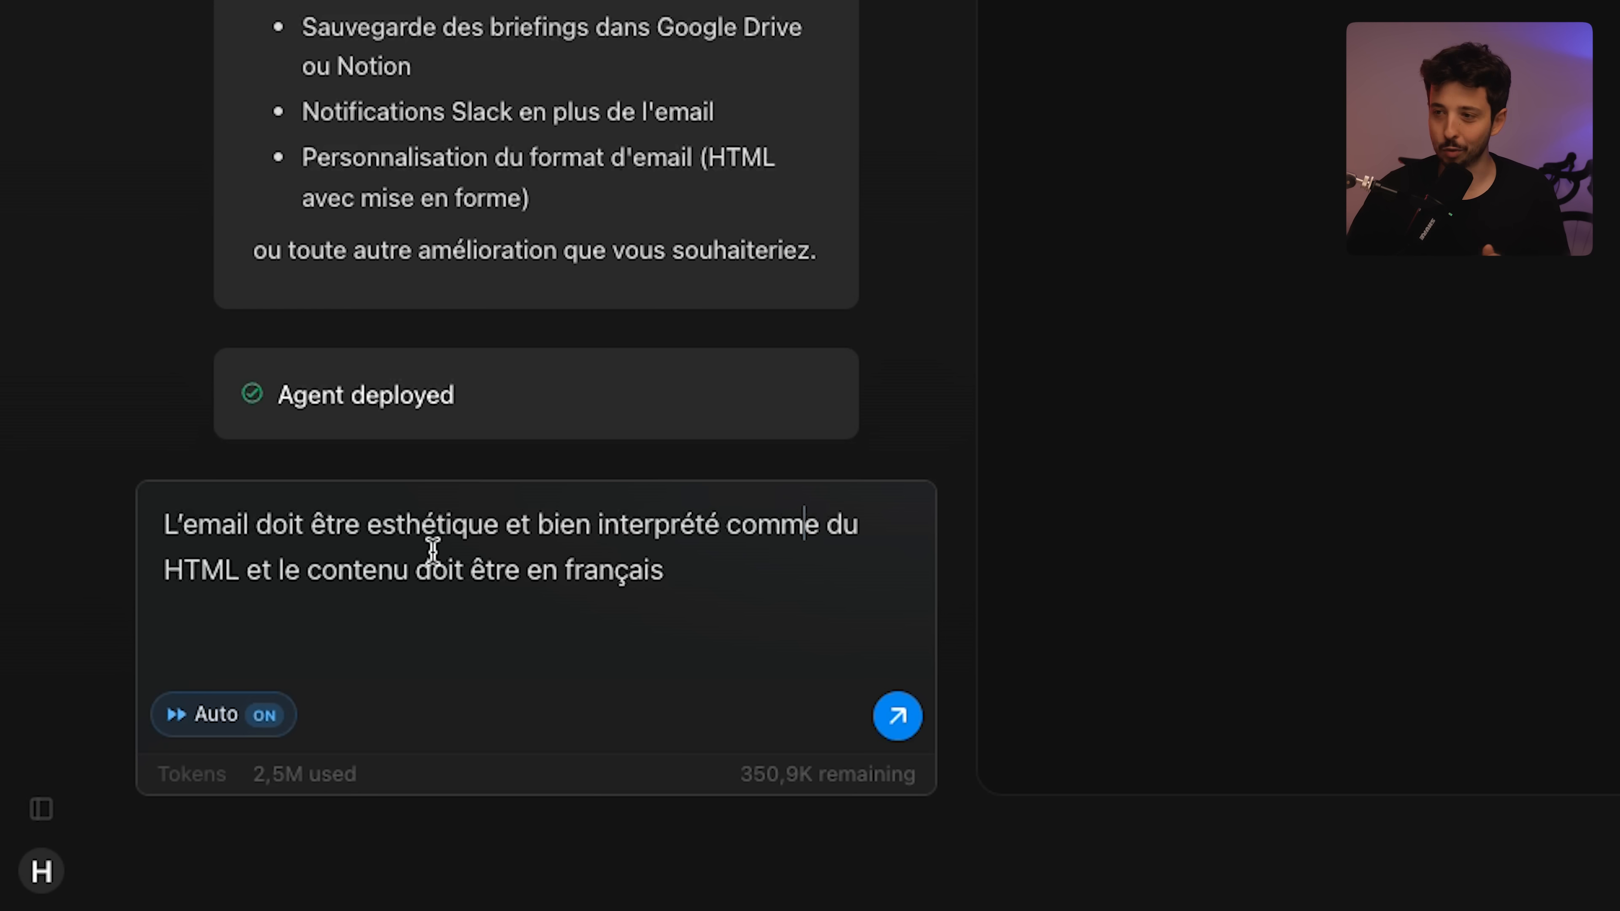
{"action": "left_click", "coordinate": [781, 585]}
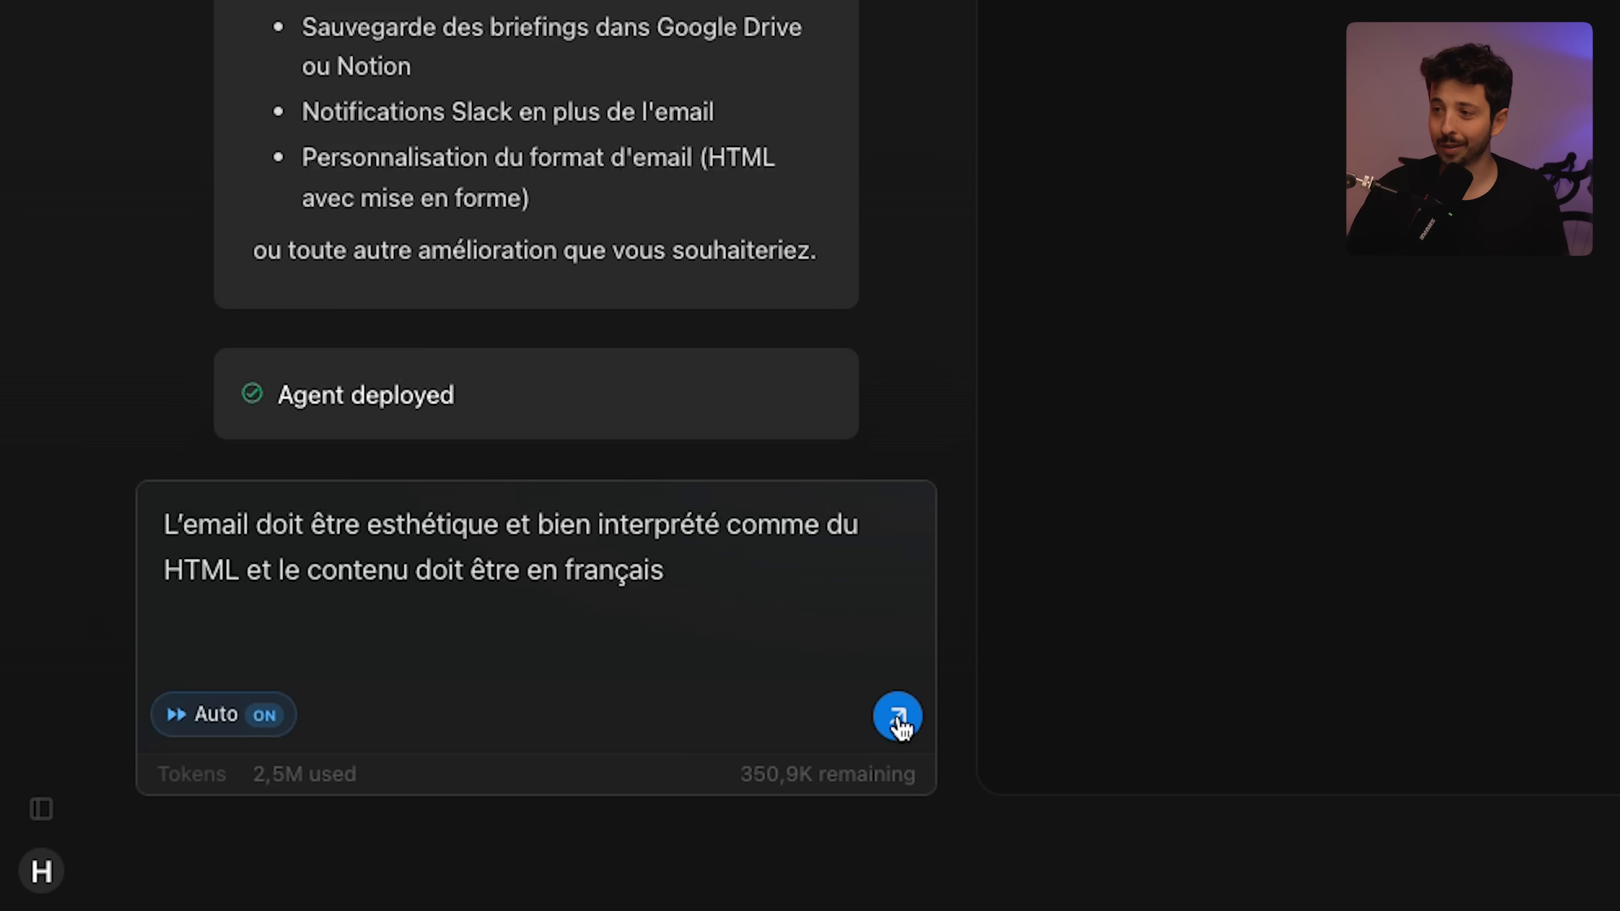
{"action": "left_click", "coordinate": [900, 722]}
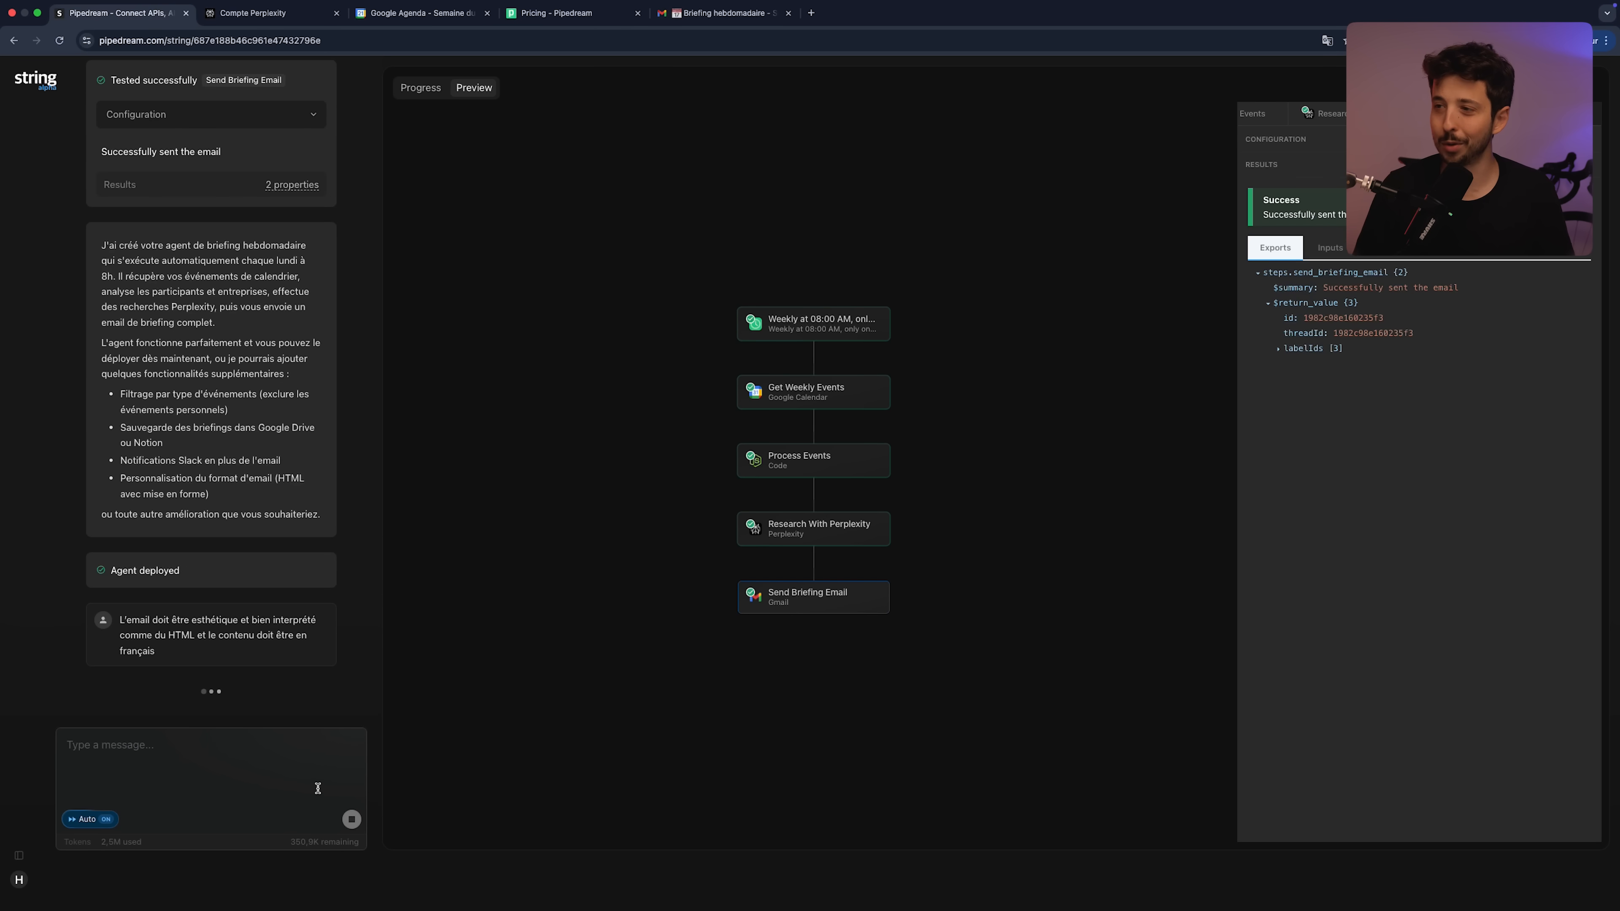
Inspect the test results of the Research With Perplexity and Process Events steps in the workflow preview
{"action": "left_click", "coordinate": [794, 532]}
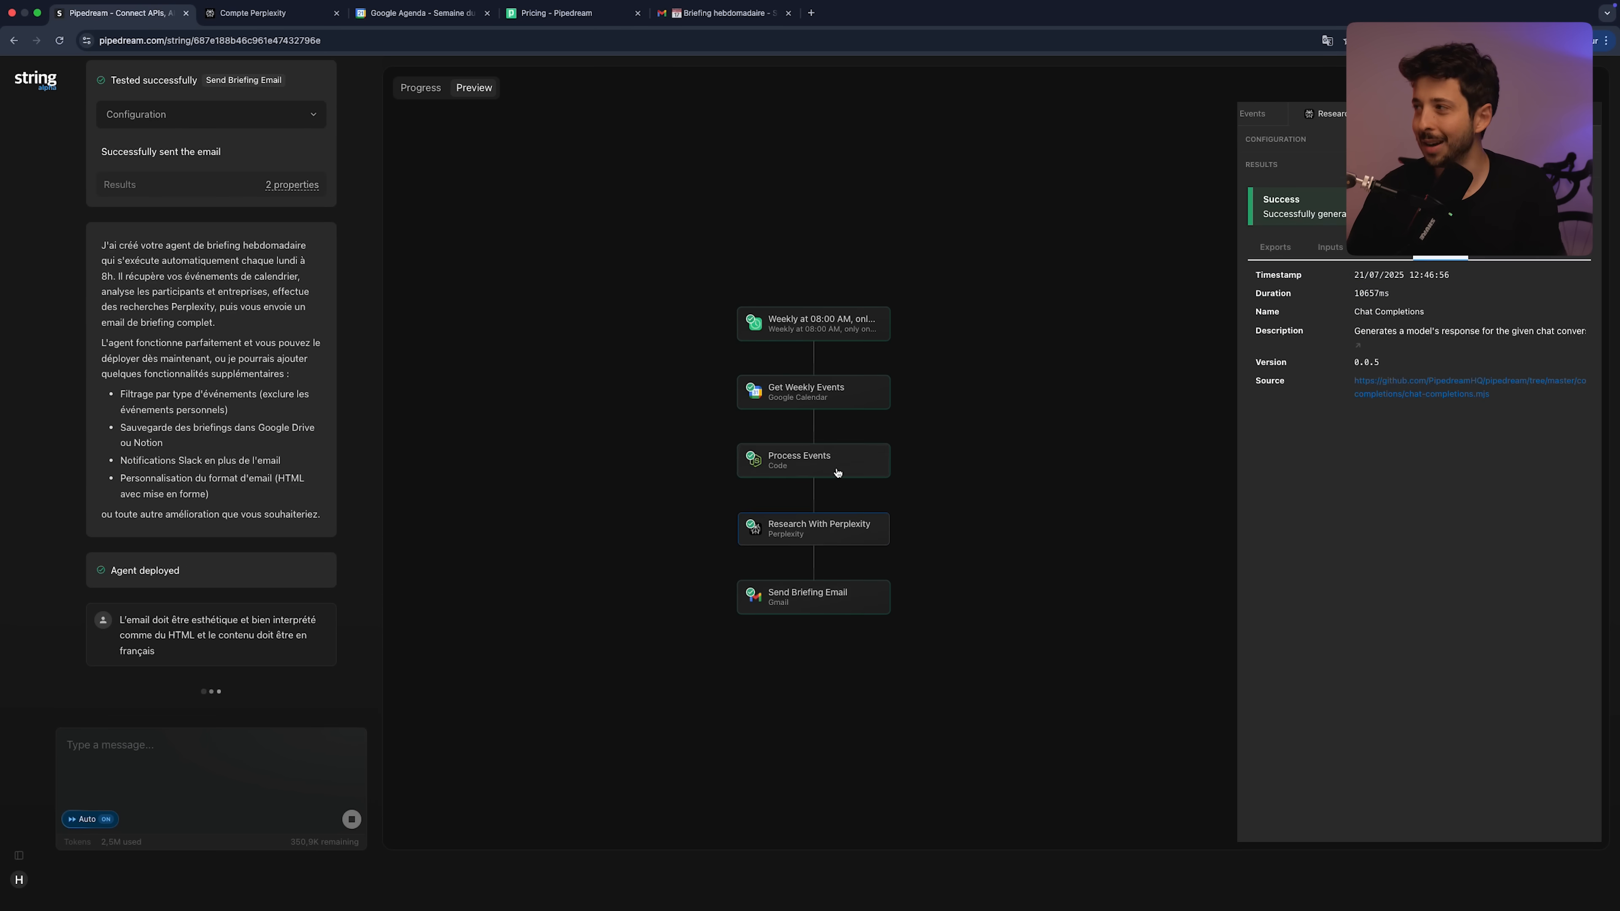
{"action": "left_click", "coordinate": [842, 472]}
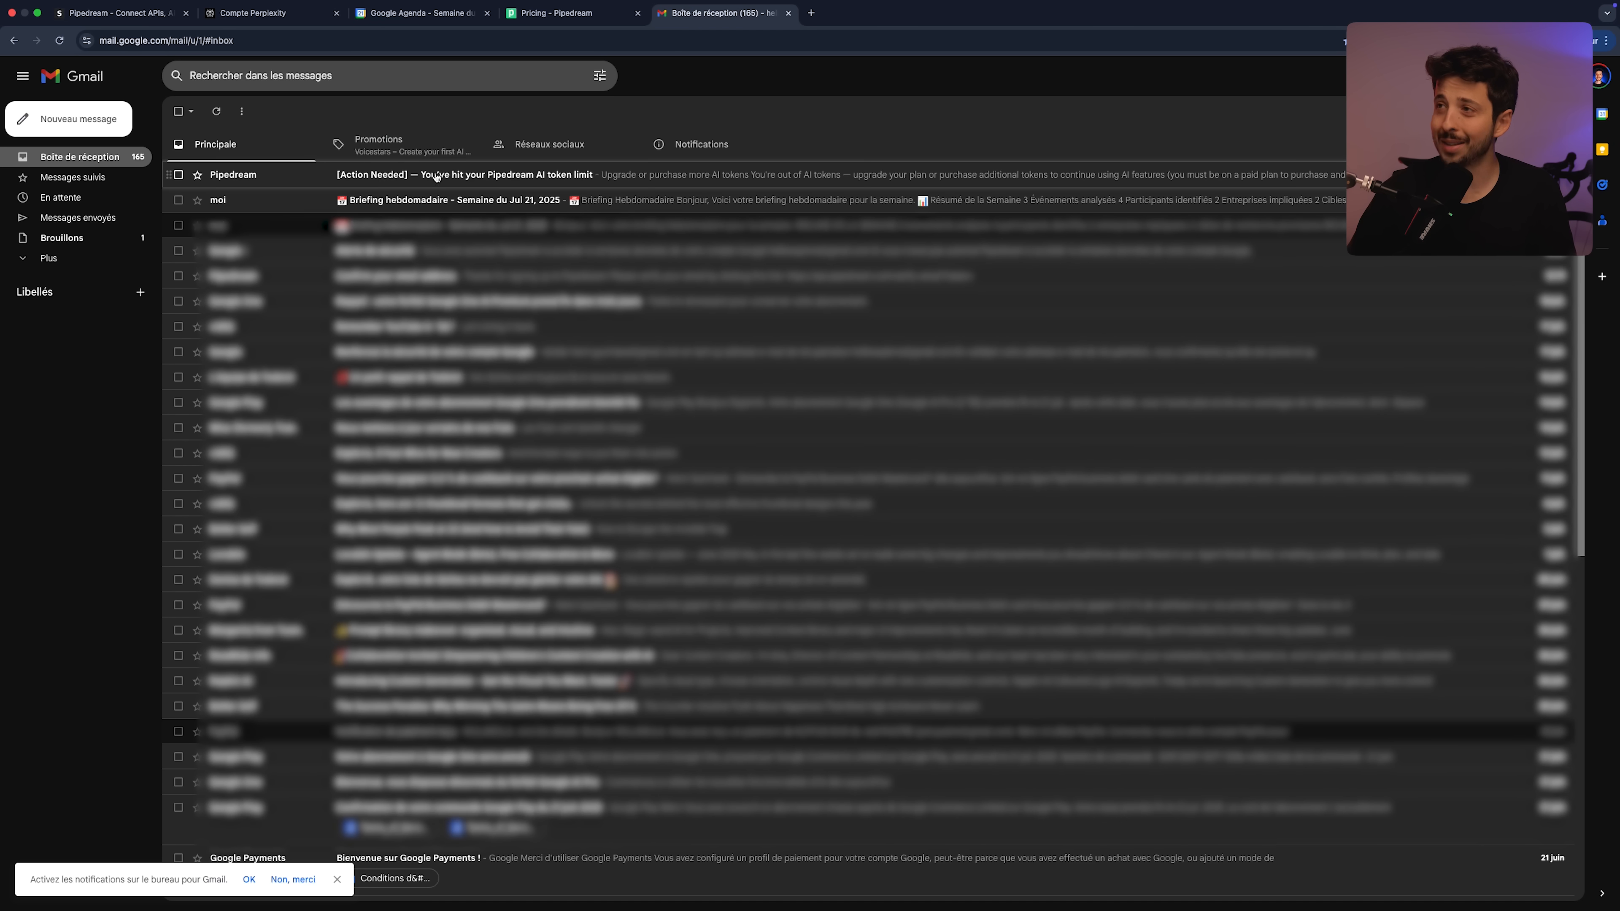
Open the newest "Briefing hebdomadaire - Semaine du Jul 21, 2025" email in Gmail, read its summary and research sections, and return to String
{"action": "left_click", "coordinate": [504, 204]}
{"action": "left_click_drag", "start_coordinate": [289, 230], "coordinate": [217, 326]}
{"action": "left_click", "coordinate": [827, 665]}
{"action": "left_click", "coordinate": [317, 359]}
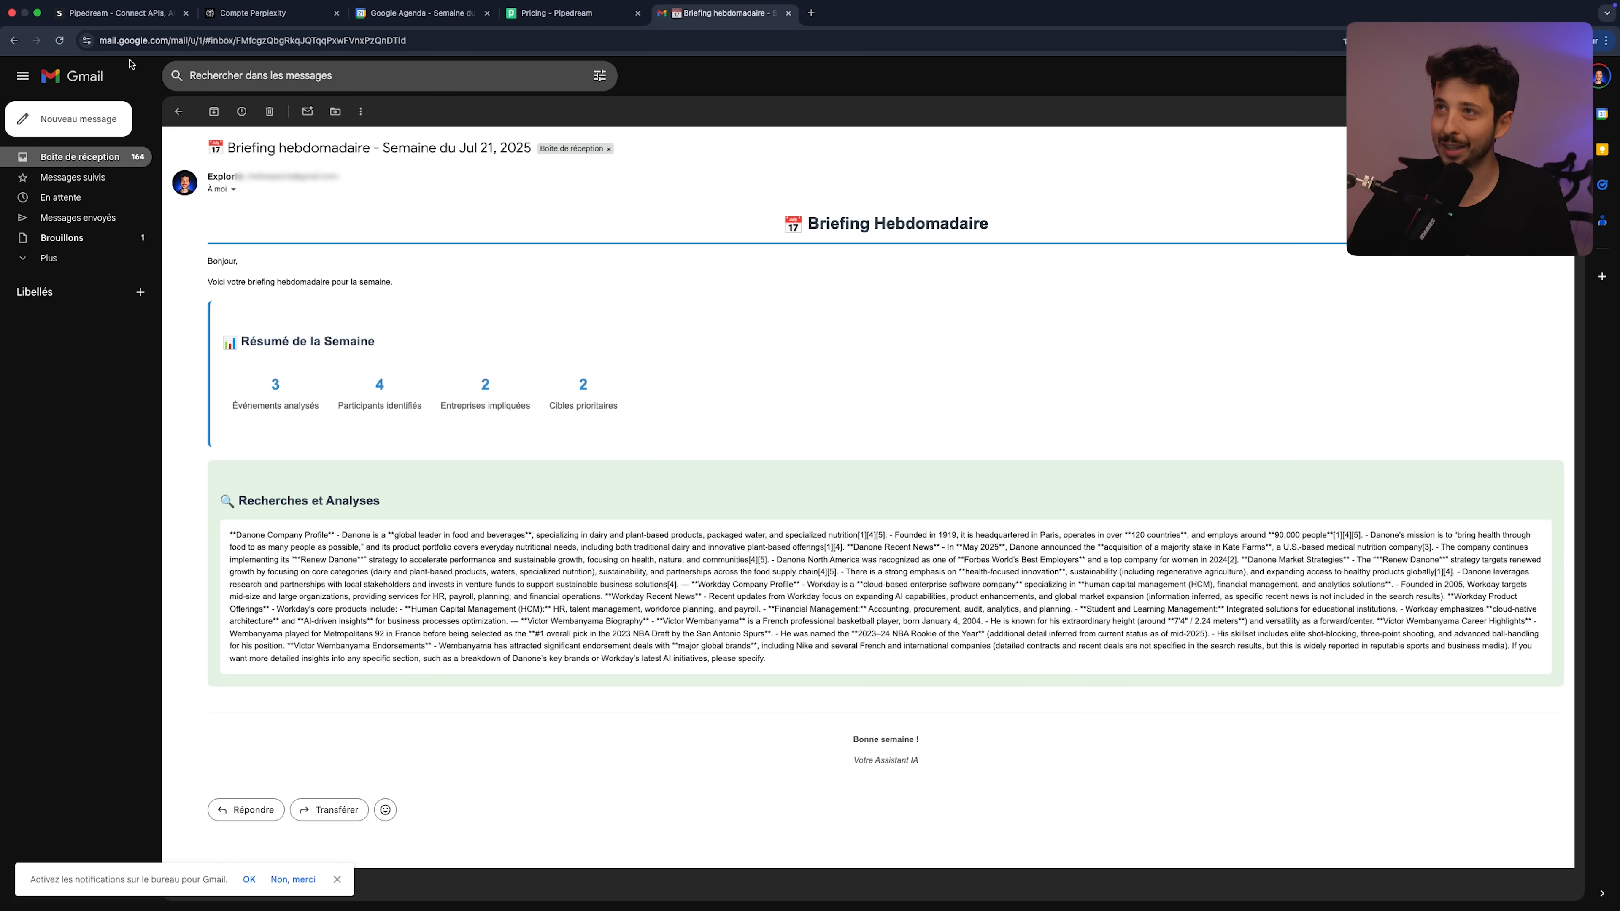
{"action": "left_click", "coordinate": [124, 14]}
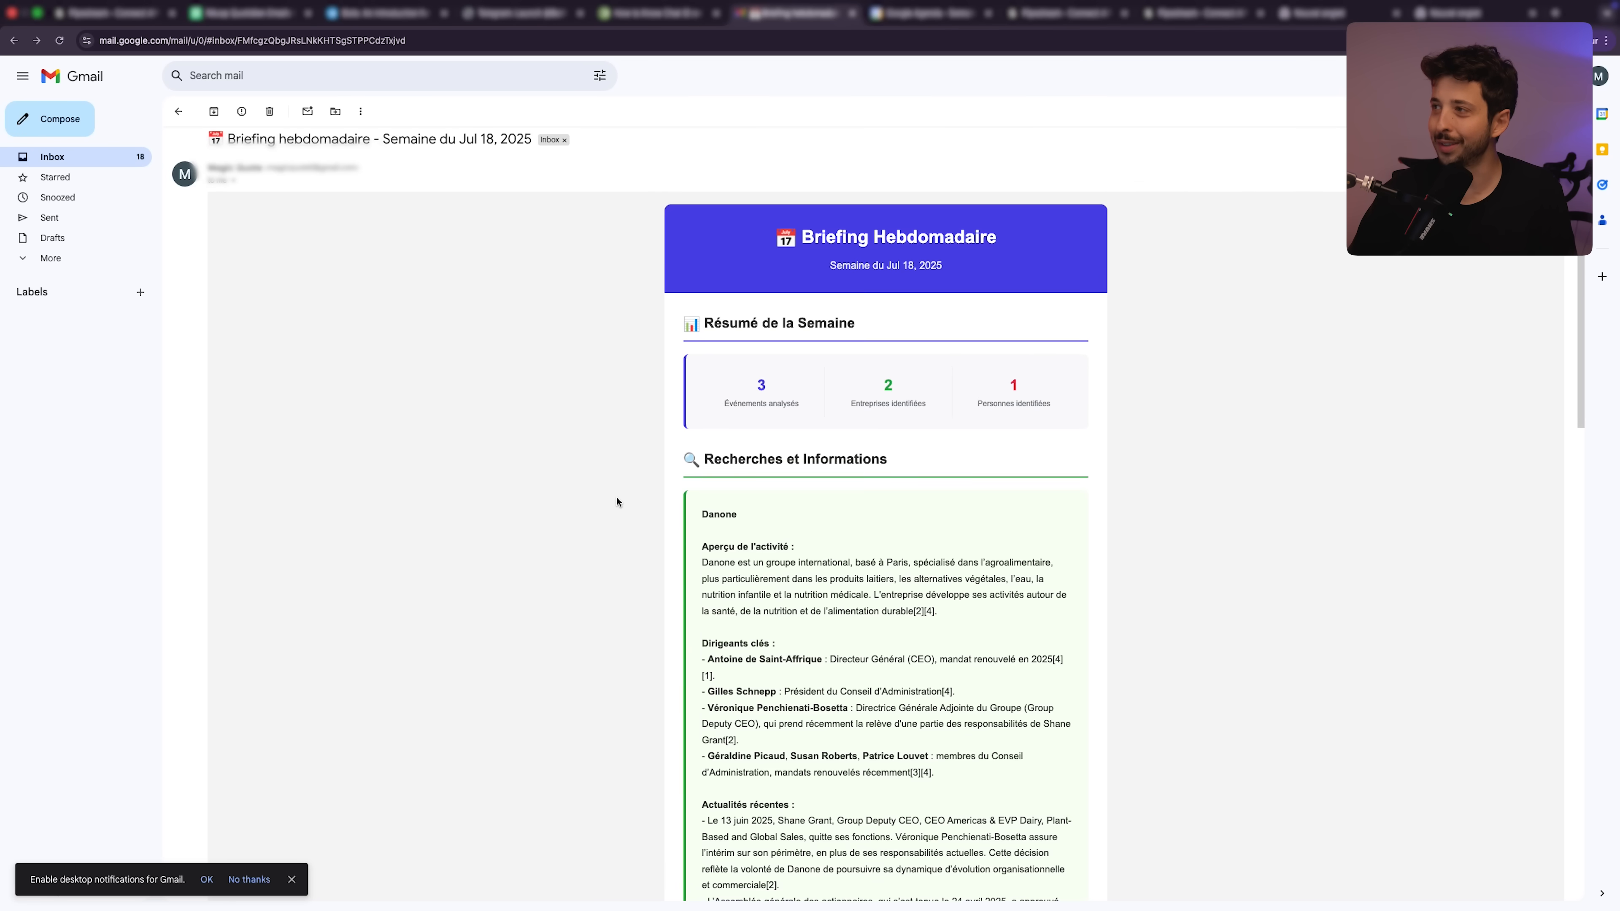
Skim the "Semaine du Jul 18, 2025" briefing email in Gmail and compare it with the week's events in Google Calendar
{"action": "scroll", "coordinate": [615, 502], "scroll_direction": "down", "scroll_amount": 3}
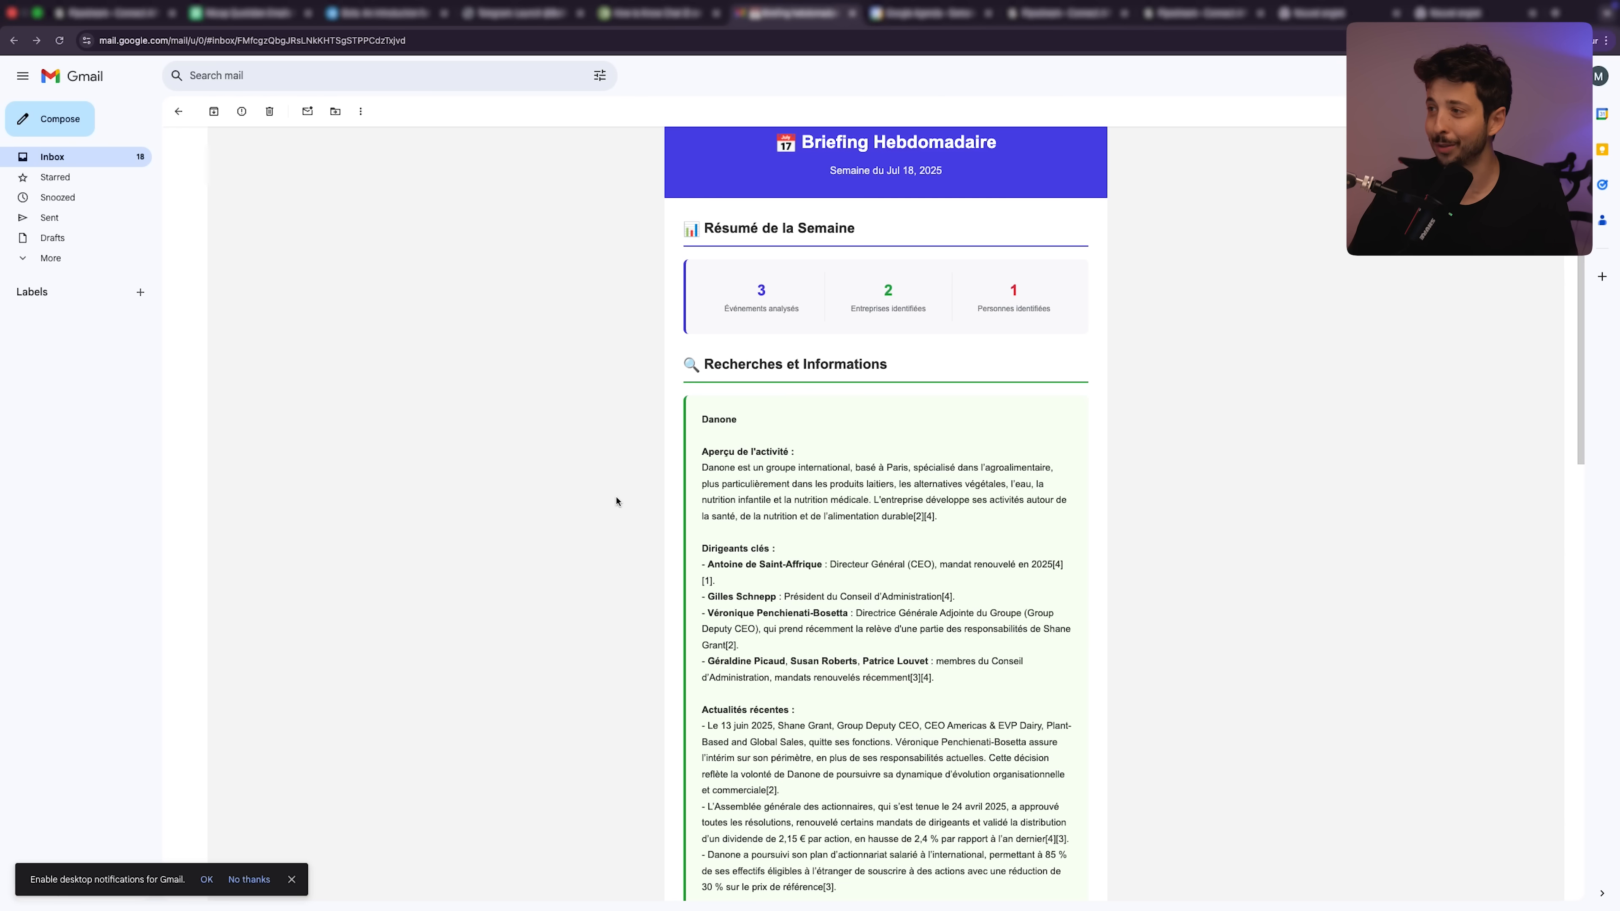
{"action": "left_click_drag", "start_coordinate": [700, 455], "coordinate": [923, 555]}
{"action": "left_click", "coordinate": [928, 555]}
{"action": "scroll", "coordinate": [579, 402], "scroll_direction": "down", "scroll_amount": 3}
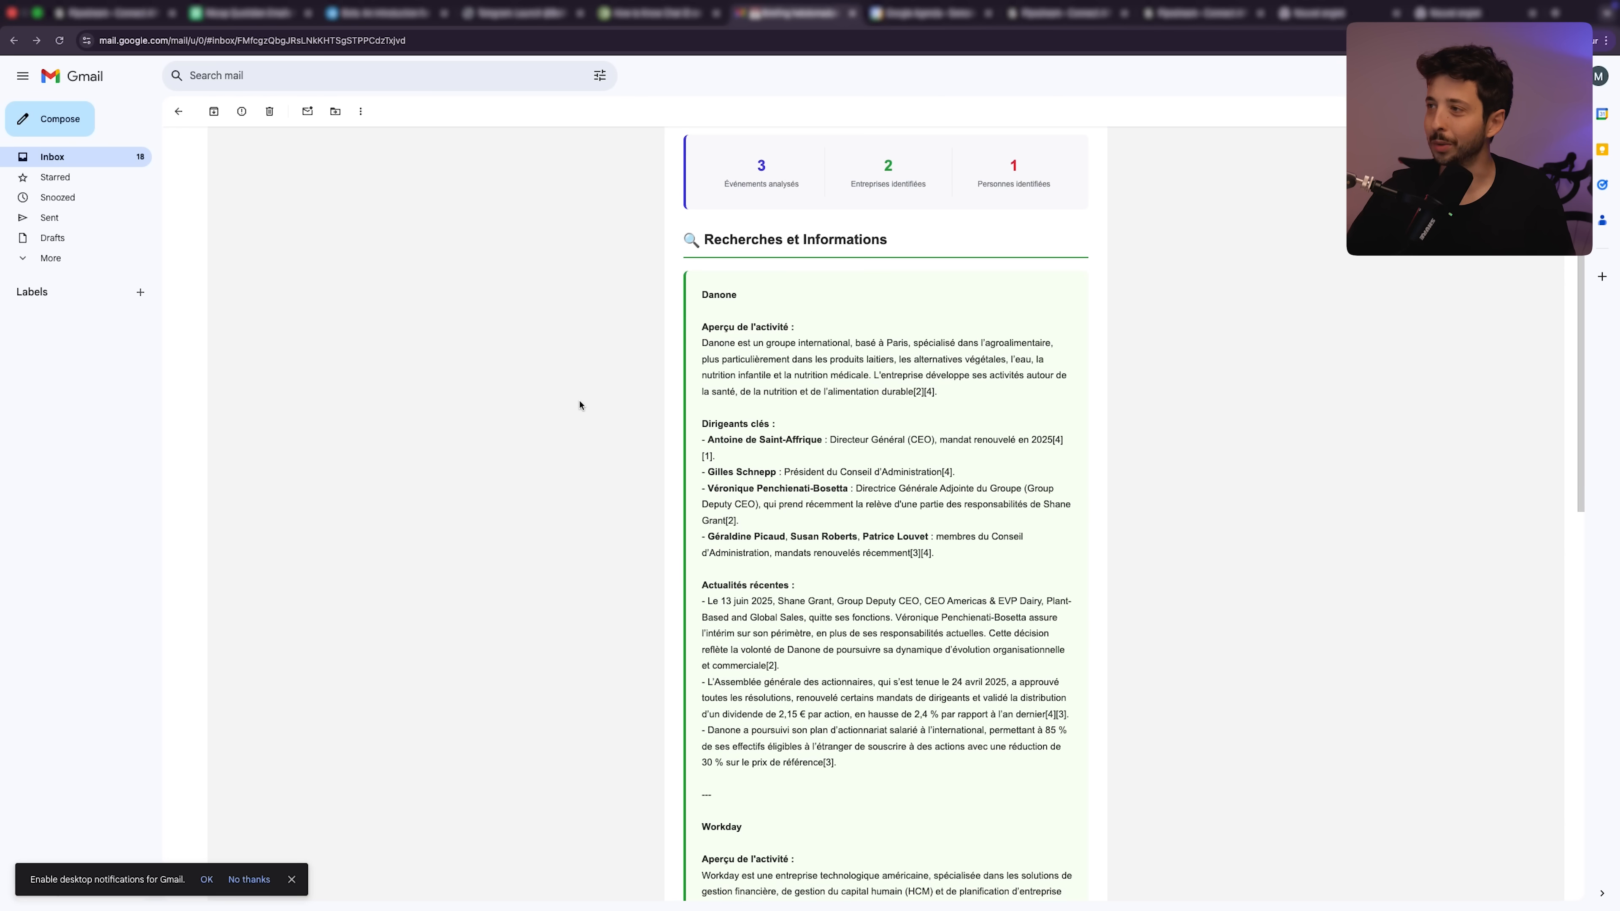
{"action": "key", "text": "ctrl+Left"}
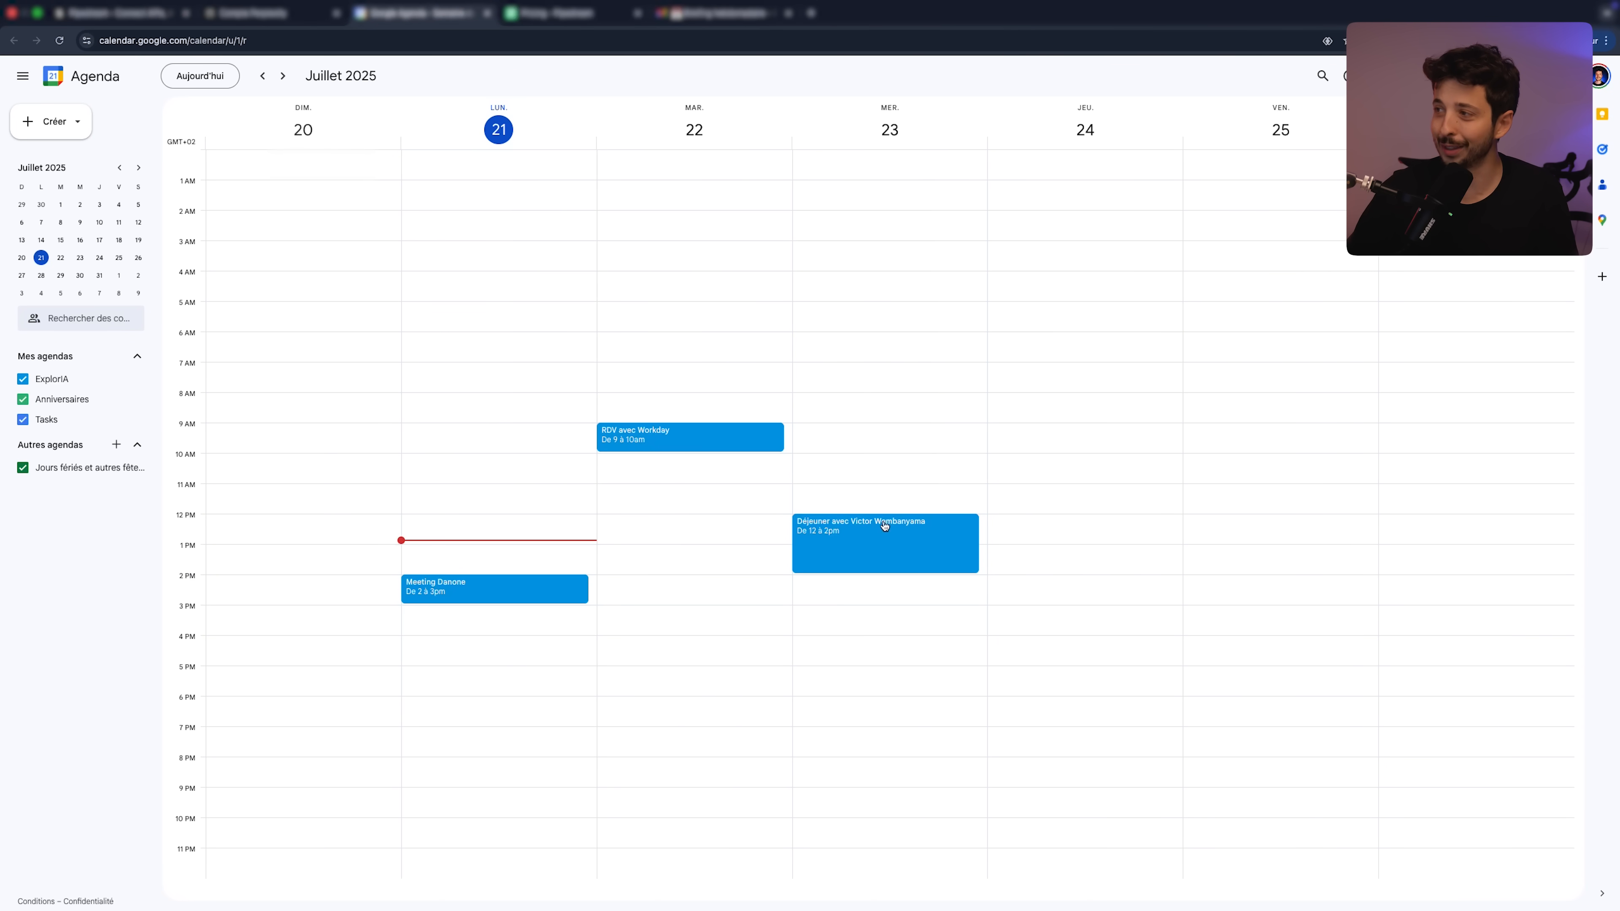
{"action": "key", "text": "ctrl+Right"}
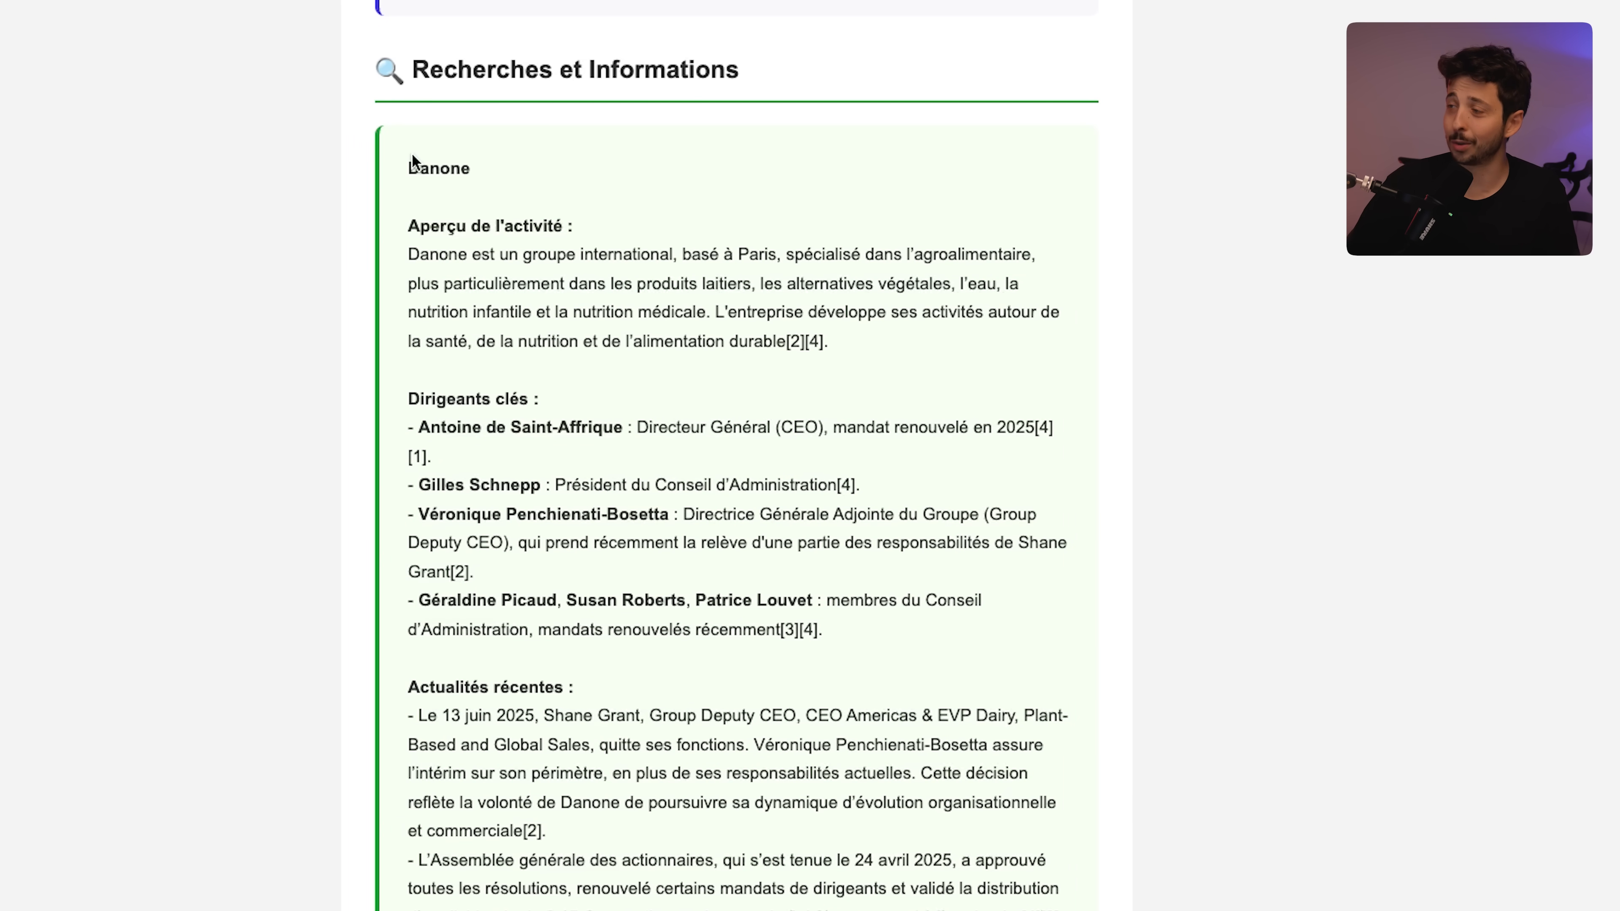
Read the Danone research in the briefing email, covering its business overview, key executives and recent news
{"action": "left_click_drag", "start_coordinate": [407, 163], "coordinate": [561, 482]}
{"action": "left_click", "coordinate": [554, 403]}
{"action": "left_click_drag", "start_coordinate": [451, 236], "coordinate": [660, 232]}
{"action": "left_click", "coordinate": [660, 232]}
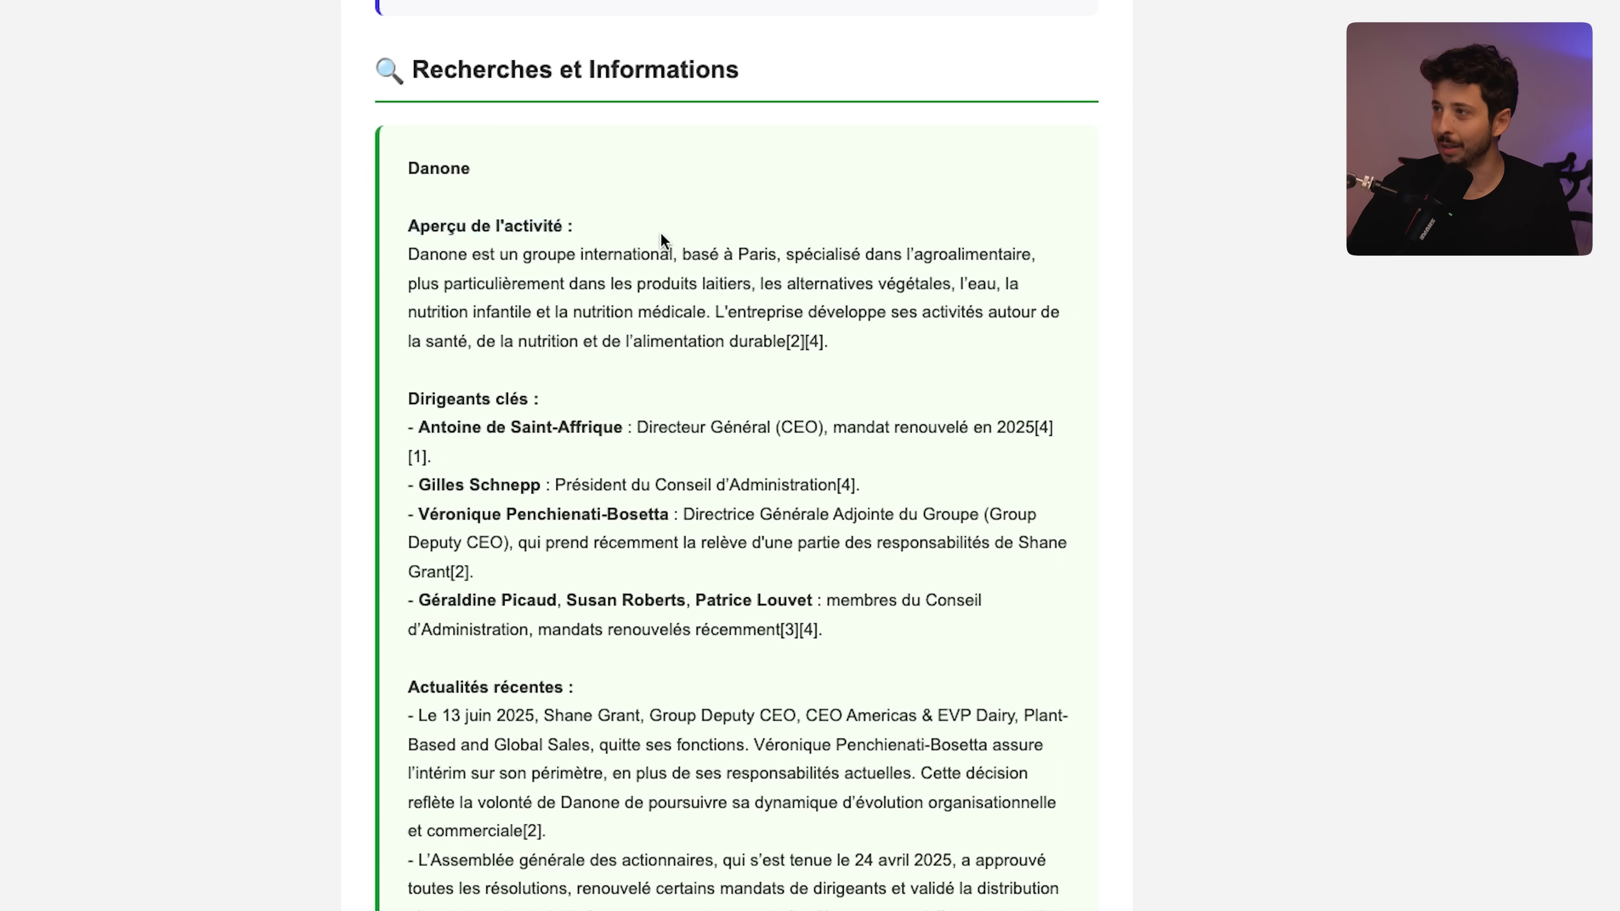
{"action": "left_click_drag", "start_coordinate": [386, 257], "coordinate": [896, 319]}
{"action": "left_click", "coordinate": [885, 326]}
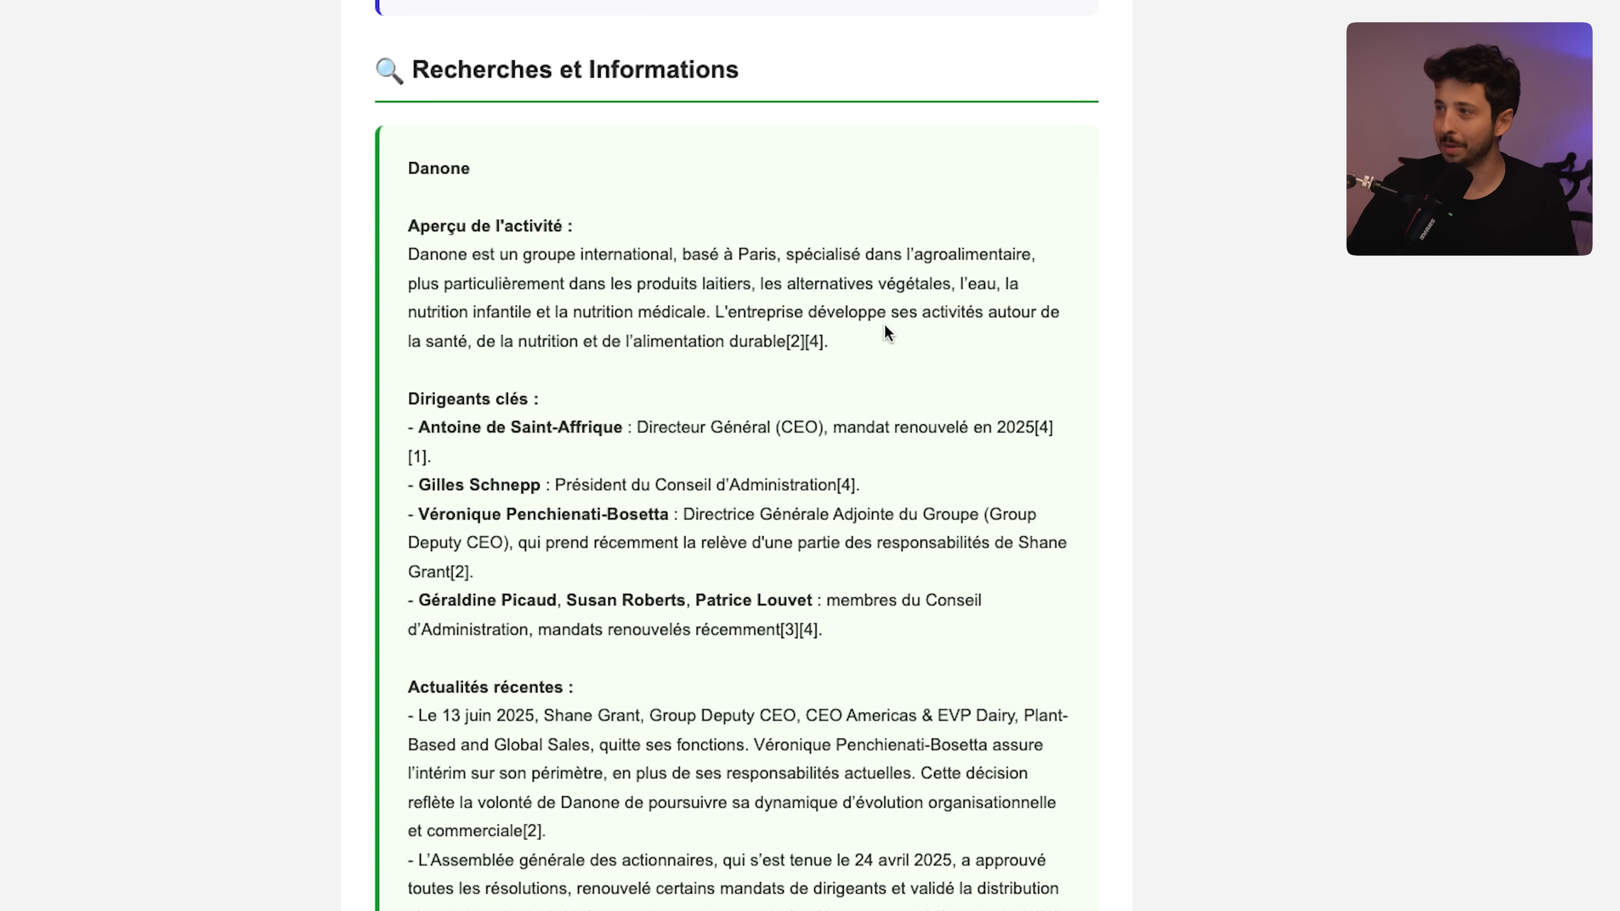
{"action": "left_click_drag", "start_coordinate": [407, 687], "coordinate": [419, 213]}
{"action": "left_click", "coordinate": [1059, 909]}
Review the analysed events, identified companies and identified people under "Résumé de la Semaine" in the briefing email
{"action": "scroll", "coordinate": [632, 349], "scroll_direction": "up", "scroll_amount": 5}
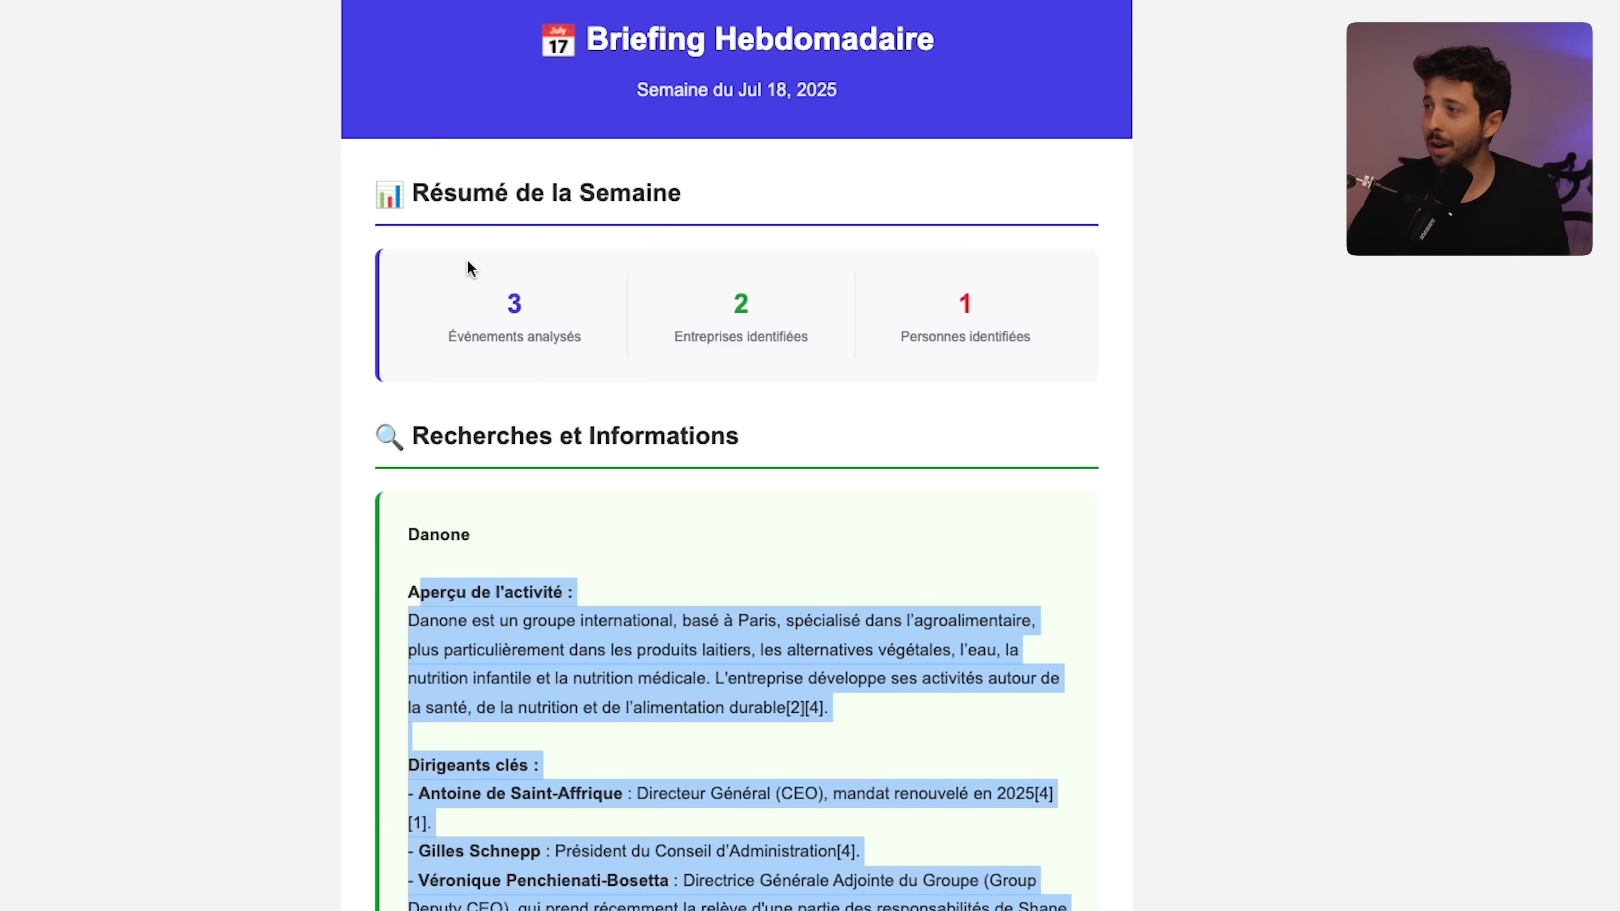
{"action": "left_click_drag", "start_coordinate": [507, 296], "coordinate": [568, 345]}
{"action": "left_click", "coordinate": [569, 344]}
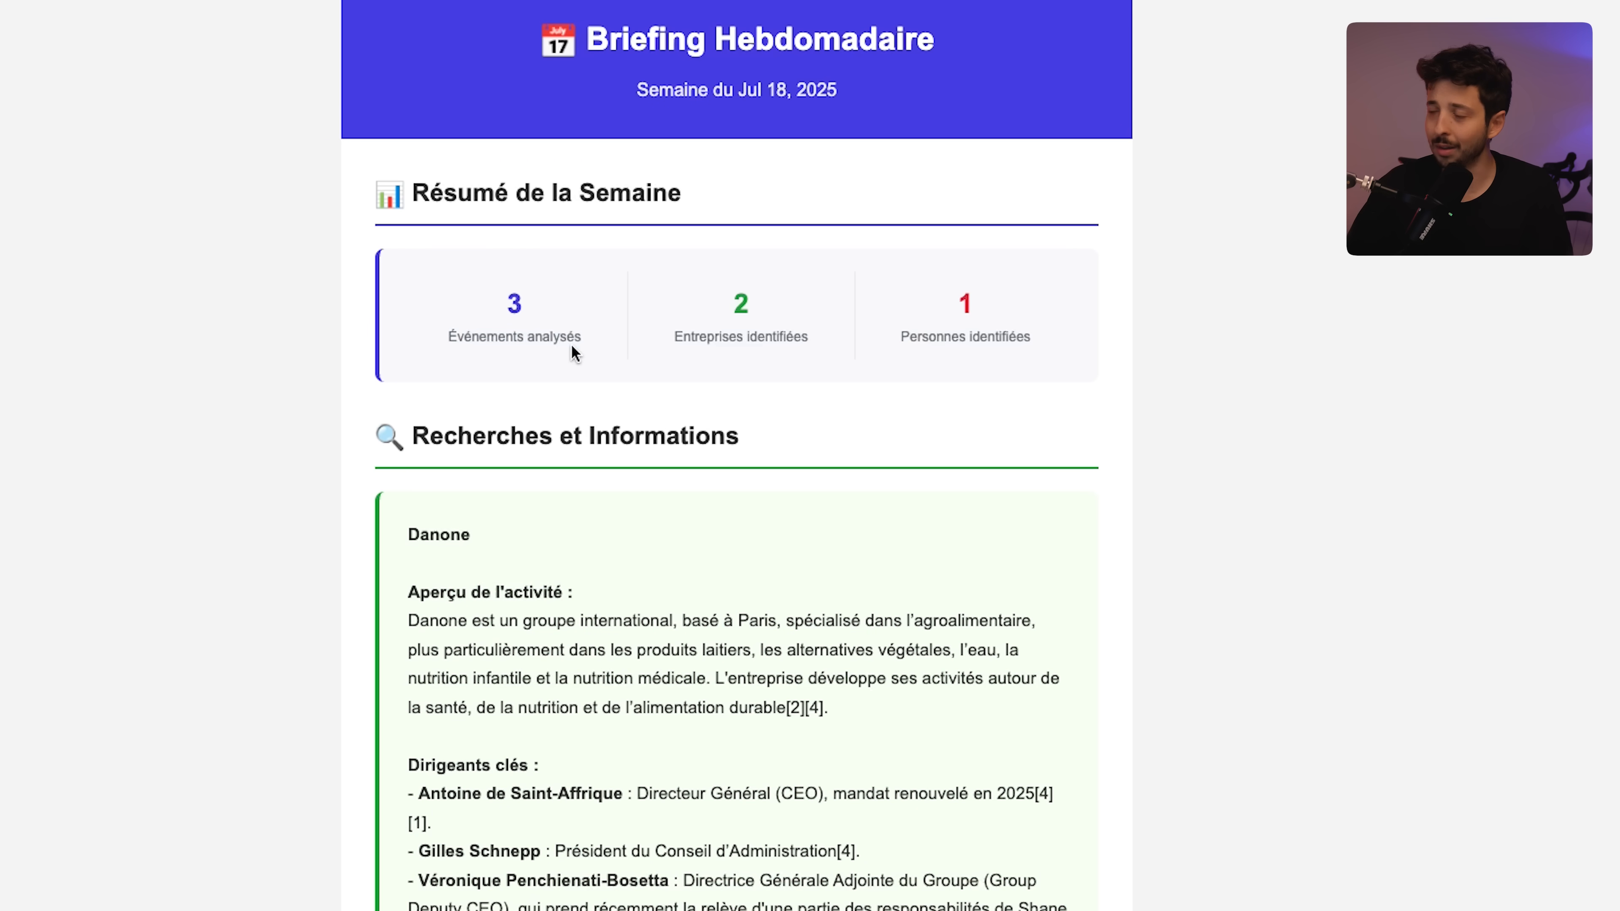
{"action": "left_click_drag", "start_coordinate": [702, 317], "coordinate": [832, 373]}
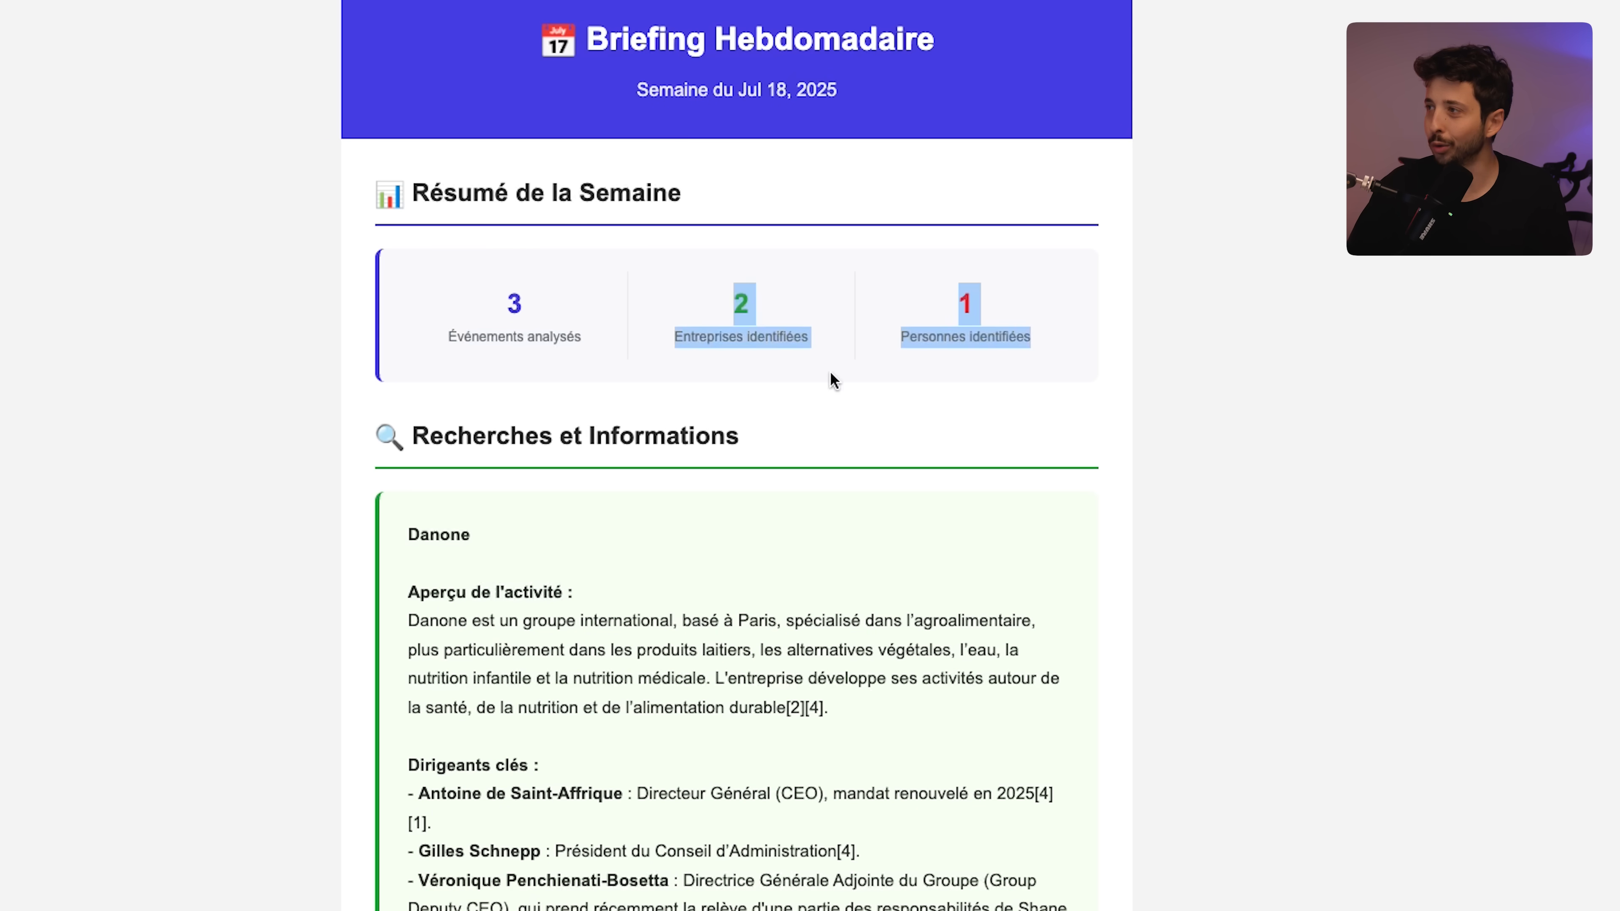
{"action": "left_click", "coordinate": [835, 368]}
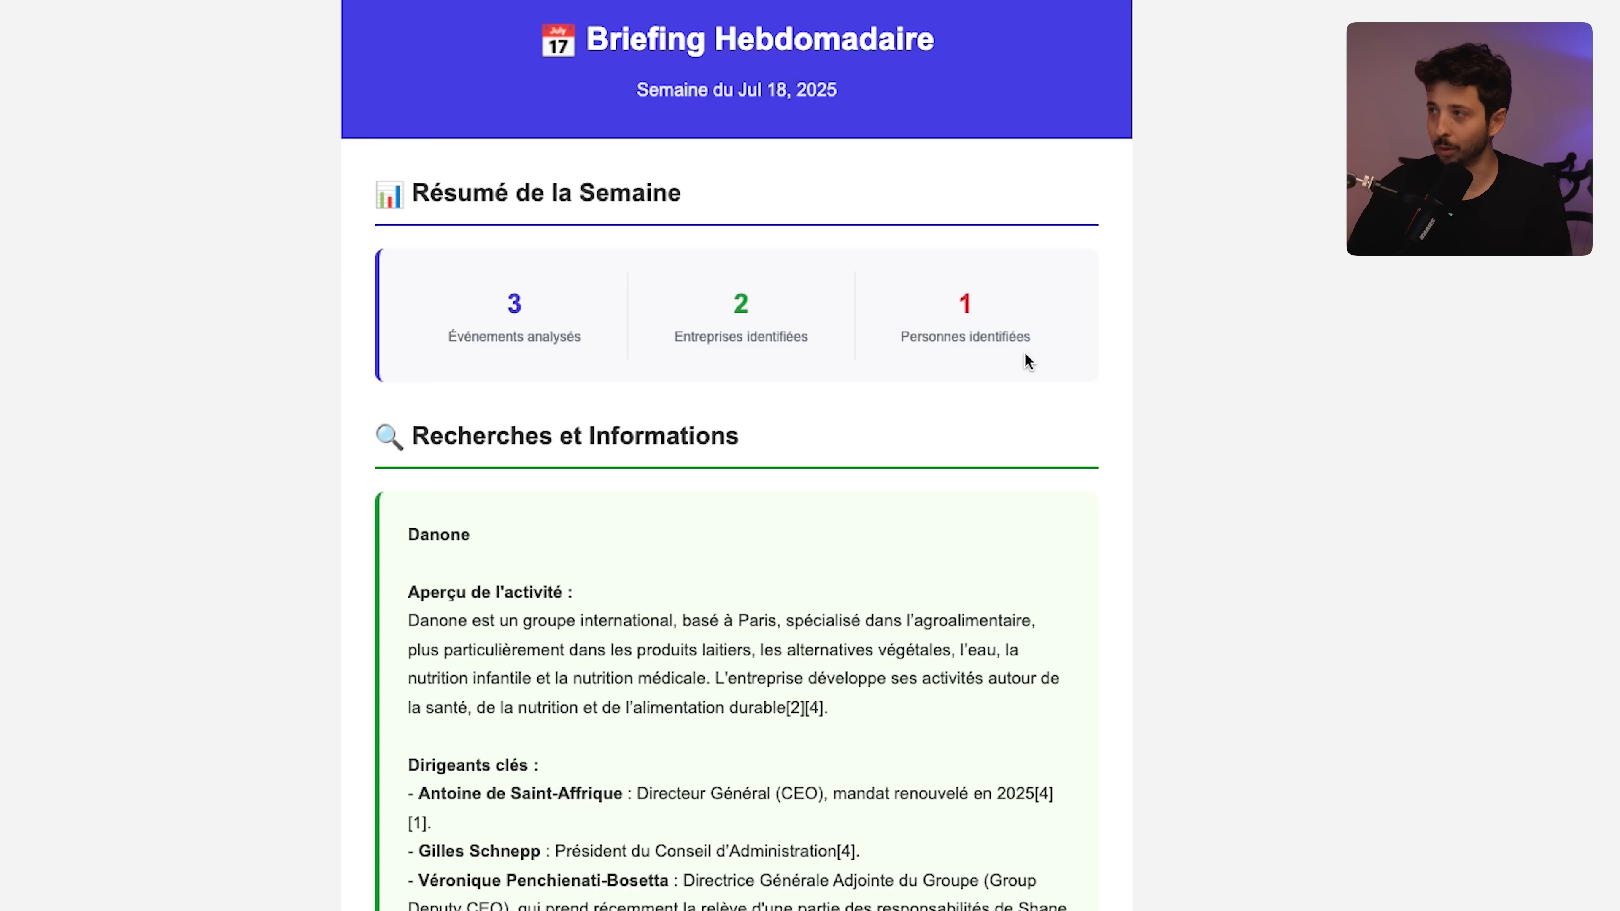
Read the remaining research in the briefing email, from the Danone executives and news through Workday to Victor Wembanyama
{"action": "scroll", "coordinate": [1001, 359], "scroll_direction": "down", "scroll_amount": 15}
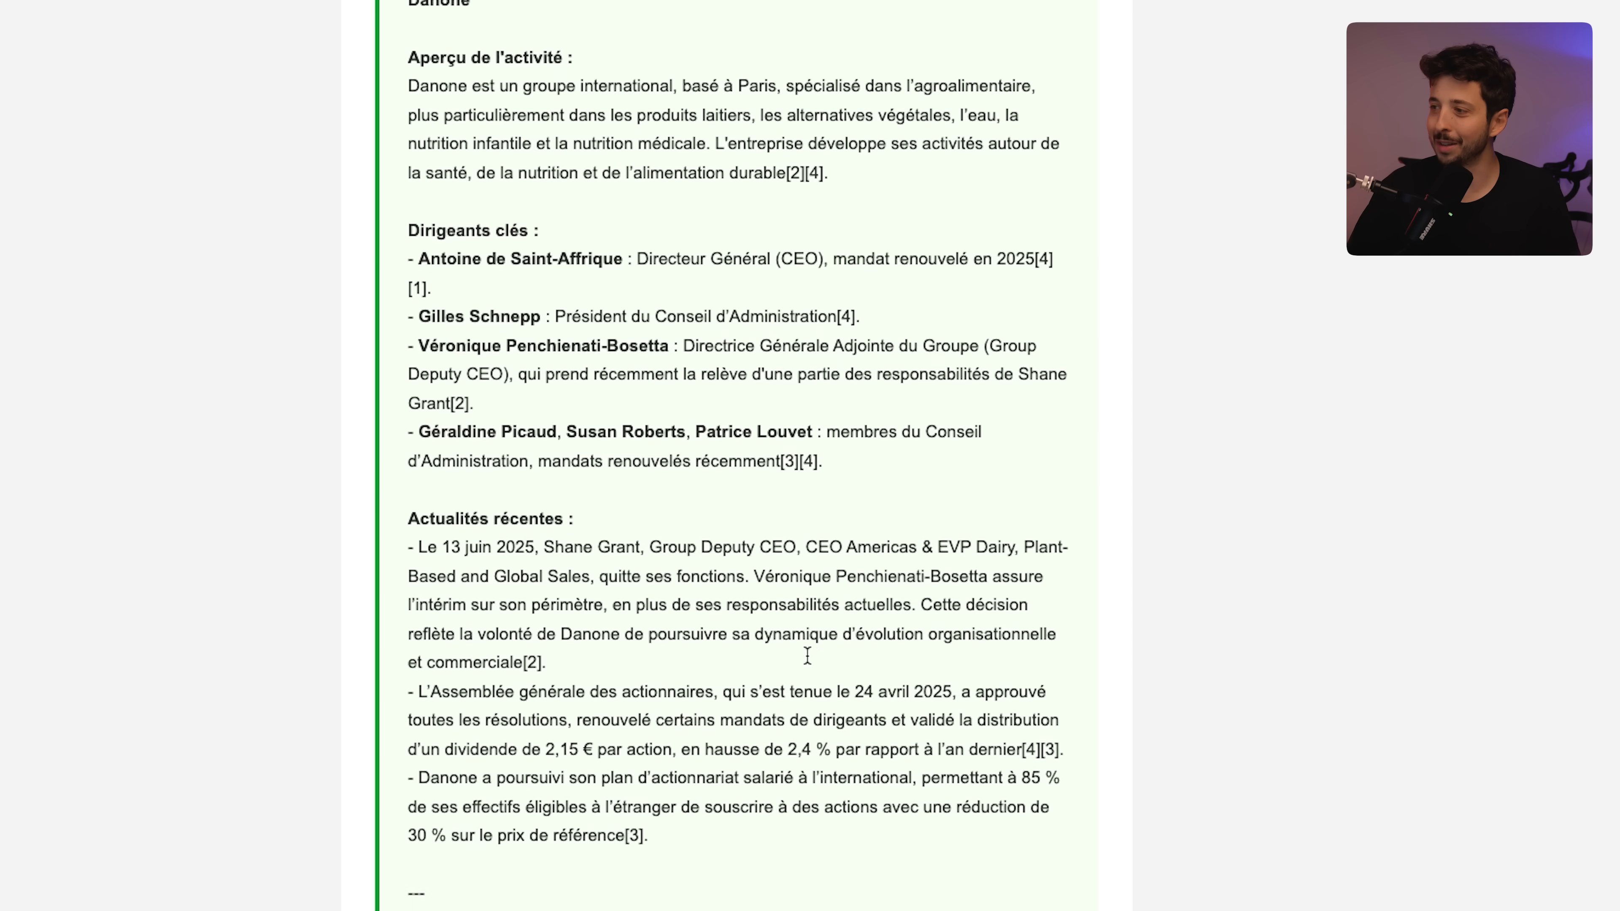
{"action": "left_click_drag", "start_coordinate": [426, 430], "coordinate": [714, 909]}
{"action": "left_click", "coordinate": [714, 909]}
{"action": "scroll", "coordinate": [410, 417], "scroll_direction": "down", "scroll_amount": 10}
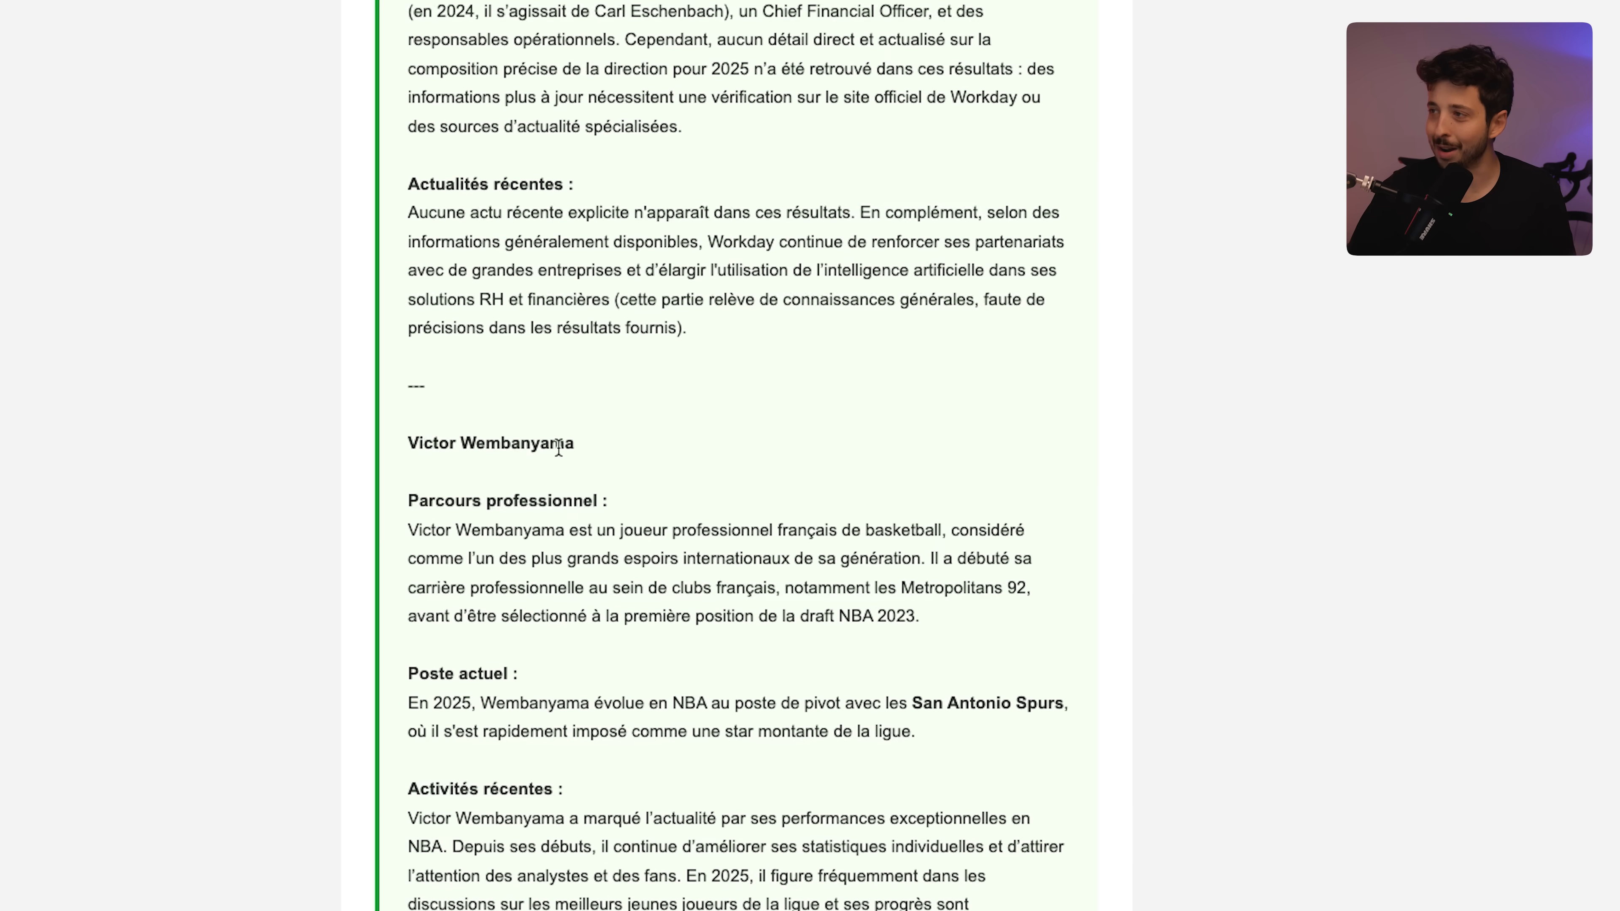
{"action": "left_click_drag", "start_coordinate": [454, 490], "coordinate": [919, 527]}
{"action": "left_click", "coordinate": [901, 533]}
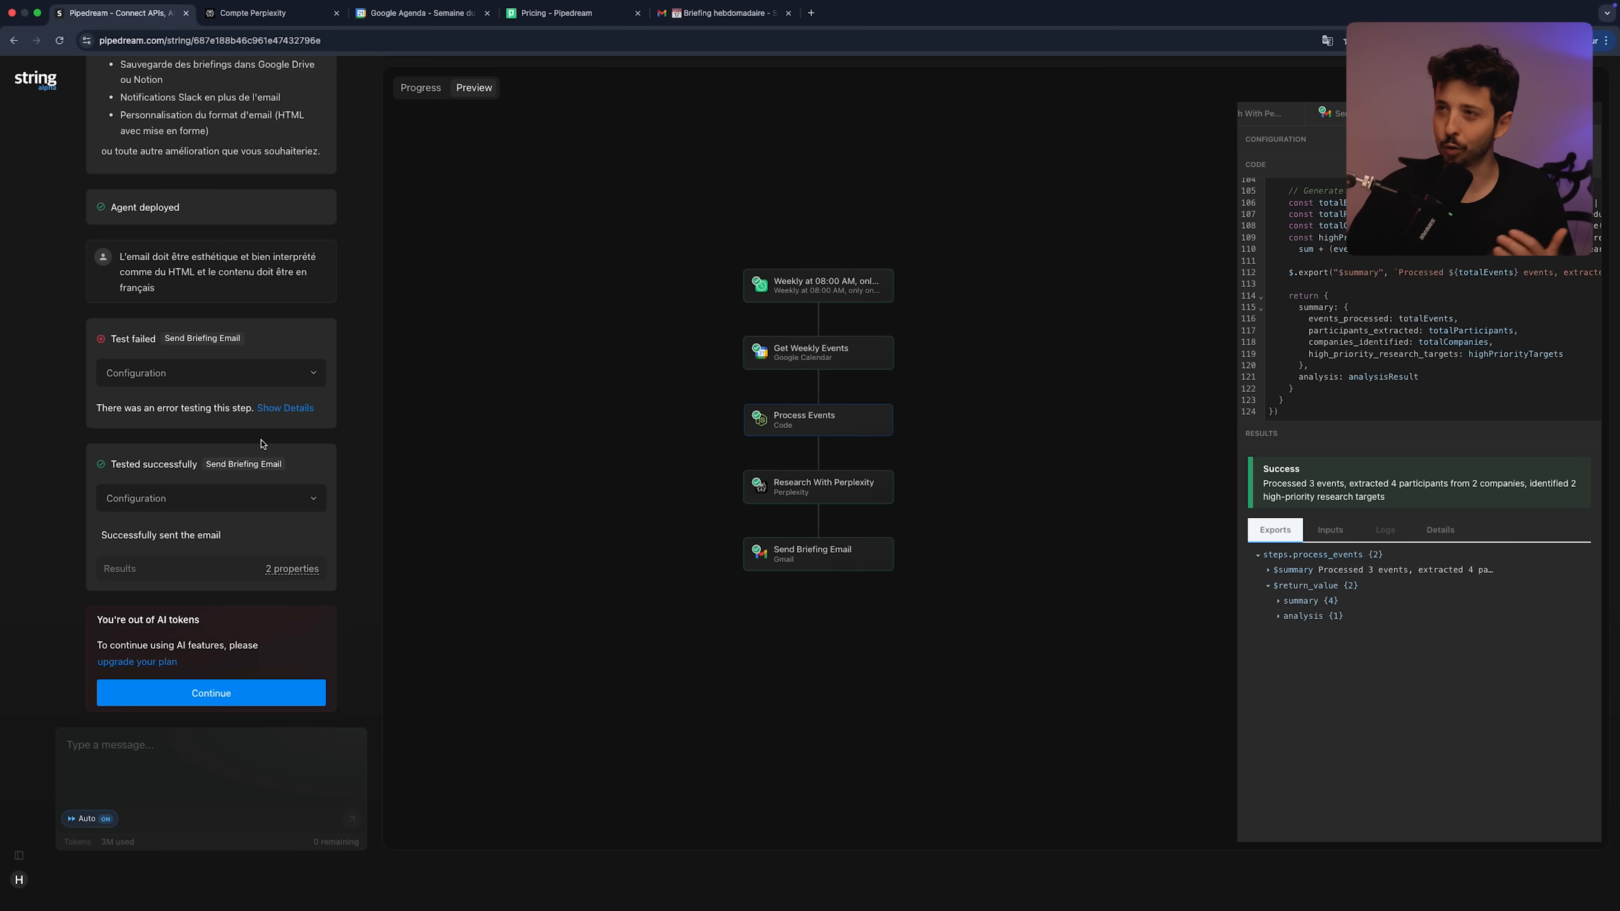
Switch to String and review the agent conversation, from the original prompt and plan to the HTML and French email request
{"action": "scroll", "coordinate": [260, 443], "scroll_direction": "up", "scroll_amount": 15}
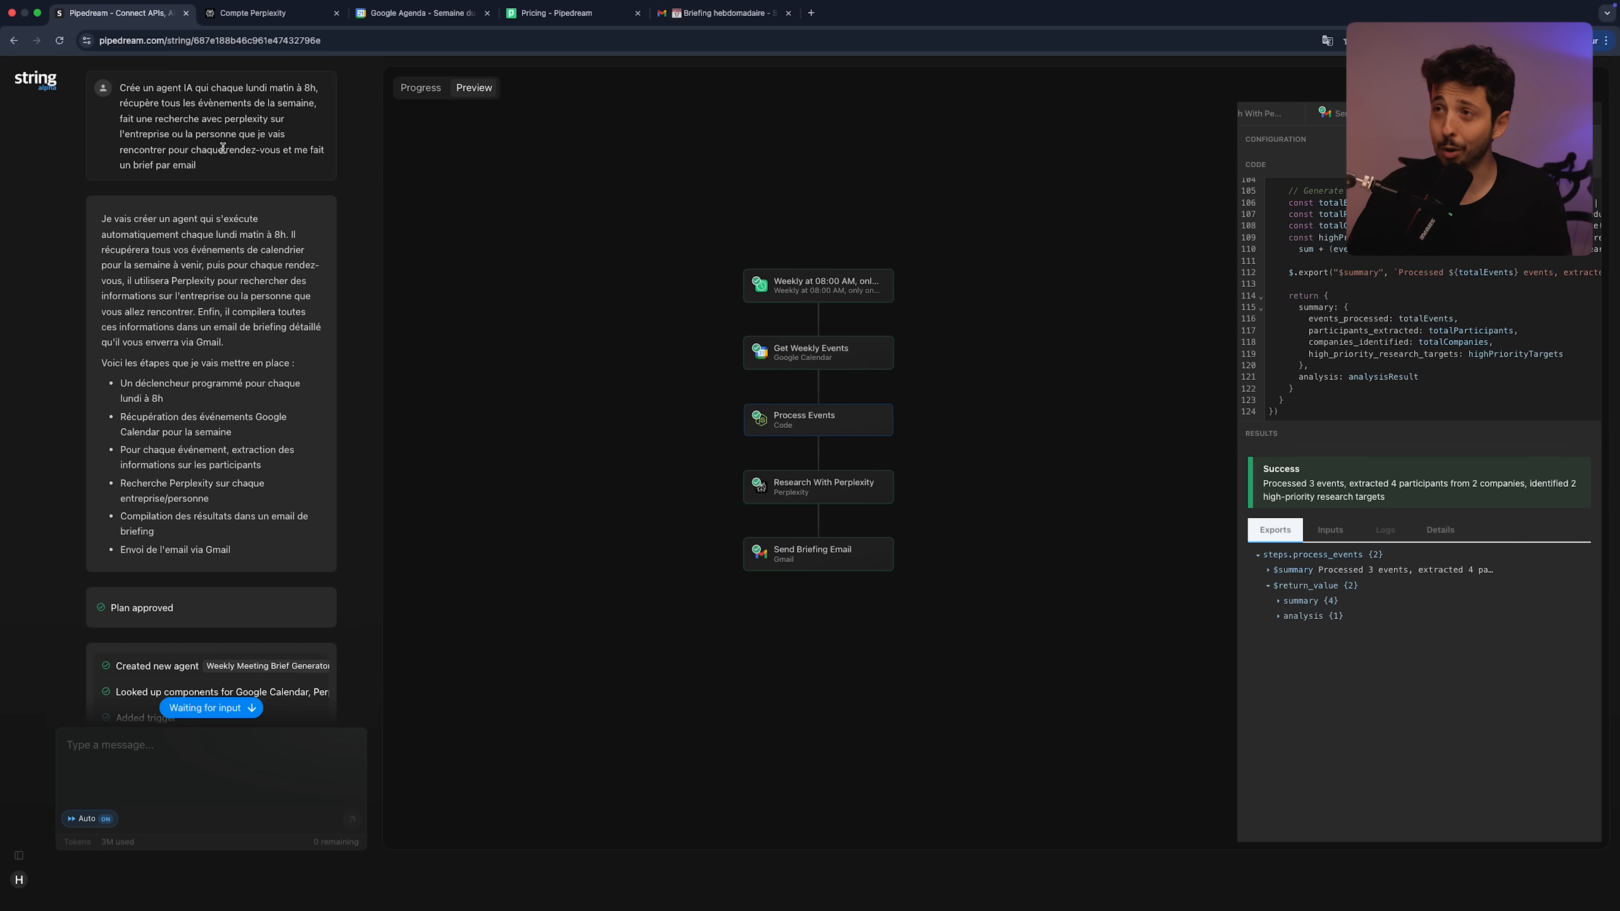
{"action": "left_click_drag", "start_coordinate": [204, 167], "coordinate": [128, 87]}
{"action": "left_click", "coordinate": [141, 102]}
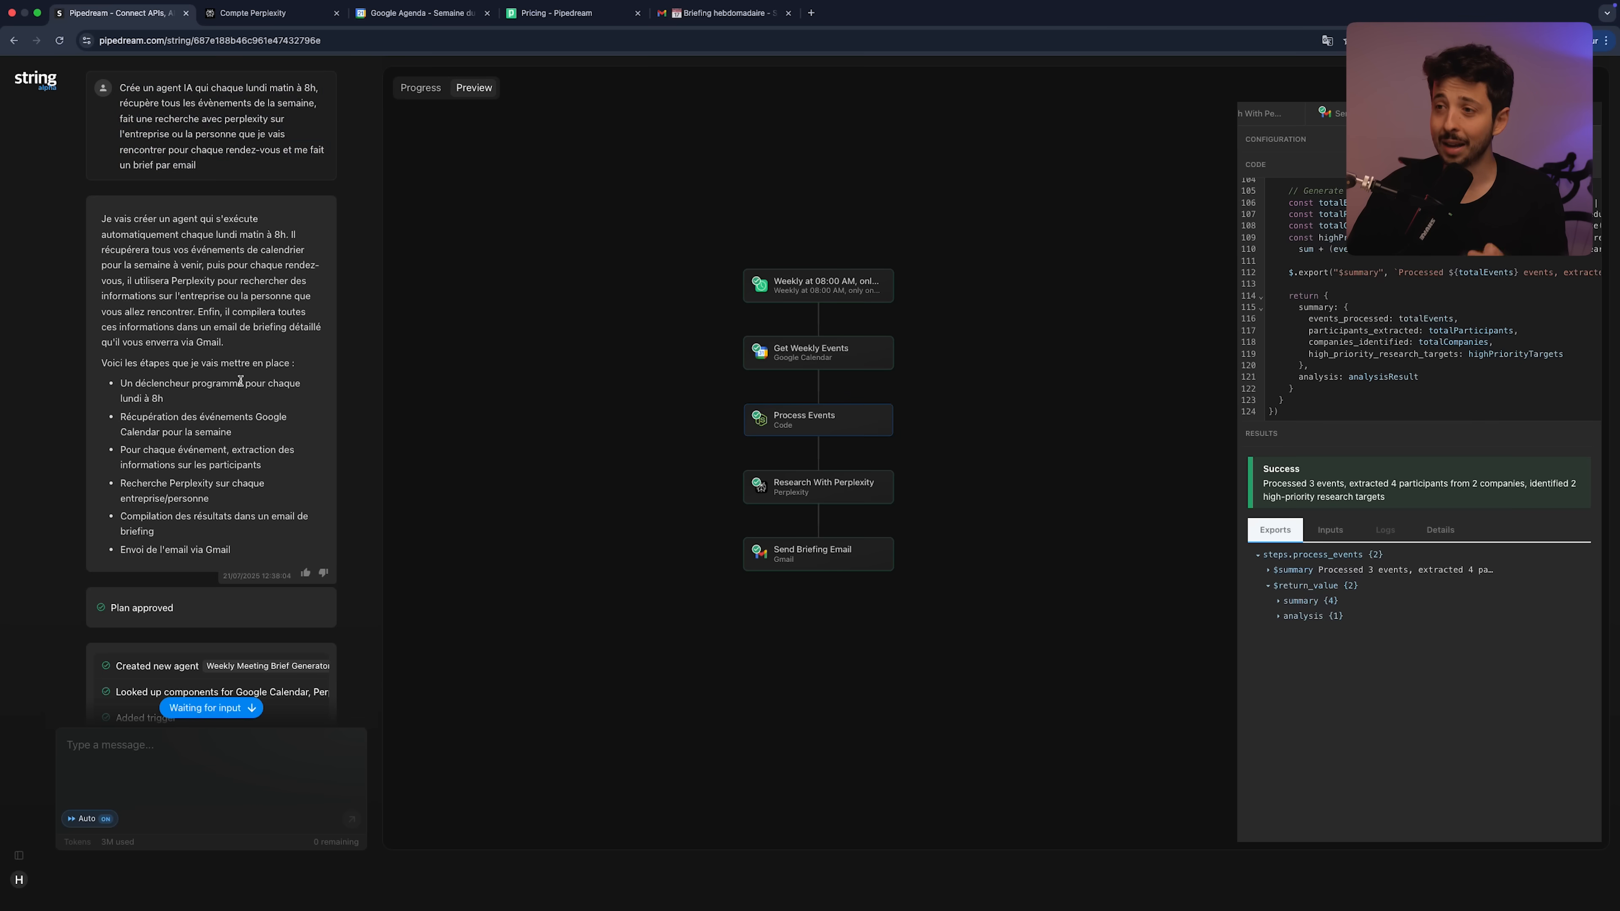
{"action": "scroll", "coordinate": [240, 382], "scroll_direction": "down", "scroll_amount": 4}
{"action": "scroll", "coordinate": [241, 382], "scroll_direction": "down", "scroll_amount": 15}
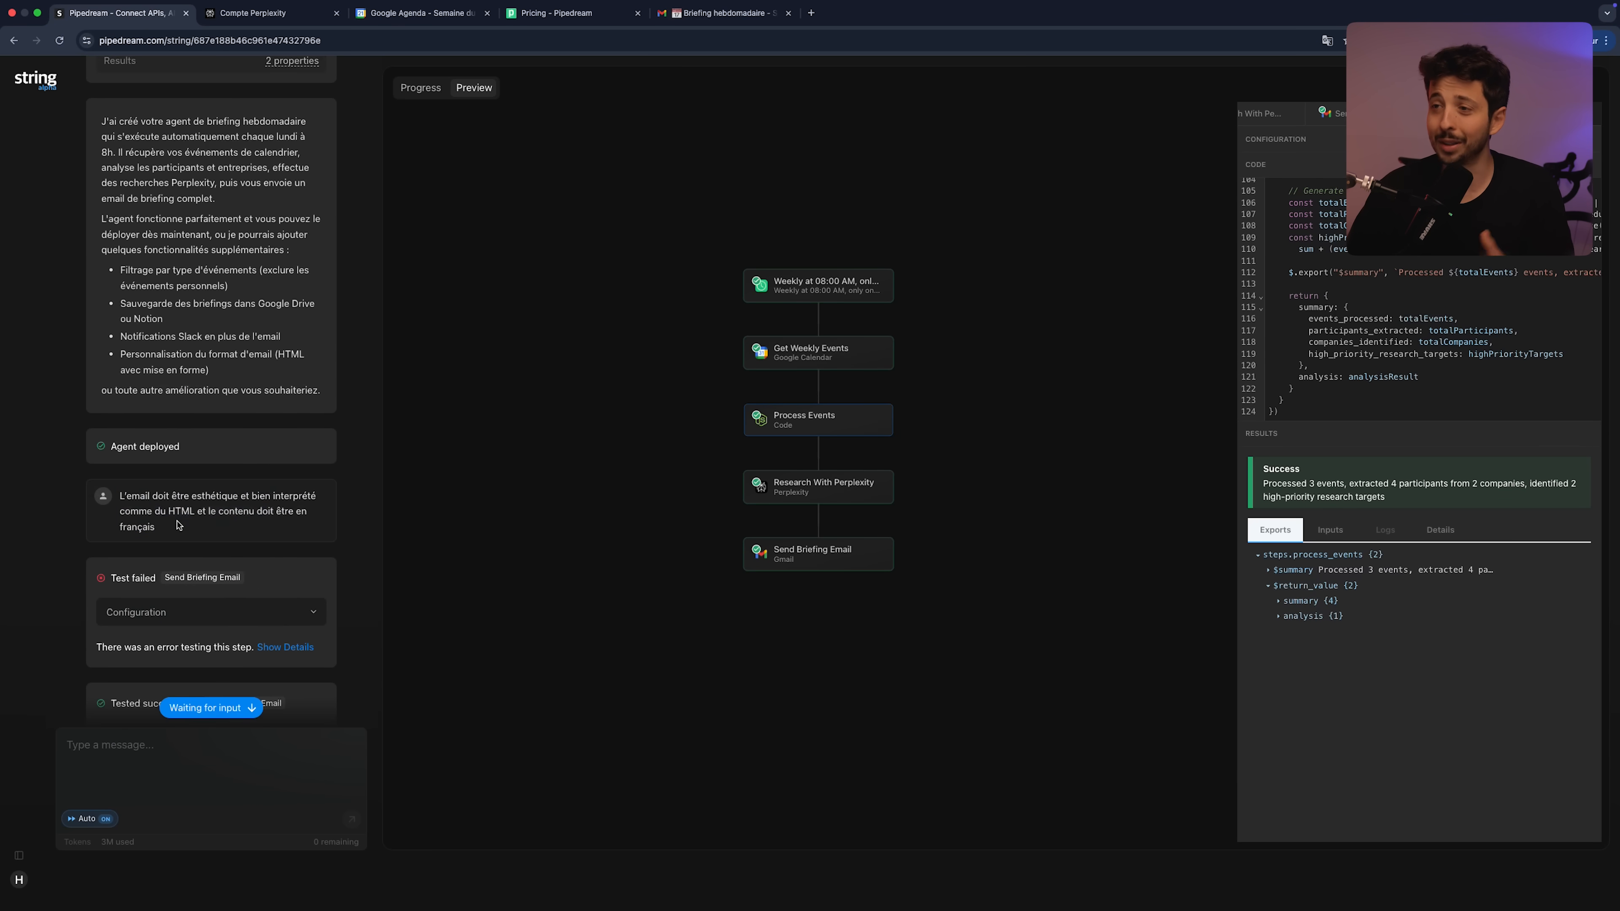